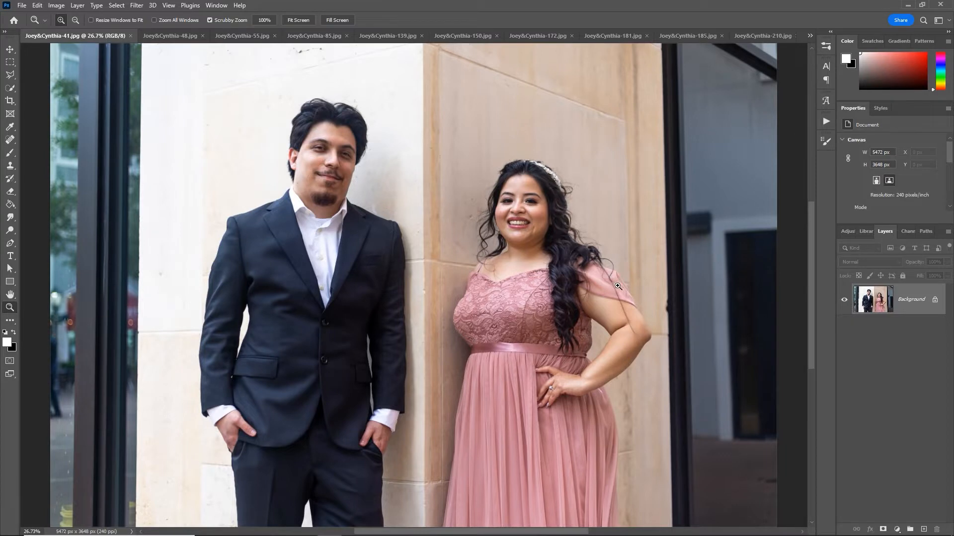
Remove the long stray hair strands lying across the woman's upper arm and elbow with the Spot Healing Brush
mouse_move(618, 287)
mouse_down()
mouse_move(665, 283)
mouse_move(588, 271)
mouse_move(613, 283)
mouse_move(579, 260)
mouse_up()
key(j)
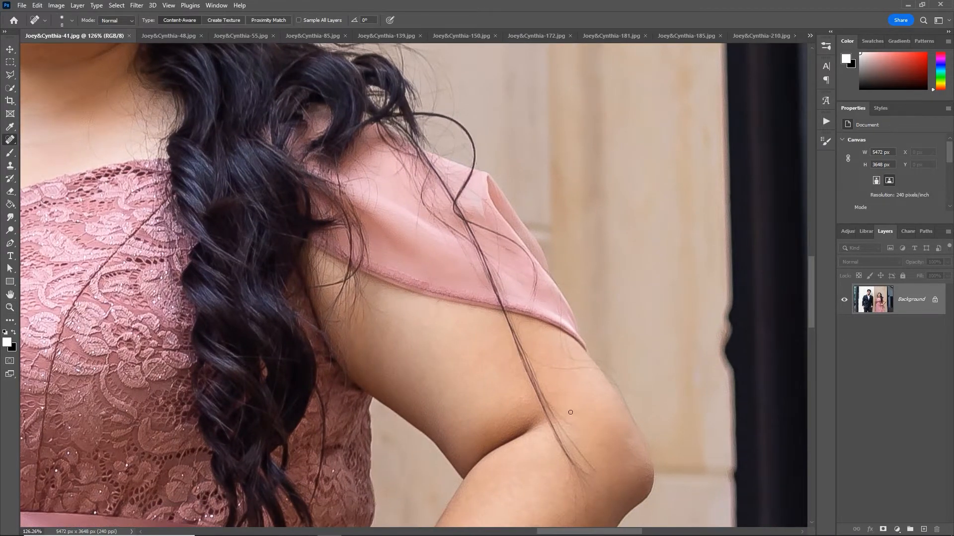
drag(511, 329, 570, 394)
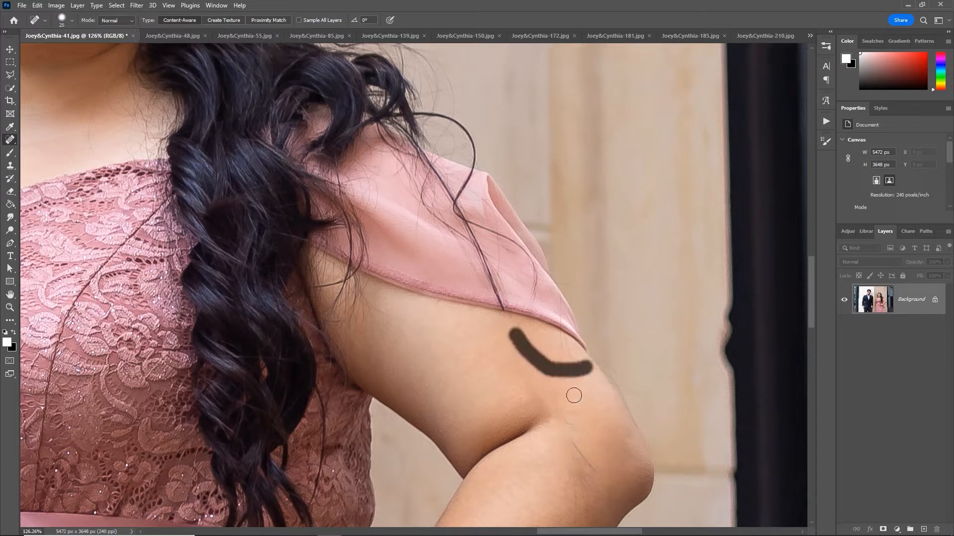
drag(567, 439, 579, 471)
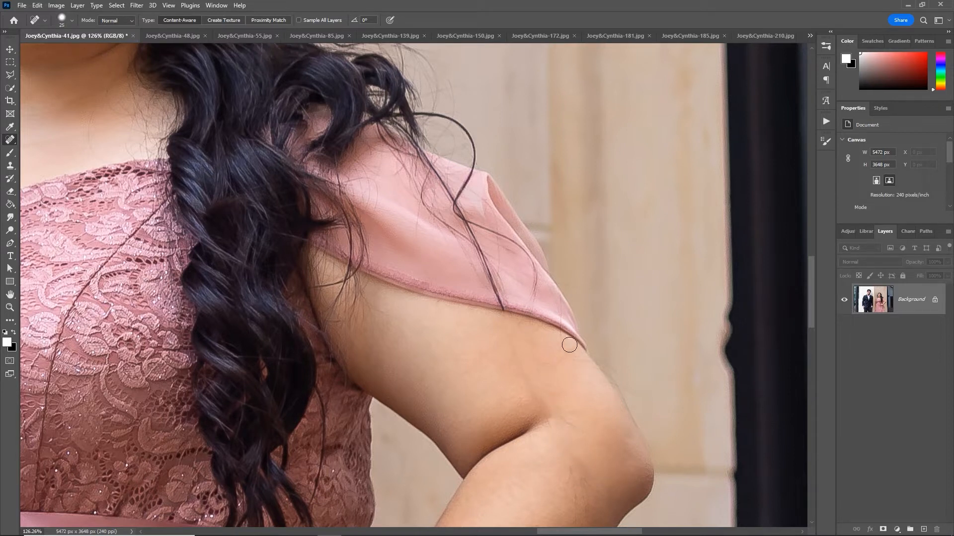
mouse_move(570, 345)
mouse_down()
mouse_move(585, 373)
mouse_move(526, 377)
mouse_move(571, 458)
mouse_up()
Heal away the loose hair strands crossing the lower part of the woman's pink sleeve with the Spot Healing Brush
drag(542, 395, 498, 314)
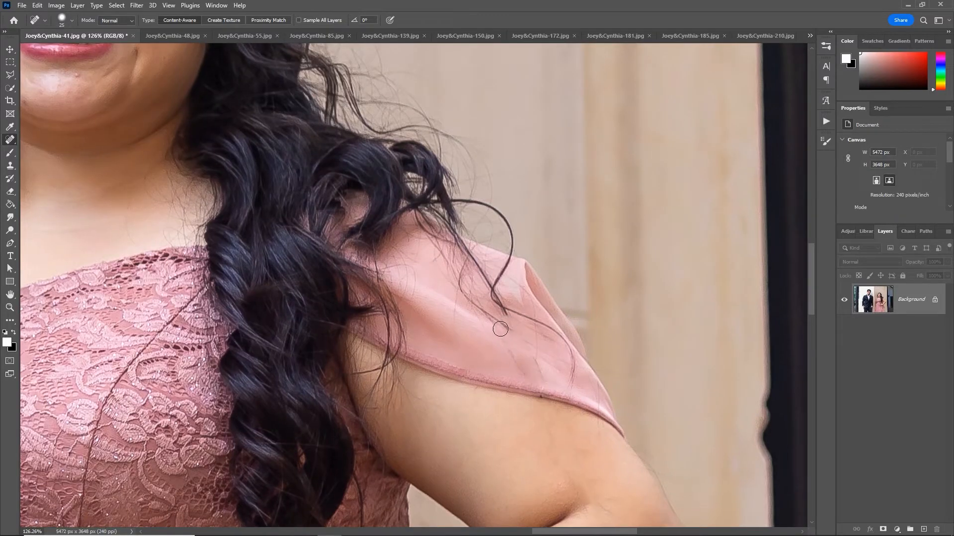
mouse_move(466, 267)
mouse_down()
mouse_move(482, 312)
mouse_move(539, 366)
mouse_up()
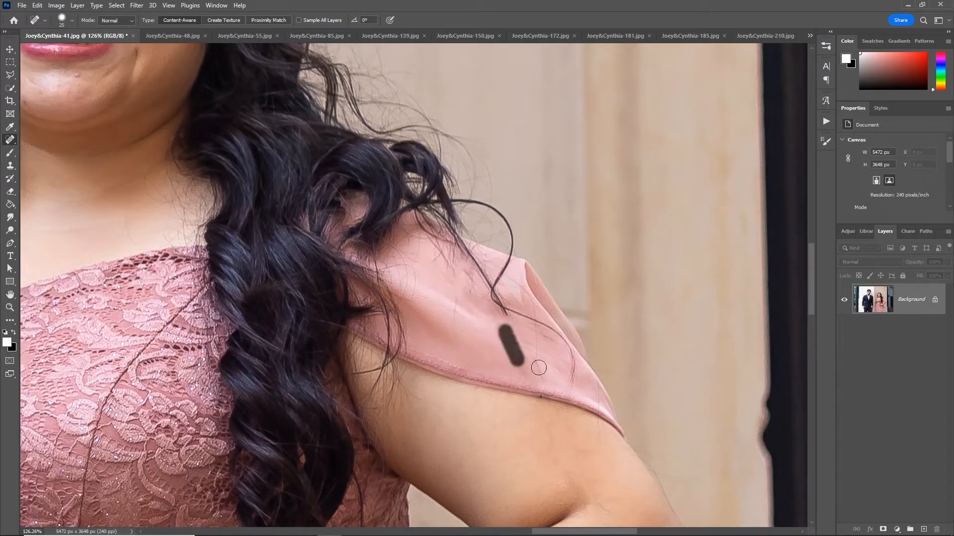
click(539, 366)
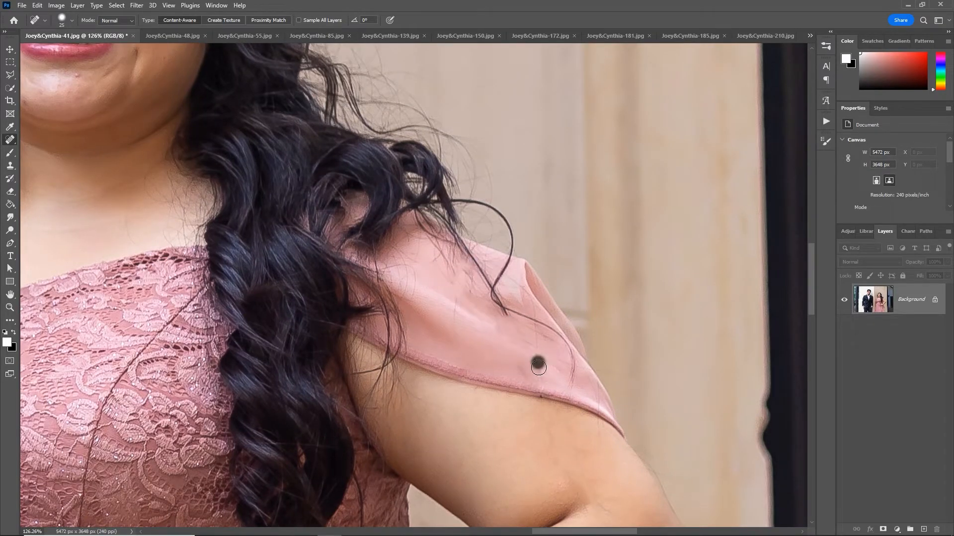
right_click(10, 141)
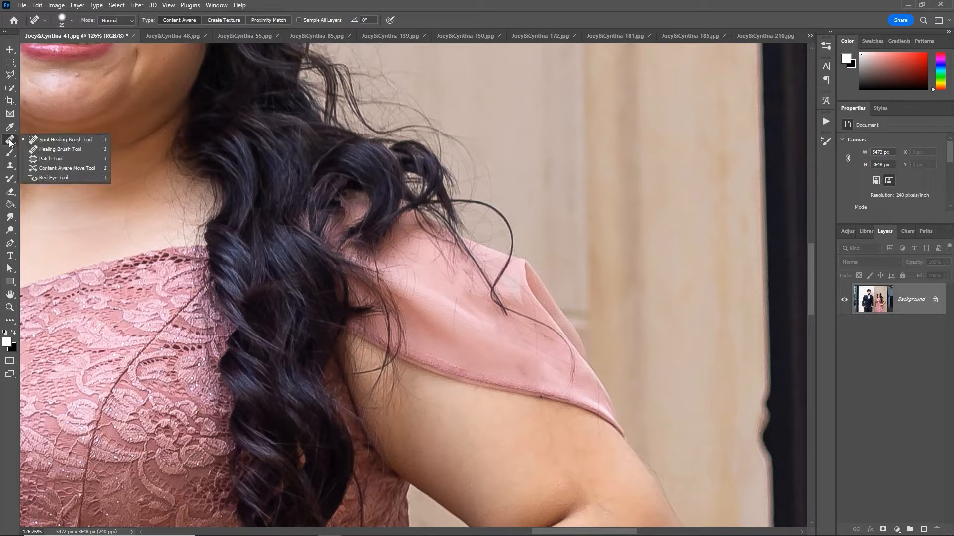
click(102, 140)
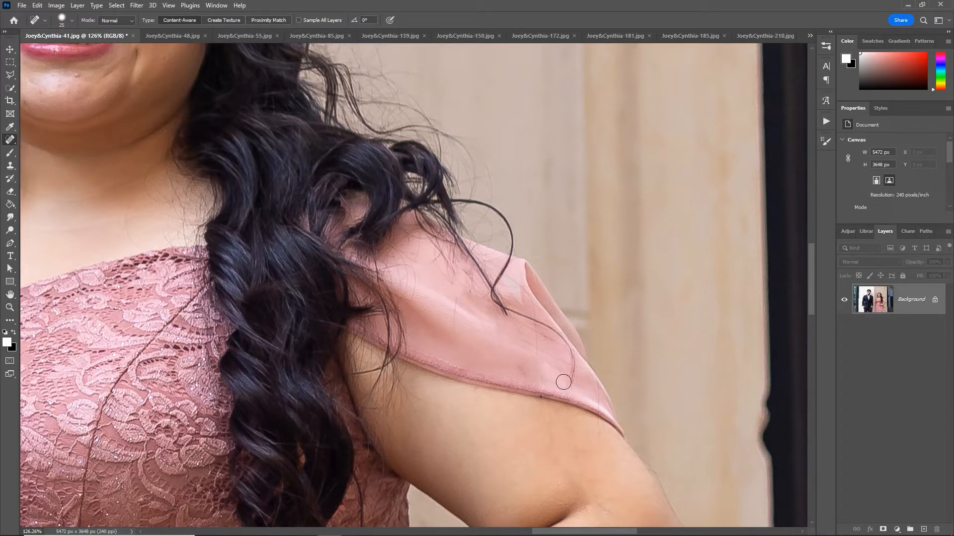
mouse_move(564, 382)
mouse_down()
mouse_move(569, 360)
mouse_move(558, 340)
mouse_up()
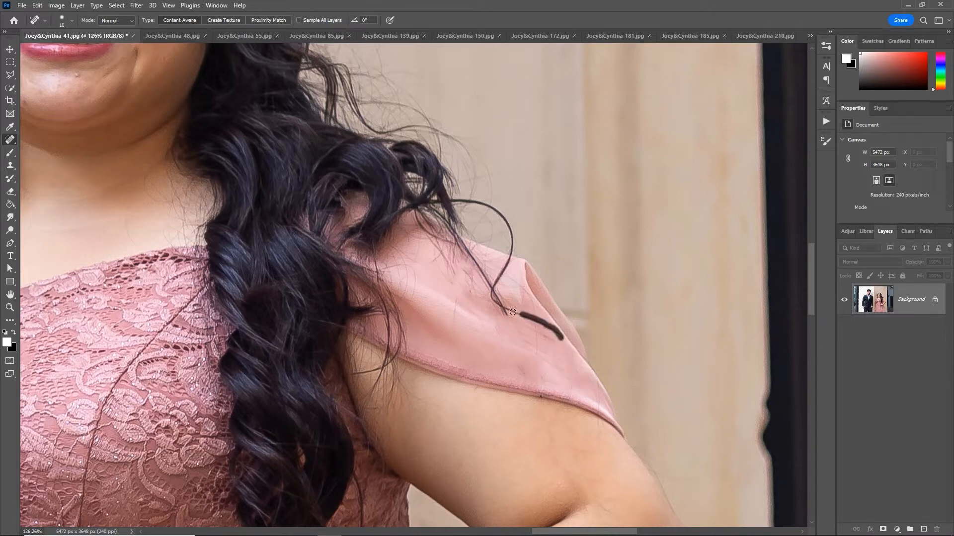
mouse_move(512, 312)
mouse_down()
mouse_move(502, 310)
mouse_move(559, 342)
mouse_move(542, 351)
mouse_up()
Spot-heal the flyaway hairs against the wall around the woman's headband and the top of her head
drag(454, 243, 535, 358)
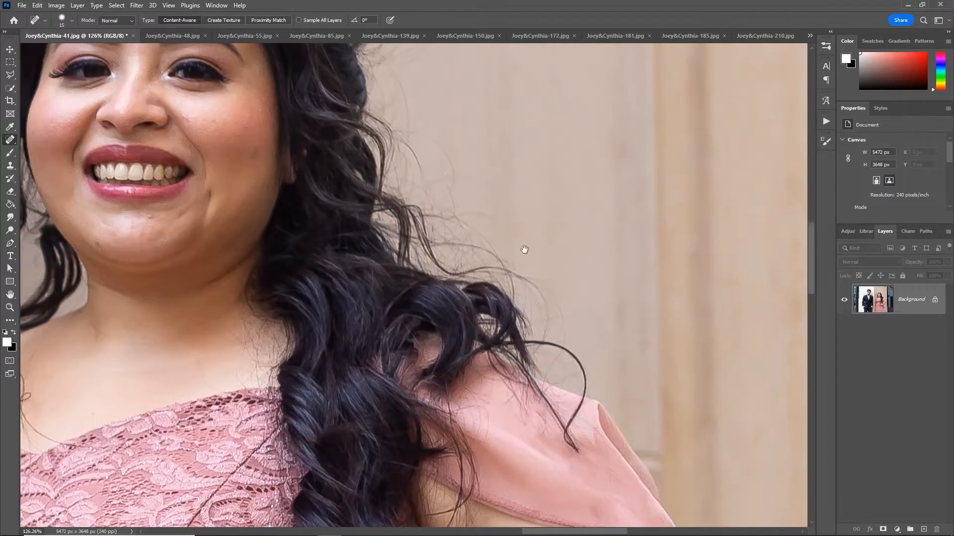
drag(525, 249, 606, 385)
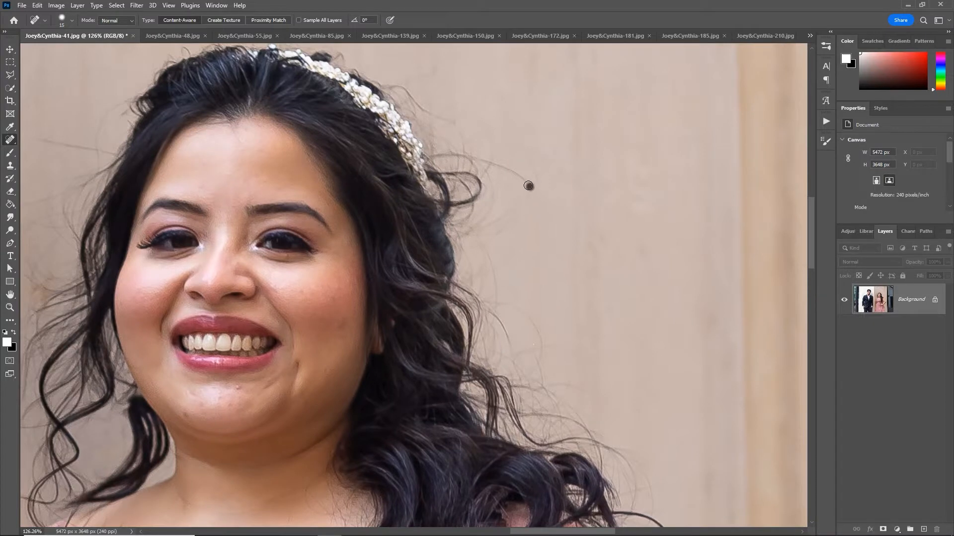
mouse_move(529, 186)
mouse_down()
mouse_move(472, 156)
mouse_move(537, 181)
mouse_up()
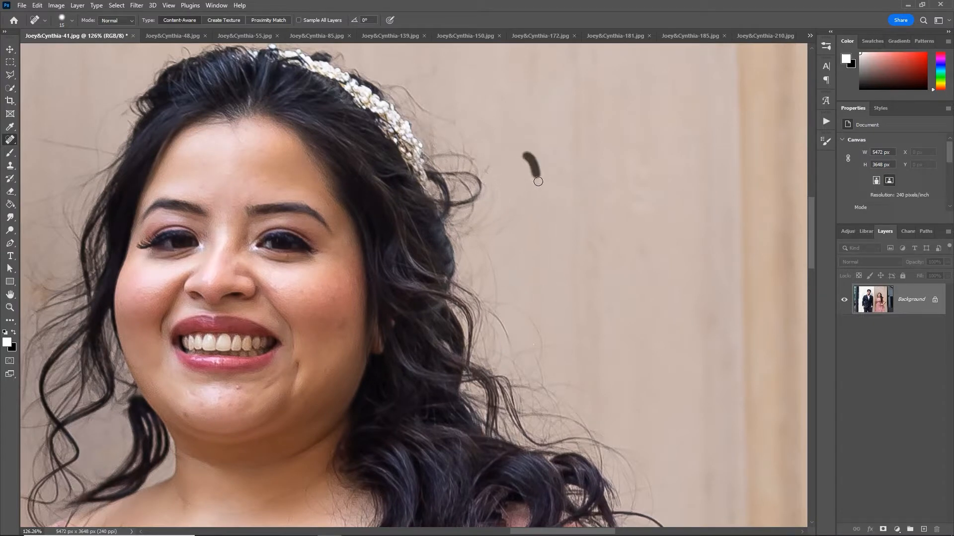
drag(350, 259, 528, 218)
drag(278, 112, 206, 95)
drag(282, 157, 327, 202)
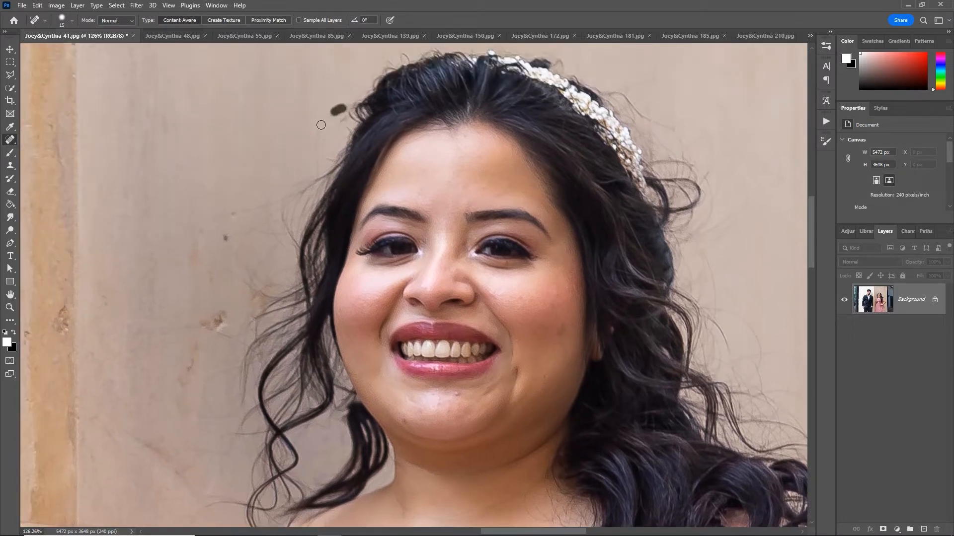
Spot-heal the dark spots, cracks and stains on the stone wall beside the woman's face, enlarging the brush to 30
mouse_move(321, 125)
mouse_down()
mouse_move(314, 171)
mouse_move(277, 201)
mouse_move(229, 214)
mouse_move(225, 241)
mouse_up()
mouse_move(213, 305)
mouse_down()
mouse_move(247, 289)
mouse_move(254, 313)
mouse_move(241, 317)
mouse_move(218, 368)
mouse_up()
key(])
key(])
drag(101, 318, 97, 278)
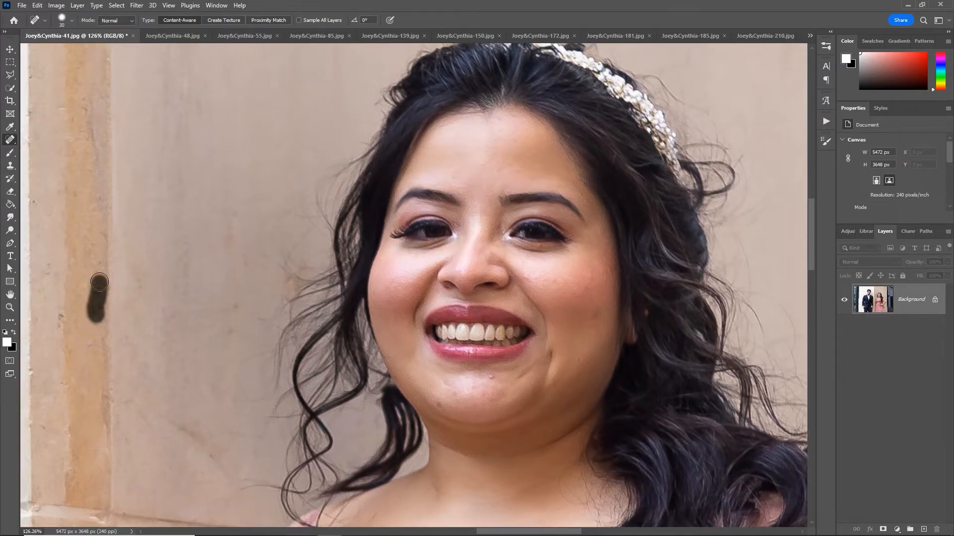
mouse_move(228, 374)
mouse_down()
mouse_move(244, 227)
mouse_move(268, 168)
mouse_up()
drag(209, 218, 266, 269)
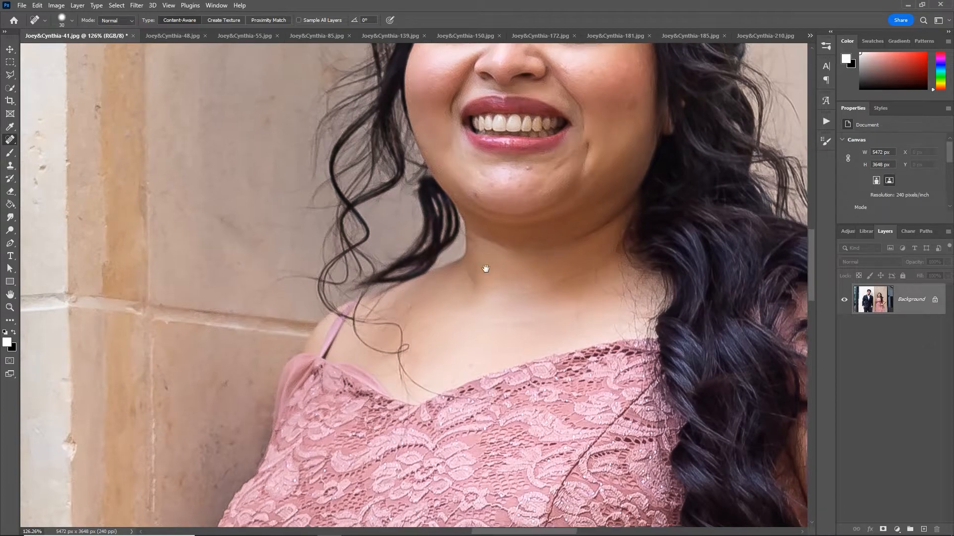
Examine the woman's hair, the wall around the couple and the photo's edges for remaining distractions
drag(569, 235, 438, 285)
mouse_move(487, 115)
mouse_down()
mouse_move(441, 351)
mouse_move(188, 293)
mouse_move(82, 157)
mouse_up()
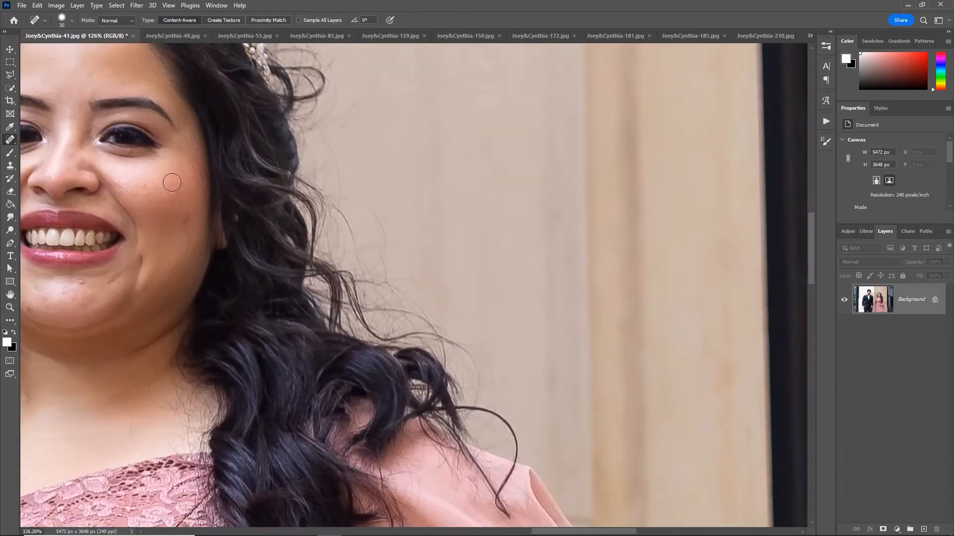
key(z)
drag(305, 228, 466, 267)
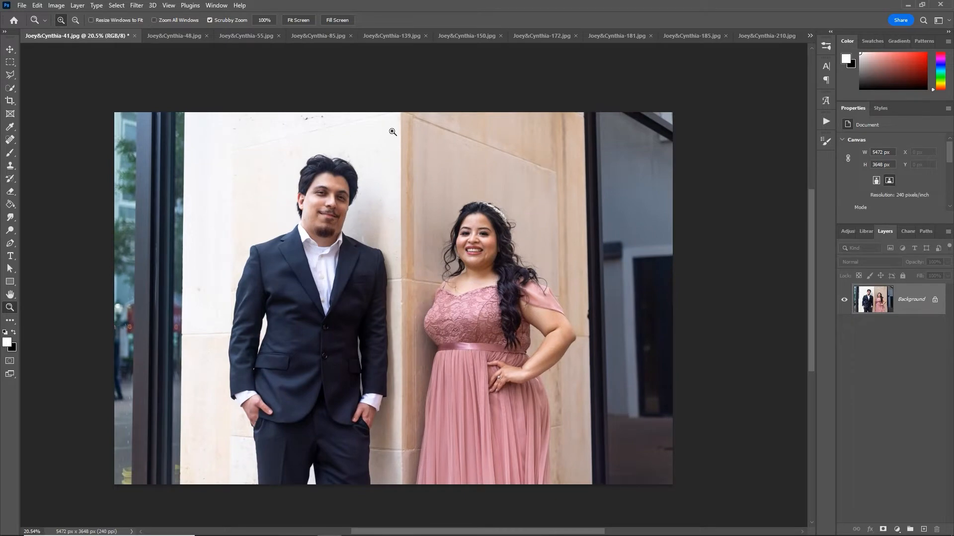
drag(389, 98, 437, 111)
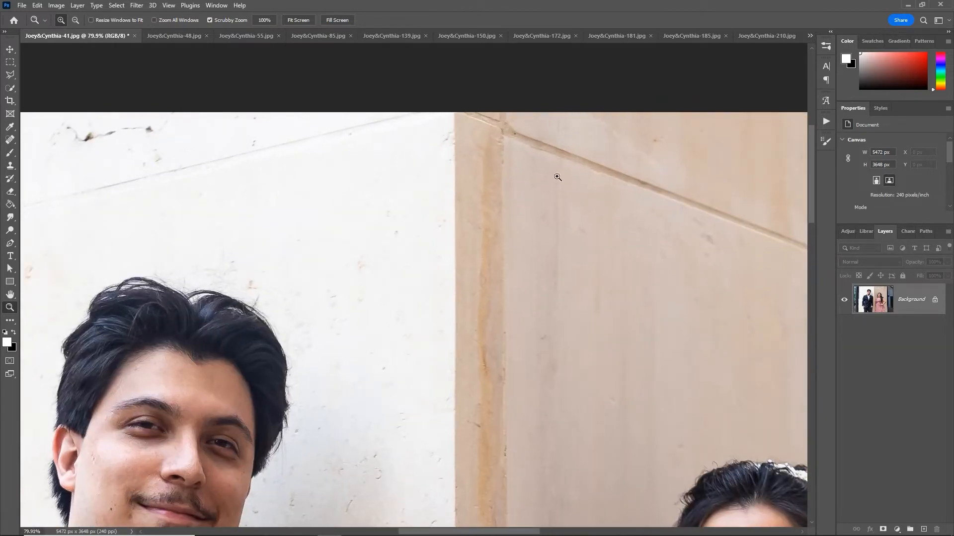
drag(425, 202, 454, 241)
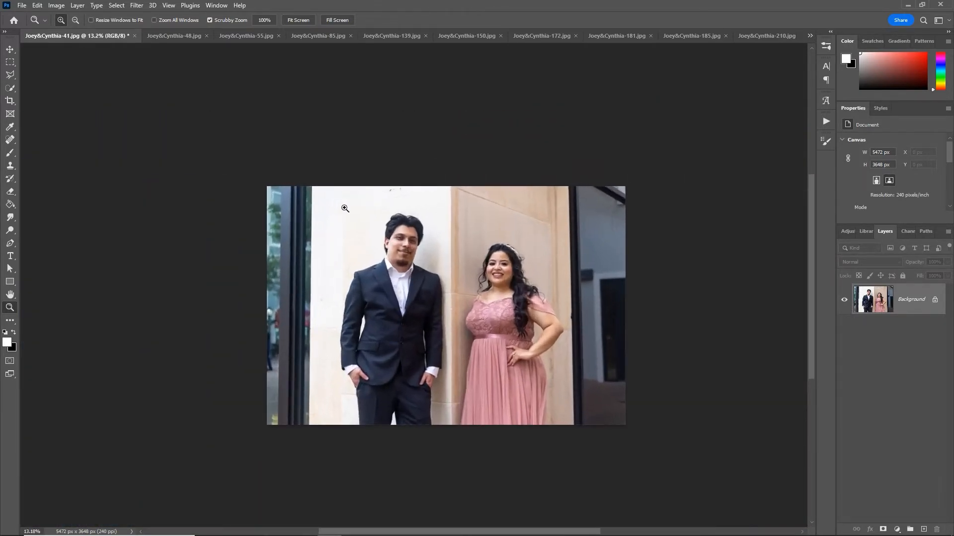
drag(345, 208, 432, 215)
drag(620, 198, 422, 153)
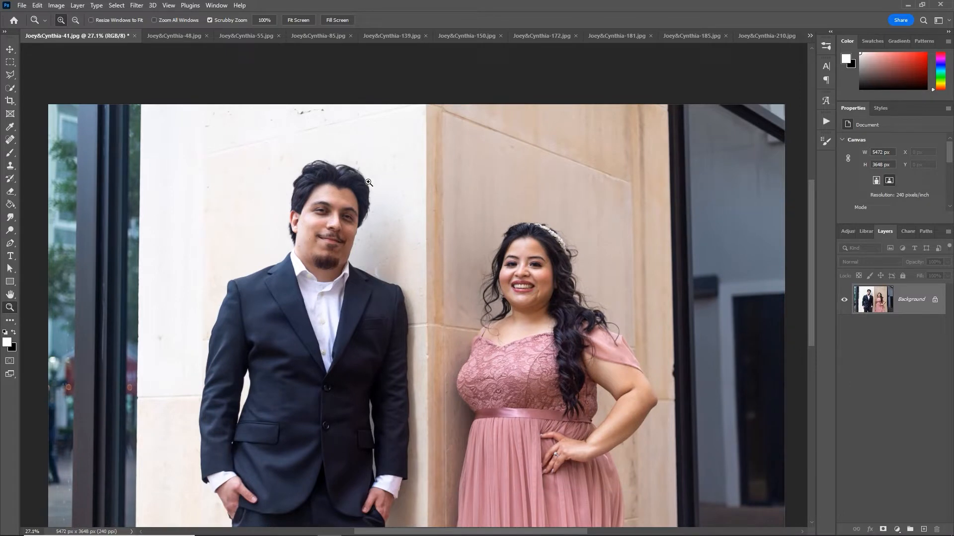
drag(323, 310, 351, 293)
drag(113, 420, 254, 331)
drag(485, 228, 358, 227)
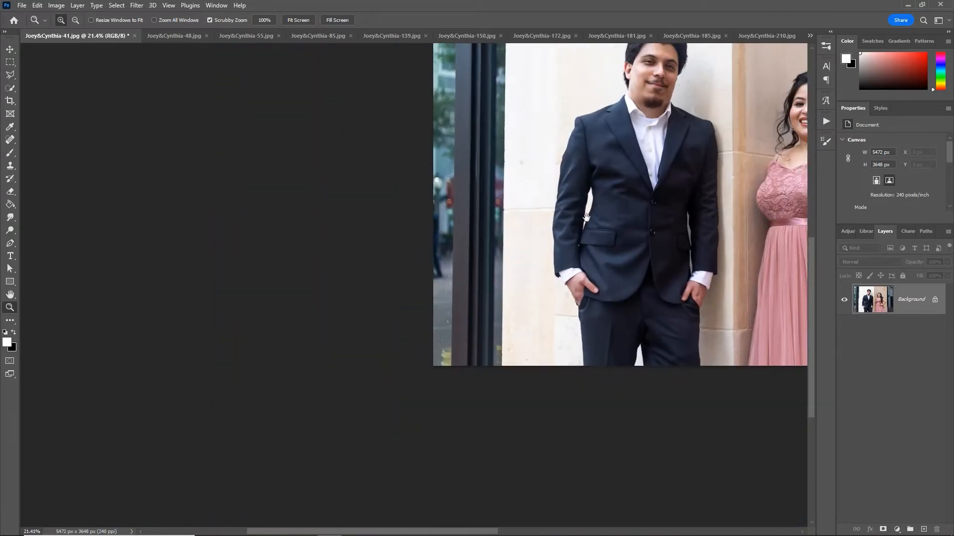
drag(610, 215, 294, 345)
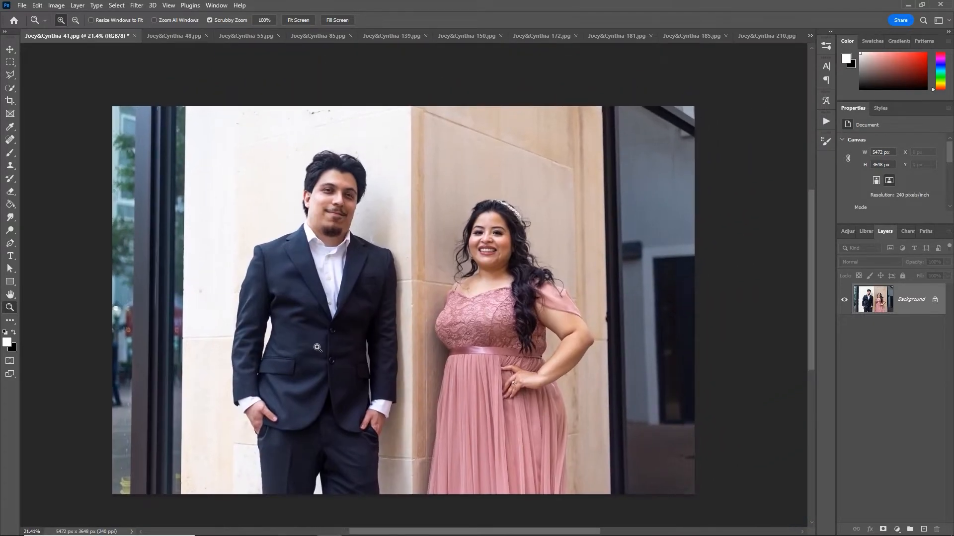
drag(138, 500, 254, 312)
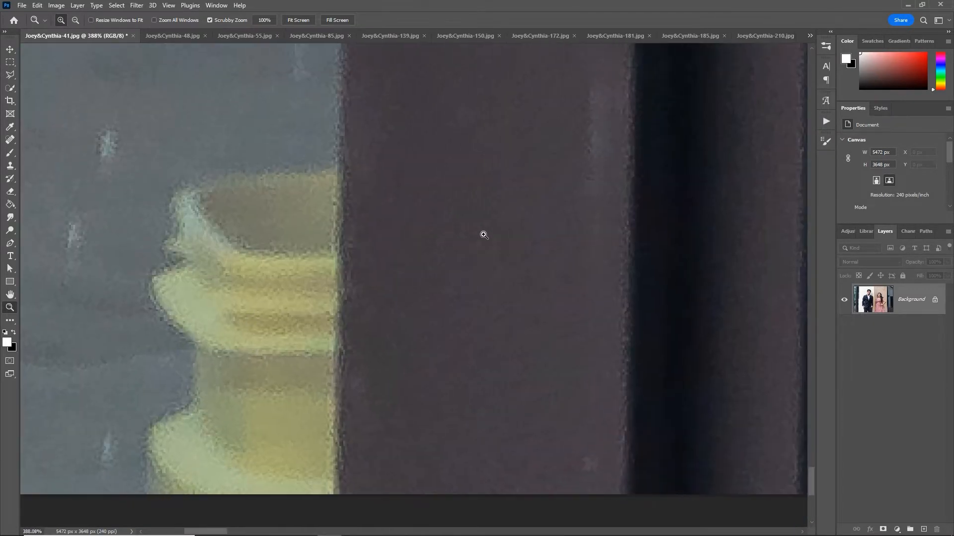
Set up a crop at the original ratio and tighten its frame slightly around the couple
key(ctrl+0)
key(c)
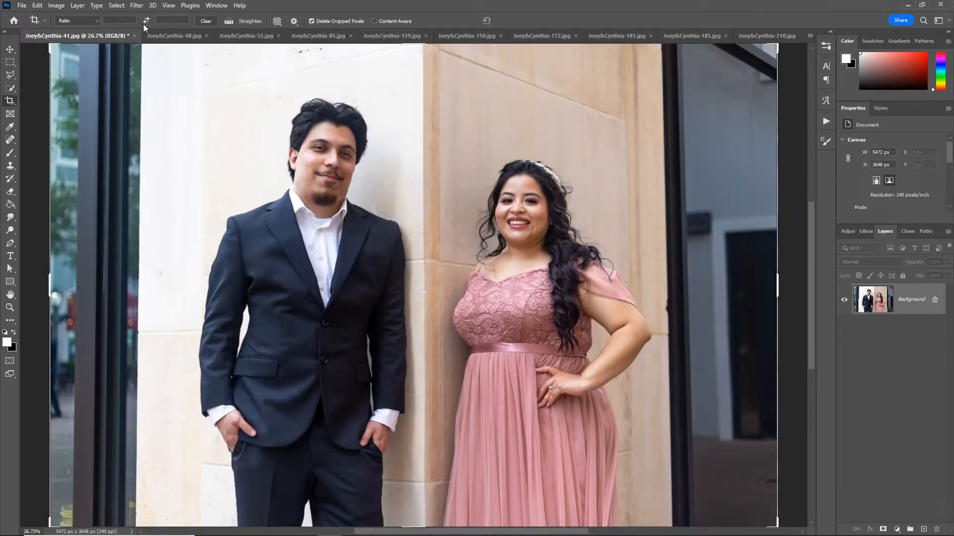
click(75, 20)
click(85, 53)
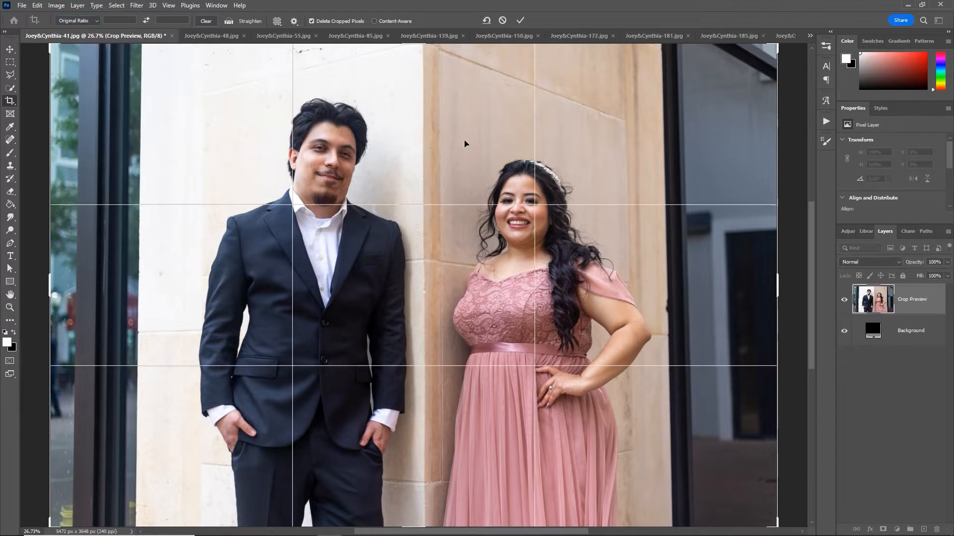
mouse_move(423, 46)
mouse_down()
mouse_move(411, 50)
mouse_move(415, 62)
mouse_up()
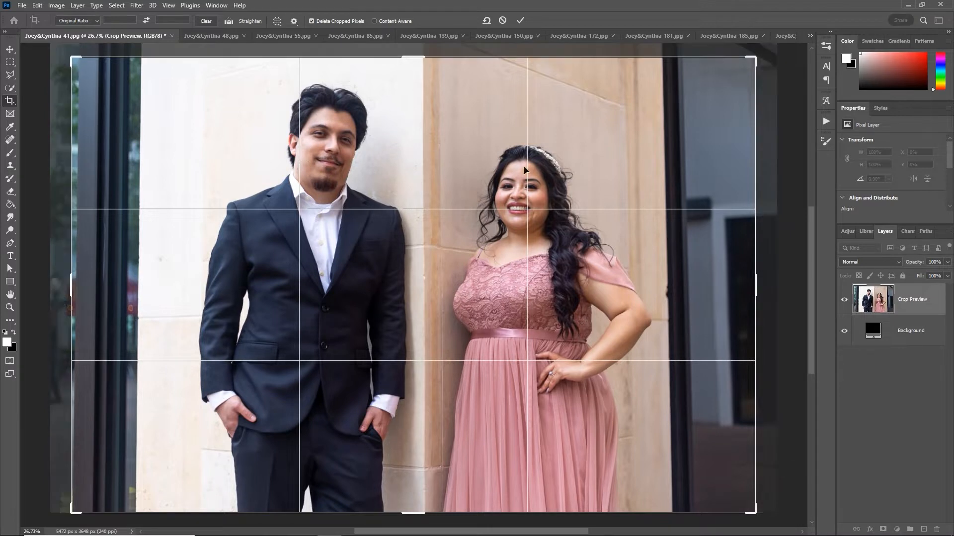
Shift the photo slightly left inside the crop frame to balance the couple and apply the crop
drag(518, 194, 506, 222)
key(Left)
key(Left)
key(Left)
key(Left)
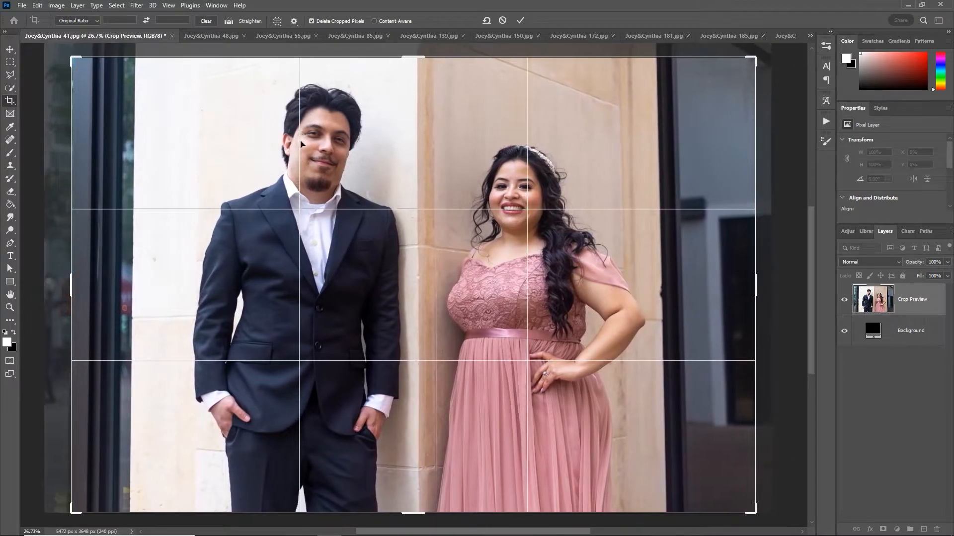
drag(533, 191, 530, 196)
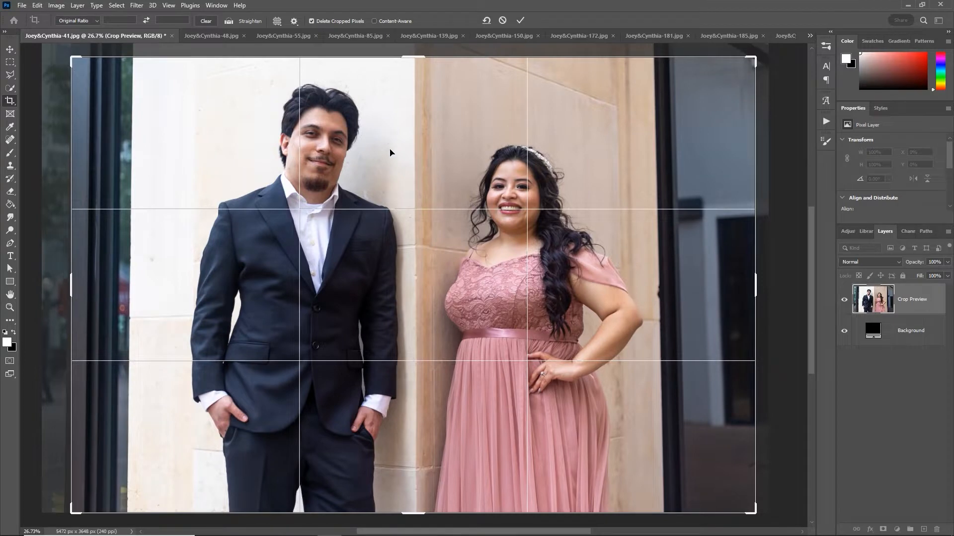
key(Return)
Clone clean wall over the flyaway hairs beside the headband and along the long-curl side of the woman's hair
key(z)
mouse_move(582, 175)
mouse_down()
mouse_move(616, 188)
mouse_move(596, 207)
mouse_move(579, 204)
mouse_up()
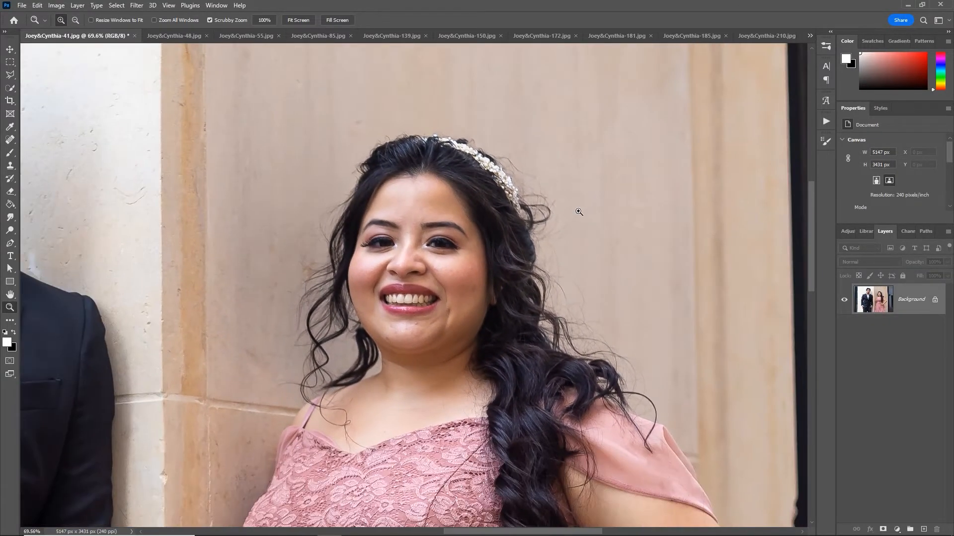
key(s)
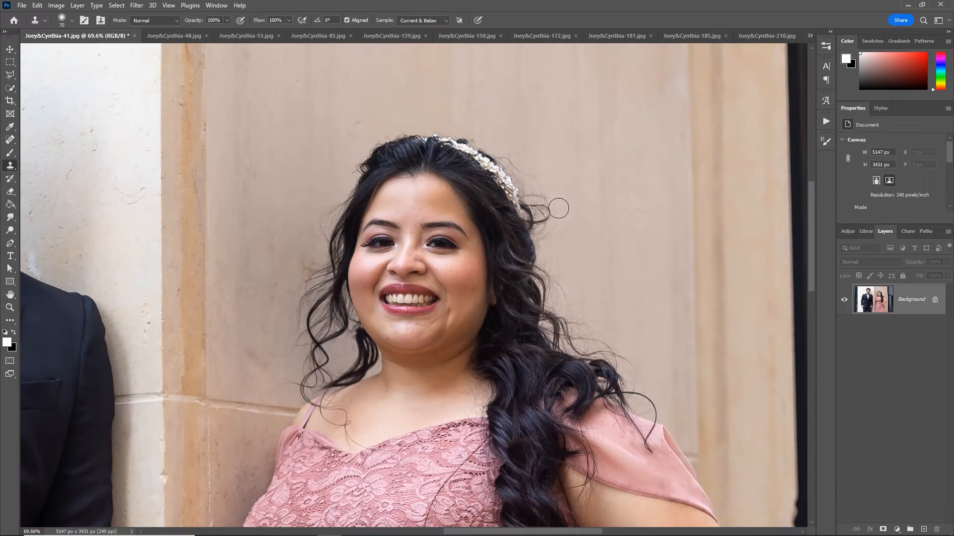
mouse_move(539, 199)
mouse_down()
mouse_move(514, 157)
mouse_move(548, 207)
mouse_move(549, 225)
mouse_move(504, 148)
mouse_up()
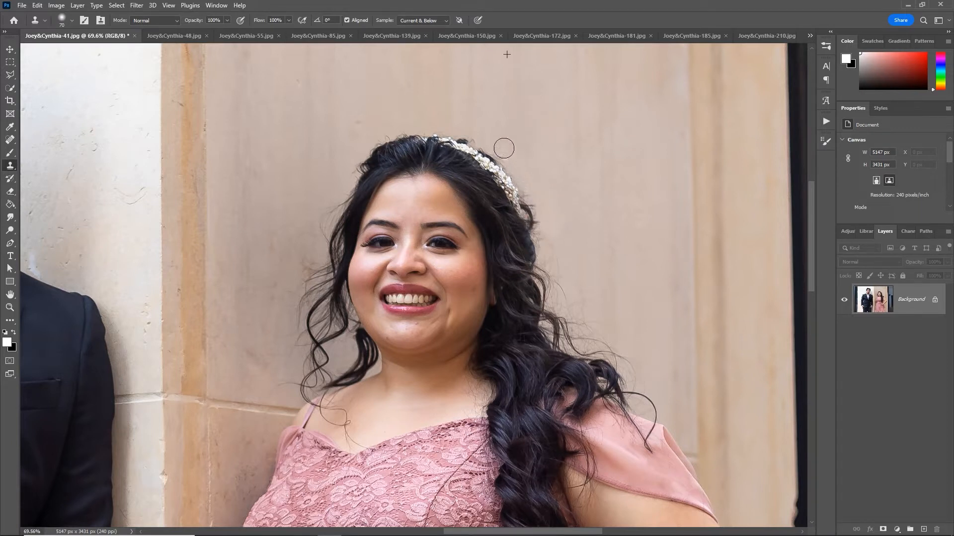
mouse_move(553, 236)
mouse_down()
mouse_move(545, 226)
mouse_move(547, 246)
mouse_up()
mouse_move(561, 292)
mouse_down()
mouse_move(581, 313)
mouse_move(582, 294)
mouse_move(576, 320)
mouse_move(599, 325)
mouse_move(584, 336)
mouse_move(613, 350)
mouse_up()
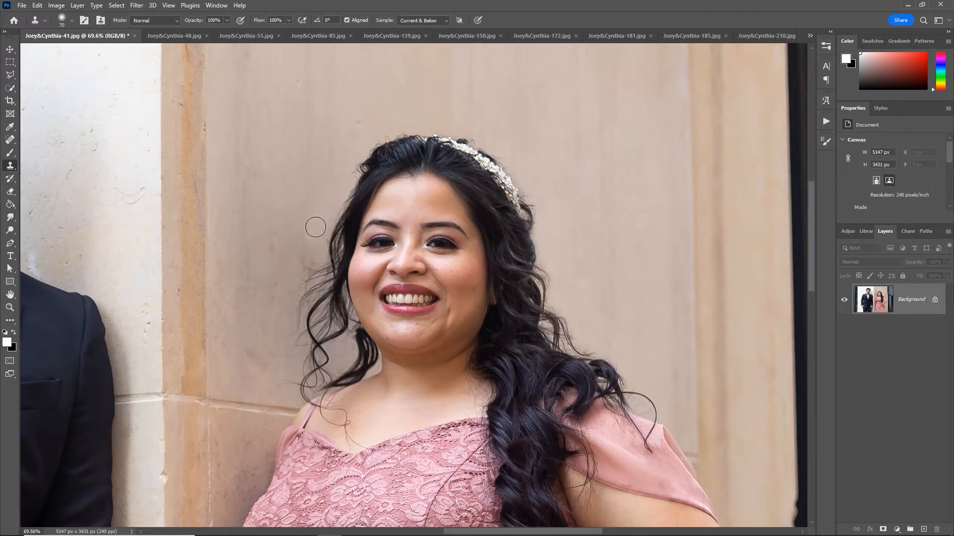
Clone clean wall over the flyaway hairs beside the woman's loose curls on the side nearer the man
mouse_move(316, 262)
mouse_down()
mouse_move(319, 272)
mouse_move(304, 276)
mouse_move(308, 259)
mouse_up()
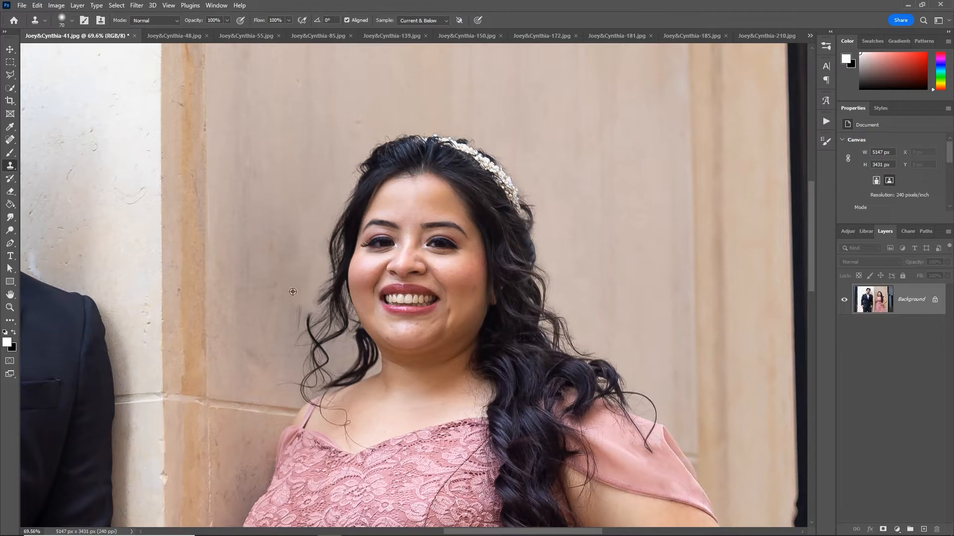
drag(293, 302, 292, 298)
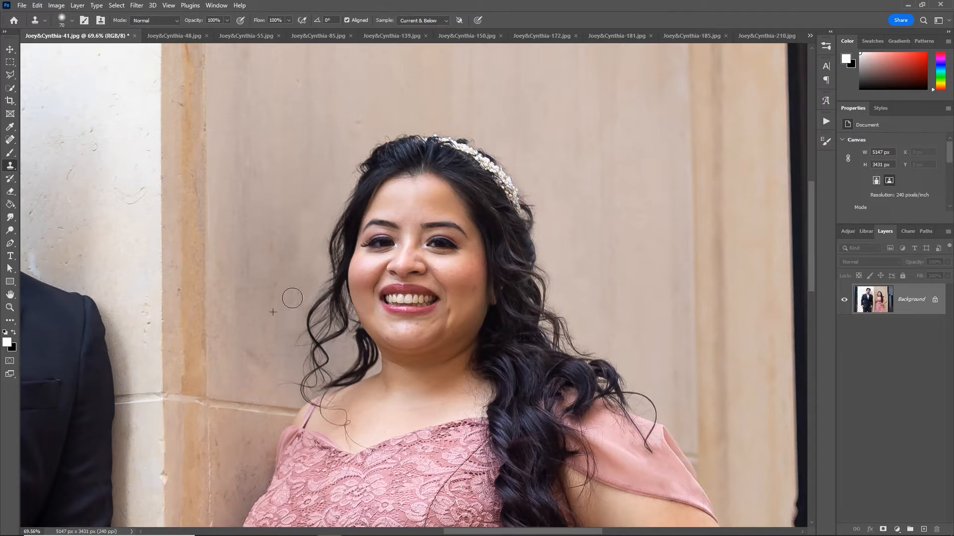
drag(296, 263, 296, 257)
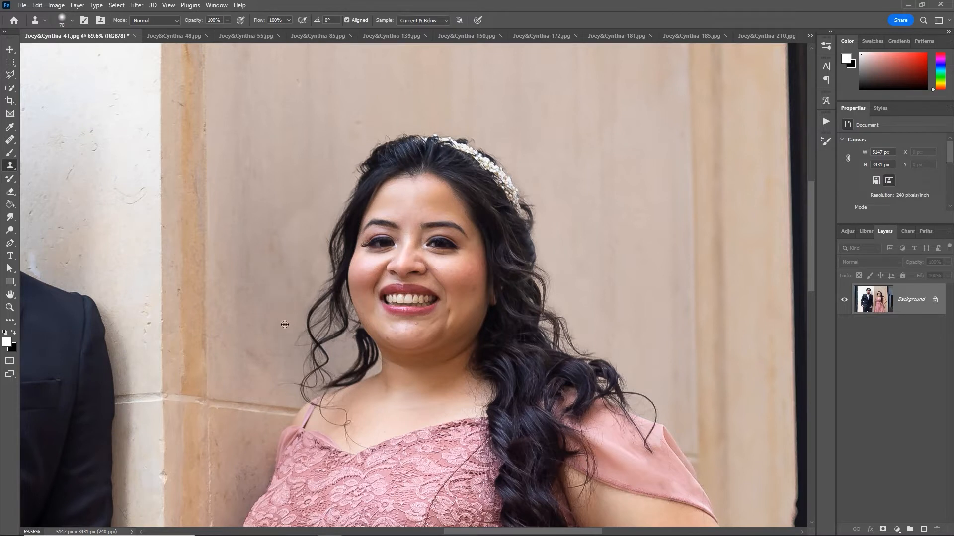
drag(298, 335, 294, 337)
Heal away the long looping strand arching over the woman's sleeve and the wall beside her shoulder
key(z)
mouse_move(678, 462)
mouse_down()
mouse_move(723, 457)
mouse_move(708, 415)
mouse_up()
key(j)
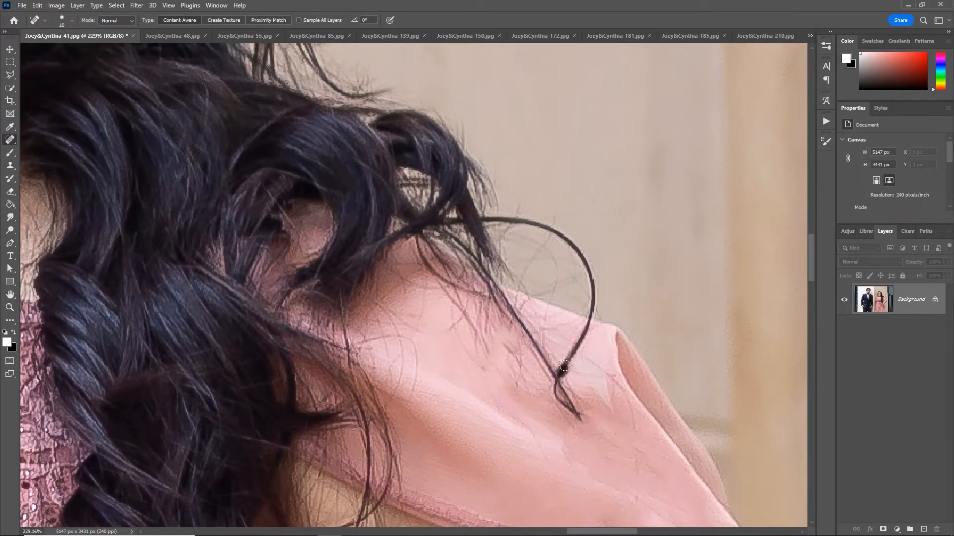
mouse_move(565, 366)
mouse_down()
mouse_move(591, 302)
mouse_move(585, 263)
mouse_move(558, 231)
mouse_move(497, 219)
mouse_move(530, 223)
mouse_move(582, 273)
mouse_move(588, 298)
mouse_move(566, 380)
mouse_up()
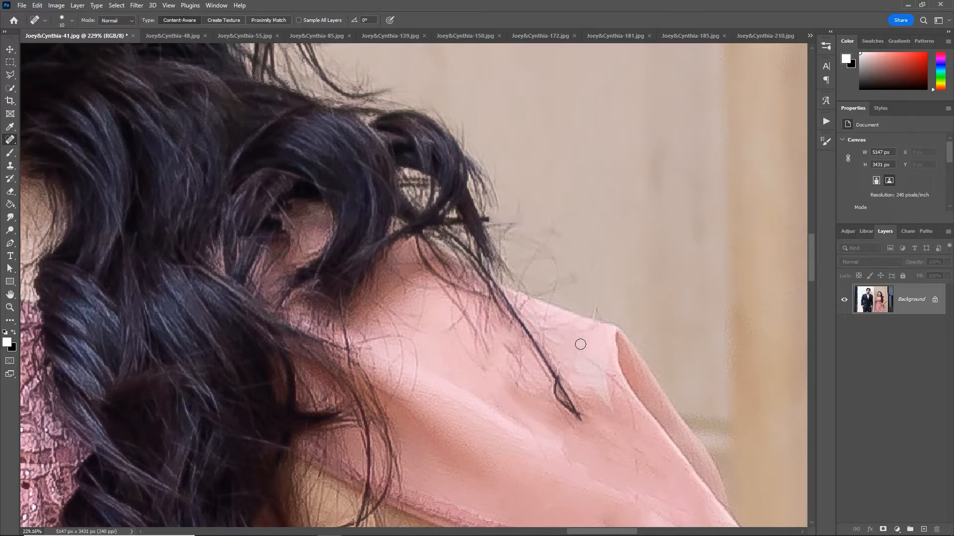
mouse_move(554, 211)
mouse_down()
mouse_move(541, 247)
mouse_move(513, 223)
mouse_up()
mouse_move(509, 226)
mouse_down()
mouse_move(518, 243)
mouse_move(550, 257)
mouse_move(400, 254)
mouse_up()
key(s)
alt+click(575, 115)
Heal away the curled strands across the woman's chest and the stray hair over the wall beside her shoulder
key(z)
drag(318, 226, 400, 271)
key(j)
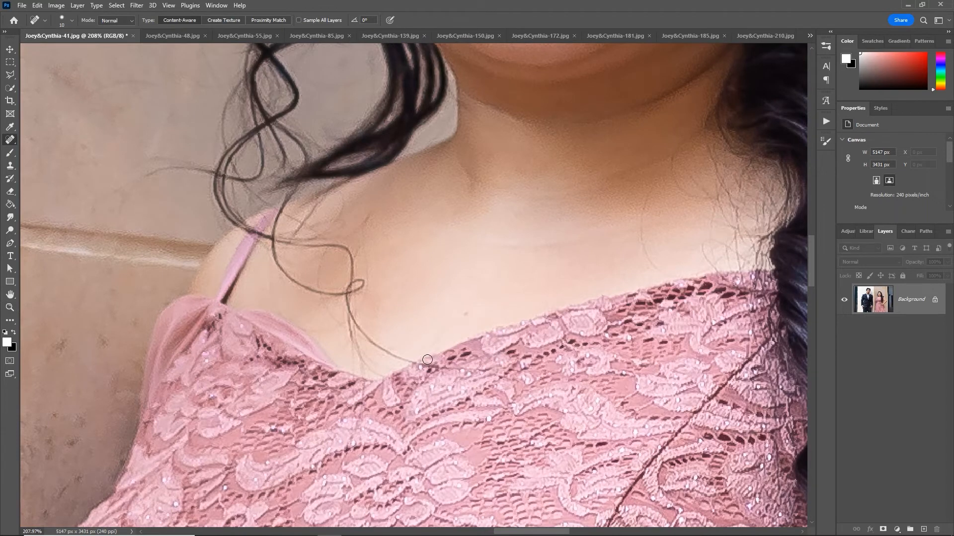
mouse_move(400, 356)
mouse_down()
mouse_move(347, 315)
mouse_move(351, 289)
mouse_move(320, 244)
mouse_up()
drag(358, 289, 331, 299)
drag(320, 257, 348, 330)
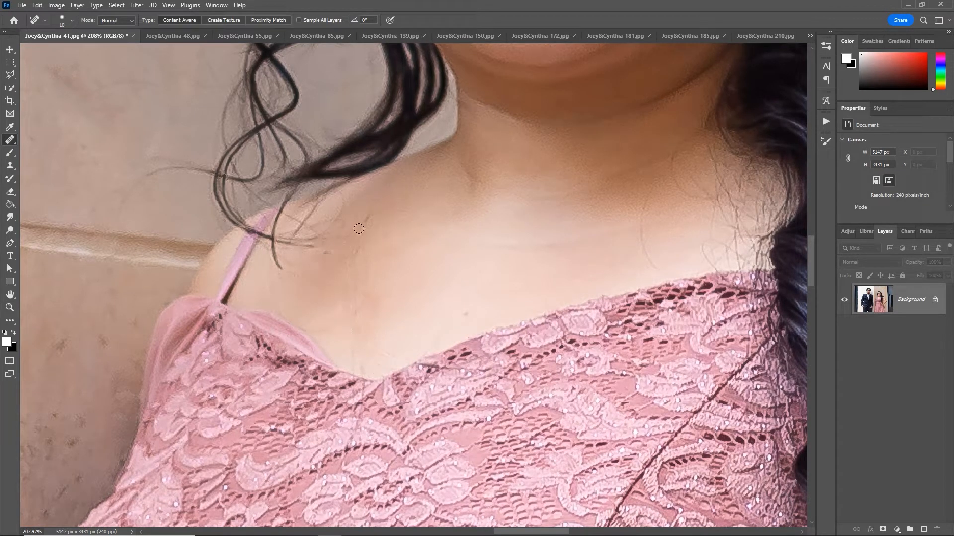
drag(365, 229, 368, 279)
mouse_move(192, 168)
mouse_down()
mouse_move(140, 174)
mouse_move(168, 151)
mouse_up()
Heal away the remaining long strand hanging over the woman's pink sleeve
key(z)
drag(480, 195, 427, 313)
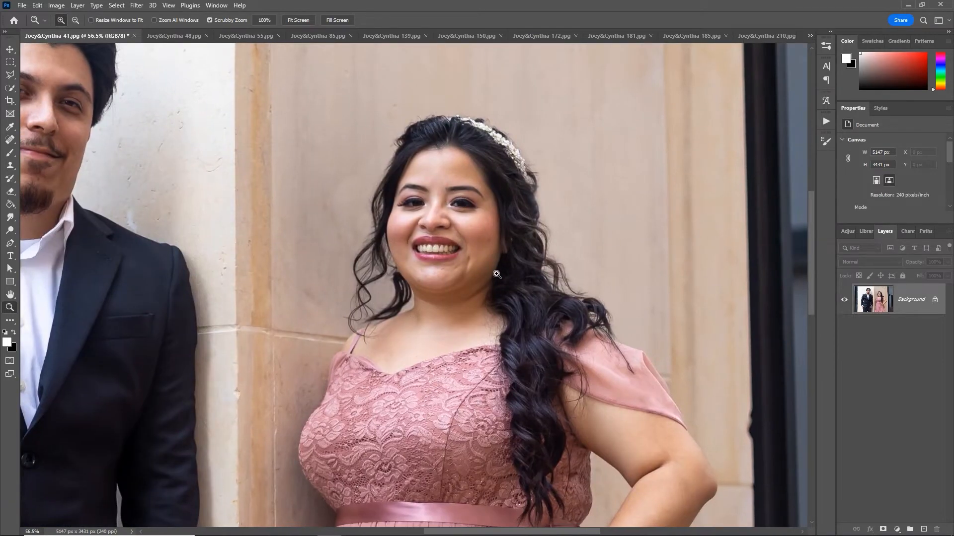
drag(496, 274, 467, 294)
drag(560, 328, 685, 330)
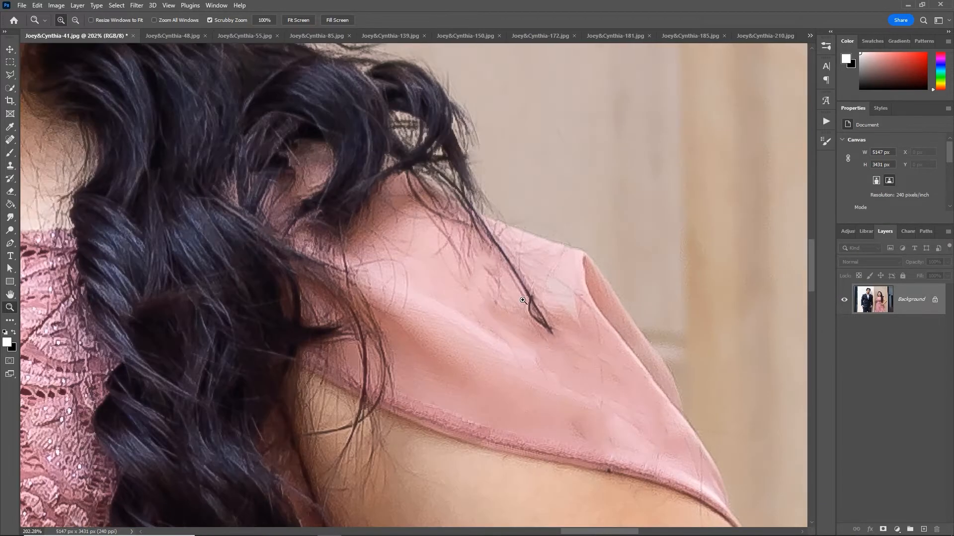
key(j)
drag(551, 326, 471, 221)
key(bracketleft)
mouse_move(509, 304)
mouse_down()
mouse_move(489, 274)
mouse_move(503, 308)
mouse_up()
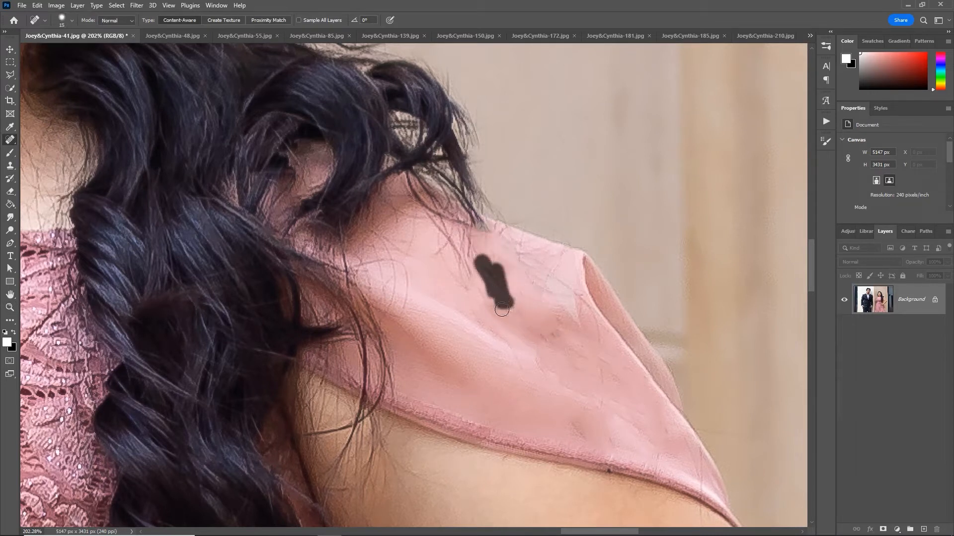
Heal the fine stray hairs and leftover marks across the upper part of the pink sleeve
drag(528, 267, 582, 318)
mouse_move(575, 293)
mouse_down()
mouse_move(584, 319)
mouse_move(535, 327)
mouse_up()
drag(472, 272, 452, 246)
drag(452, 252, 473, 292)
mouse_move(446, 251)
mouse_down()
mouse_move(442, 240)
mouse_move(424, 256)
mouse_up()
drag(440, 242, 480, 265)
drag(448, 264, 480, 297)
drag(494, 302, 525, 323)
drag(486, 313, 528, 361)
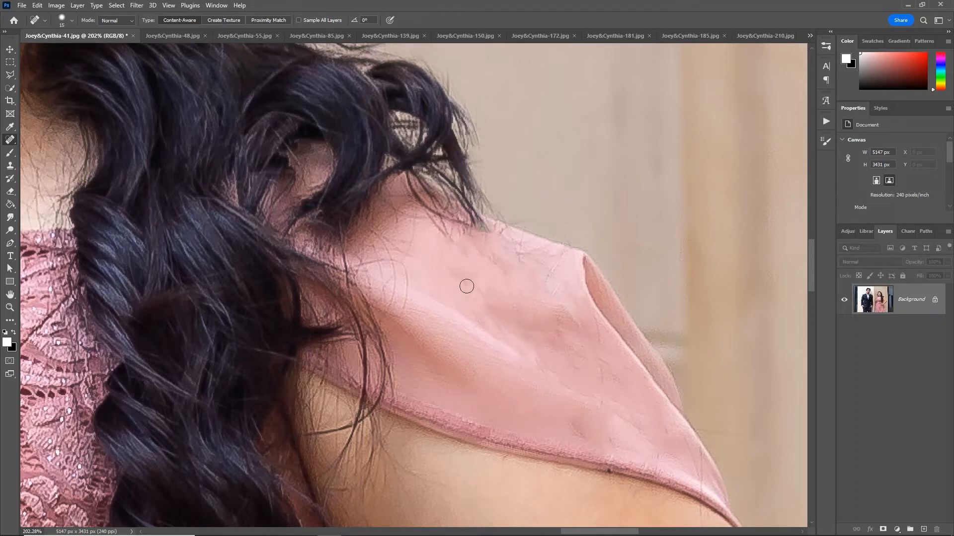
drag(450, 265, 468, 287)
mouse_move(491, 258)
mouse_down()
mouse_move(503, 271)
mouse_move(539, 255)
mouse_up()
click(557, 306)
click(550, 309)
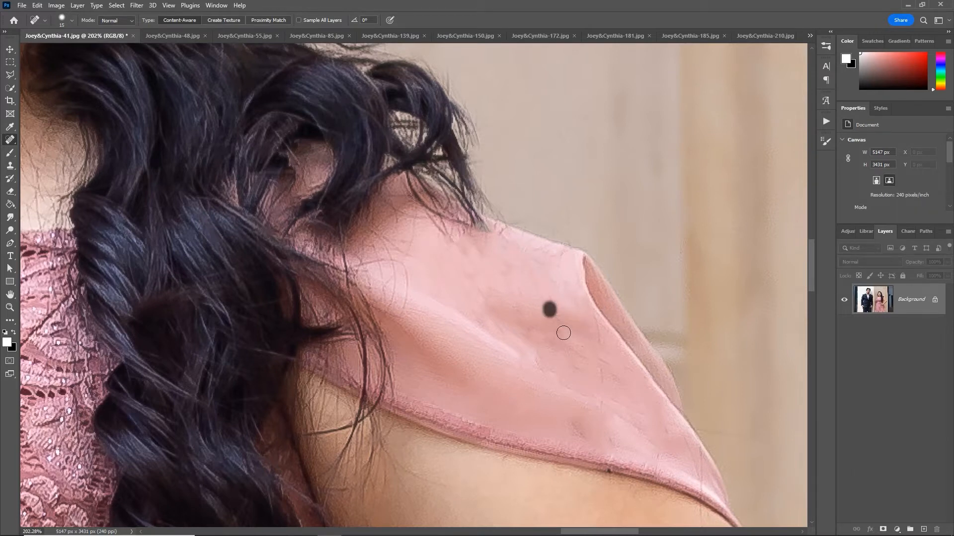
Clone clean wall over the flyaway hairs above the top of the man's head
key(z)
mouse_move(564, 333)
mouse_down()
mouse_move(569, 340)
mouse_move(513, 313)
mouse_up()
key(ctrl+0)
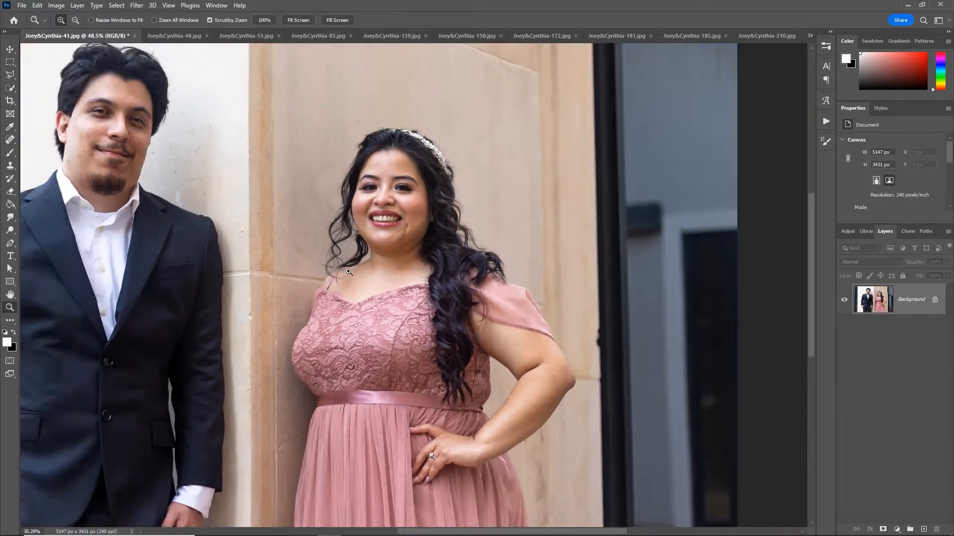
drag(348, 272, 288, 268)
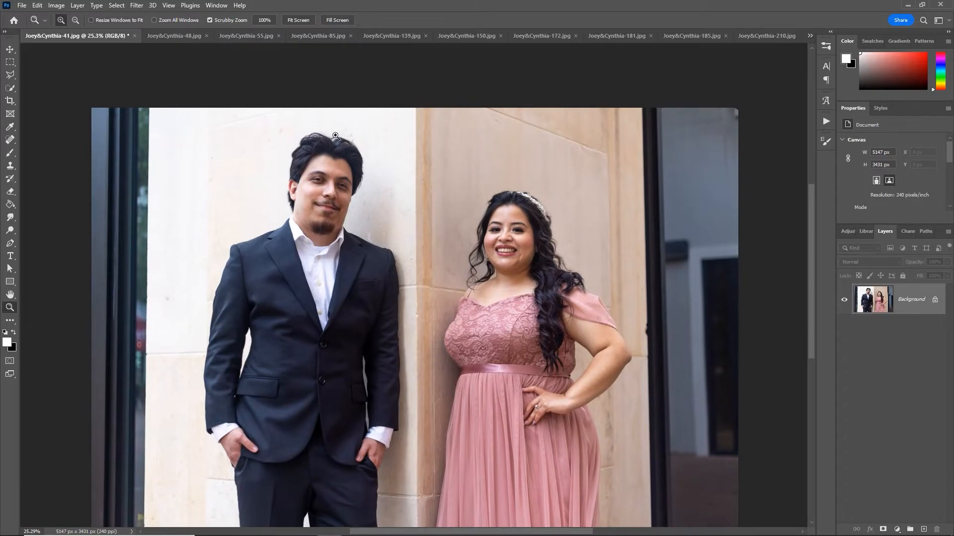
drag(336, 135, 382, 147)
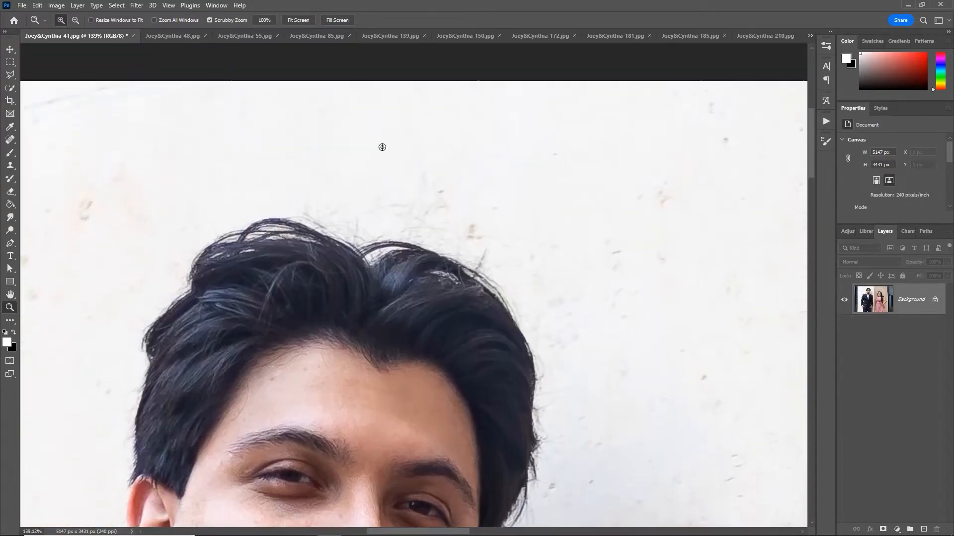
key(s)
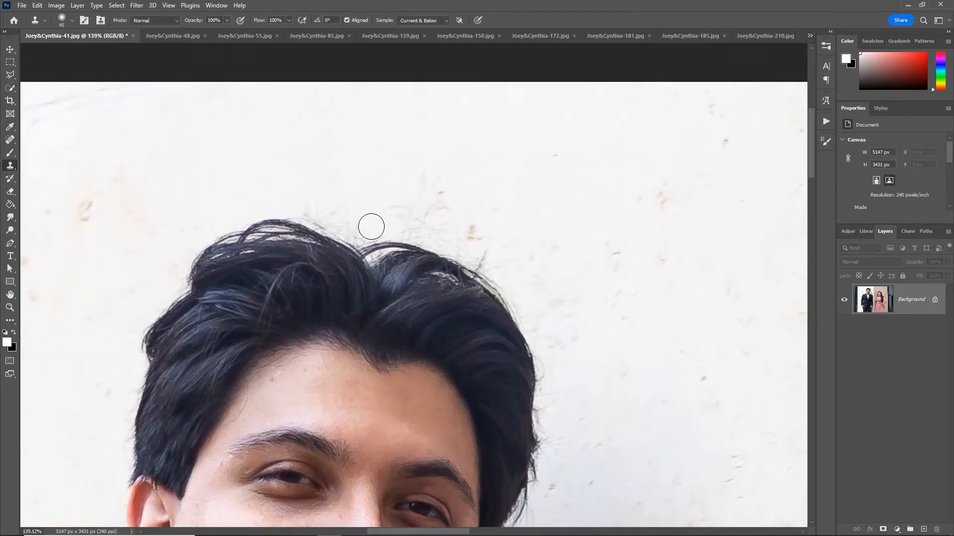
mouse_move(371, 227)
mouse_down()
mouse_move(343, 223)
mouse_move(449, 243)
mouse_move(442, 222)
mouse_move(474, 232)
mouse_move(467, 239)
mouse_up()
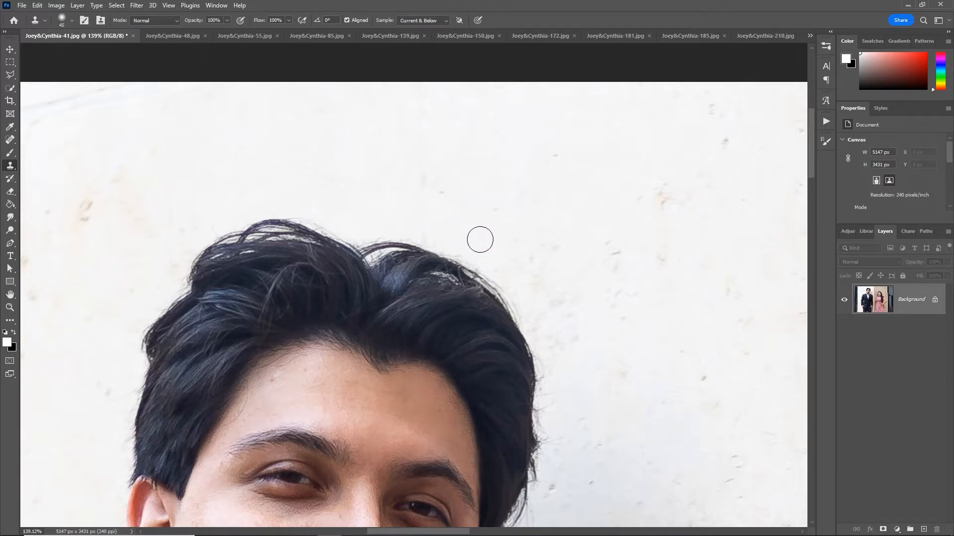
right_click(481, 239)
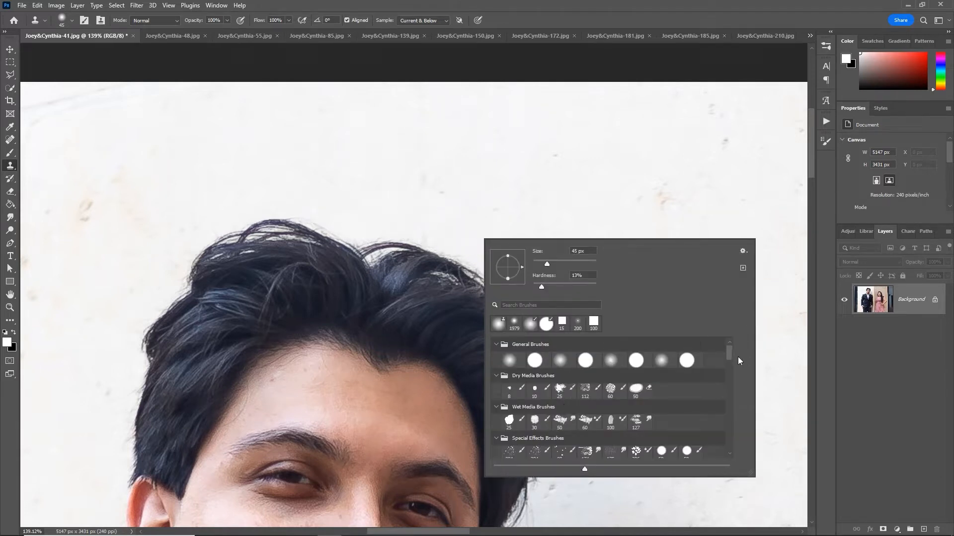
mouse_move(730, 361)
mouse_down()
mouse_move(730, 347)
mouse_move(732, 369)
mouse_up()
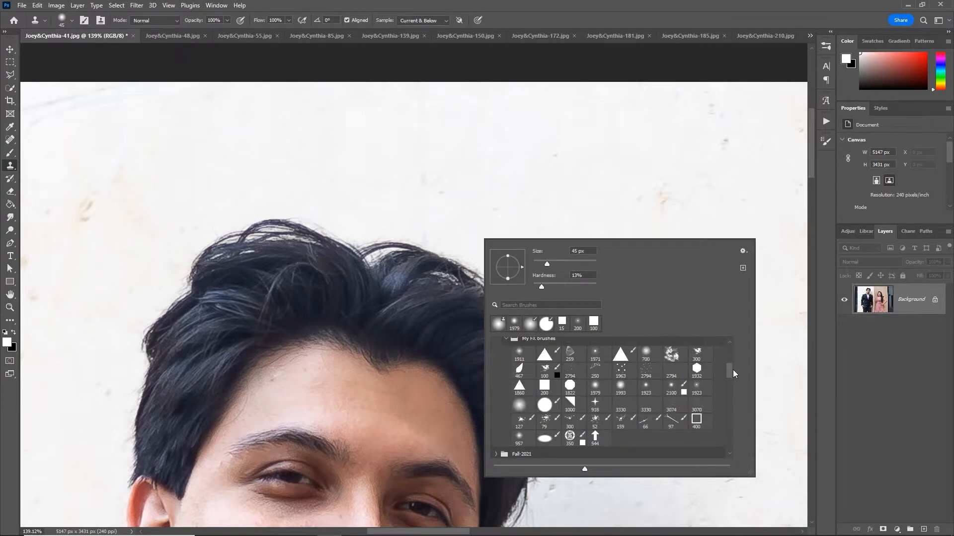
click(584, 10)
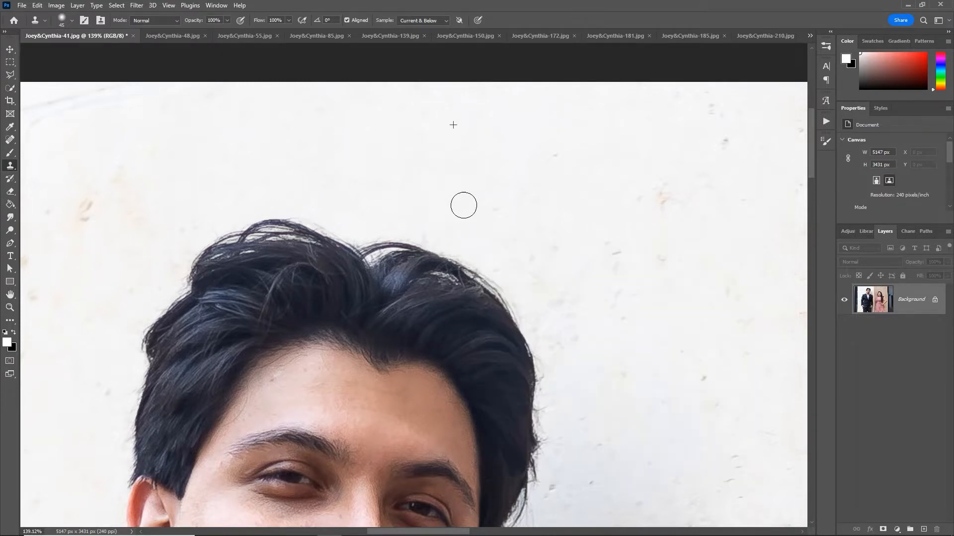
Clone clean wall over the stray hairs along the woman-facing side of the man's hair, undoing the last unwanted change
drag(563, 267, 564, 189)
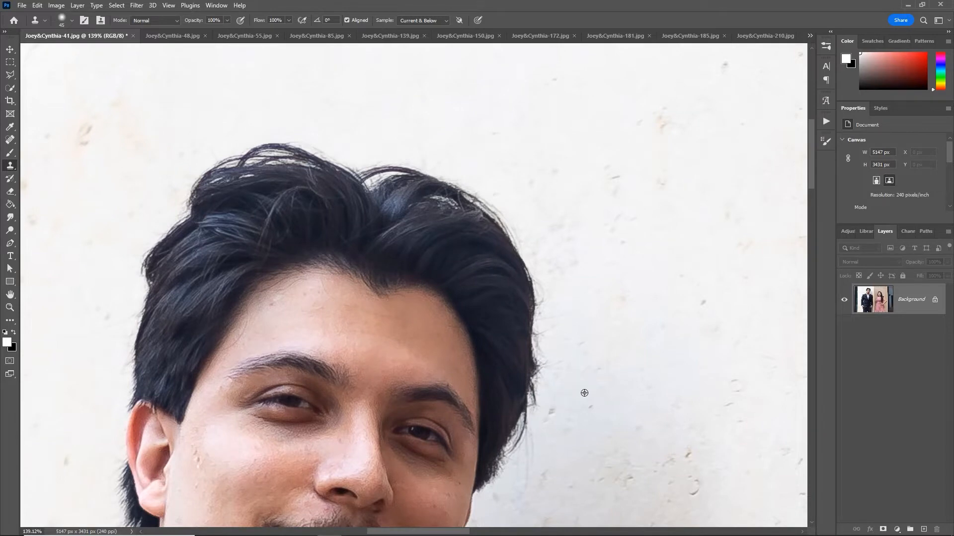
mouse_move(521, 437)
mouse_down()
mouse_move(524, 458)
mouse_move(558, 308)
mouse_up()
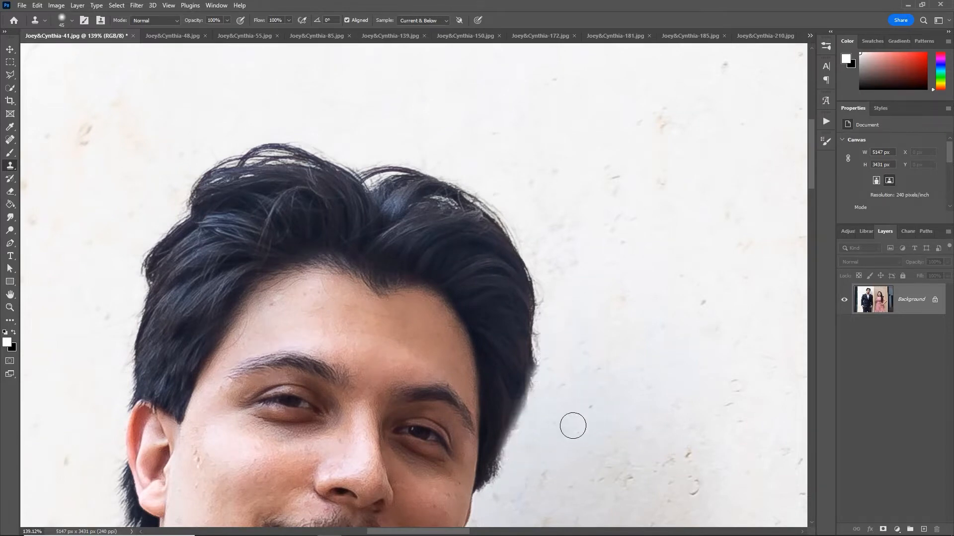
drag(574, 399, 587, 231)
key(ctrl+z)
Clone gray background over the dark horizontal block beside the black post, using a 90 px brush
mouse_move(546, 270)
mouse_down()
mouse_move(552, 227)
mouse_move(545, 249)
mouse_move(371, 205)
mouse_up()
mouse_move(661, 217)
mouse_down()
mouse_move(717, 230)
mouse_move(511, 222)
mouse_move(469, 238)
mouse_up()
key(s)
key(s)
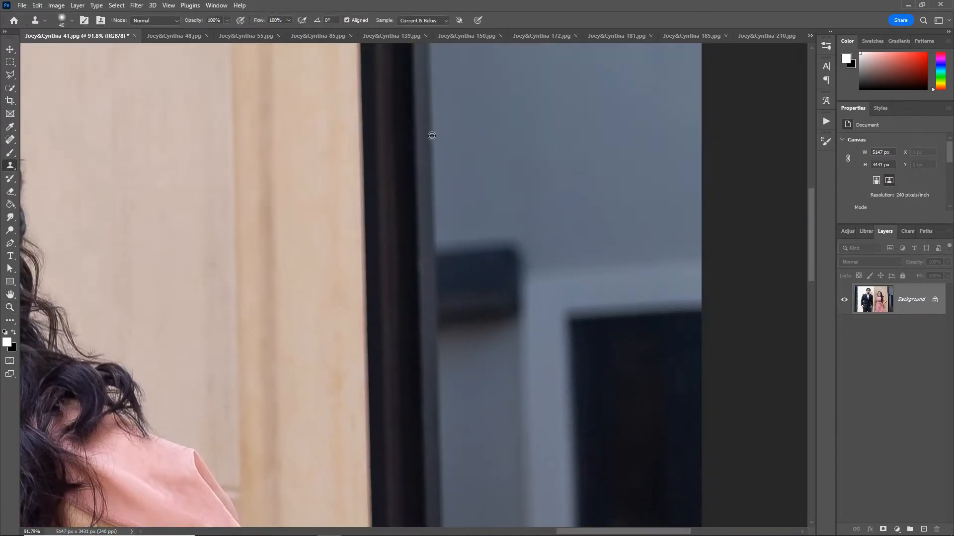
key(bracketright)
key(bracketright)
key(bracketright)
key(bracketright)
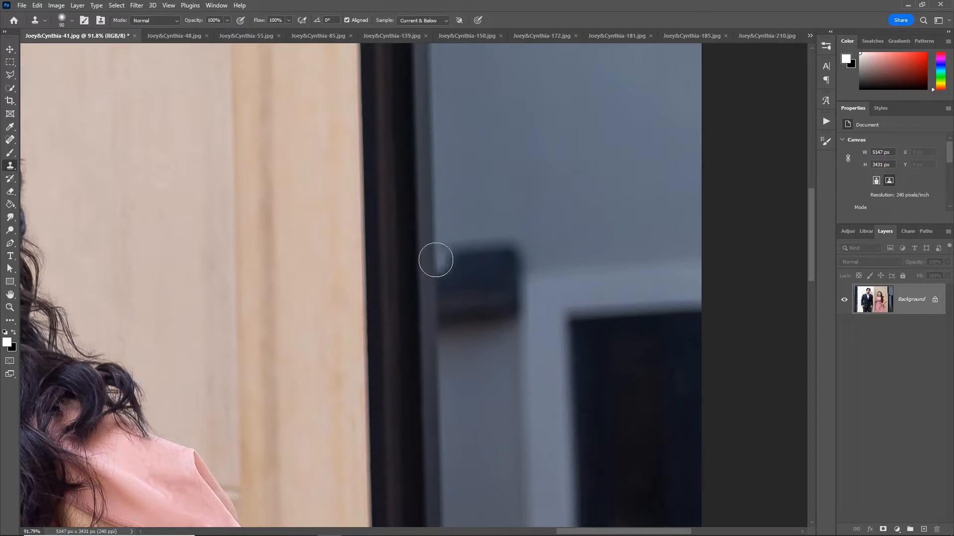
mouse_move(436, 261)
mouse_down()
mouse_move(441, 318)
mouse_move(460, 232)
mouse_move(461, 293)
mouse_move(482, 243)
mouse_move(504, 239)
mouse_move(497, 252)
mouse_move(520, 256)
mouse_move(501, 263)
mouse_move(500, 313)
mouse_move(472, 316)
mouse_move(497, 310)
mouse_move(499, 284)
mouse_move(497, 324)
mouse_move(497, 303)
mouse_up()
Clone over the remaining shadow beside the black post and blend the gray patch at 50% opacity
drag(488, 372, 482, 302)
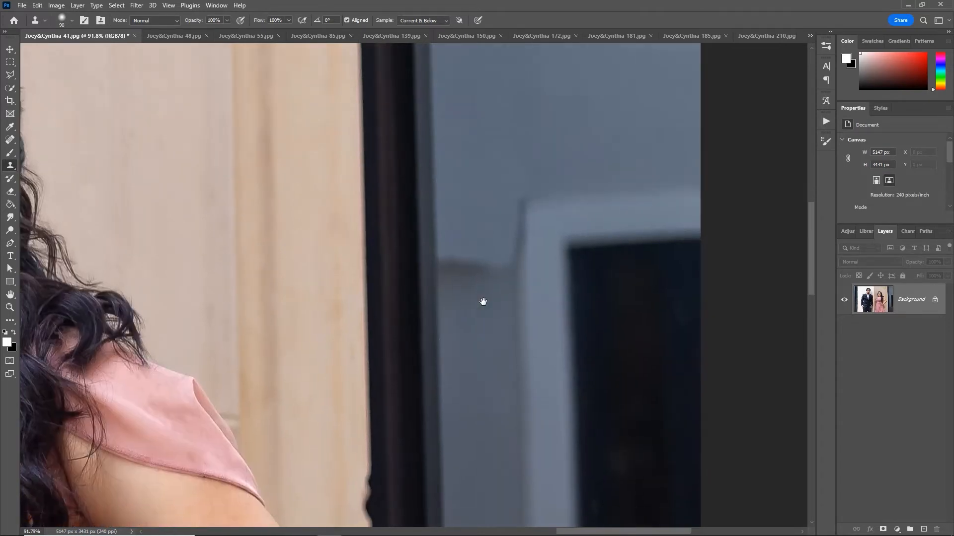
alt+click(441, 384)
mouse_move(444, 272)
mouse_down()
mouse_move(492, 255)
mouse_move(480, 334)
mouse_move(487, 295)
mouse_move(455, 227)
mouse_move(496, 226)
mouse_move(498, 289)
mouse_move(442, 216)
mouse_move(444, 257)
mouse_move(466, 308)
mouse_move(472, 181)
mouse_up()
key(5)
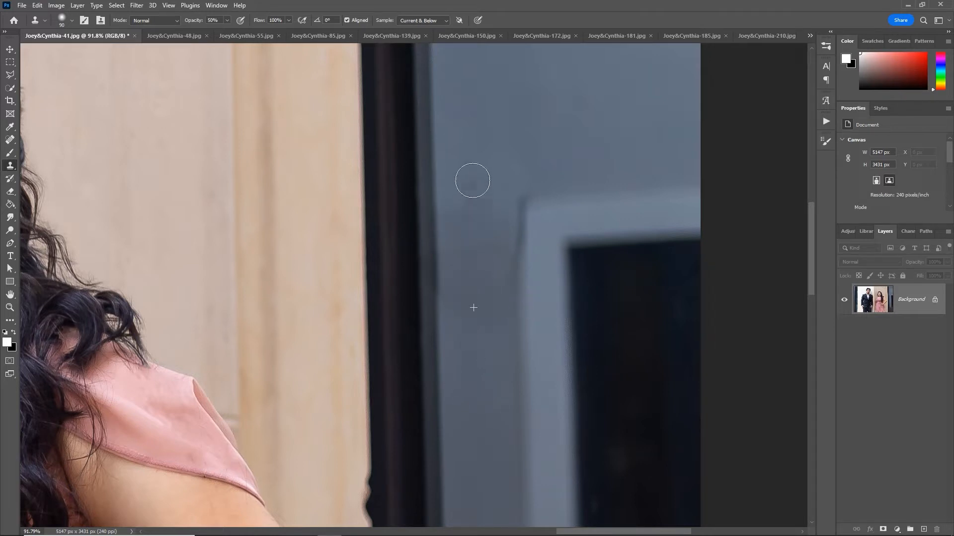
mouse_move(506, 305)
mouse_down()
mouse_move(498, 194)
mouse_move(535, 167)
mouse_move(441, 223)
mouse_move(442, 214)
mouse_move(484, 223)
mouse_up()
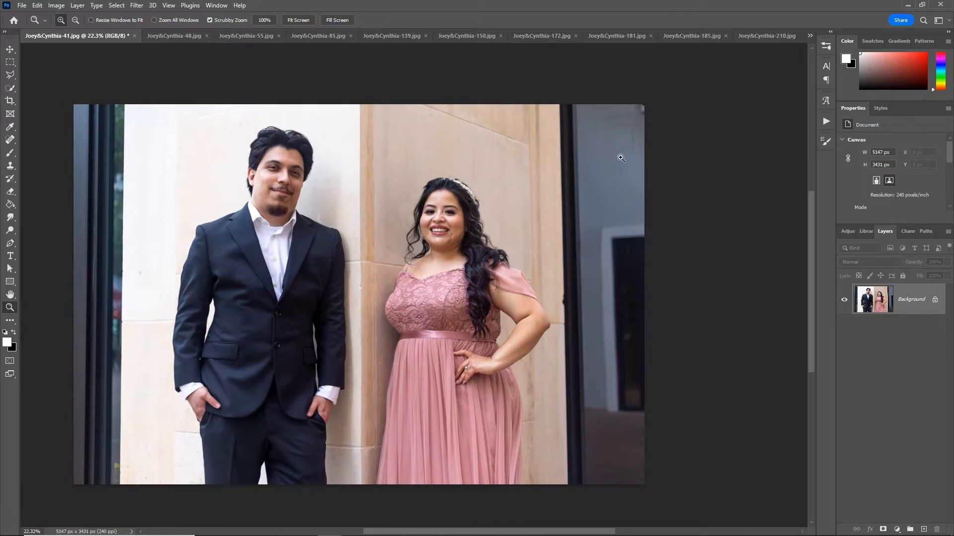
Close the retouched wall portrait and save its changes
click(134, 36)
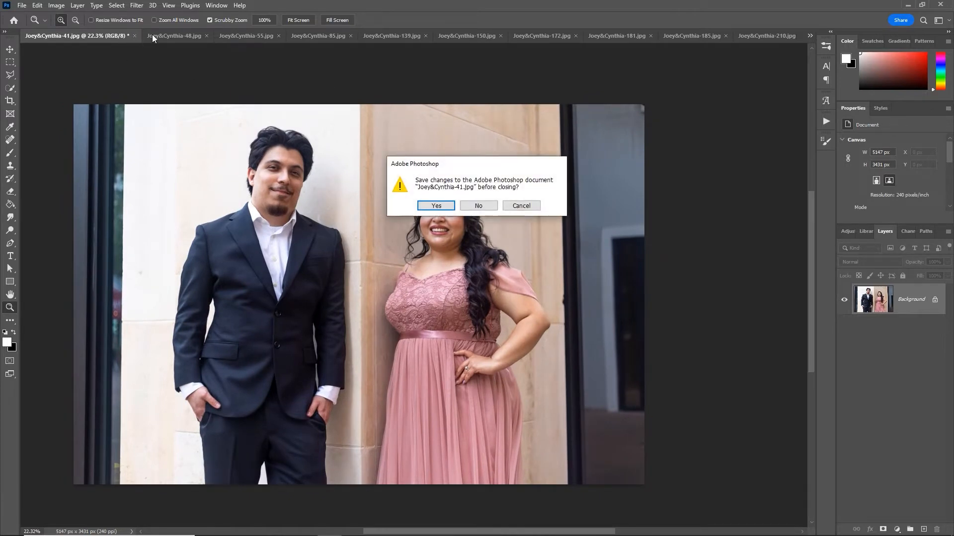
key(Return)
key(Return)
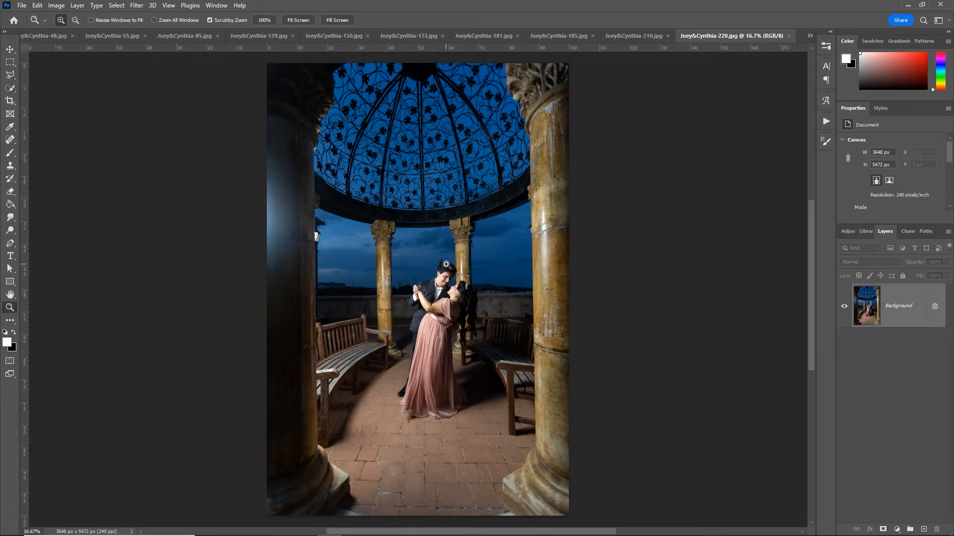
Examine the night gazebo photo, checking the couple's hair, the columns and the overall composition for distractions
drag(446, 265, 468, 185)
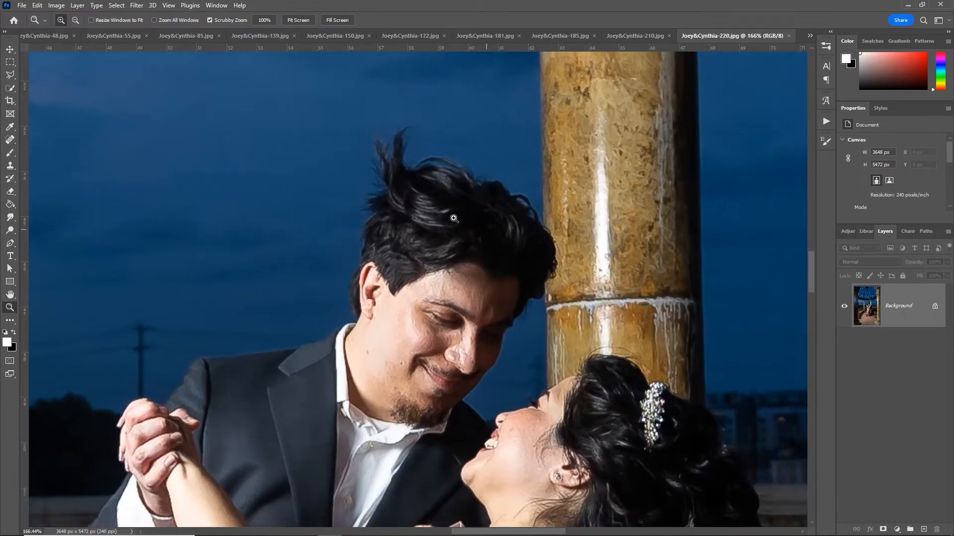
drag(490, 248, 478, 194)
drag(532, 263, 503, 265)
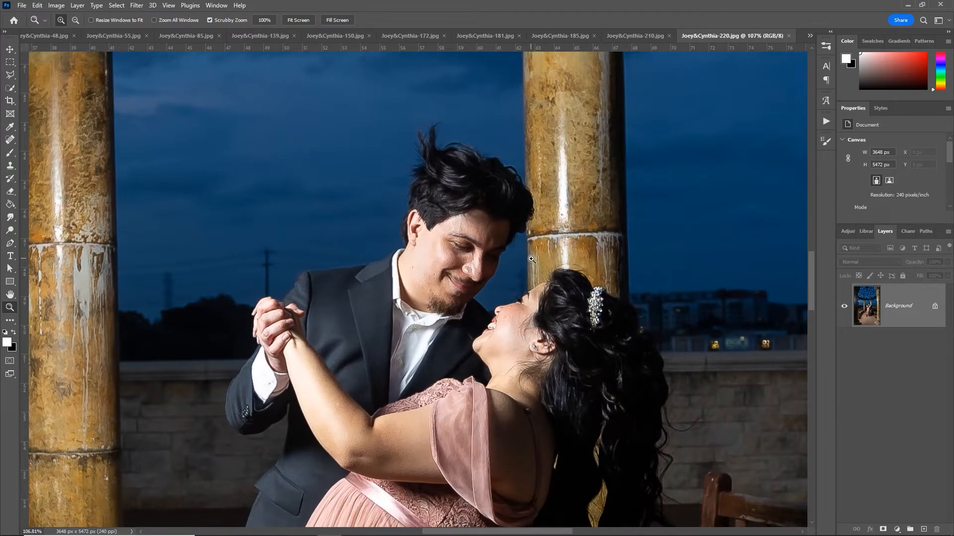
drag(540, 292, 472, 220)
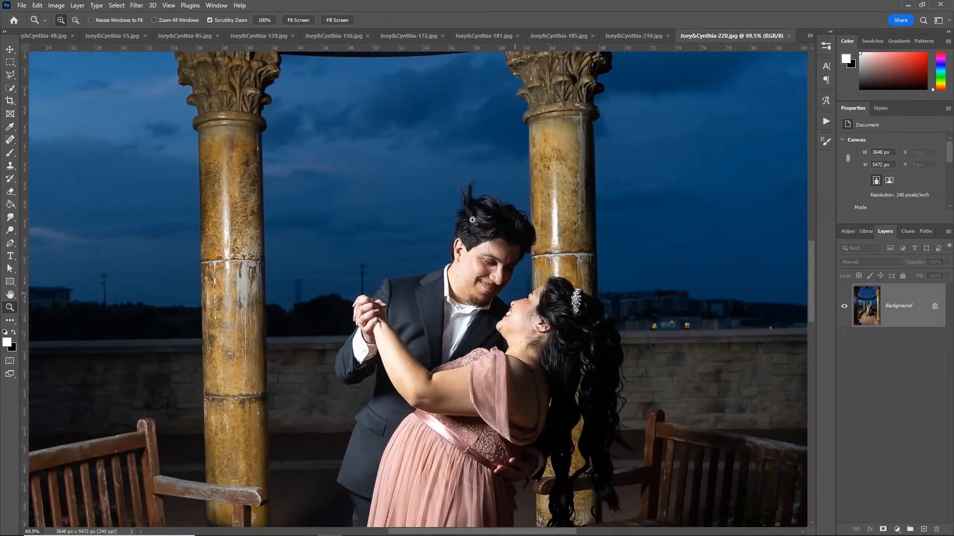
drag(605, 325, 321, 188)
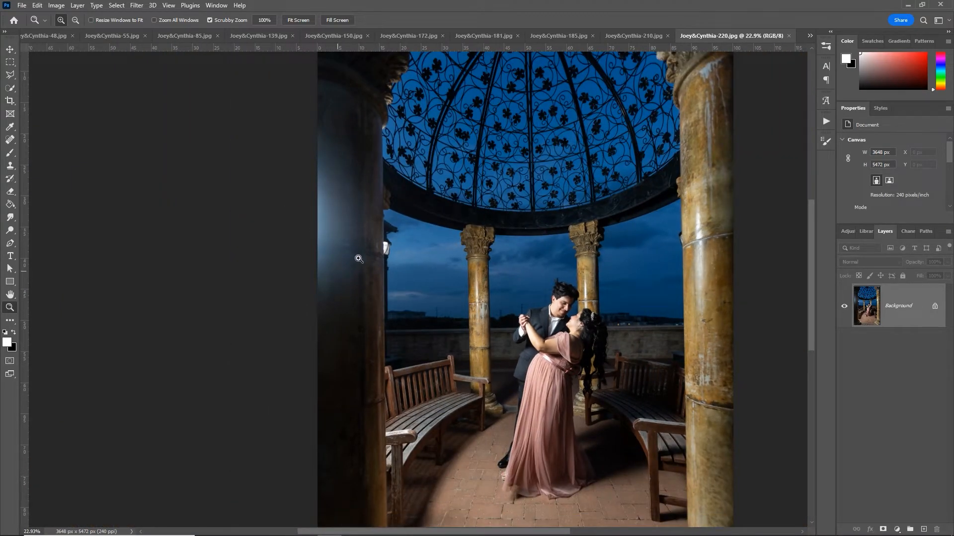
drag(458, 251, 415, 232)
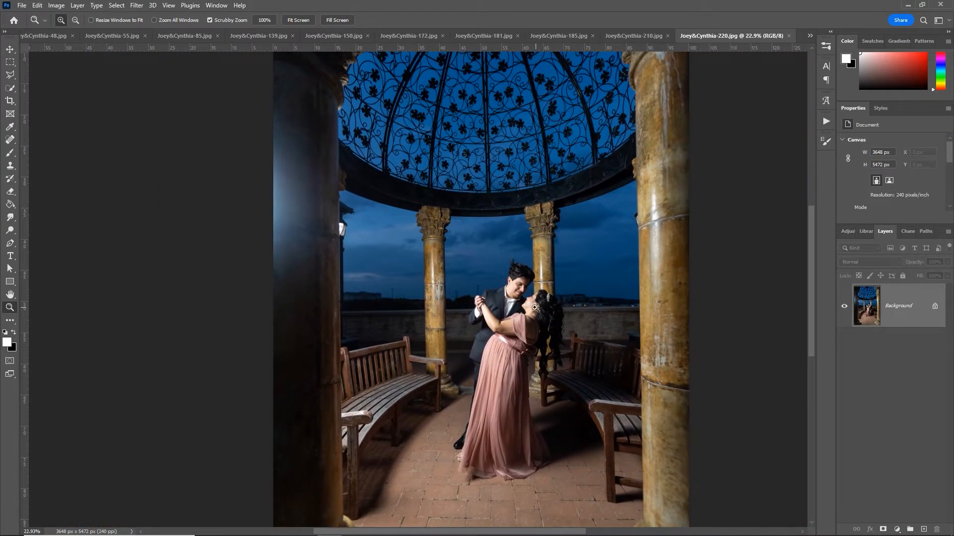
drag(531, 251, 442, 239)
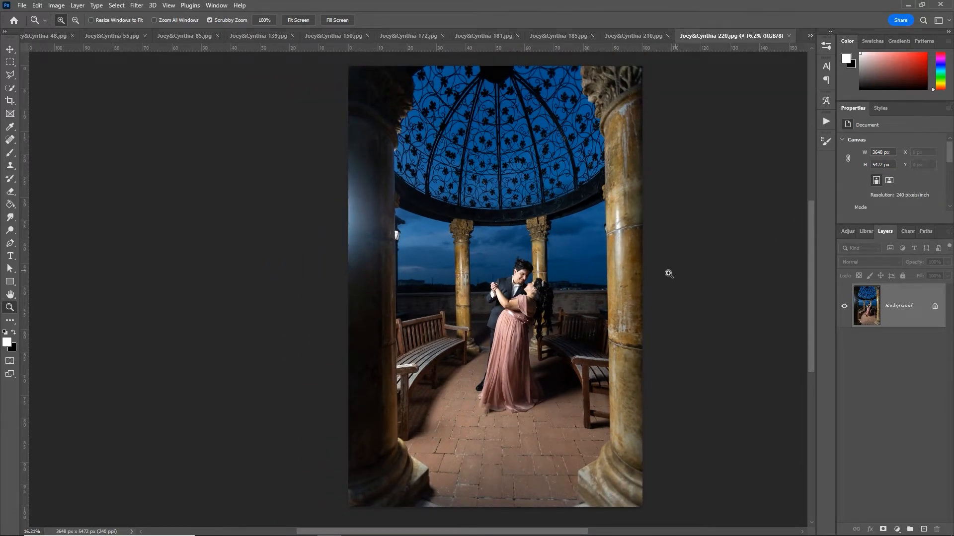
Copy the full-height strip containing the brightly lit foreground column from the gazebo photo onto a new layer
scroll(669, 274, down, 1)
key(m)
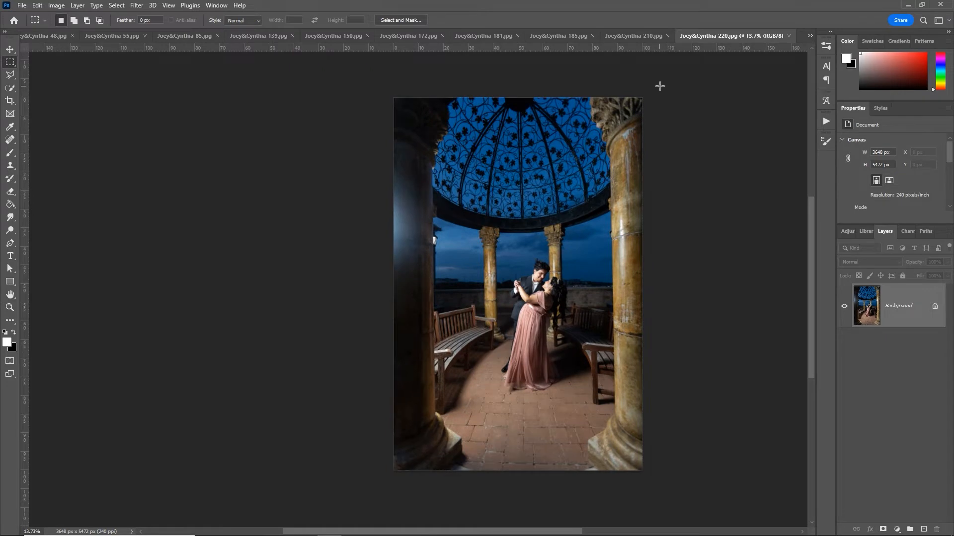
drag(660, 86, 561, 495)
key(ctrl+j)
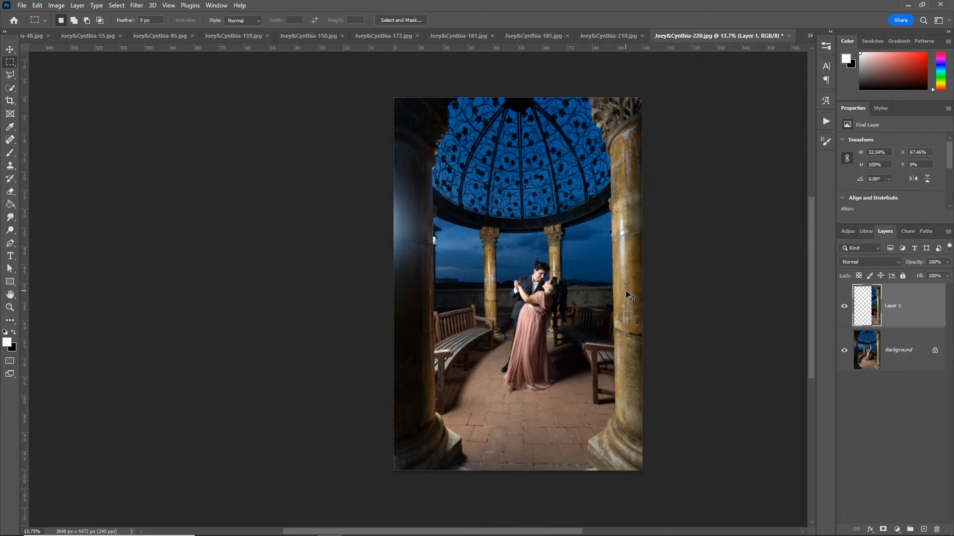
Mirror the copied column strip horizontally across the whole canvas so it covers the dark column on the opposite side
key(v)
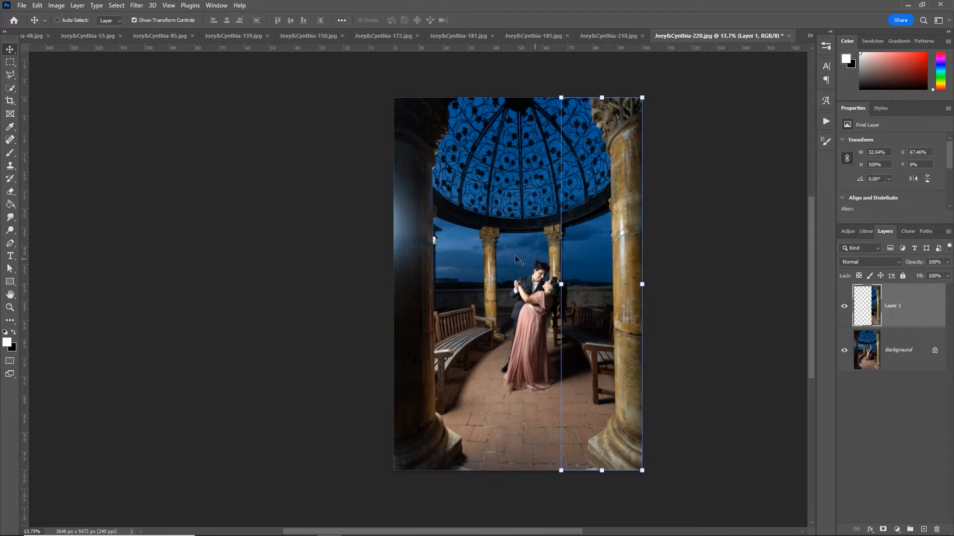
key(ctrl+a)
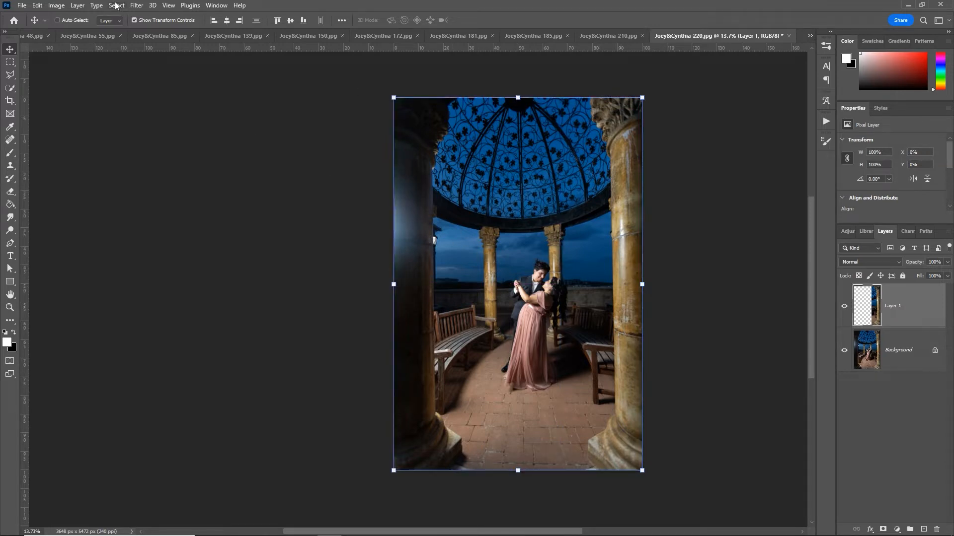
click(59, 7)
mouse_move(38, 5)
mouse_move(52, 232)
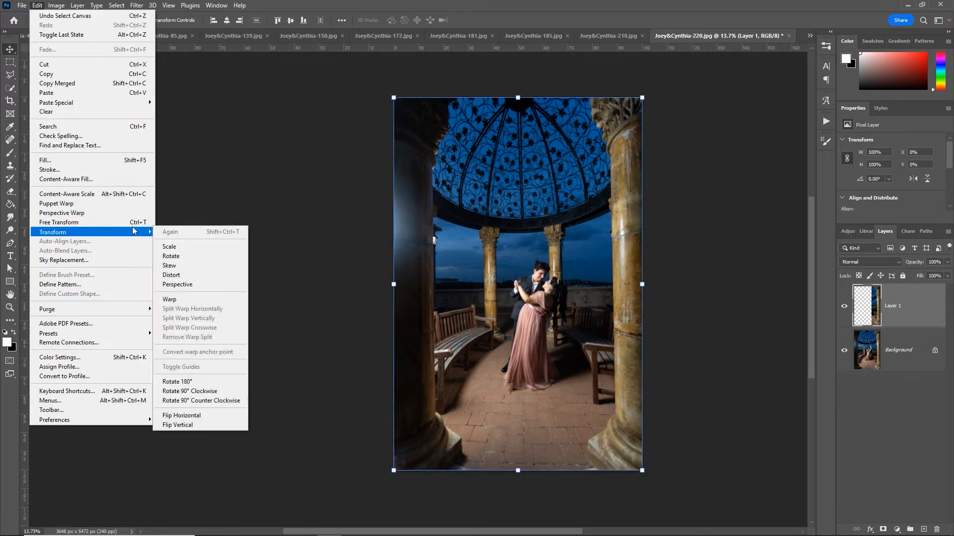
click(181, 415)
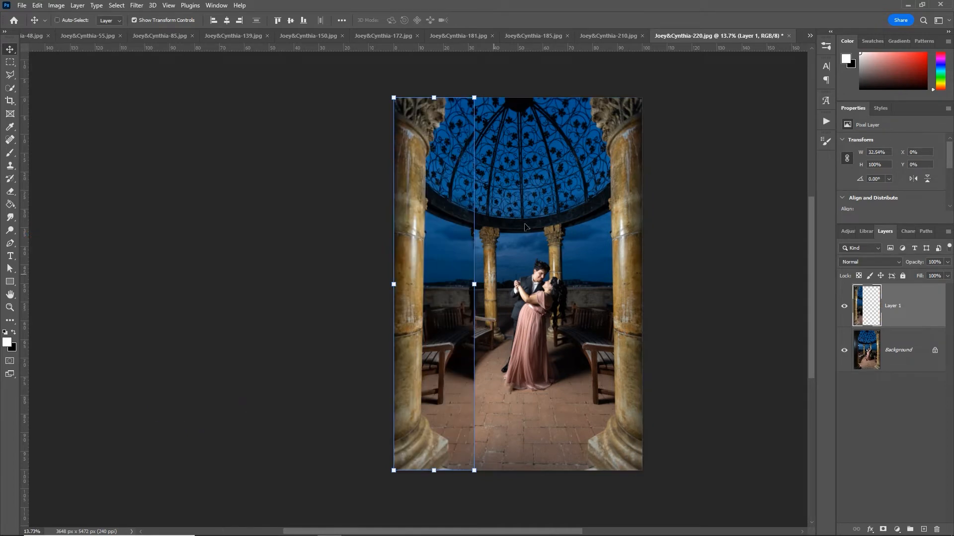
Inspect the seam of the mirrored strip against the background and add a white layer mask to Layer 1
key(z)
click(547, 277)
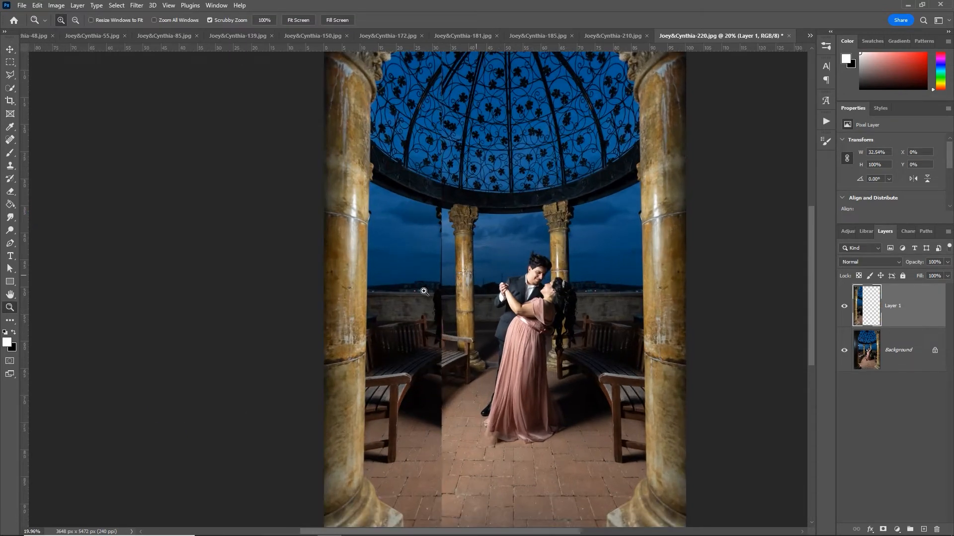
scroll(446, 229, down, 2)
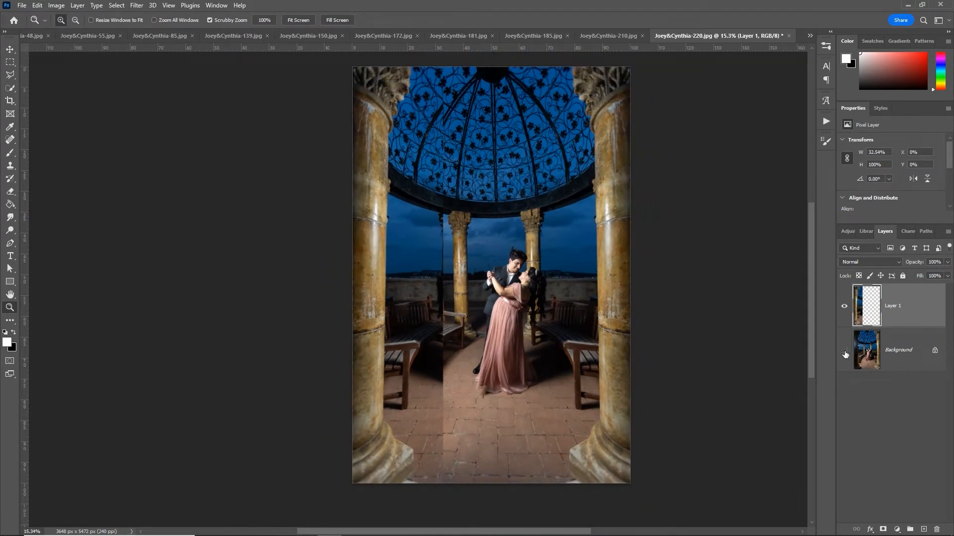
click(845, 351)
click(845, 351)
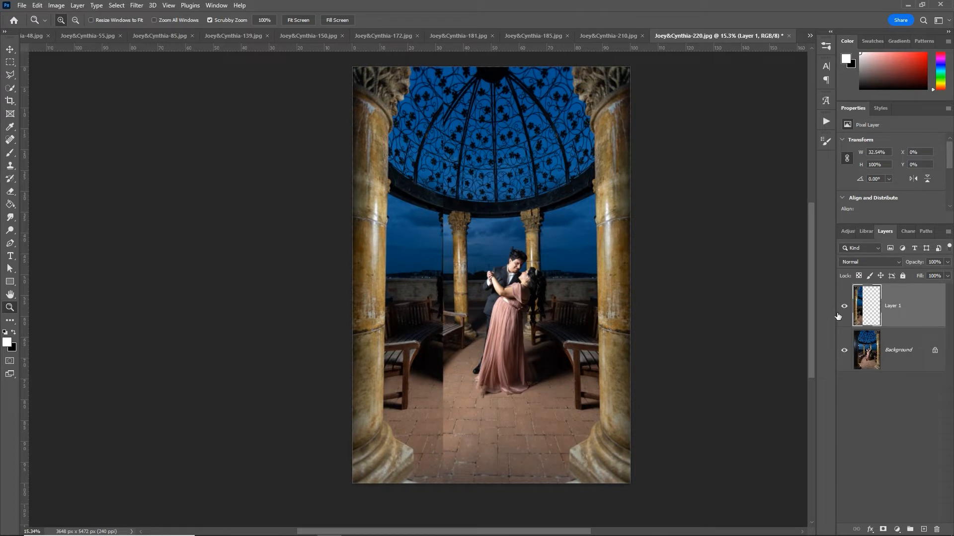
click(883, 529)
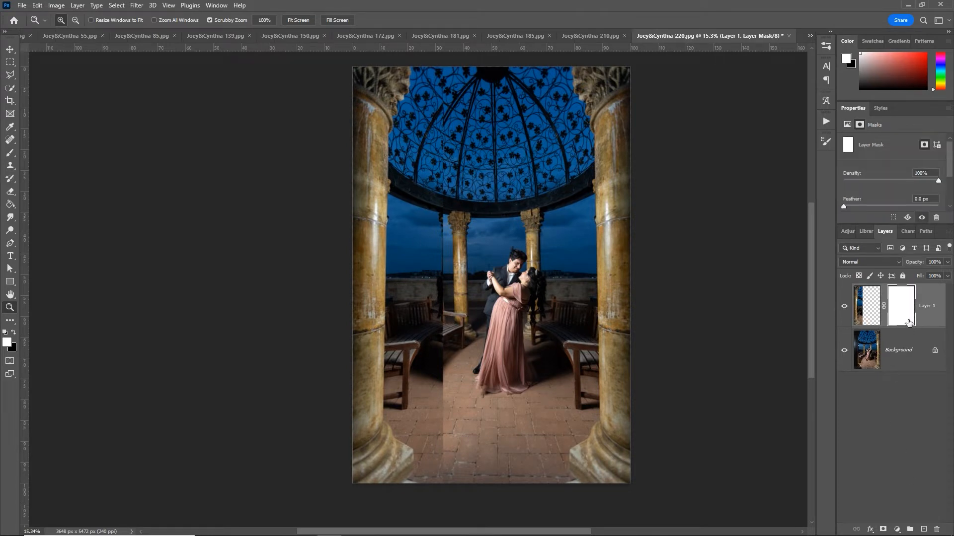
Paint black on the layer mask down the strip's hard inner edge to blend the seam, reducing the brush to 800 px
key(b)
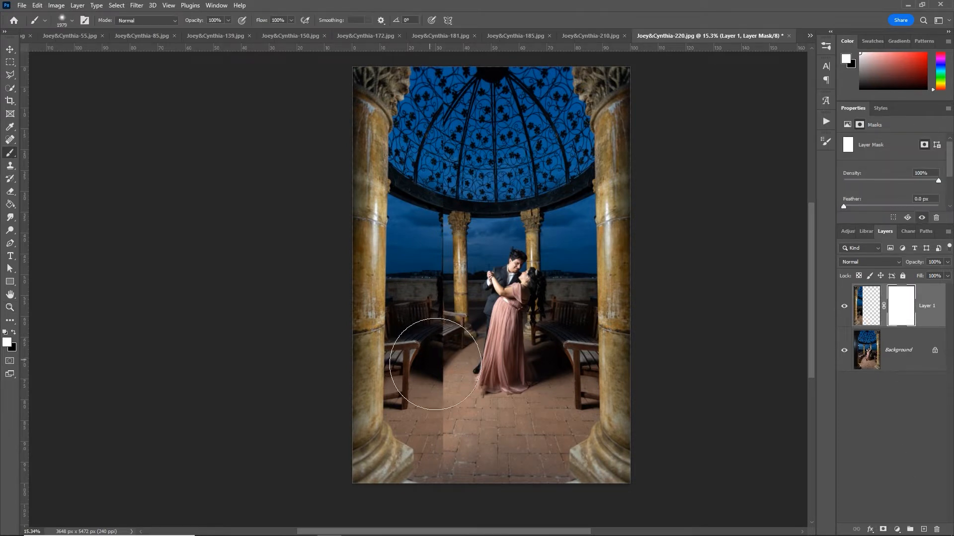
key(x)
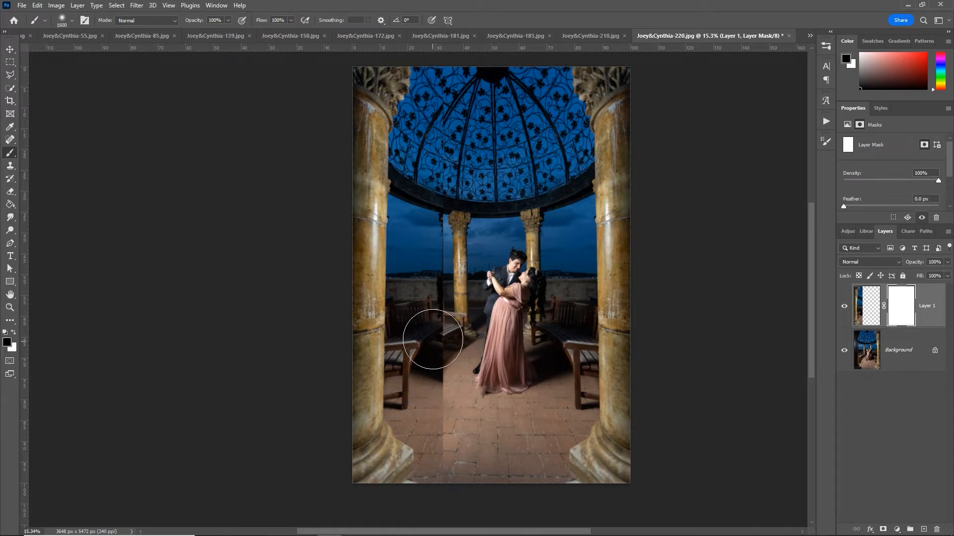
key(bracketleft)
key(bracketleft)
key(bracketleft)
key(bracketleft)
key(bracketleft)
key(bracketleft)
key(bracketleft)
key(bracketleft)
key(bracketleft)
key(bracketleft)
mouse_move(440, 323)
mouse_down()
mouse_move(458, 455)
mouse_move(444, 272)
mouse_move(451, 58)
mouse_up()
key(bracketleft)
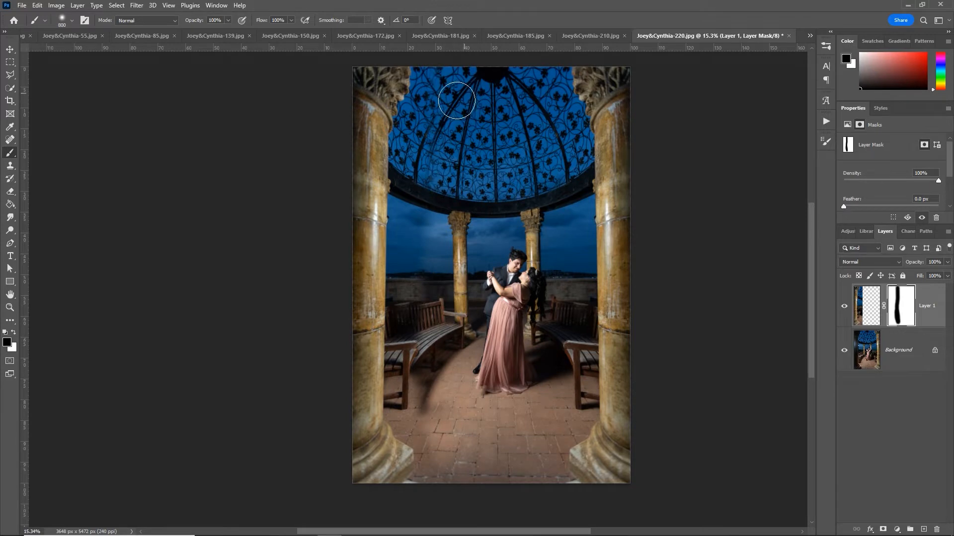
Target the pixels of Layer 1 and begin a Quick Selection of the mirrored column's capital and upper shaft
key(z)
drag(458, 103, 468, 105)
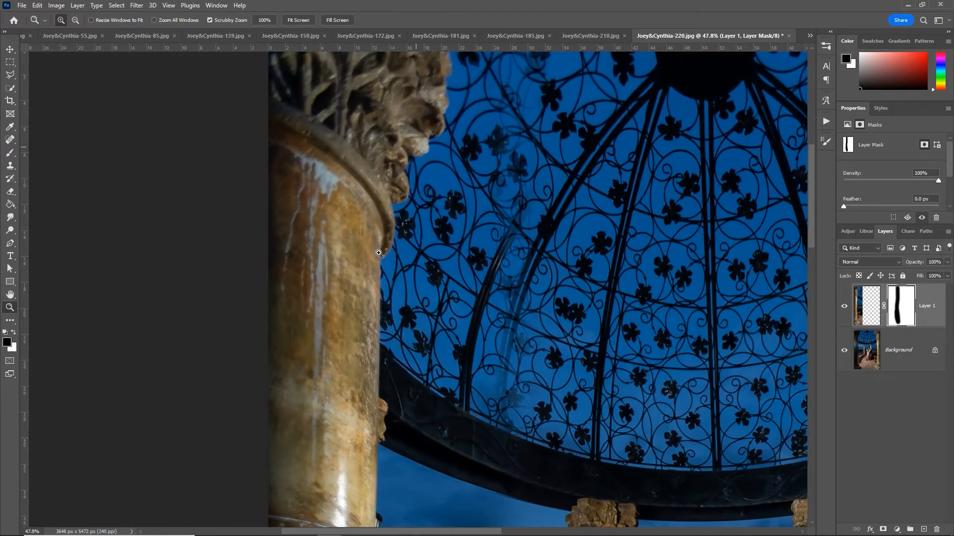
click(864, 313)
key(w)
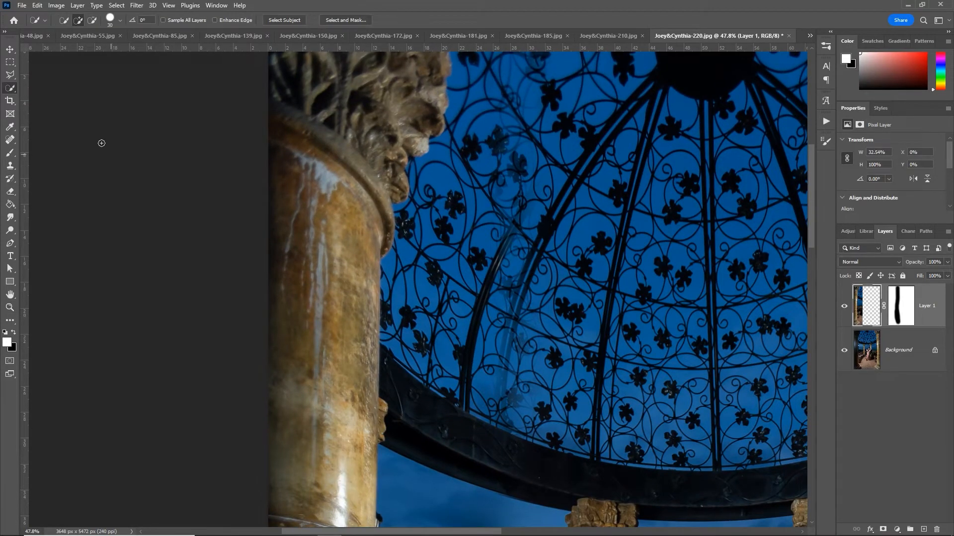
drag(351, 172, 350, 258)
click(9, 90)
click(91, 97)
drag(395, 122, 355, 354)
Extend the column selection down the shaft and around the stone base, and check its outline up to the capital
mouse_move(401, 431)
mouse_down()
mouse_move(424, 172)
mouse_move(365, 376)
mouse_move(363, 435)
mouse_up()
drag(460, 452, 437, 132)
drag(344, 199, 333, 381)
drag(441, 411, 424, 99)
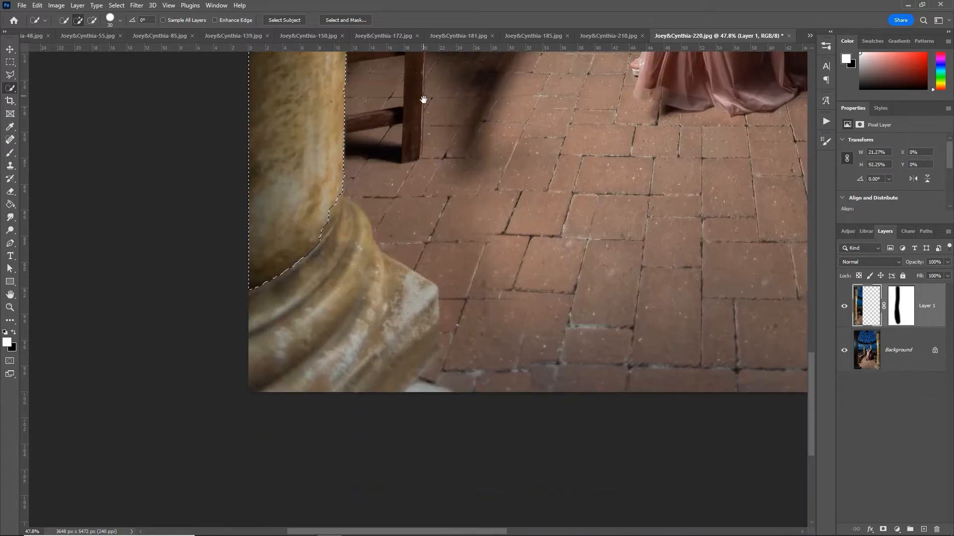
drag(303, 230, 403, 348)
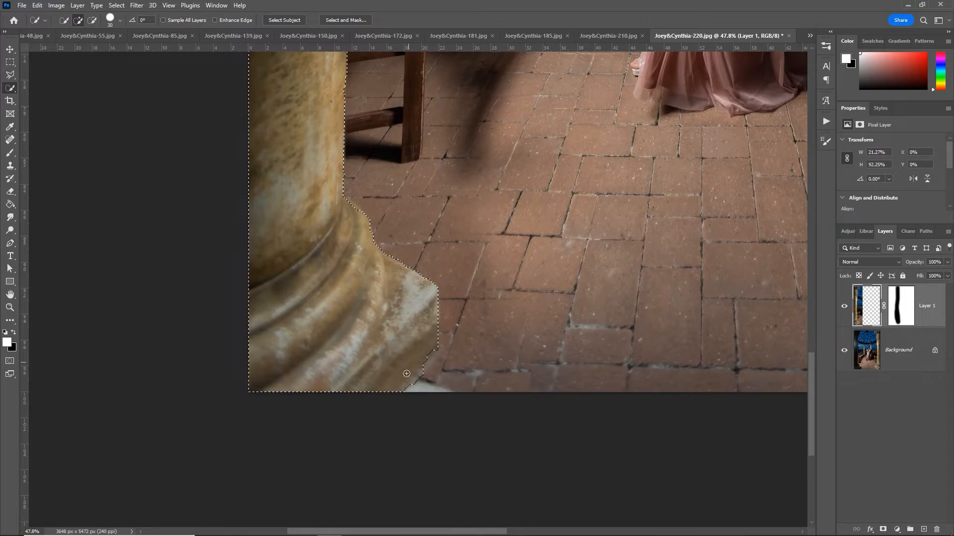
drag(458, 103, 445, 442)
drag(454, 80, 425, 492)
mouse_move(426, 205)
mouse_down()
mouse_move(425, 379)
mouse_move(410, 279)
mouse_up()
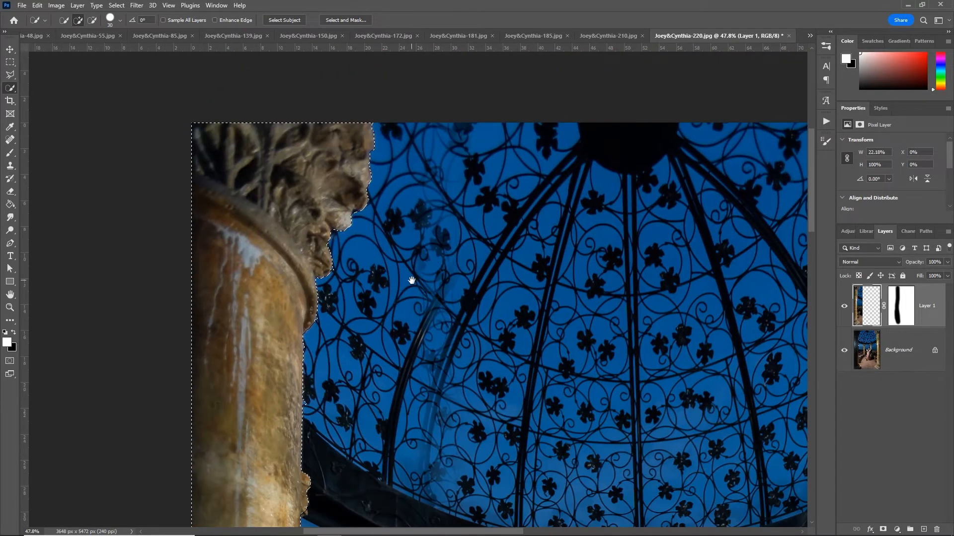
Invert the selection and paint black on Layer 1's mask outside the column, checking it with the background hidden
key(z)
drag(447, 309, 412, 308)
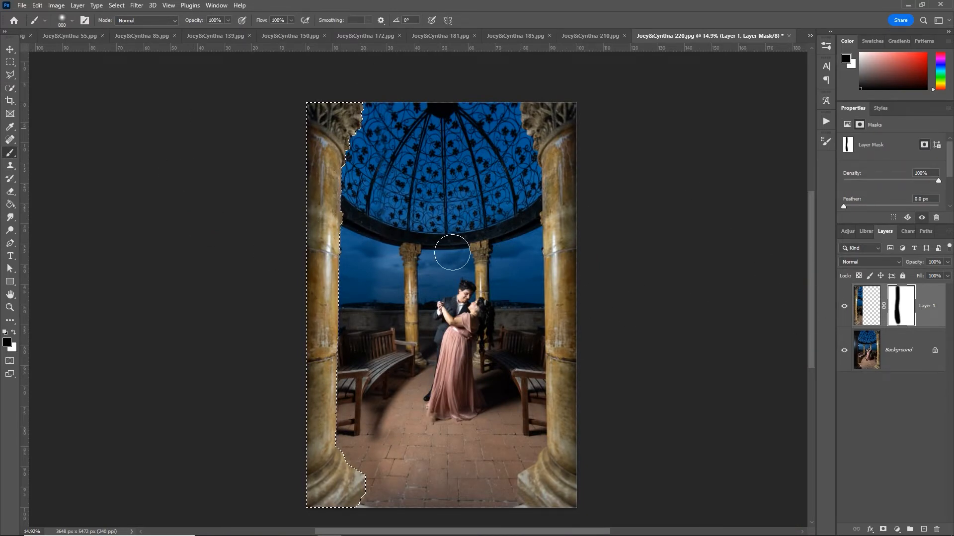
click(116, 5)
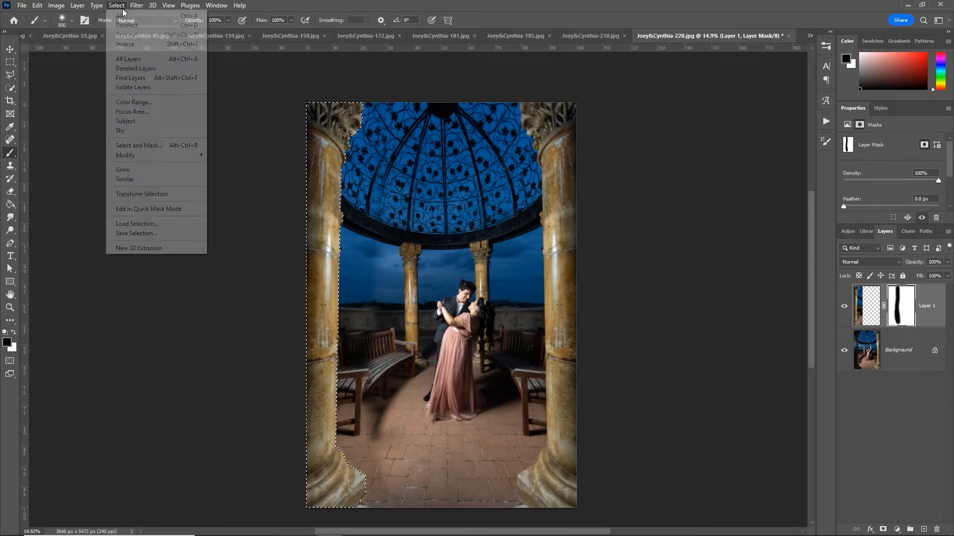
click(123, 46)
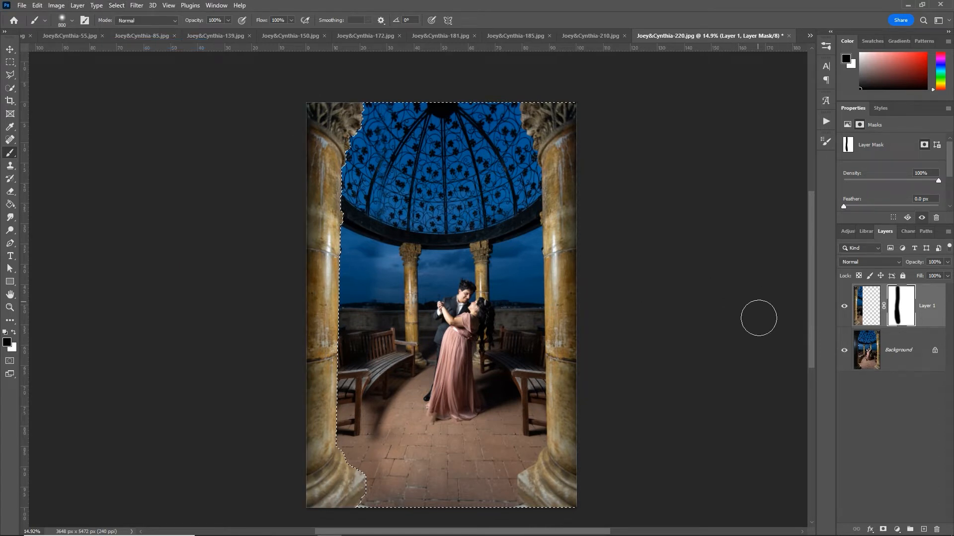
mouse_move(365, 437)
mouse_down()
mouse_move(368, 279)
mouse_move(366, 526)
mouse_up()
mouse_move(527, 202)
mouse_down()
mouse_move(340, 128)
mouse_move(379, 191)
mouse_move(710, 388)
mouse_up()
click(845, 350)
click(848, 351)
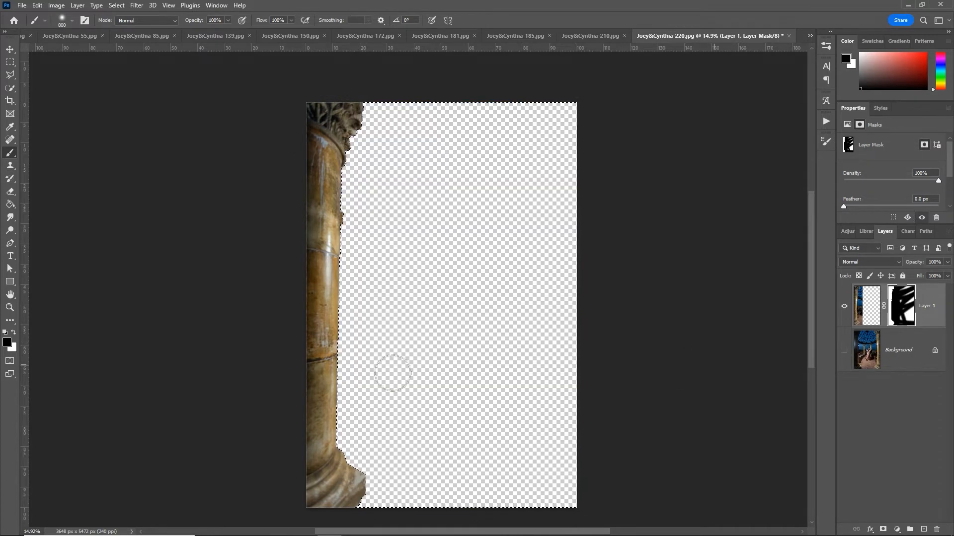
click(844, 350)
Shift the mirrored column on Layer 1 inward to an X position of 4.85%, covering the original column's inner edge
key(x)
click(899, 350)
key(z)
drag(341, 322, 388, 326)
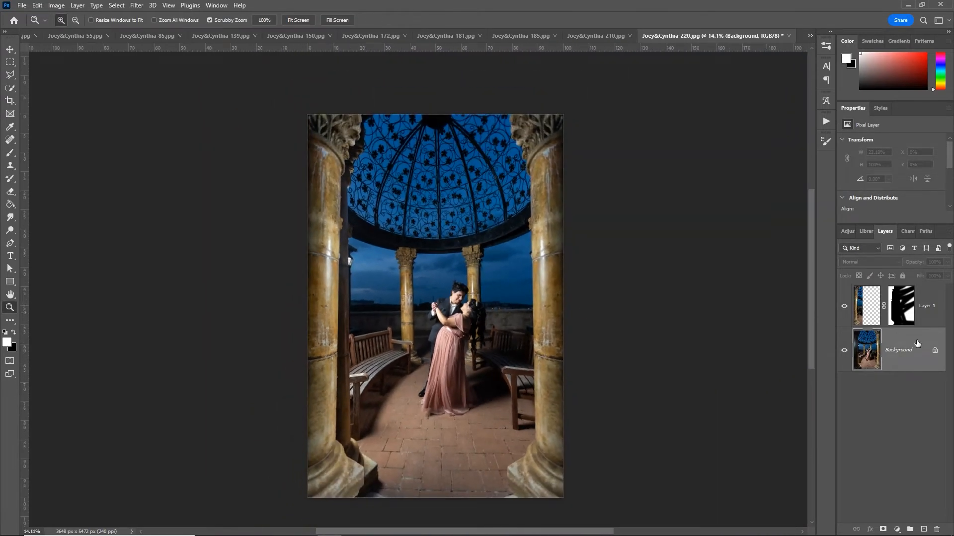
click(867, 306)
key(v)
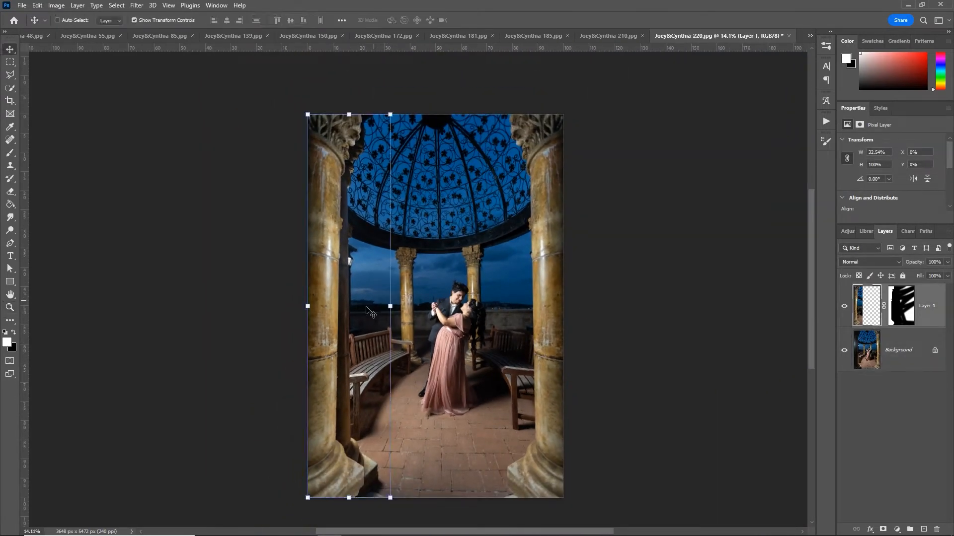
mouse_move(348, 318)
mouse_down()
mouse_move(331, 320)
mouse_move(348, 323)
mouse_move(339, 323)
mouse_up()
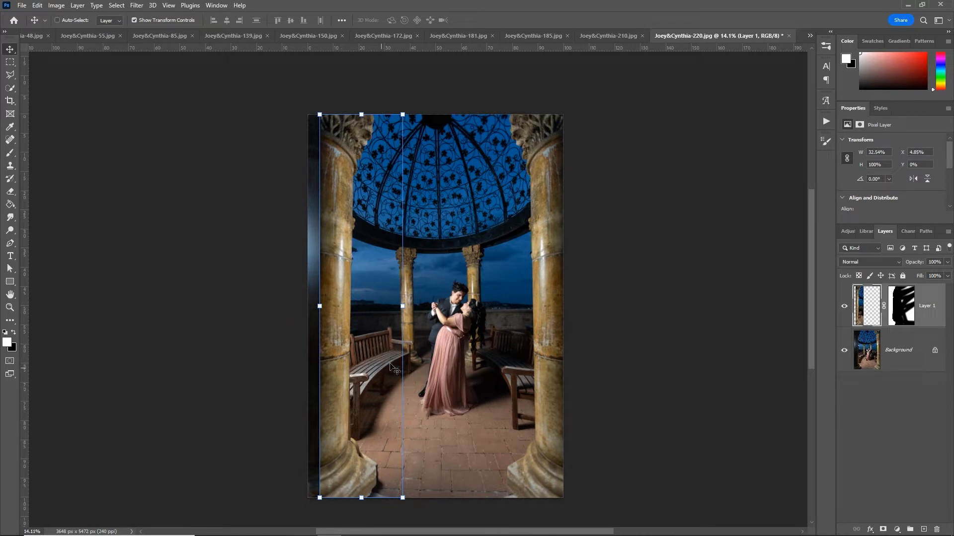
Crop the photo at its original ratio to 3294 x 4941 px, trimming the dark strip outside the mirrored column
key(c)
drag(440, 114, 444, 133)
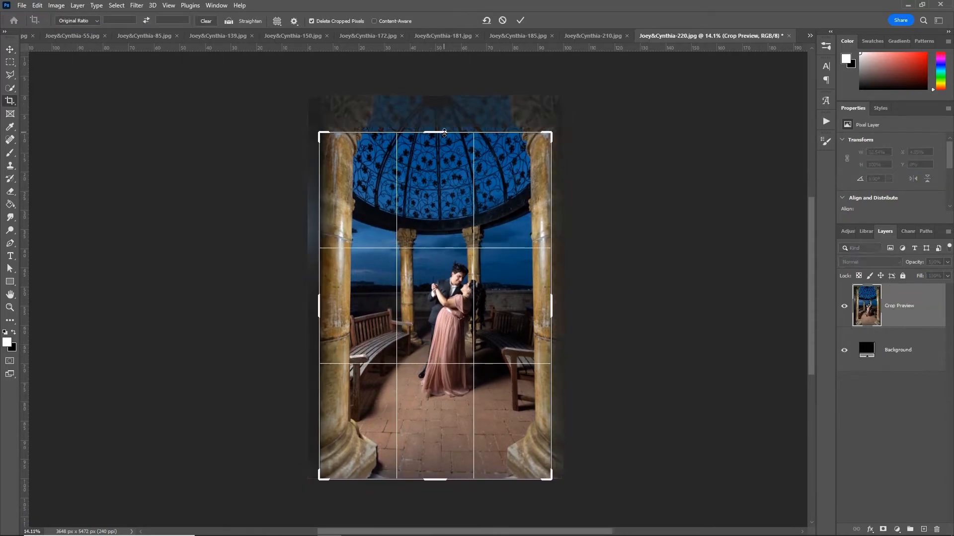
key(Return)
Clone sky on the Background layer over the lamp remnants beside the mirrored column, using a 90 px brush at 100% opacity
key(z)
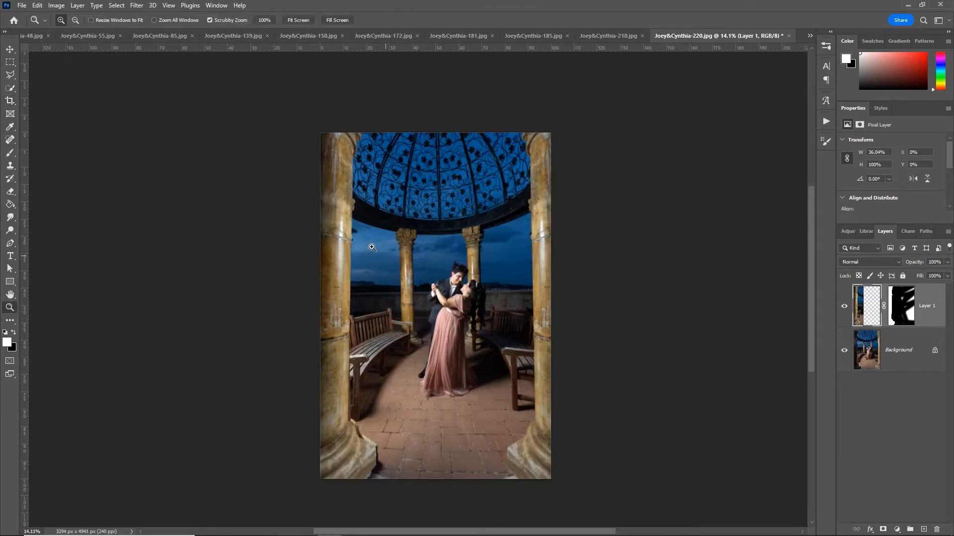
drag(350, 234, 511, 241)
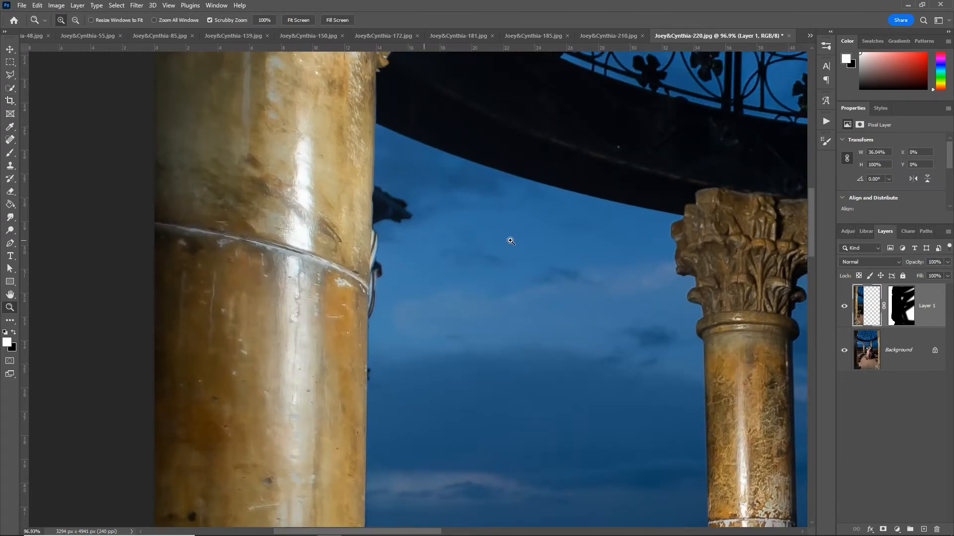
click(843, 307)
click(843, 306)
click(866, 354)
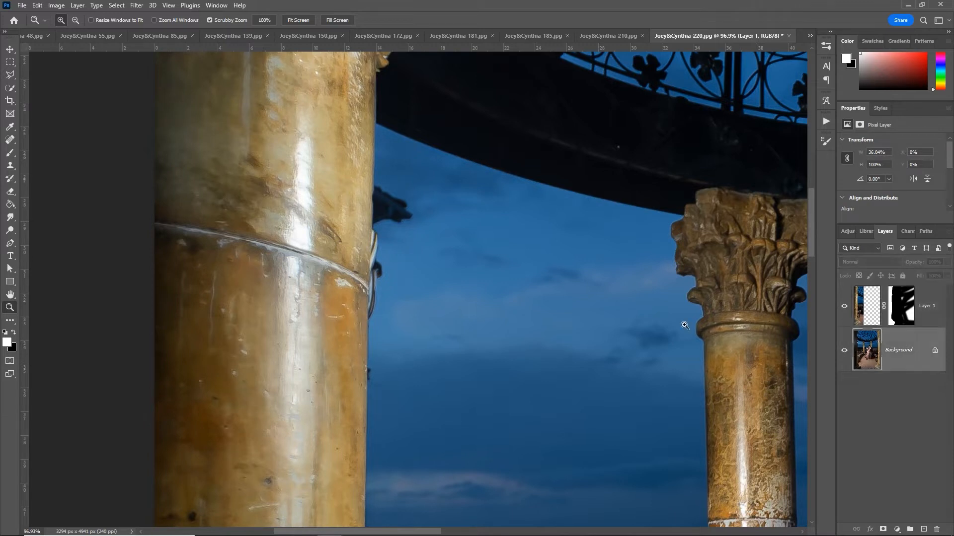
key(s)
drag(405, 215, 389, 204)
key(0)
mouse_move(387, 281)
mouse_down()
mouse_move(387, 239)
mouse_move(374, 413)
mouse_move(378, 362)
mouse_move(395, 317)
mouse_up()
alt+click(458, 358)
Clone brick paving over the dark shadow beside the mirrored column's base on the Background layer
key(space)
drag(488, 447, 466, 151)
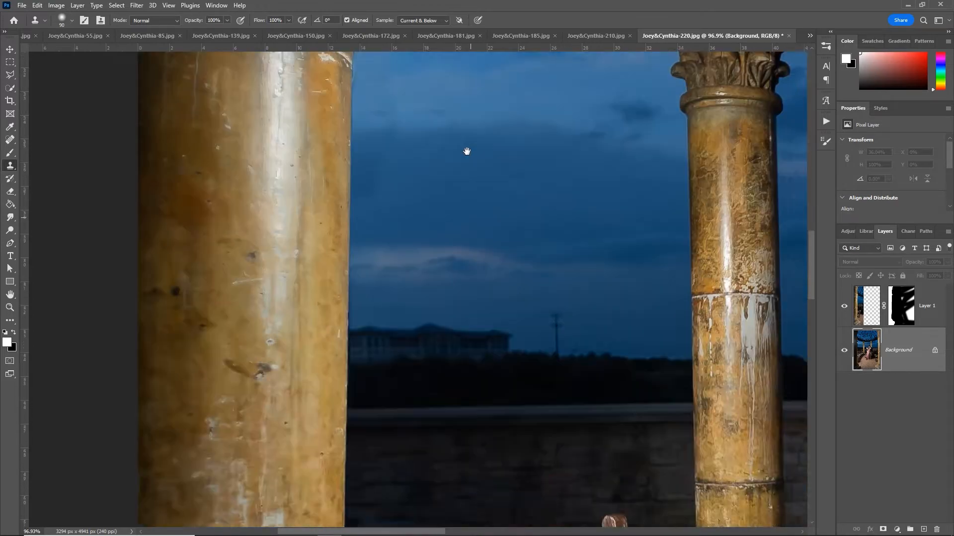
drag(435, 477, 466, 64)
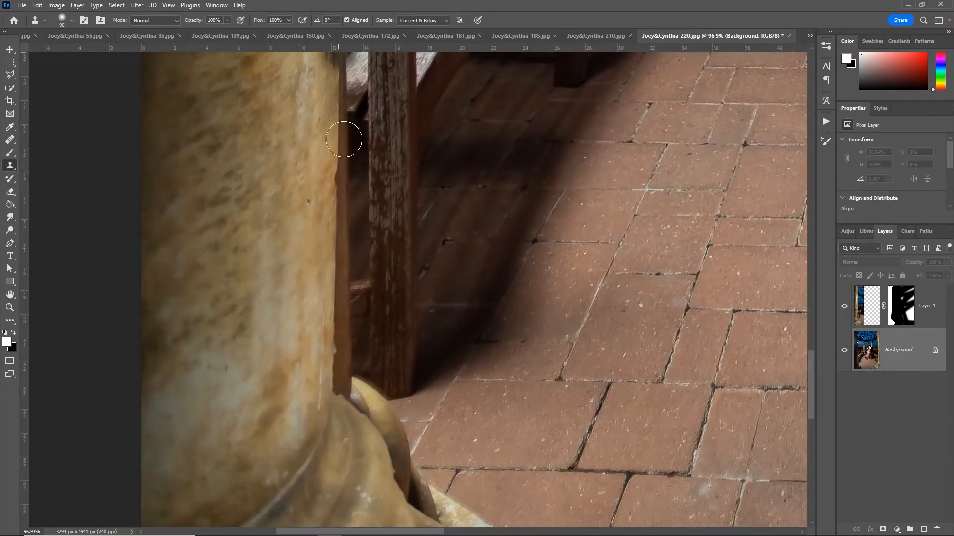
key(space)
drag(425, 329, 403, 174)
scroll(404, 174, down, 6)
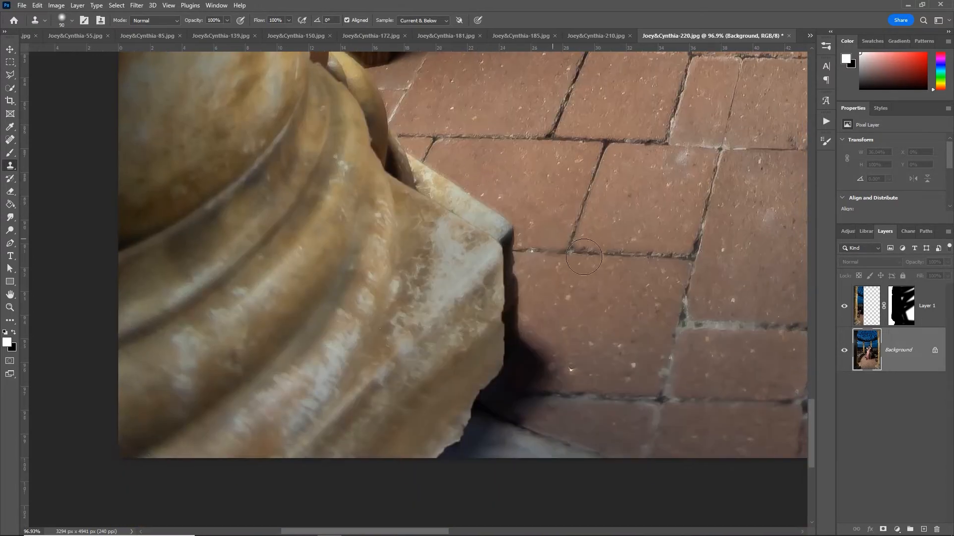
mouse_move(513, 249)
mouse_down()
mouse_move(525, 362)
mouse_move(496, 396)
mouse_move(547, 409)
mouse_up()
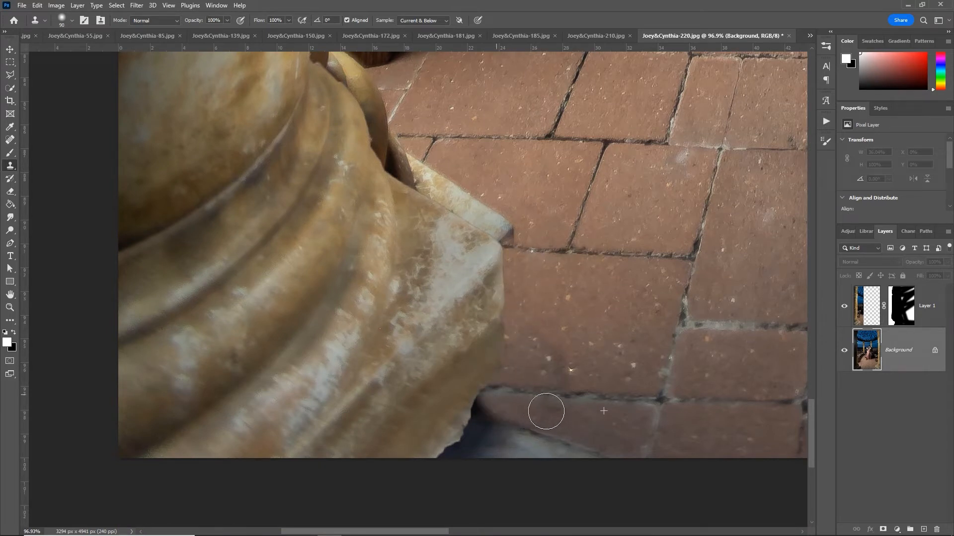
Clone brick paving over the pieces of the original column base protruding behind the mirrored one
alt+click(565, 233)
mouse_move(517, 239)
mouse_down()
mouse_move(494, 216)
mouse_move(485, 221)
mouse_up()
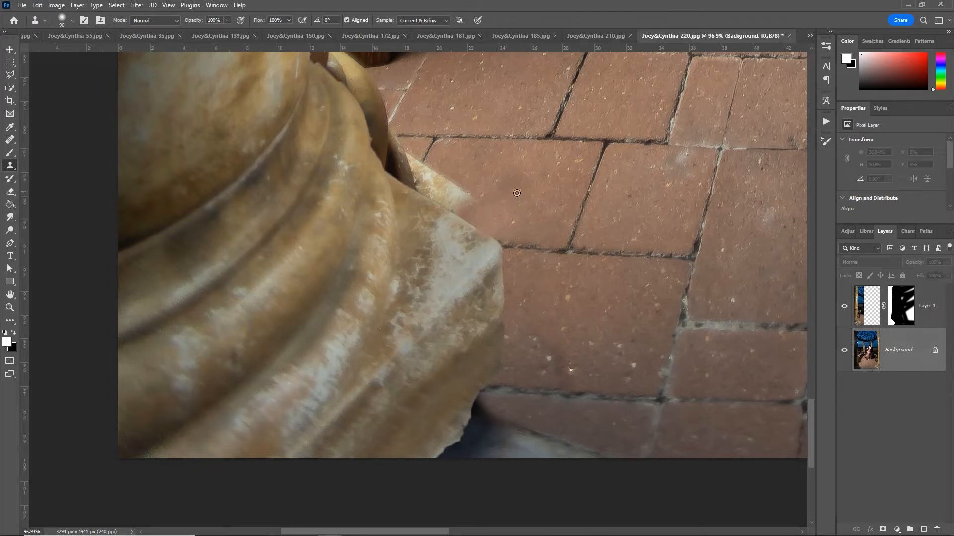
alt+click(606, 146)
mouse_move(433, 143)
mouse_down()
mouse_move(454, 201)
mouse_move(390, 153)
mouse_move(407, 132)
mouse_move(447, 265)
mouse_move(374, 201)
mouse_move(393, 206)
mouse_move(434, 292)
mouse_up()
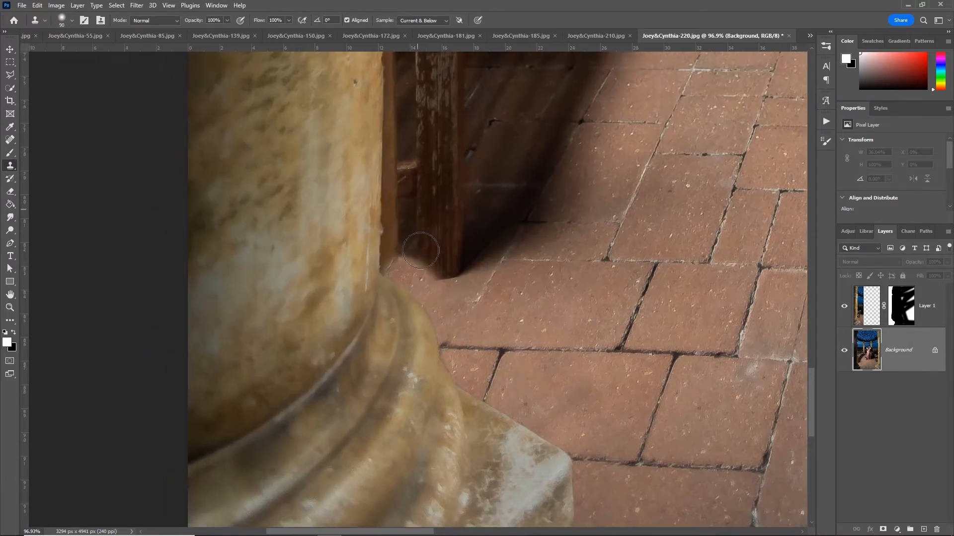
Clone shadowed brick paving over the remnants between the mirrored column and the bench's front leg on the Background layer
drag(420, 250, 424, 262)
mouse_move(423, 261)
mouse_down()
mouse_move(388, 254)
mouse_move(379, 190)
mouse_move(394, 183)
mouse_move(397, 263)
mouse_move(390, 125)
mouse_up()
drag(411, 157, 416, 382)
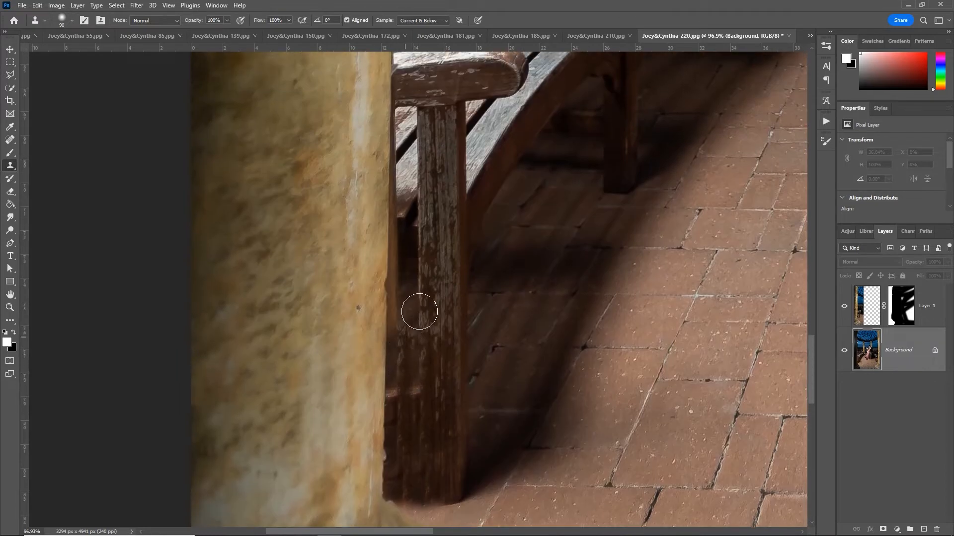
mouse_move(417, 308)
mouse_down()
mouse_move(396, 292)
mouse_move(390, 341)
mouse_move(396, 375)
mouse_move(398, 323)
mouse_move(400, 377)
mouse_move(395, 239)
mouse_move(409, 206)
mouse_up()
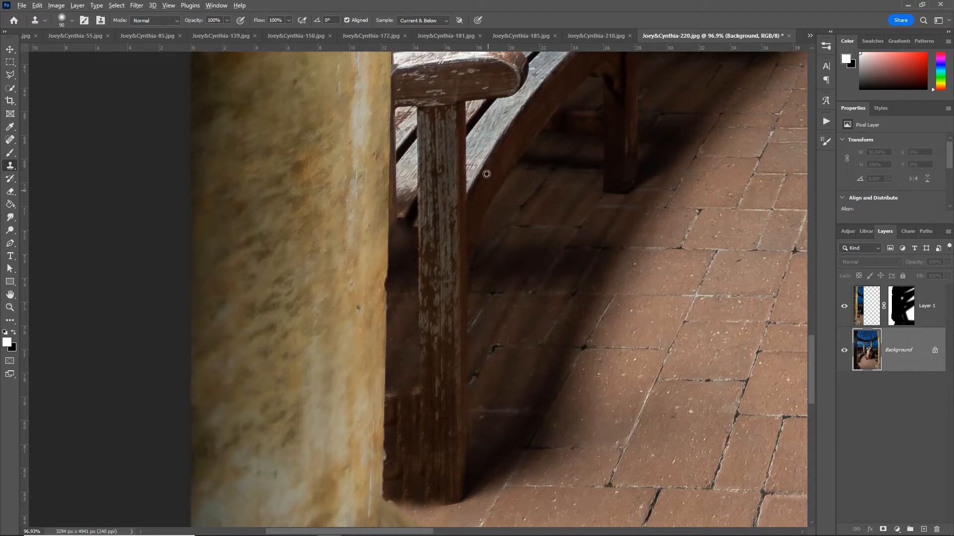
Rebuild the bench seat slats between the mirrored column and the front leg by cloning seat wood with a 25 px brush
alt+click(485, 142)
key(bracketleft)
key(bracketleft)
key(bracketleft)
key(bracketleft)
key(bracketleft)
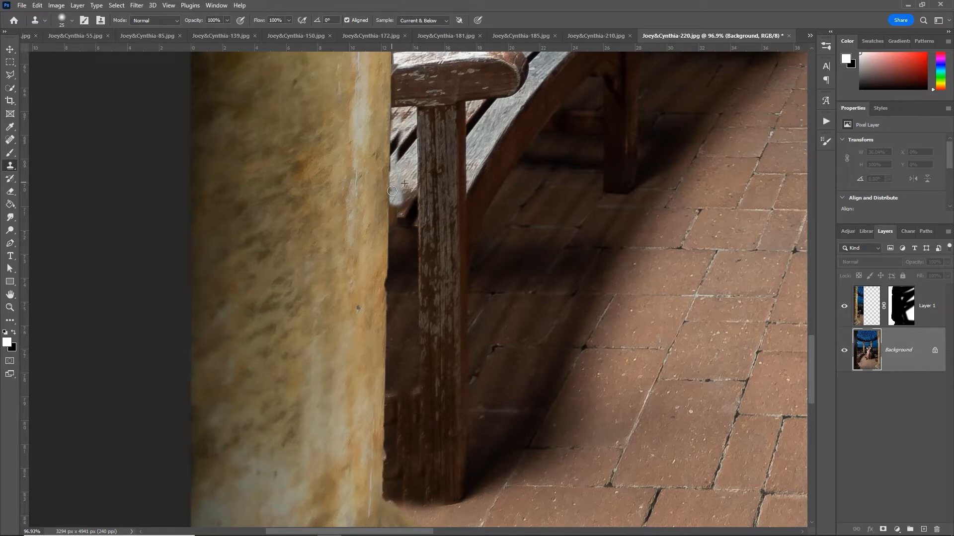
drag(396, 165, 393, 106)
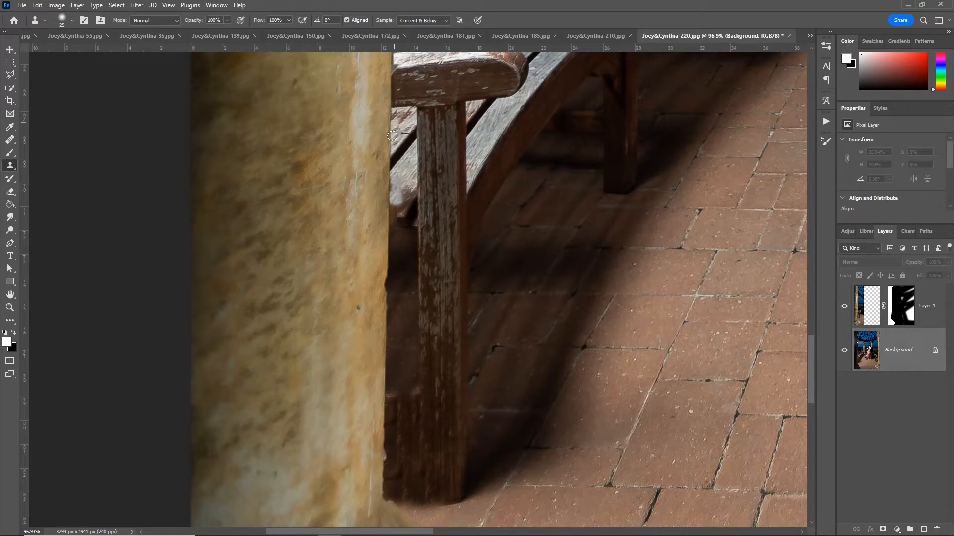
scroll(398, 207, up, 5)
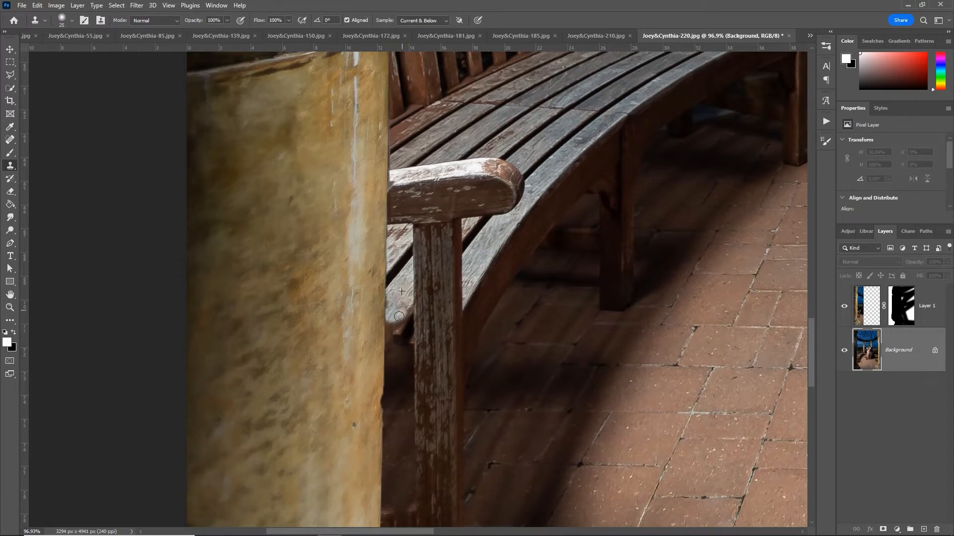
drag(401, 261, 384, 442)
Compare the area around the mirrored column's base with Layer 1 hidden and shown
key(z)
drag(416, 321, 366, 338)
drag(440, 347, 395, 349)
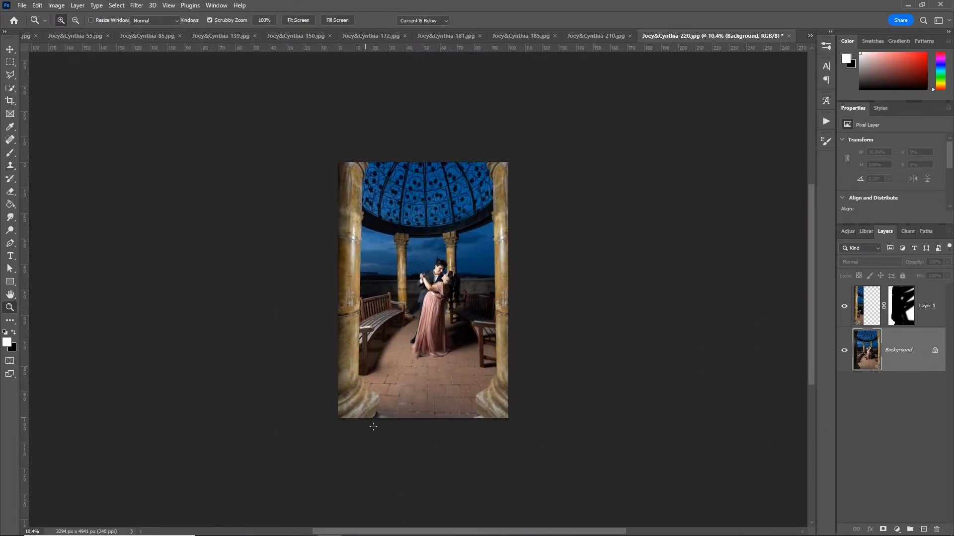
drag(405, 432, 492, 392)
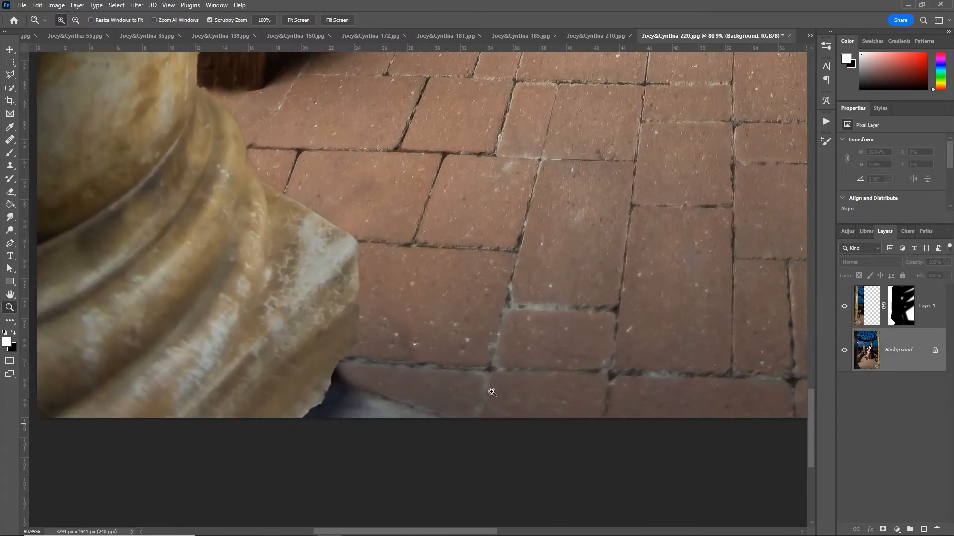
click(844, 306)
click(843, 306)
drag(603, 333, 451, 340)
Clone brick paving over the bluish-grey remnant at the foot of the mirrored column on the Background layer, using a 250 px brush
click(864, 316)
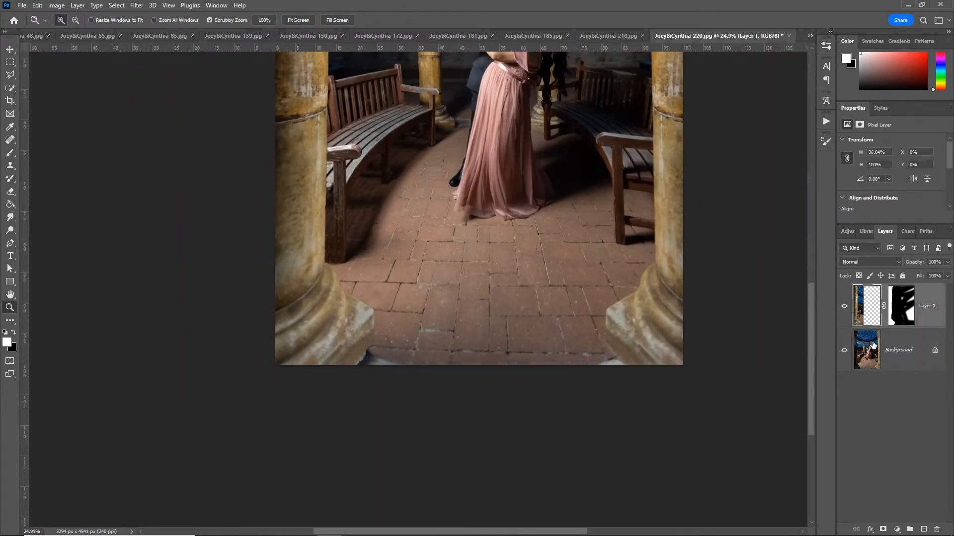
click(873, 346)
drag(377, 351, 401, 351)
key(s)
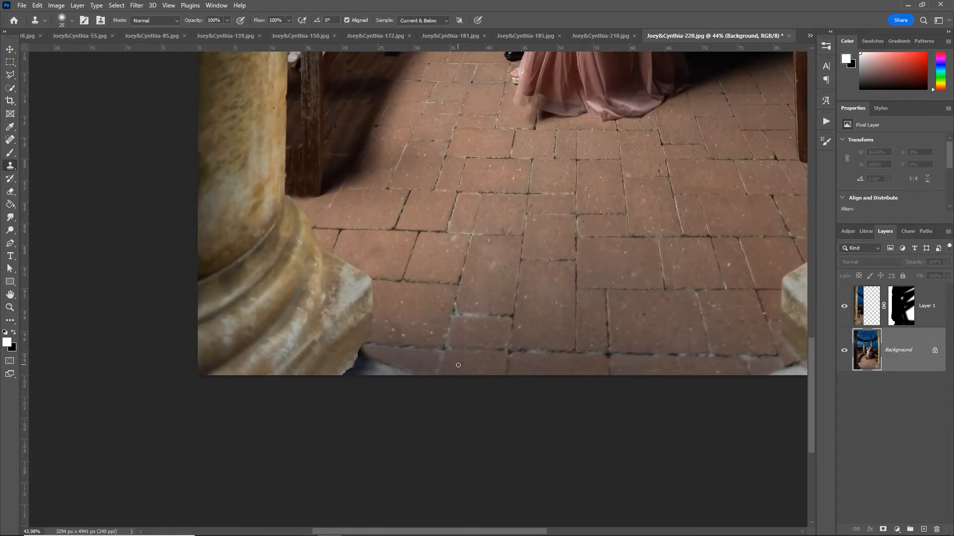
key(bracketright)
key(bracketright)
key(bracketright)
key(bracketright)
key(bracketright)
key(bracketright)
key(bracketright)
key(bracketright)
click(387, 373)
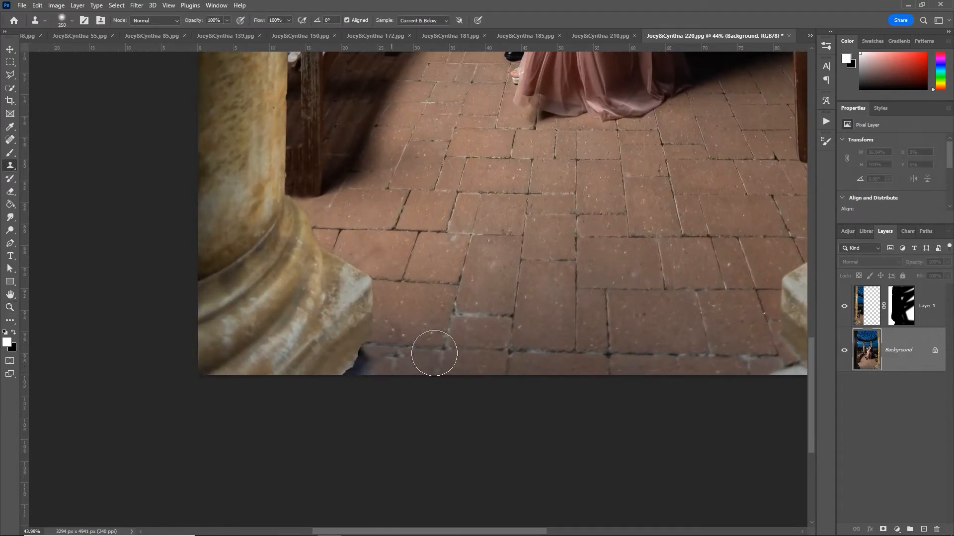
mouse_move(389, 349)
mouse_down()
mouse_move(363, 344)
mouse_move(347, 365)
mouse_move(378, 361)
mouse_move(346, 370)
mouse_move(390, 356)
mouse_move(350, 372)
mouse_up()
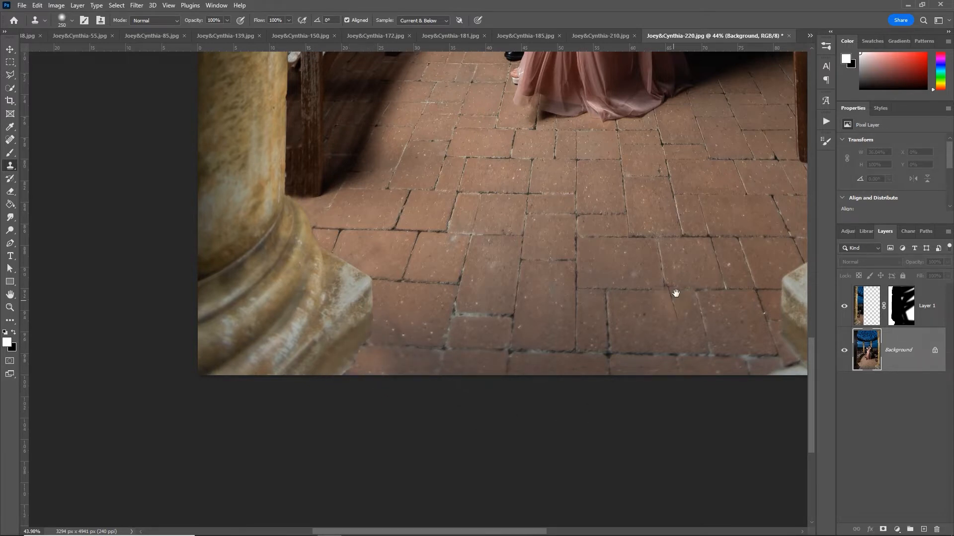
drag(675, 294, 591, 354)
alt+click(638, 427)
mouse_move(663, 413)
mouse_down()
mouse_move(670, 430)
mouse_move(711, 433)
mouse_move(673, 449)
mouse_up()
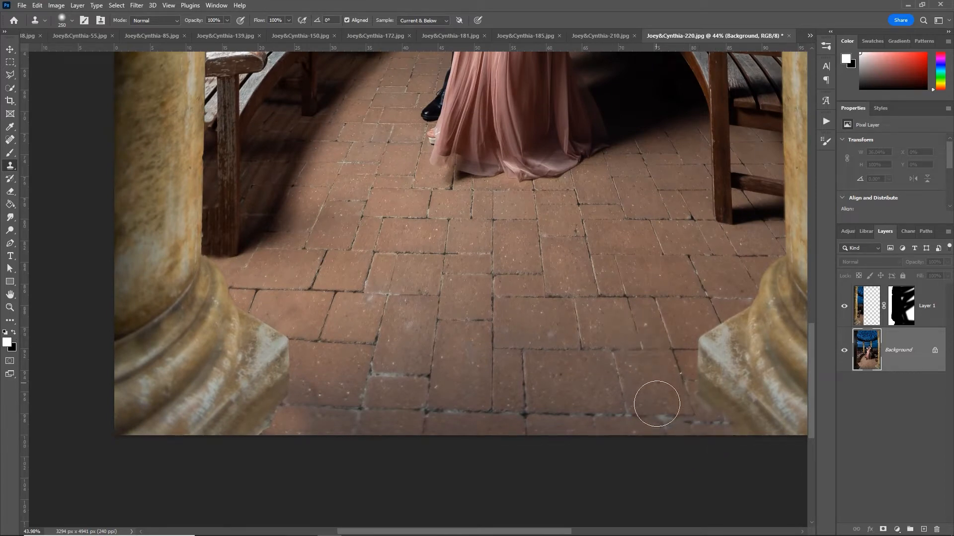
key(ctrl+z)
key(ctrl+z)
Clone brick paving over the pale remnant at the foot of the original lit column
alt+click(594, 417)
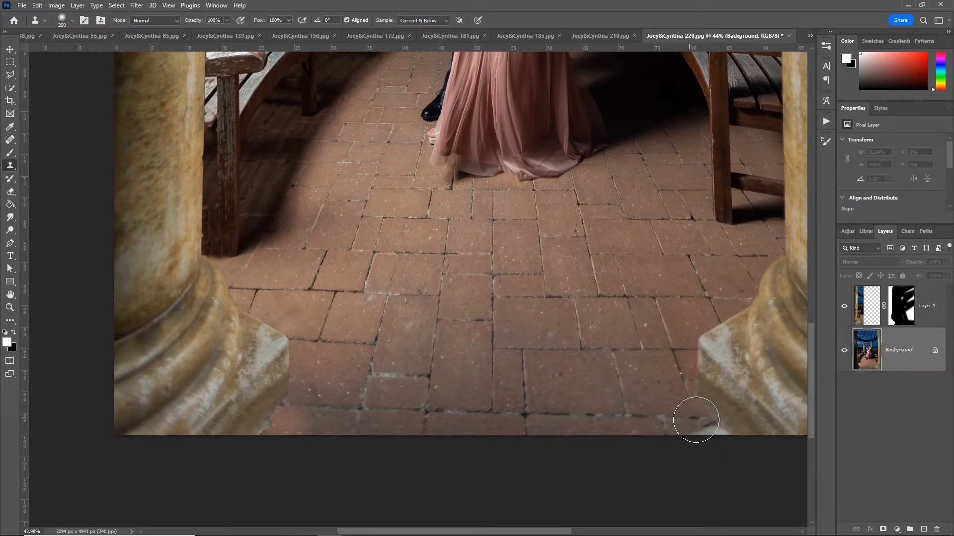
drag(696, 418, 719, 438)
Compare the whole photo with Layer 1 hidden and shown to check the mirrored column
key(z)
drag(667, 397, 578, 397)
mouse_move(551, 397)
mouse_down()
mouse_move(507, 426)
mouse_move(474, 432)
mouse_up()
drag(513, 399, 686, 373)
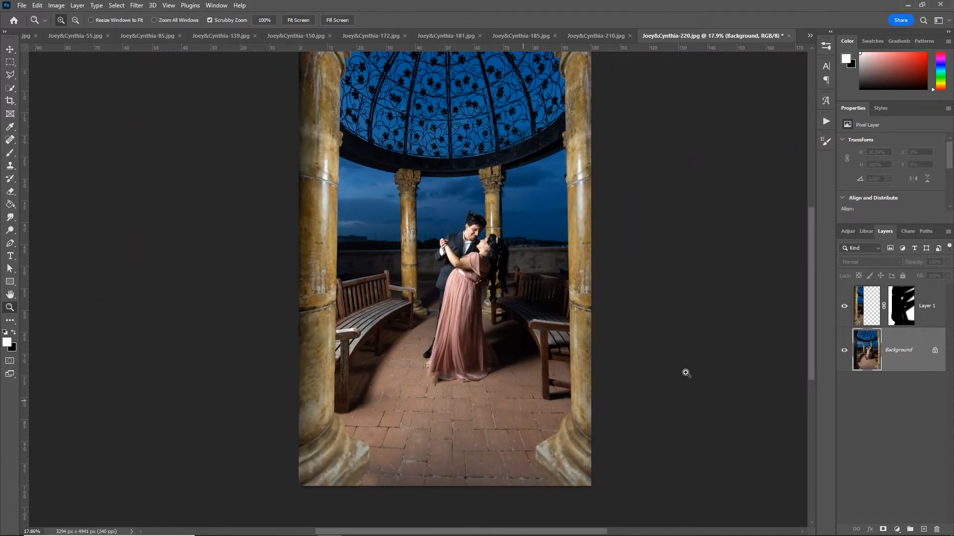
click(844, 309)
right_click(843, 309)
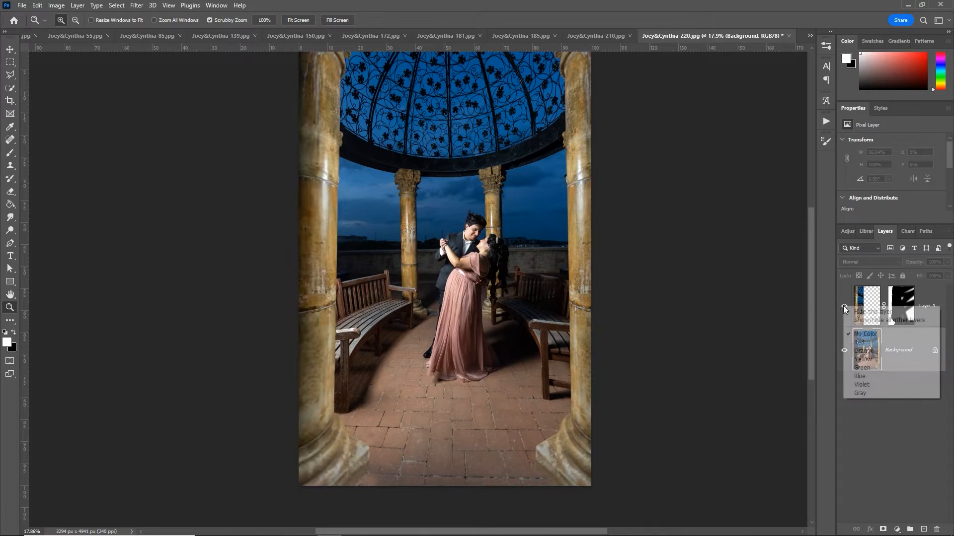
click(844, 308)
click(844, 309)
click(844, 308)
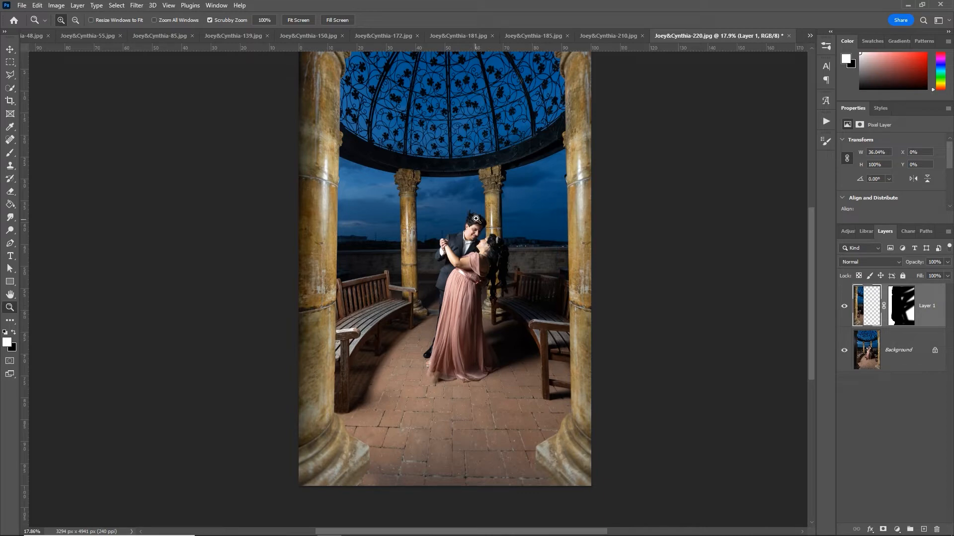
Place a horizontal guide along the top edge of the stone wall behind the couple
drag(476, 219, 549, 238)
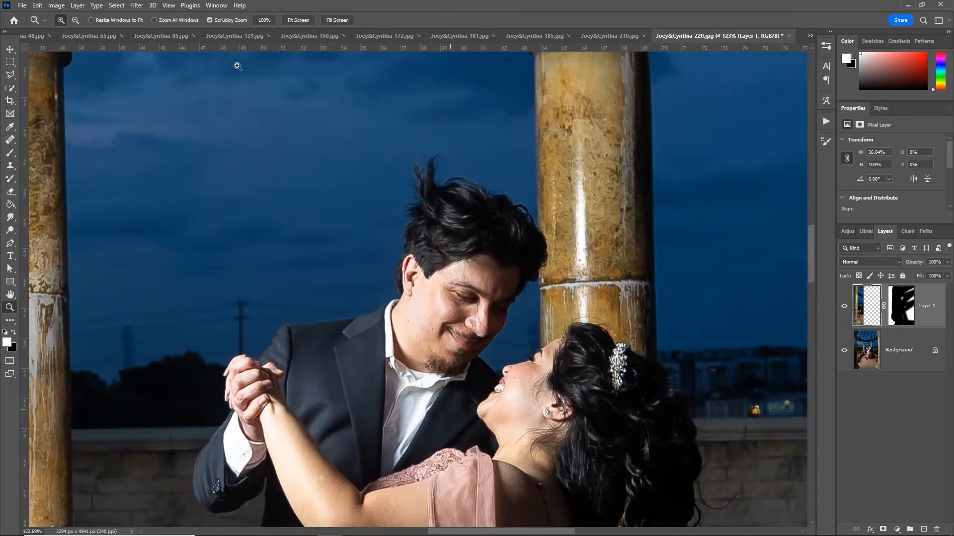
drag(227, 45, 410, 428)
drag(696, 440, 572, 393)
drag(572, 393, 472, 285)
drag(521, 335, 560, 335)
drag(559, 335, 482, 347)
Straighten the photo along the top of the stone wall and apply the crop at the original ratio
key(c)
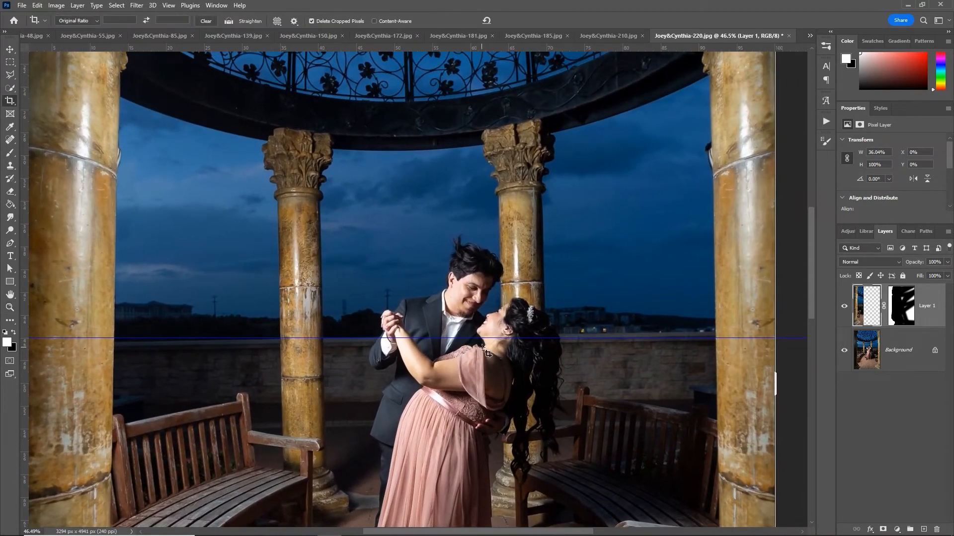
click(228, 21)
drag(116, 346, 602, 341)
right_click(602, 341)
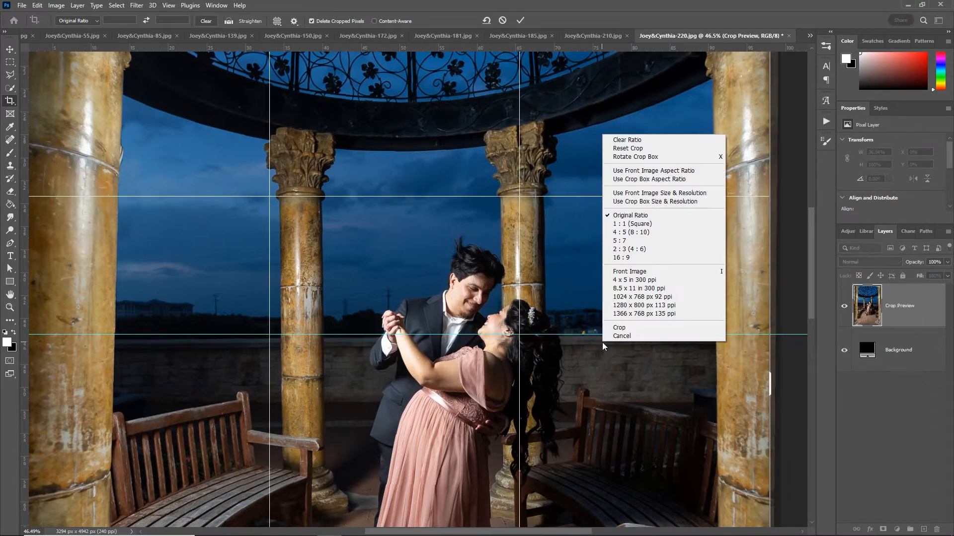
click(695, 13)
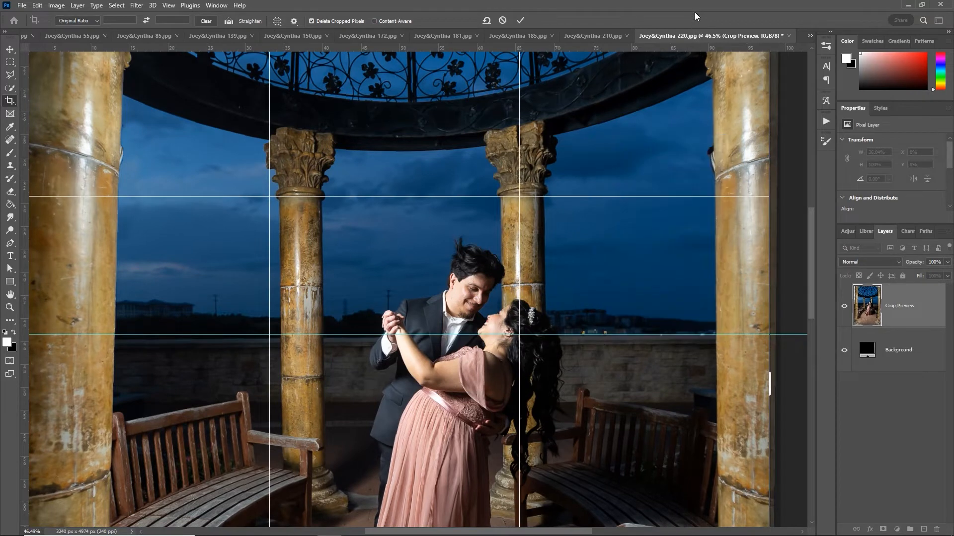
click(521, 22)
Hide the guide, straighten the photo again along the full length of the wall's top edge, and apply the crop
key(z)
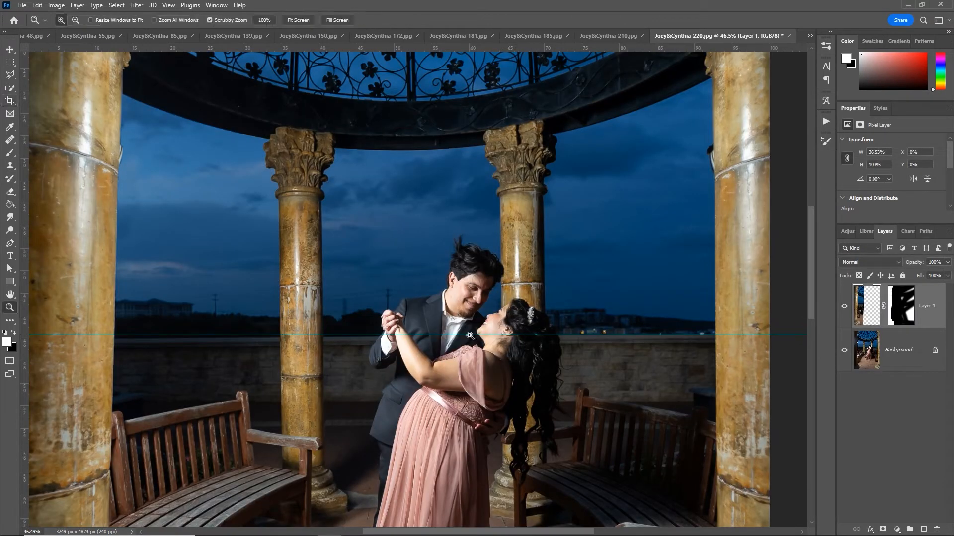
drag(469, 335, 496, 342)
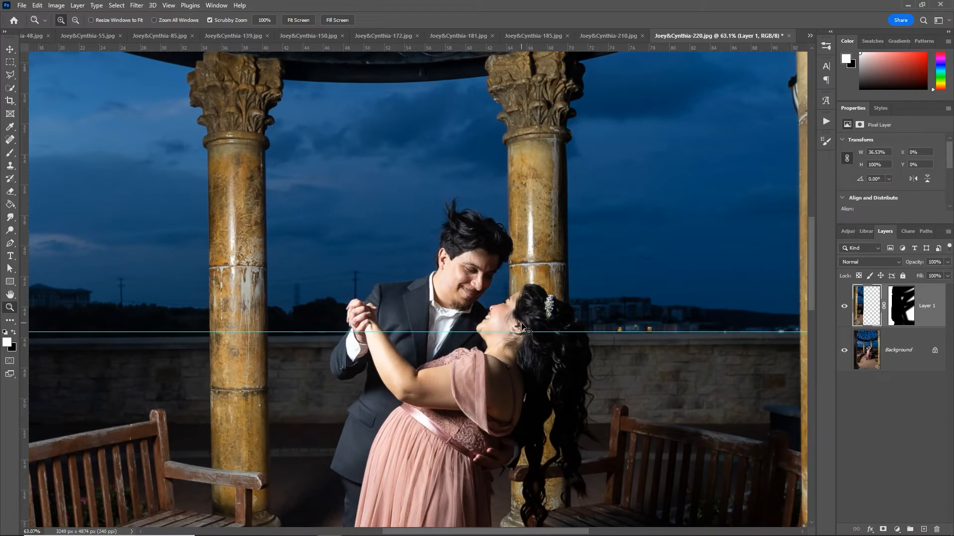
key(ctrl+semicolon)
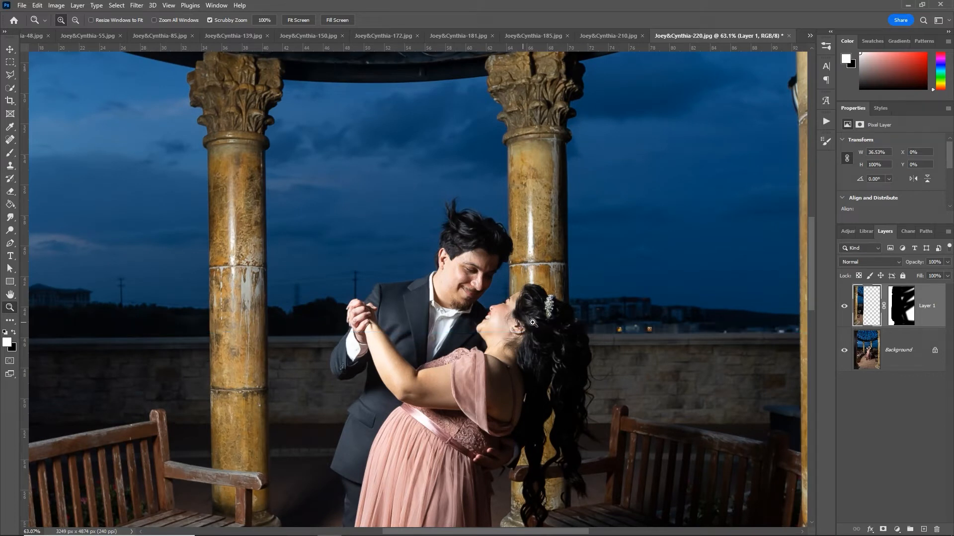
key(c)
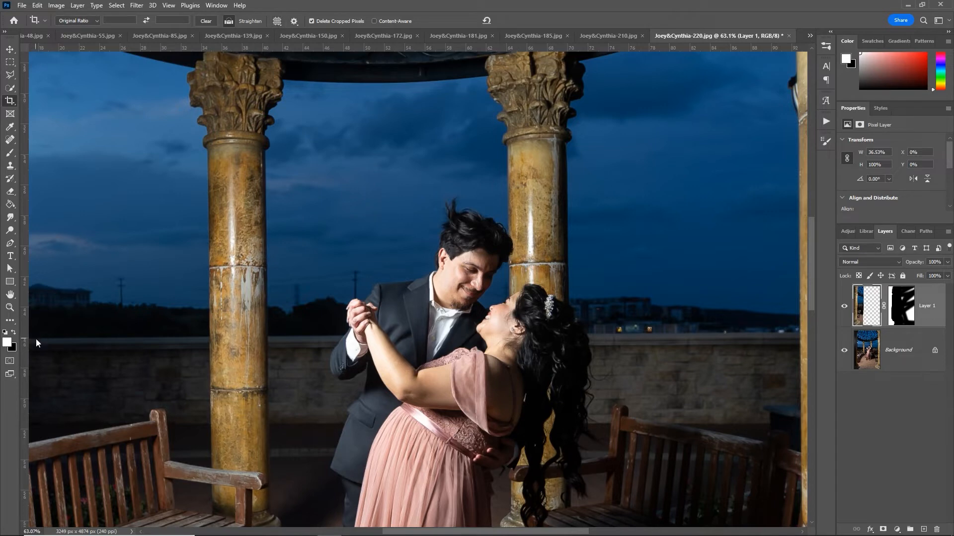
drag(37, 340, 785, 333)
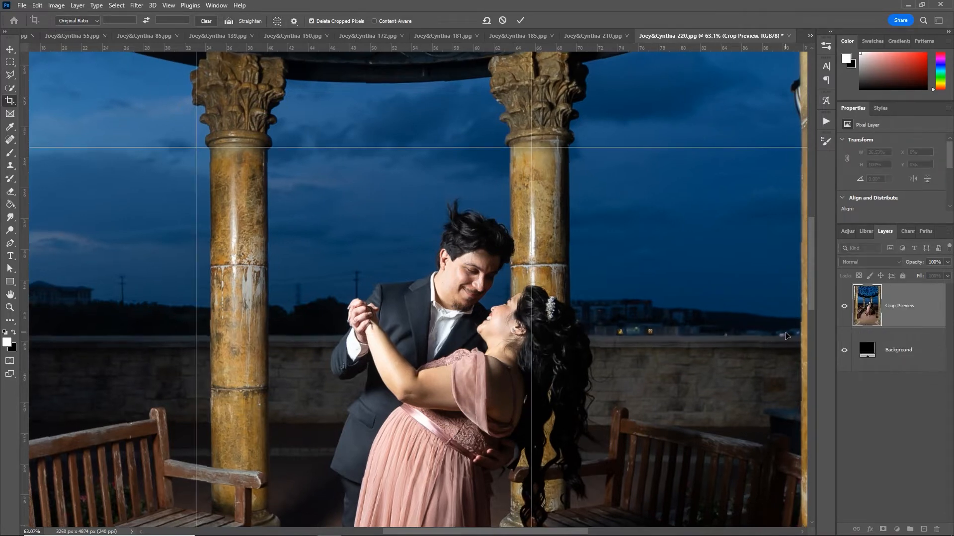
key(Return)
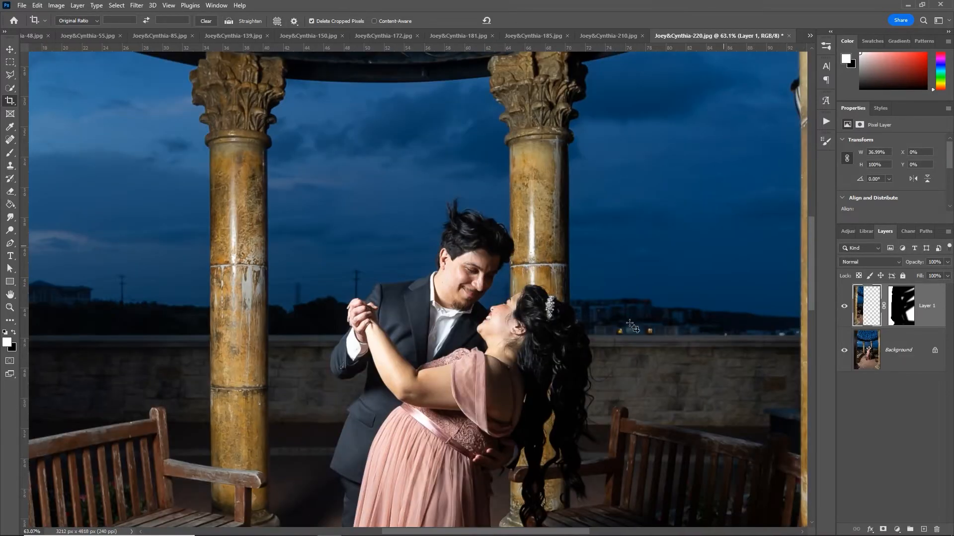
Clone sky over the tufts of hair sticking up from the man's head on the Background layer, using a 15 to 20 px brush
key(z)
drag(474, 200, 482, 234)
click(887, 347)
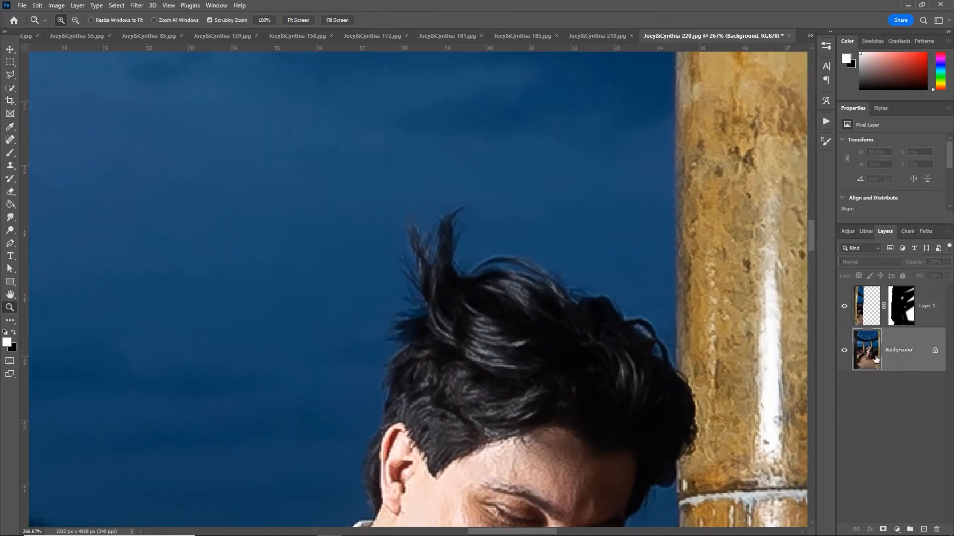
key(s)
alt+click(246, 246)
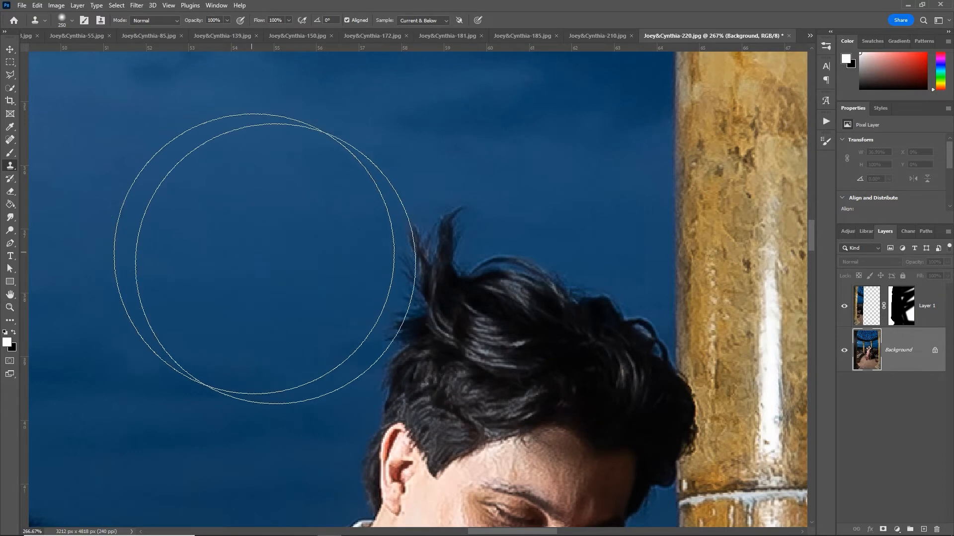
key(bracketleft)
key(bracketleft)
key(bracketleft)
key(bracketleft)
key(bracketleft)
key(bracketleft)
key(bracketleft)
key(bracketleft)
key(bracketleft)
key(bracketleft)
key(bracketleft)
key(bracketleft)
key(bracketleft)
key(bracketleft)
key(bracketleft)
key(bracketleft)
key(bracketleft)
drag(419, 284, 455, 273)
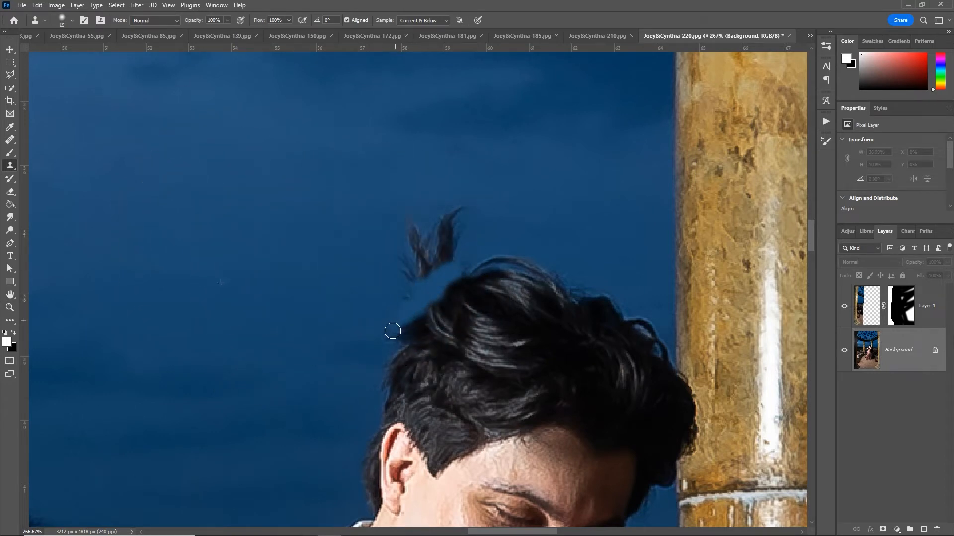
drag(405, 322, 410, 312)
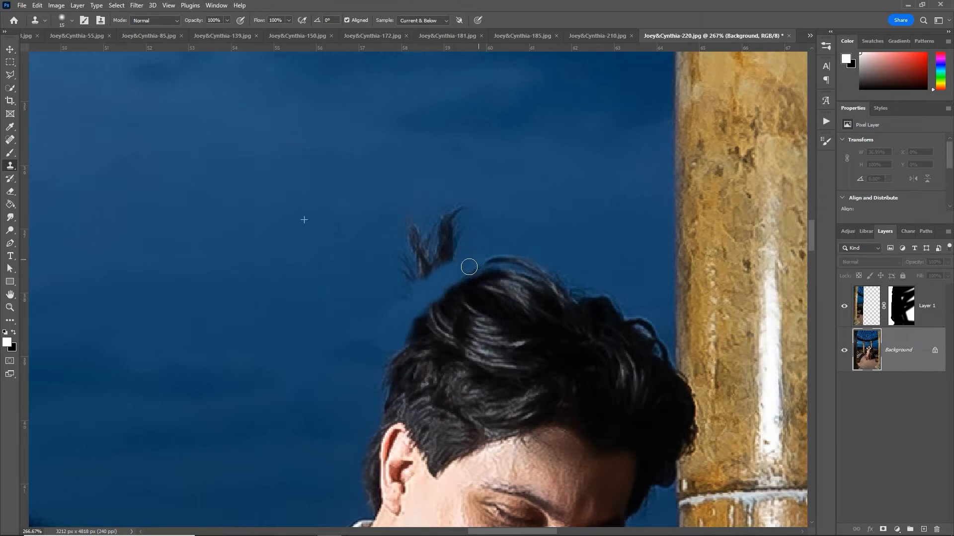
mouse_move(504, 255)
mouse_down()
mouse_move(444, 220)
mouse_move(428, 249)
mouse_move(383, 231)
mouse_up()
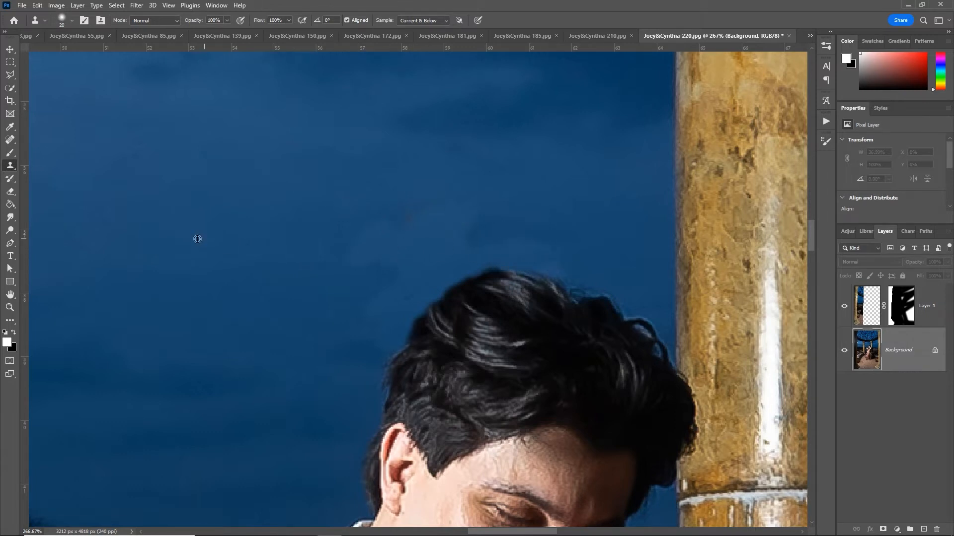
Blend the patchy cloned sky above the man's hair with a larger clone brush at 50% opacity
key(bracketright)
key(bracketright)
key(bracketright)
key(bracketright)
key(bracketright)
key(5)
mouse_move(410, 224)
mouse_down()
mouse_move(476, 205)
mouse_move(479, 222)
mouse_move(532, 215)
mouse_move(382, 299)
mouse_move(353, 339)
mouse_move(332, 345)
mouse_move(374, 306)
mouse_move(542, 223)
mouse_up()
Remove the utility poles and power lines from the sky between the left column and the man with the 20 px Spot Healing Brush
key(z)
drag(441, 266, 379, 286)
drag(475, 336, 464, 276)
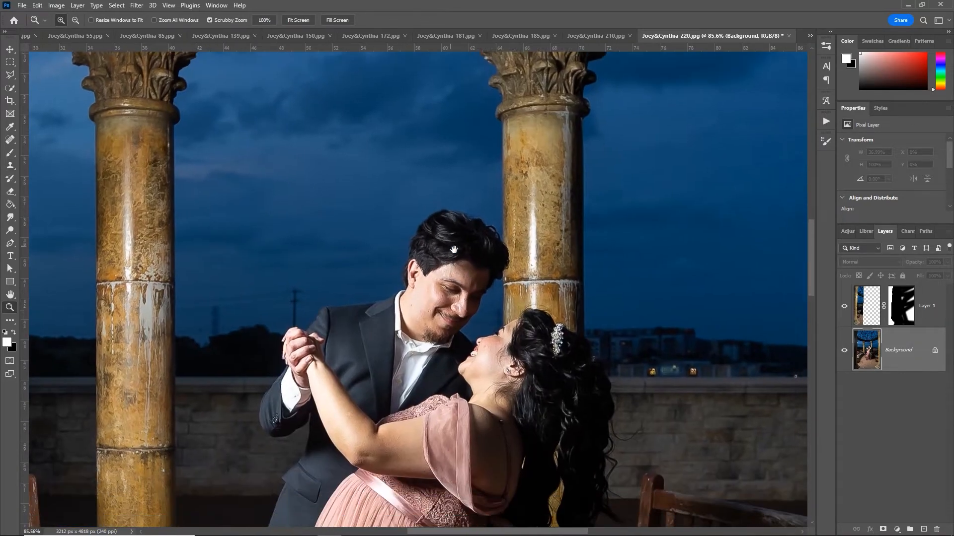
scroll(253, 302, up, 4)
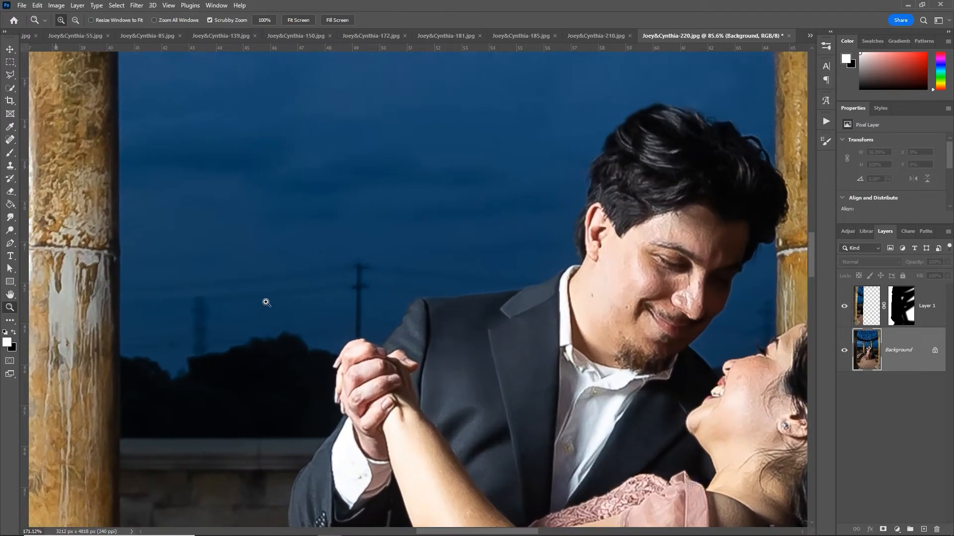
key(j)
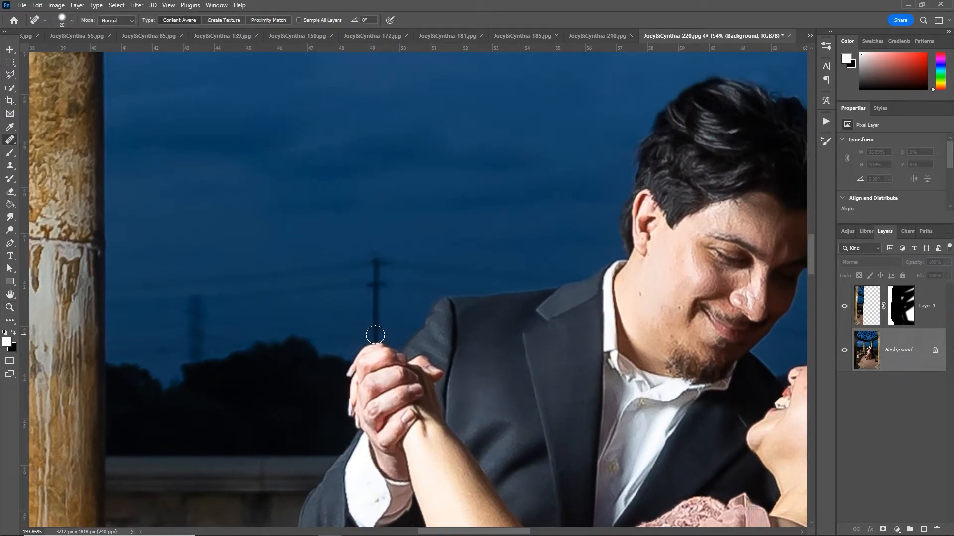
mouse_move(375, 335)
mouse_down()
mouse_move(379, 261)
mouse_move(134, 283)
mouse_up()
drag(194, 294, 196, 350)
mouse_move(249, 280)
mouse_down()
mouse_move(389, 257)
mouse_move(541, 272)
mouse_up()
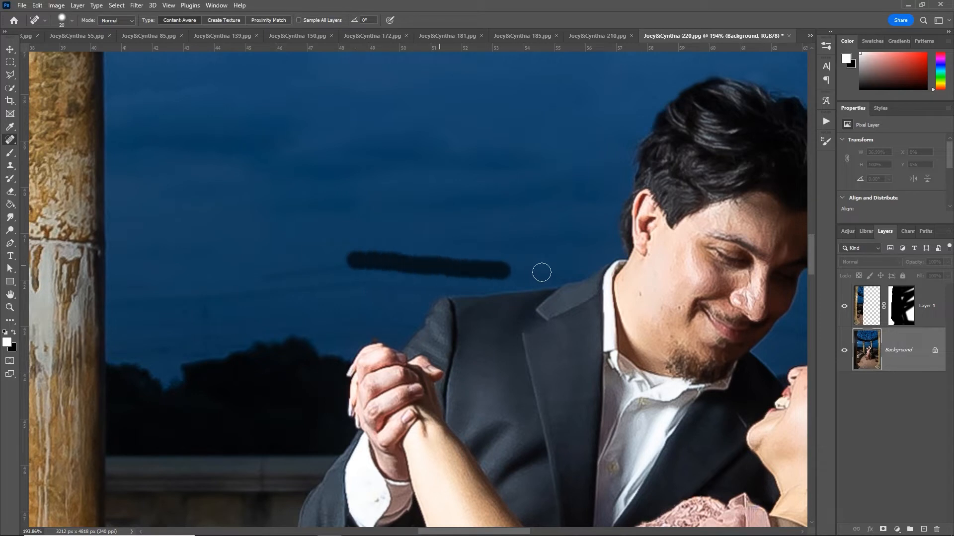
Blend the healed sky beside the man and the gap between the couple's faces with the Clone Stamp at 50% opacity
key(s)
alt+click(246, 207)
mouse_move(230, 293)
mouse_down()
mouse_move(280, 282)
mouse_move(213, 287)
mouse_move(183, 305)
mouse_move(140, 300)
mouse_move(196, 320)
mouse_move(407, 242)
mouse_move(376, 304)
mouse_move(174, 313)
mouse_move(147, 330)
mouse_move(338, 283)
mouse_up()
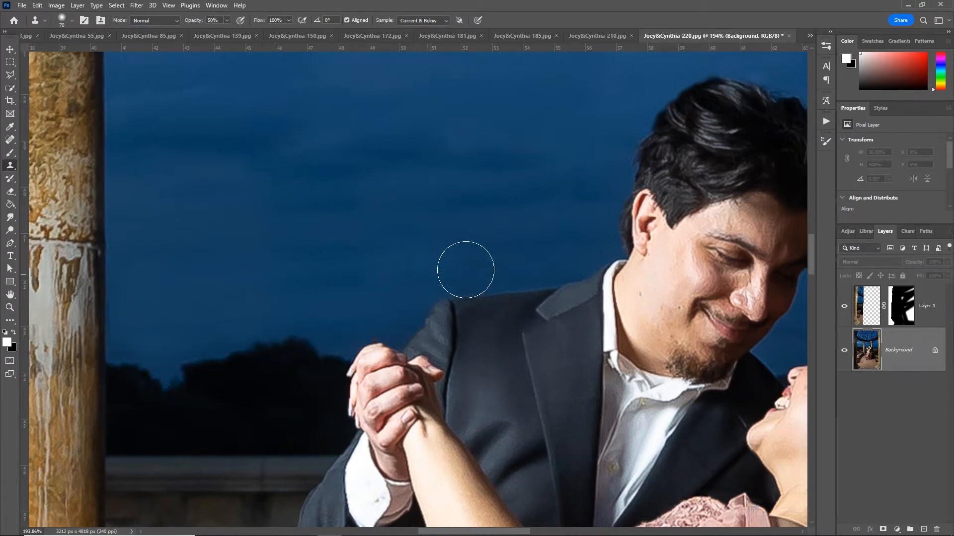
drag(629, 274, 238, 265)
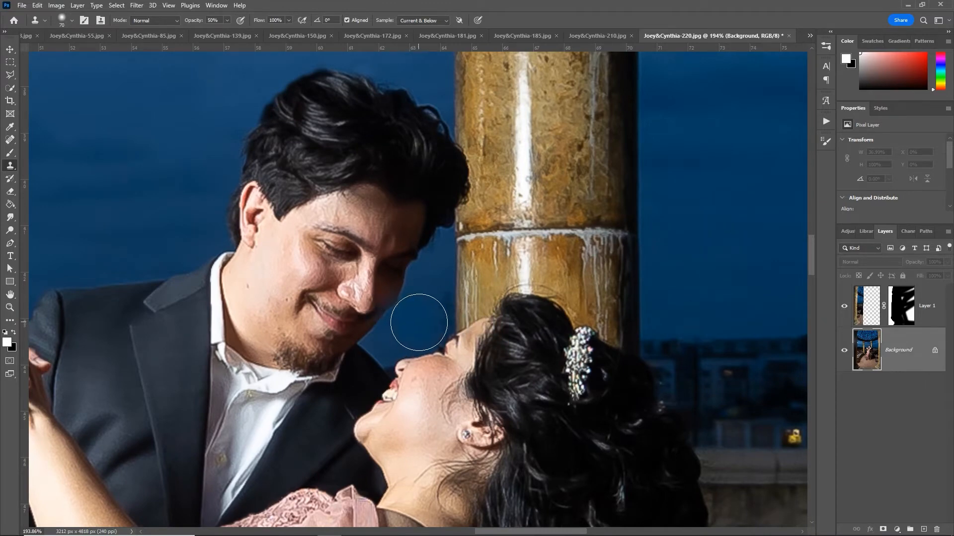
key(bracketleft)
key(bracketleft)
key(bracketleft)
mouse_move(423, 312)
mouse_down()
mouse_move(428, 298)
mouse_move(432, 311)
mouse_move(357, 337)
mouse_up()
Heal the remaining pole above the tree line beyond the left column and blend that sky with the Clone Stamp
key(z)
mouse_move(227, 310)
mouse_down()
mouse_move(363, 309)
mouse_move(227, 300)
mouse_up()
key(j)
mouse_move(274, 345)
mouse_down()
mouse_move(272, 285)
mouse_move(272, 318)
mouse_up()
key(s)
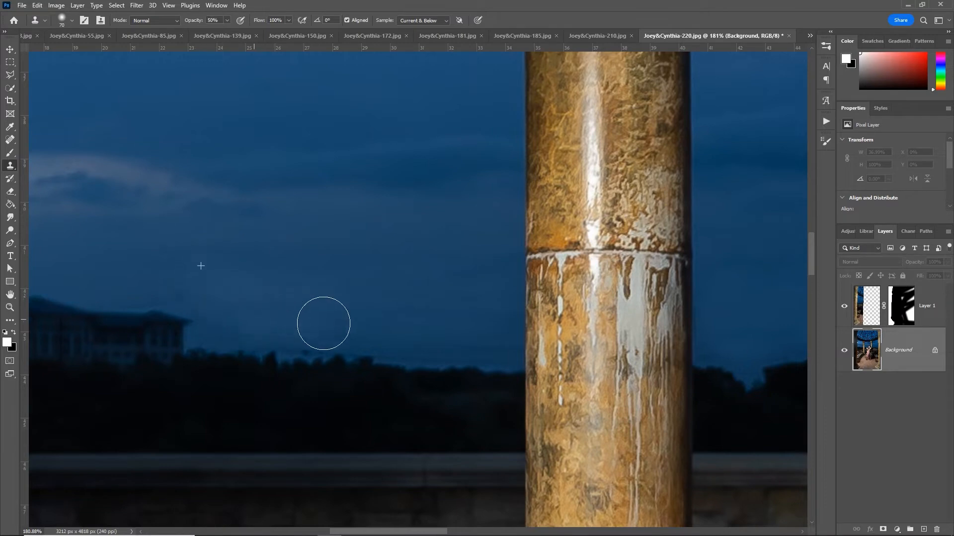
Examine the gazebo photo from the couple down to the brick floor and as a whole for leftover distractions
key(z)
drag(435, 280, 323, 313)
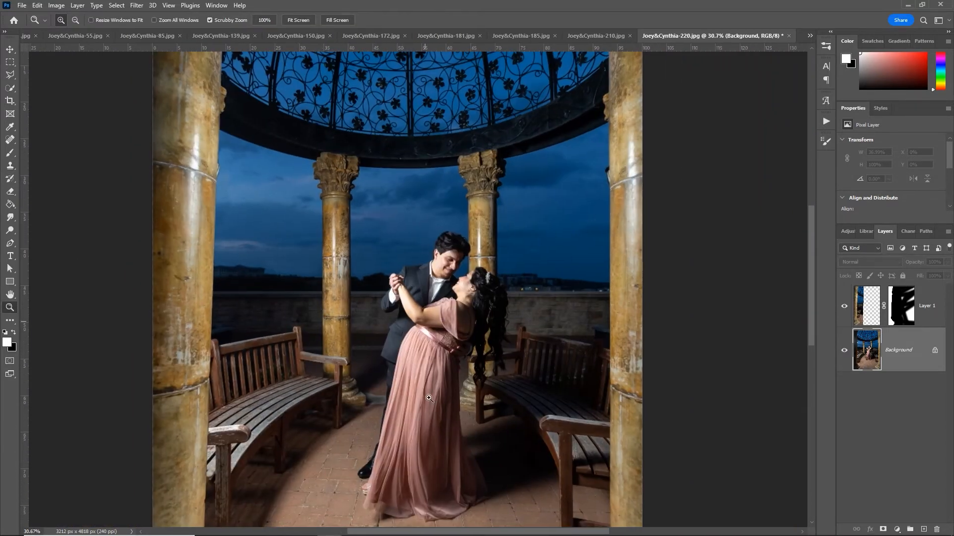
drag(450, 353, 430, 303)
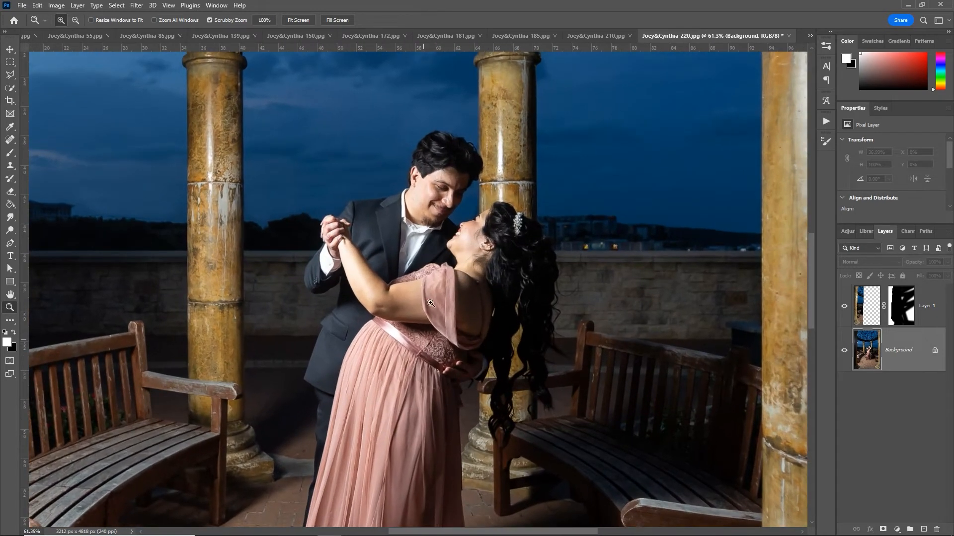
scroll(448, 399, down, 10)
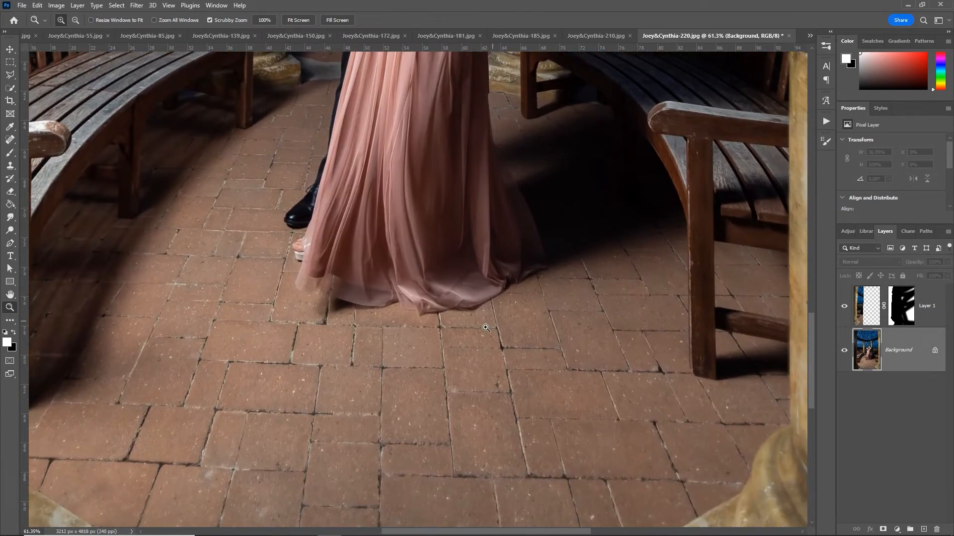
drag(497, 324, 465, 328)
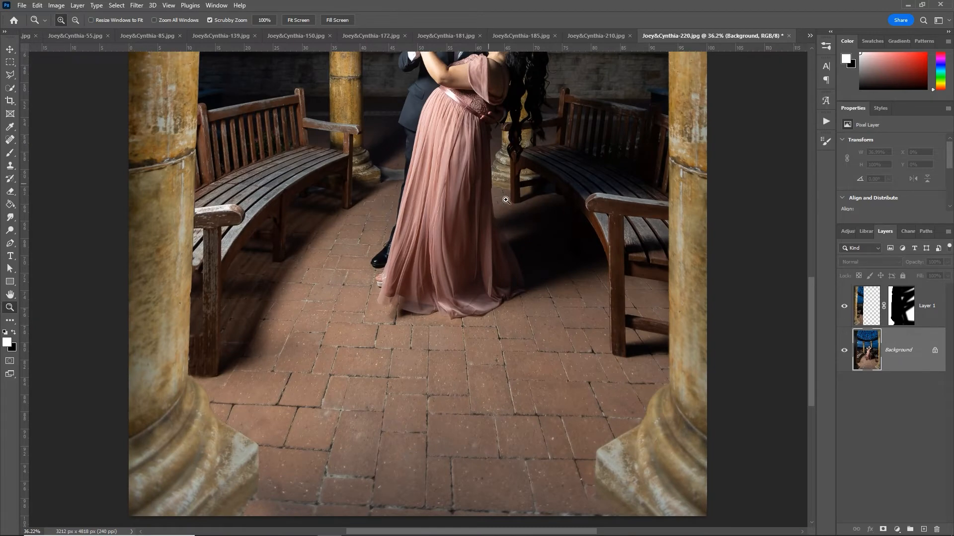
drag(487, 218, 448, 372)
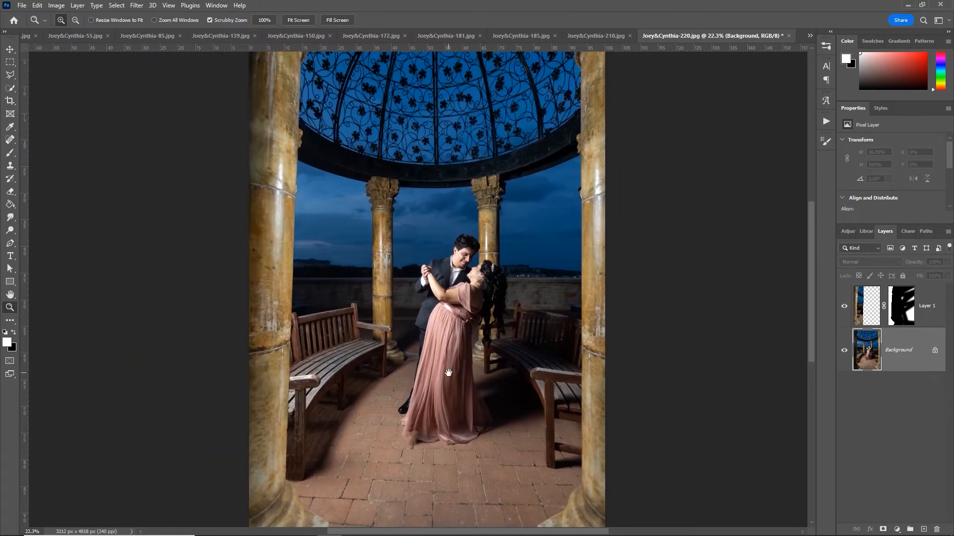
Select the sky beside the right foreground column with the Polygonal Lasso, following the column's edge past the dark protruding object
drag(571, 200, 653, 200)
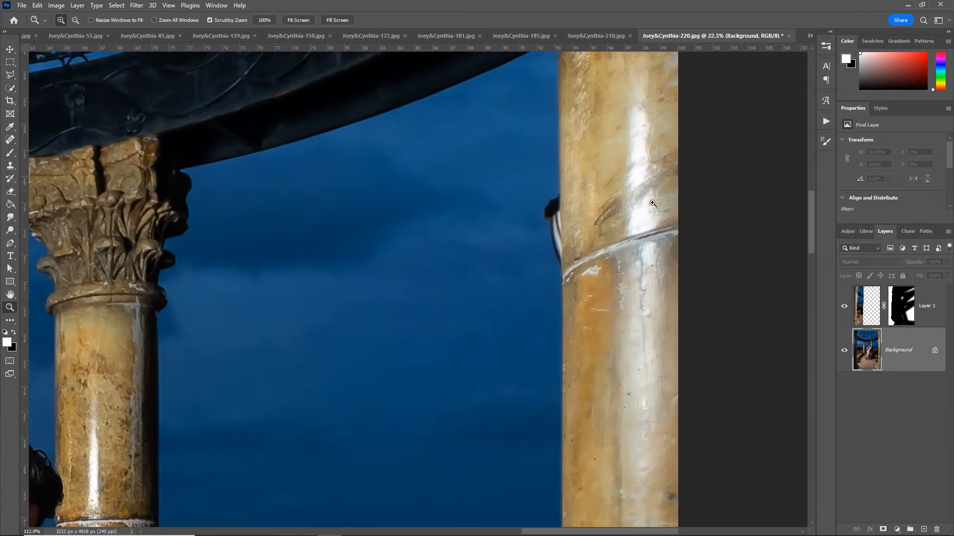
key(l)
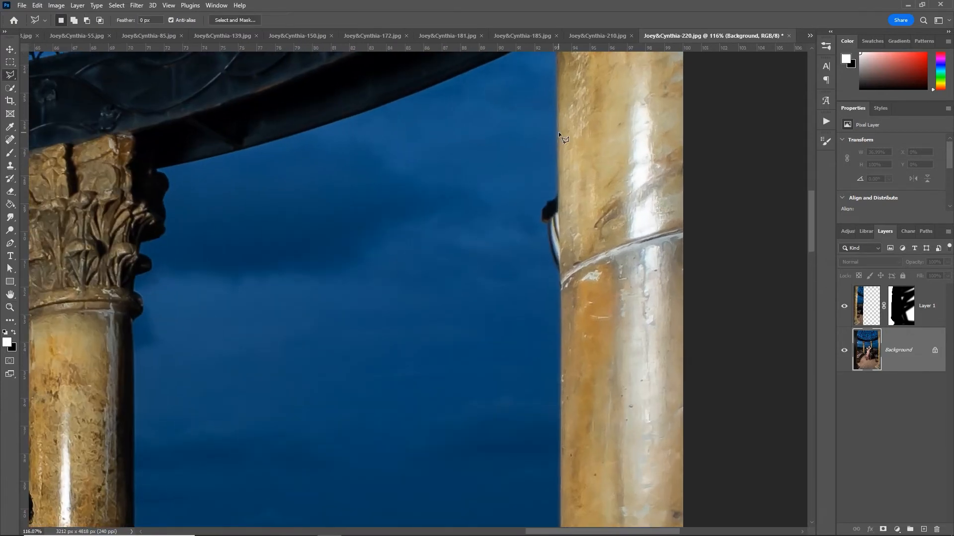
click(558, 132)
click(571, 345)
click(561, 409)
click(391, 345)
click(407, 206)
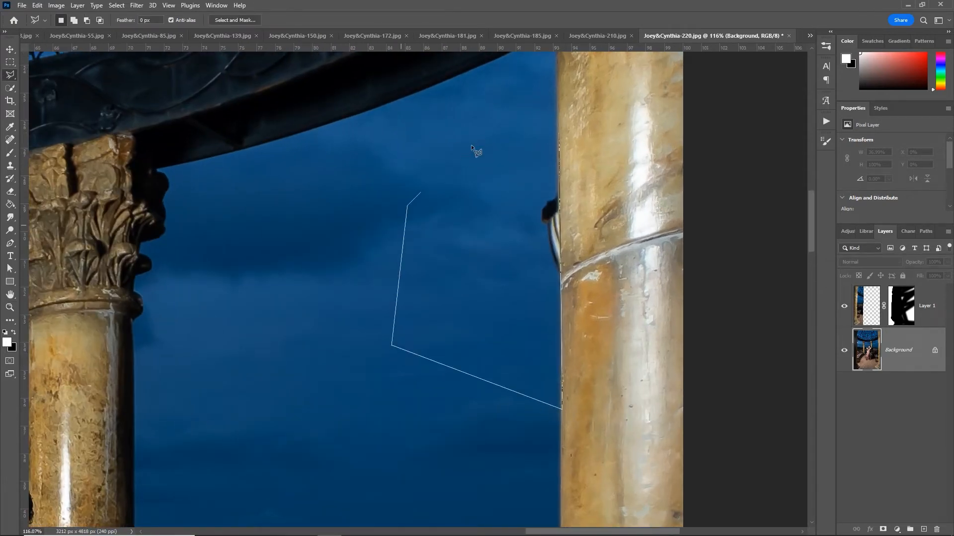
click(557, 133)
Clone sky at 100% opacity over the object protruding from the right column and clear the selection
key(s)
mouse_move(548, 199)
mouse_down()
mouse_move(558, 227)
mouse_move(546, 212)
mouse_up()
key(0)
drag(551, 248, 552, 195)
drag(553, 270, 555, 281)
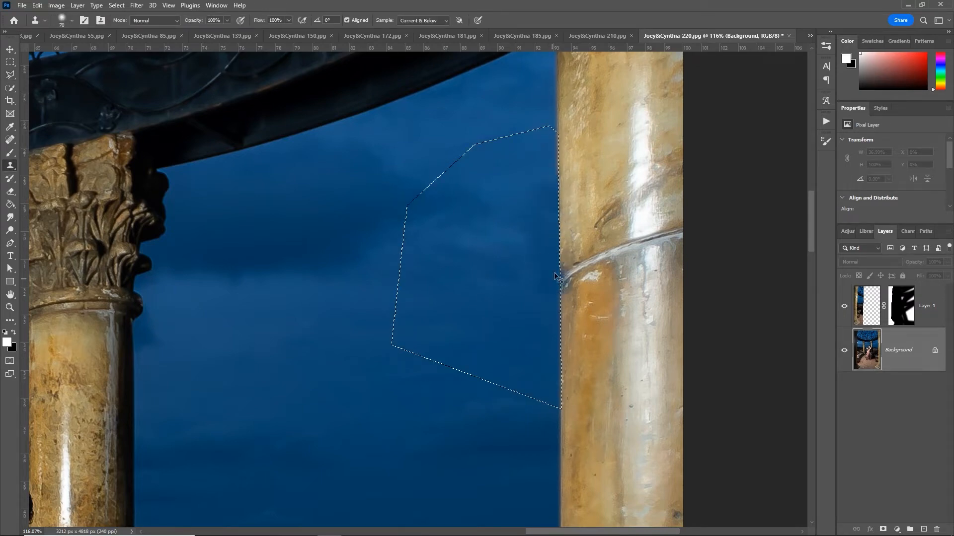
key(ctrl+d)
Flatten the gazebo photo and save it as a JPEG at quality 12 (Maximum)
key(ctrl+space)
mouse_move(522, 309)
mouse_down()
mouse_move(445, 329)
mouse_move(446, 271)
mouse_up()
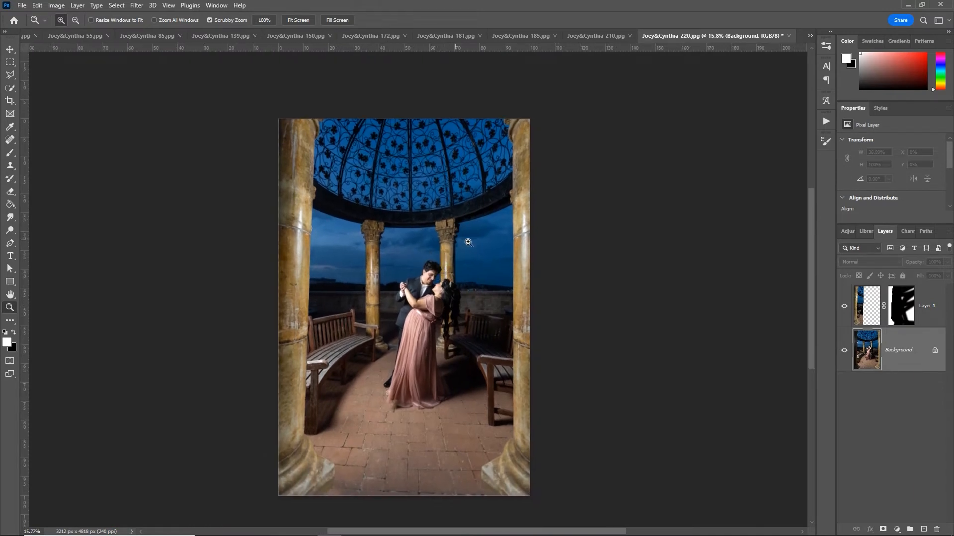
right_click(902, 349)
click(885, 459)
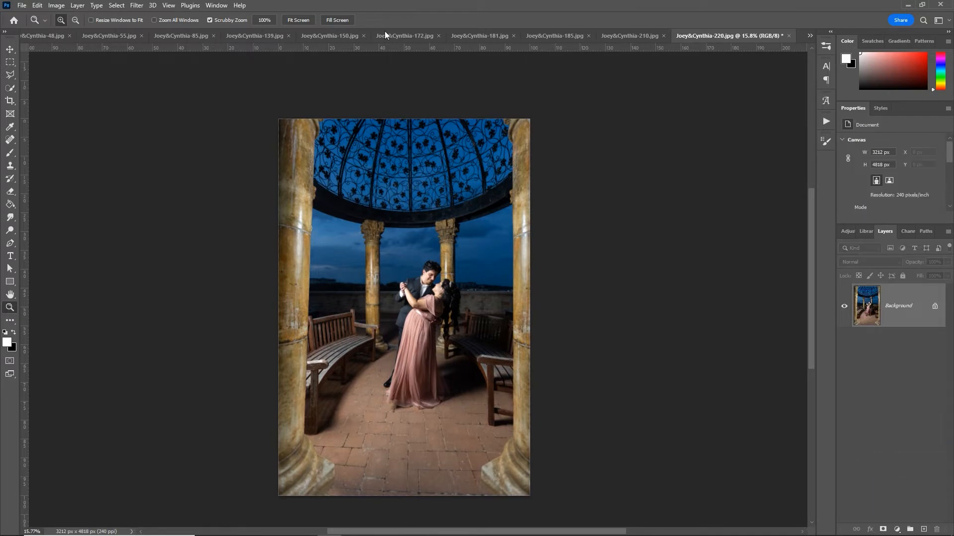
key(space)
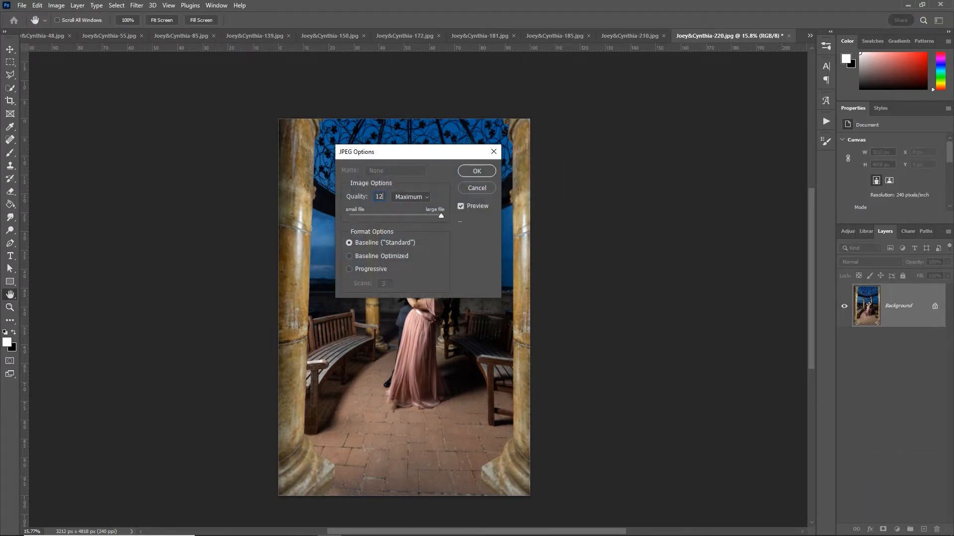
key(Return)
Select the black bar in the lower-left corner of the 185 photo's brick floor and remove it with a Content-Aware fill
drag(270, 503, 338, 488)
key(l)
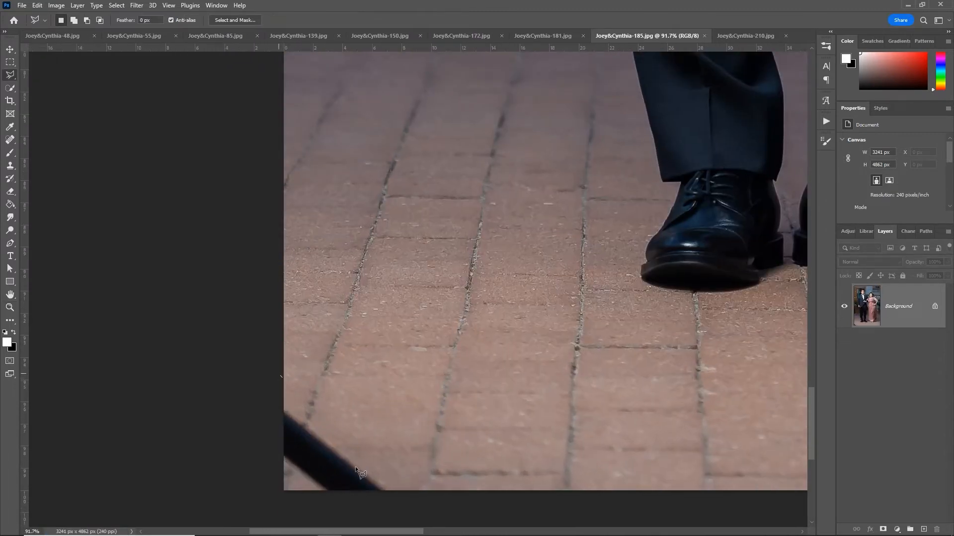
click(422, 498)
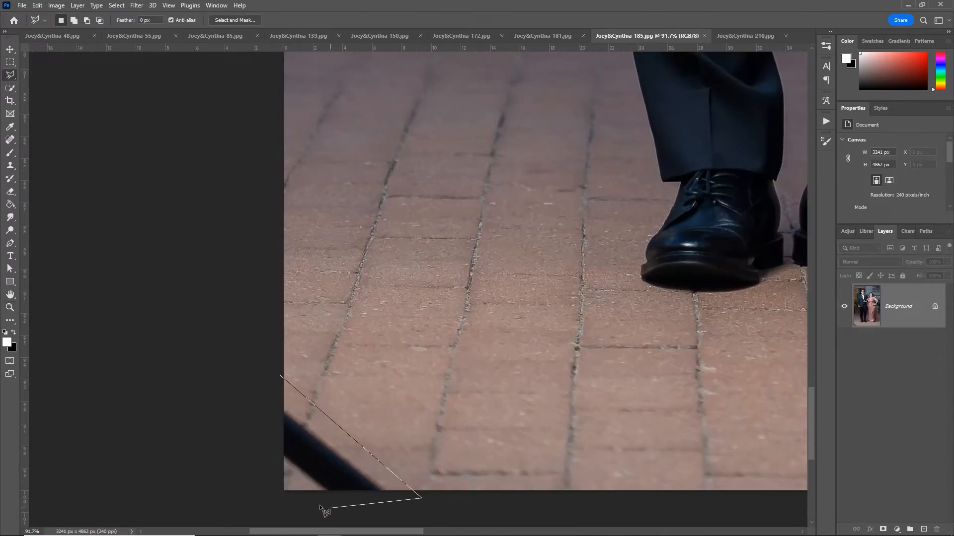
click(283, 380)
key(shift+F5)
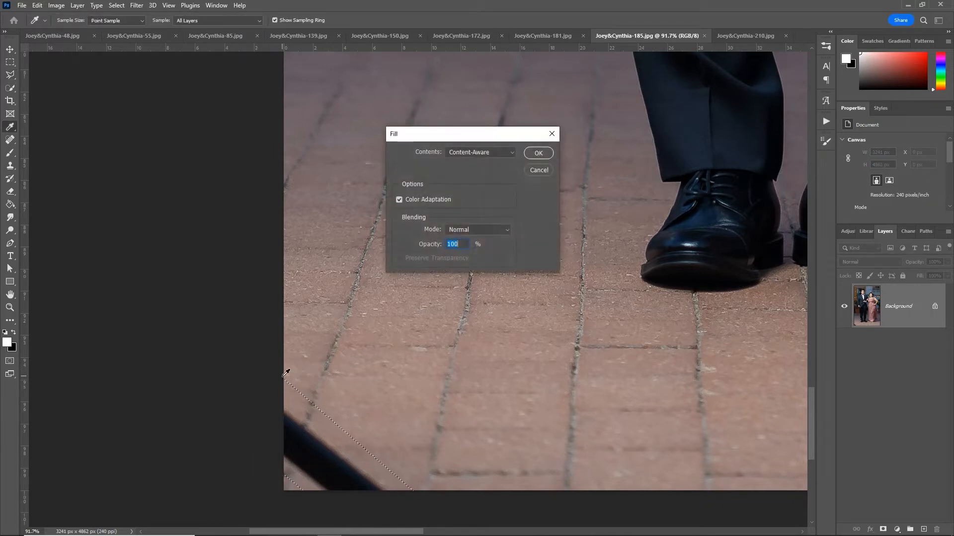
key(Return)
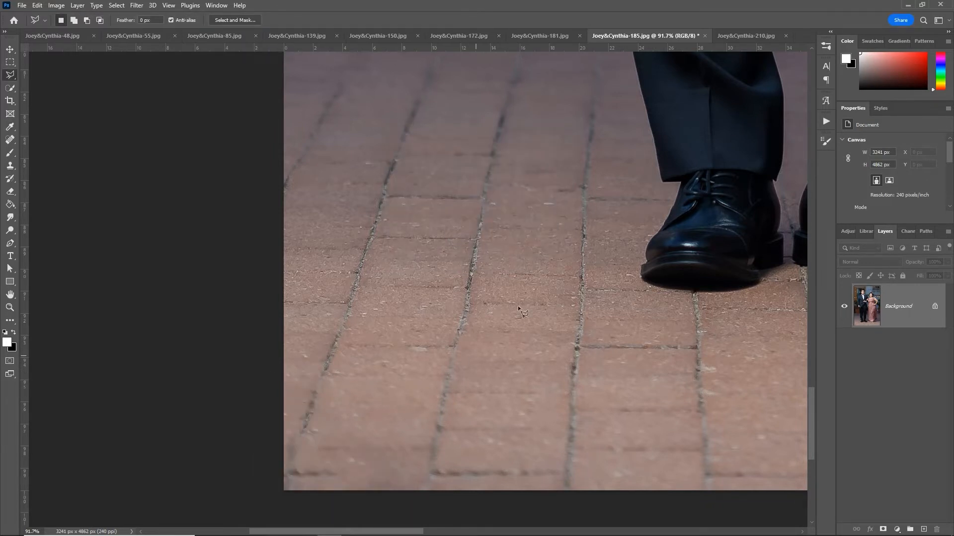
Examine the couple from the shoes up to both faces for stray hair and other flaws
drag(546, 202, 397, 432)
drag(493, 153, 432, 464)
drag(430, 164, 458, 436)
drag(397, 301, 450, 304)
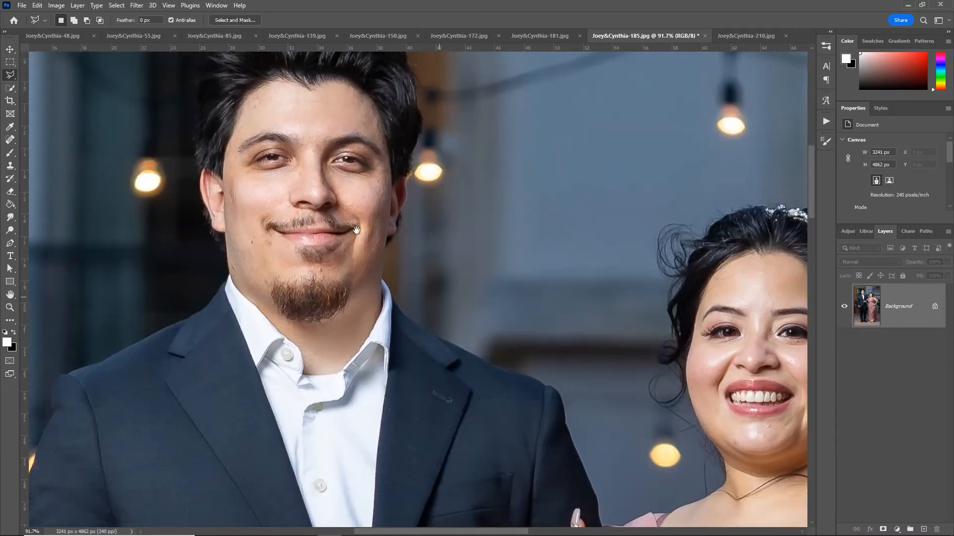
drag(342, 183, 449, 282)
drag(618, 305, 288, 267)
drag(527, 322, 384, 228)
drag(437, 254, 413, 226)
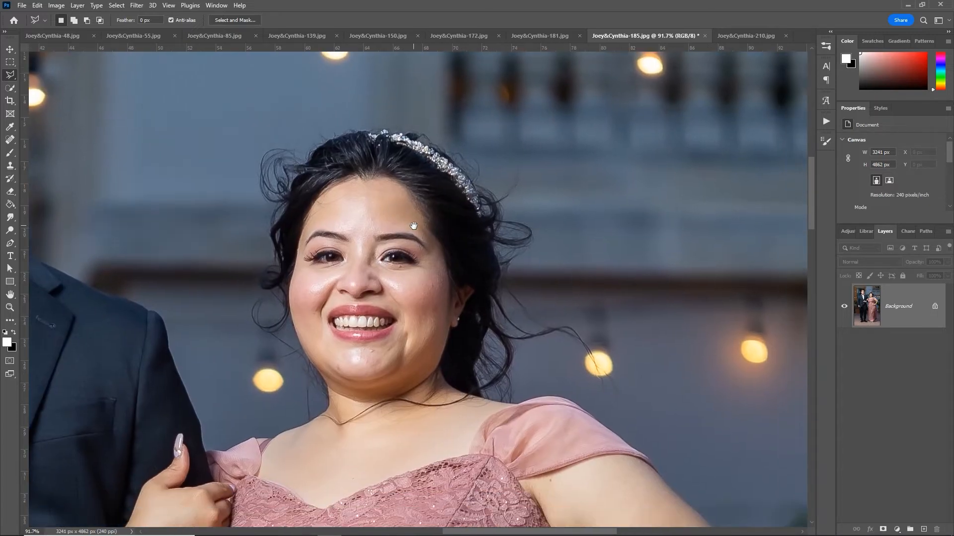
Start a Quick Mask with default colors and set up a round brush at 52% hardness and about 150 px
key(q)
key(b)
key(d)
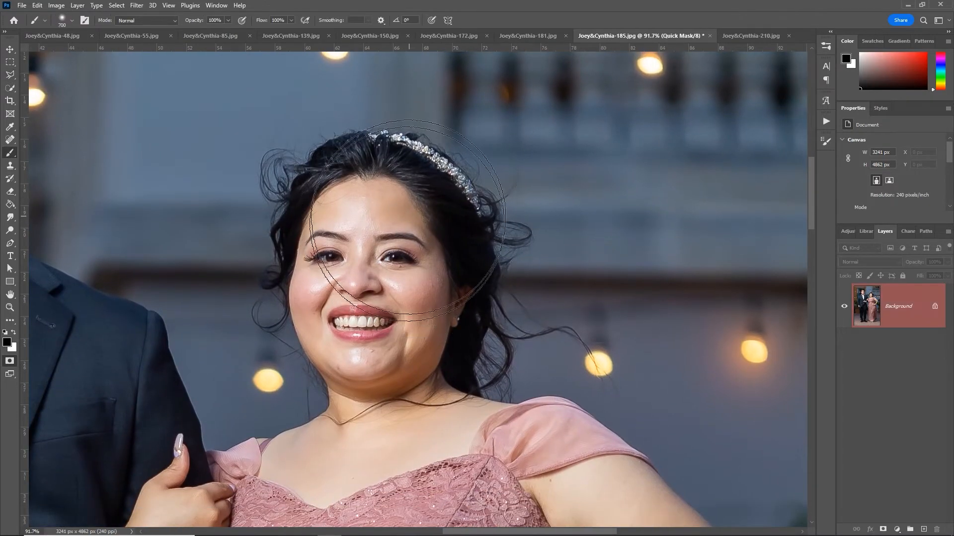
key(bracketleft)
right_click(391, 231)
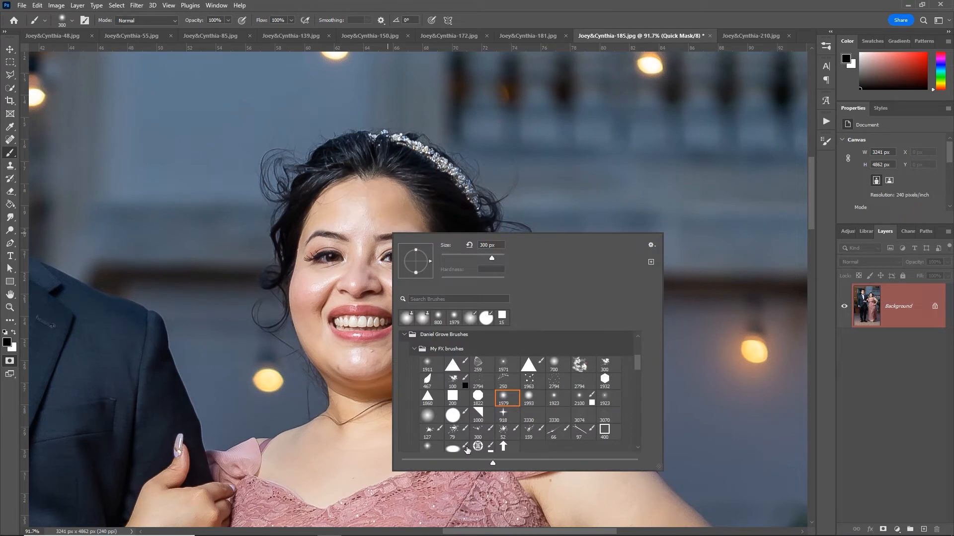
click(453, 415)
click(473, 282)
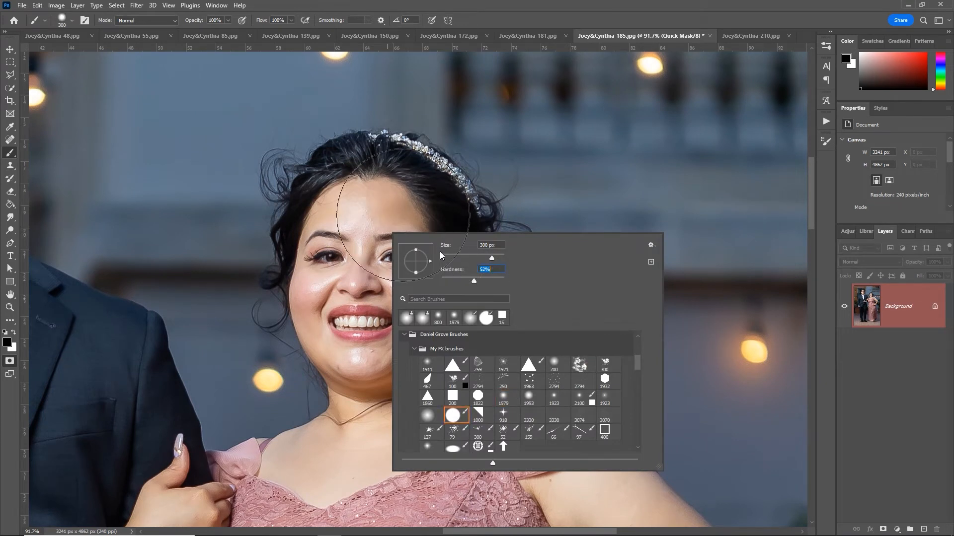
click(478, 255)
key(Return)
key(bracketright)
key(bracketright)
Paint the mask over the woman's face, hair, shoulders, bodice and hand, and convert it into a selection protecting her
drag(376, 217, 363, 228)
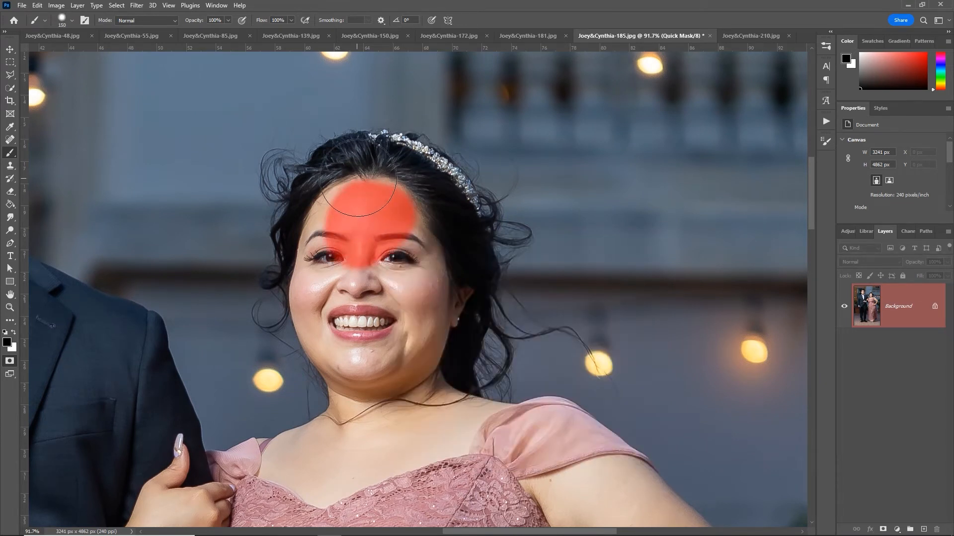
click(356, 174)
mouse_move(355, 175)
mouse_down()
mouse_move(329, 211)
mouse_move(320, 249)
mouse_move(372, 397)
mouse_move(367, 427)
mouse_move(352, 447)
mouse_move(235, 494)
mouse_move(404, 449)
mouse_move(445, 400)
mouse_move(417, 393)
mouse_move(435, 399)
mouse_move(429, 347)
mouse_move(441, 336)
mouse_move(454, 254)
mouse_move(434, 202)
mouse_move(371, 170)
mouse_move(393, 172)
mouse_move(373, 188)
mouse_up()
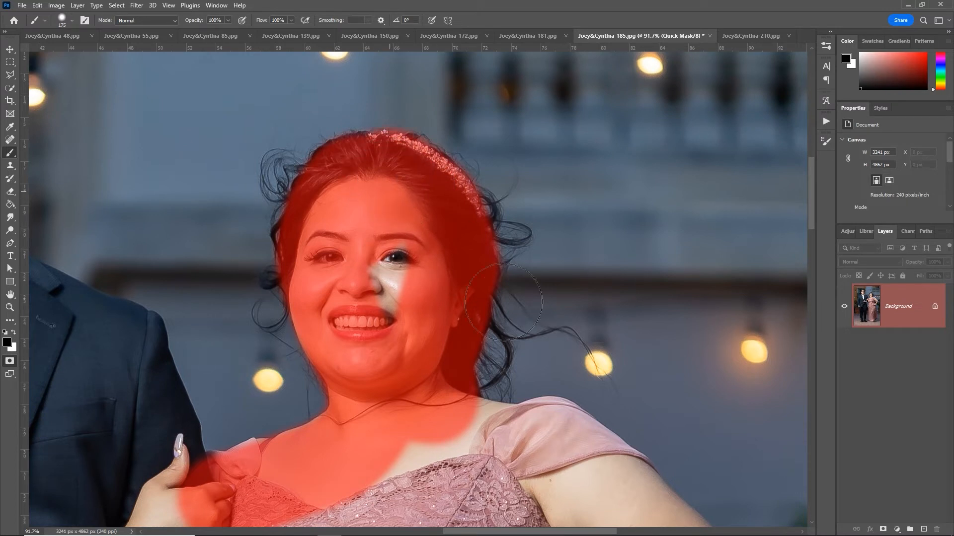
mouse_move(445, 462)
mouse_down()
mouse_move(470, 442)
mouse_move(554, 454)
mouse_move(539, 448)
mouse_move(551, 439)
mouse_move(573, 480)
mouse_move(352, 471)
mouse_move(124, 501)
mouse_up()
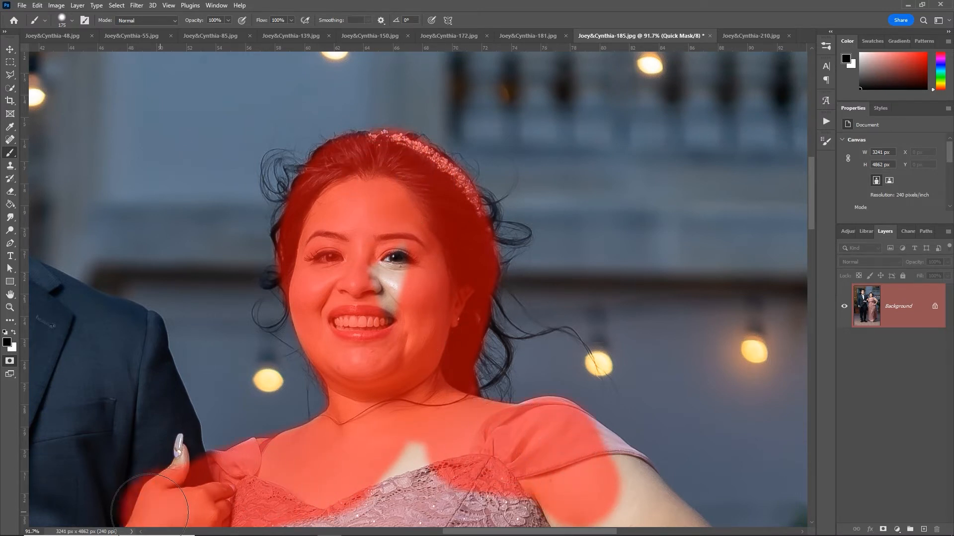
mouse_move(430, 302)
mouse_down()
mouse_move(382, 454)
mouse_move(437, 516)
mouse_move(259, 506)
mouse_up()
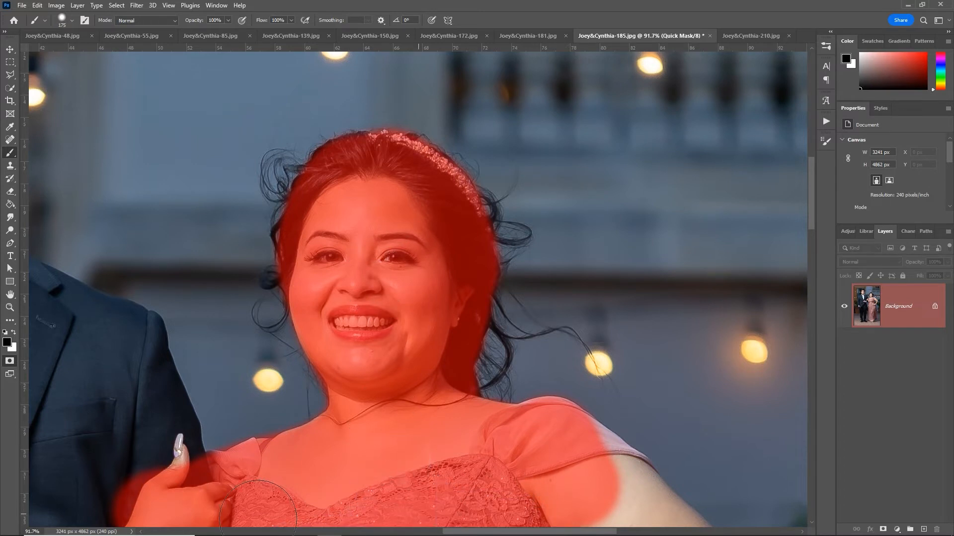
key(x)
key(q)
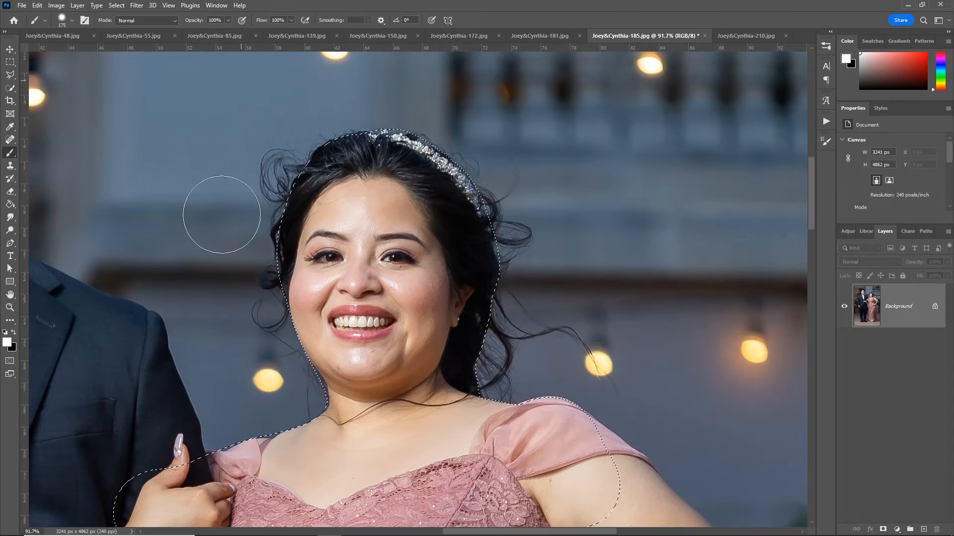
Clone the blurred background over the stray curls on the side of the woman's head nearest the man, undoing the stroke that hits the hair
drag(419, 276, 449, 280)
key(s)
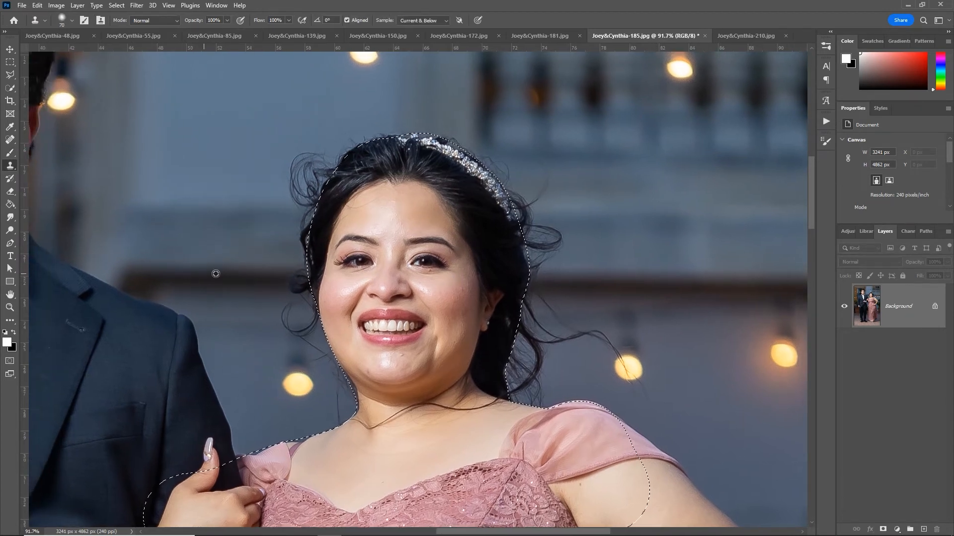
alt+click(216, 274)
click(294, 286)
drag(295, 276, 298, 280)
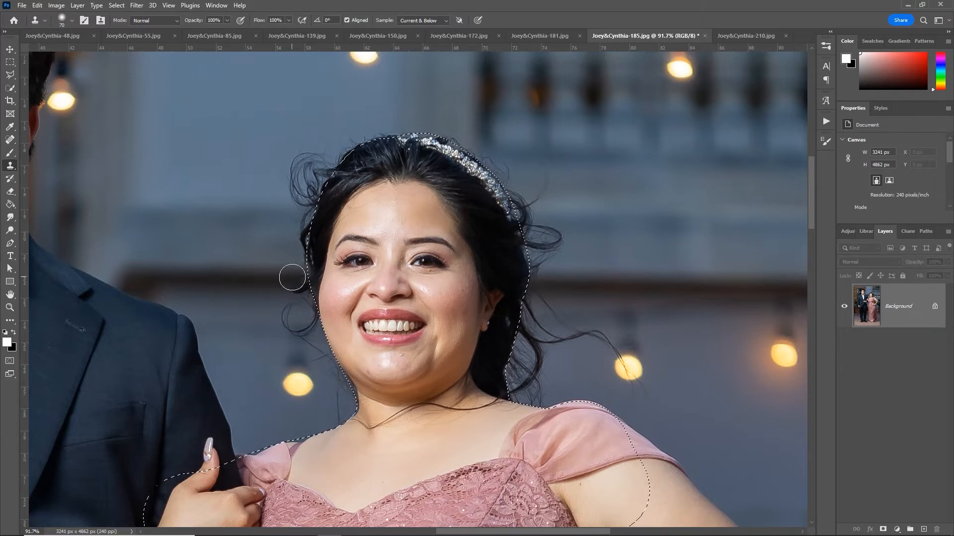
drag(300, 286, 300, 296)
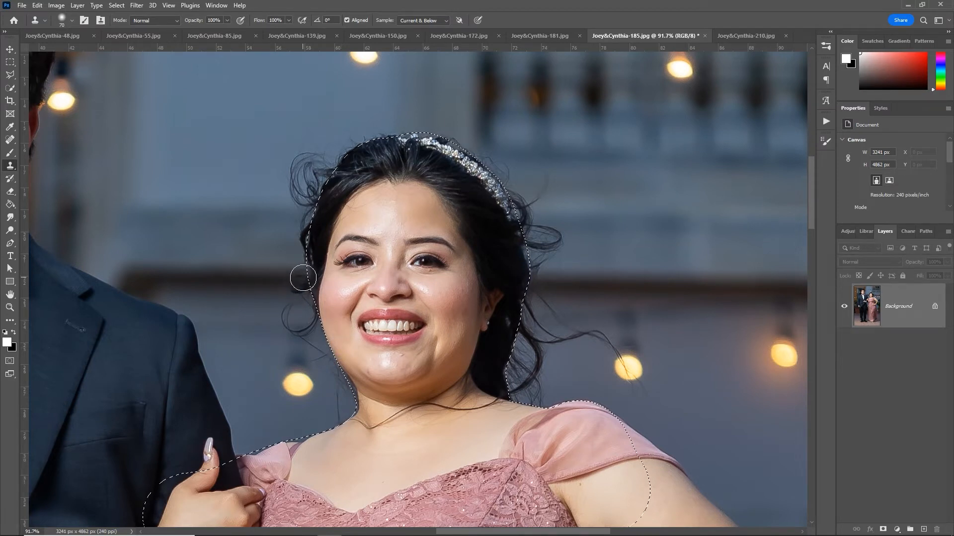
drag(303, 278, 297, 284)
mouse_move(308, 192)
mouse_down()
mouse_move(323, 162)
mouse_move(298, 142)
mouse_move(350, 110)
mouse_move(329, 151)
mouse_up()
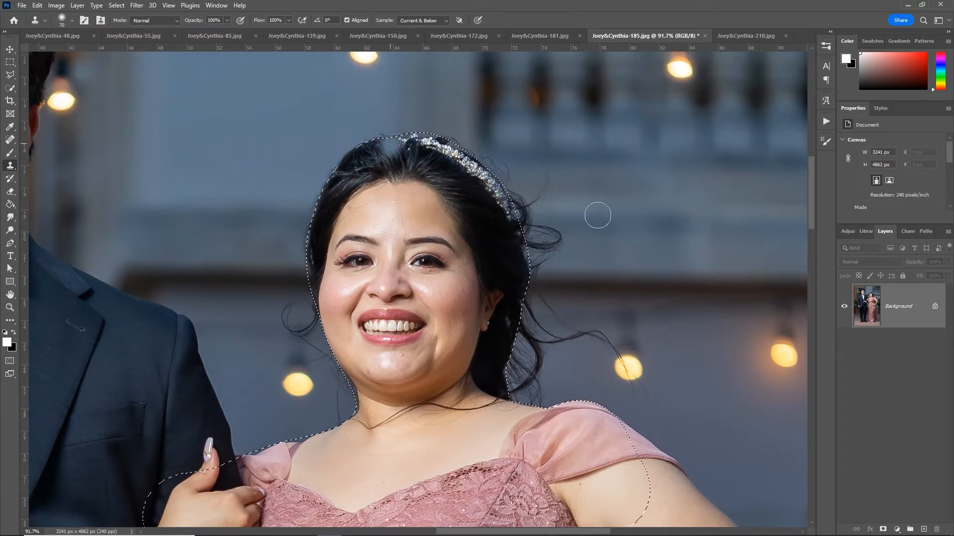
key(ctrl+z)
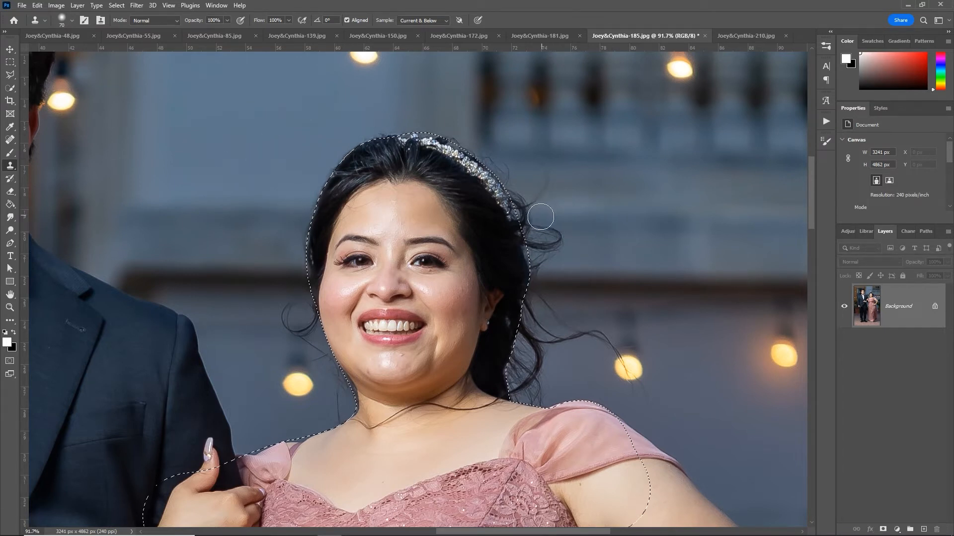
Clone out the flyaway hair on the far side of her head and rebuild the crossed light bulb from the neighboring glowing bulb
mouse_move(540, 217)
mouse_down()
mouse_move(552, 247)
mouse_move(526, 191)
mouse_move(535, 159)
mouse_move(555, 249)
mouse_move(545, 269)
mouse_move(543, 235)
mouse_up()
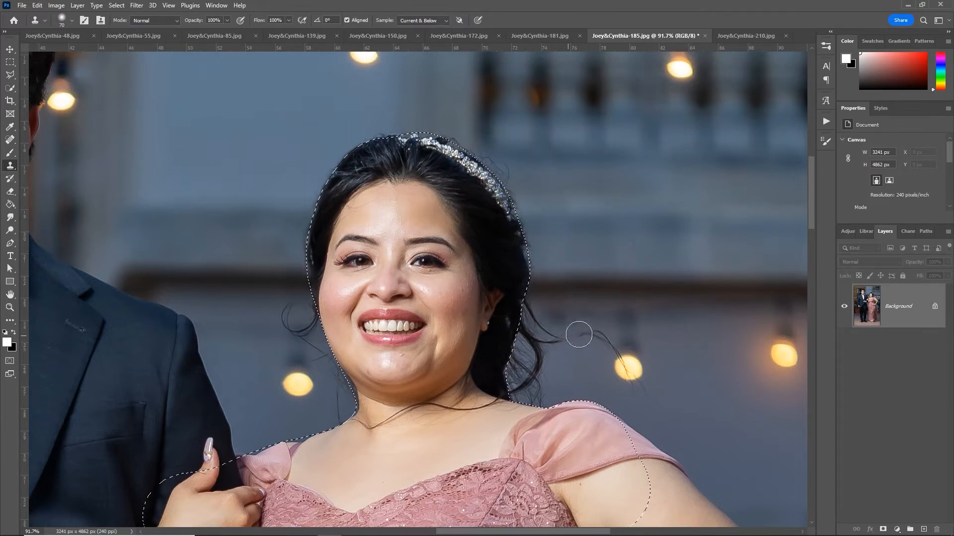
mouse_move(579, 334)
mouse_down()
mouse_move(608, 344)
mouse_move(557, 338)
mouse_up()
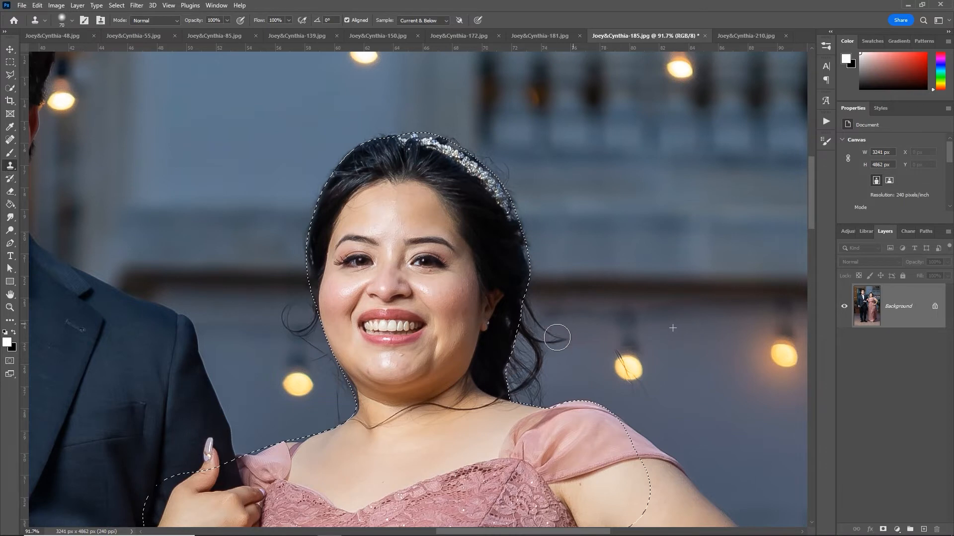
alt+click(785, 353)
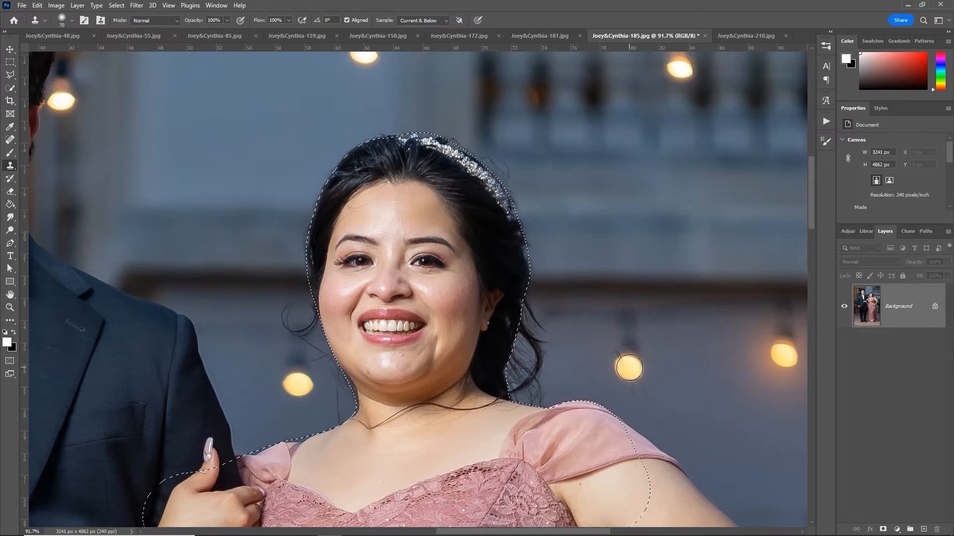
mouse_move(629, 367)
mouse_down()
mouse_move(631, 355)
mouse_move(629, 379)
mouse_move(639, 366)
mouse_move(632, 377)
mouse_move(626, 350)
mouse_up()
key(ctrl+z)
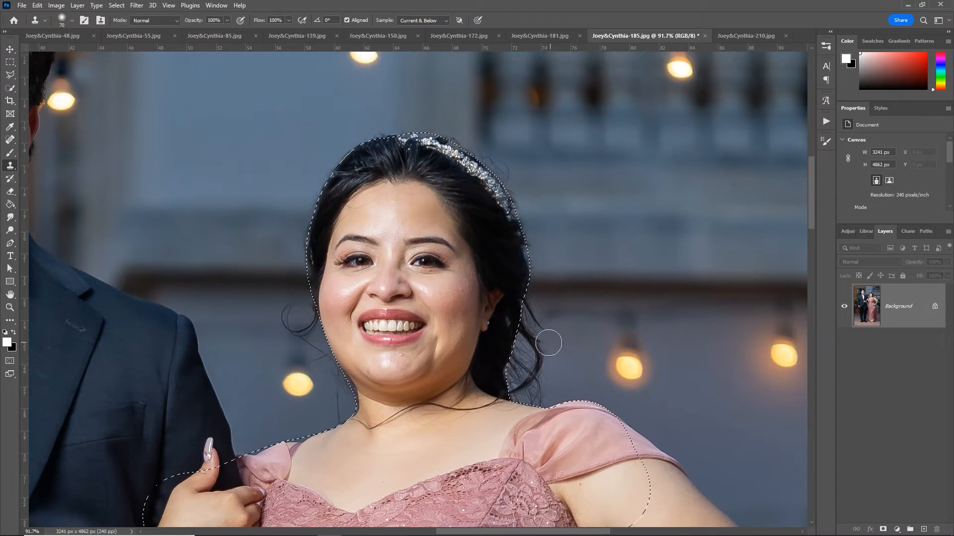
Clone away the remaining wisps beside her jaw, the loose curls behind her neck and the flyaways above the headband, and deselect
drag(548, 342, 534, 311)
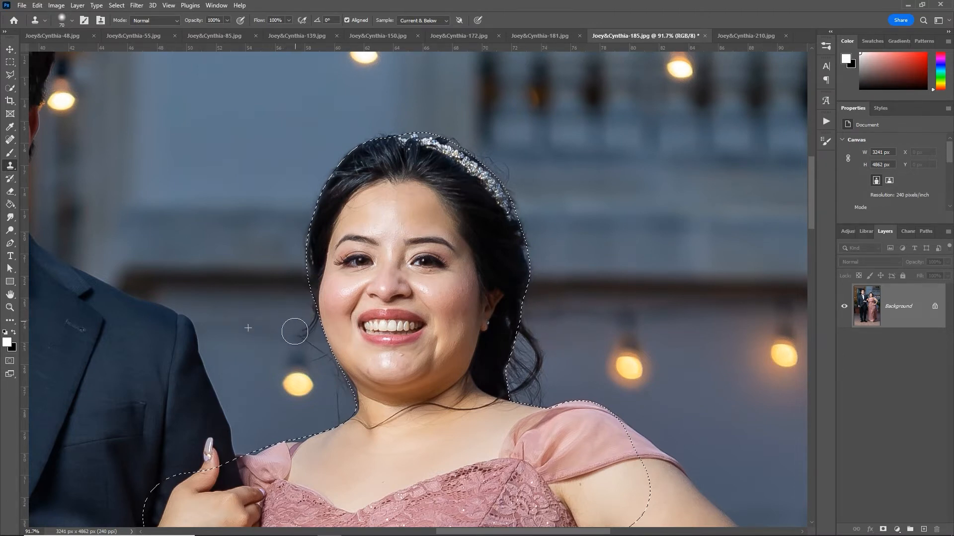
mouse_move(325, 351)
mouse_down()
mouse_move(335, 380)
mouse_move(317, 390)
mouse_move(276, 387)
mouse_move(328, 367)
mouse_move(321, 363)
mouse_move(335, 414)
mouse_up()
key(ctrl+z)
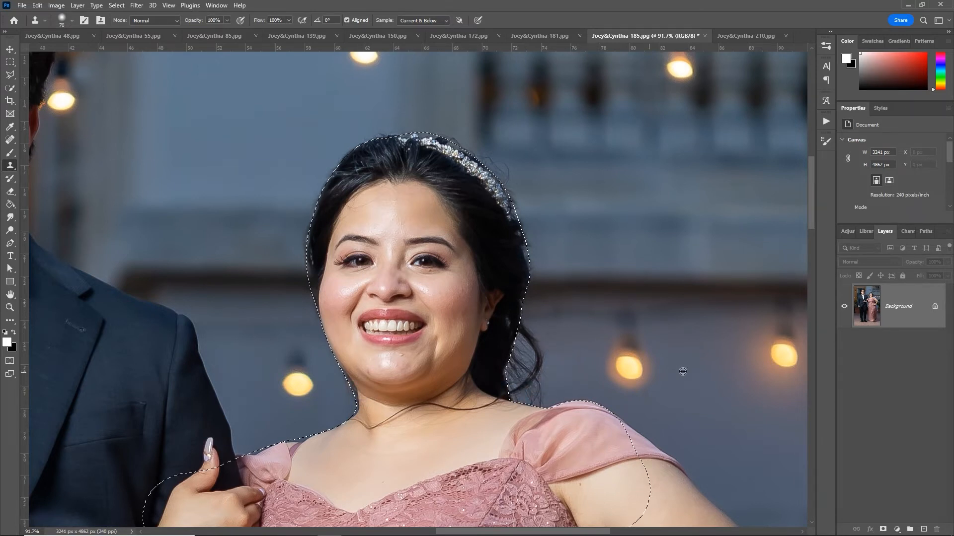
mouse_move(510, 387)
mouse_down()
mouse_move(540, 387)
mouse_move(527, 383)
mouse_move(529, 335)
mouse_move(519, 387)
mouse_move(543, 394)
mouse_up()
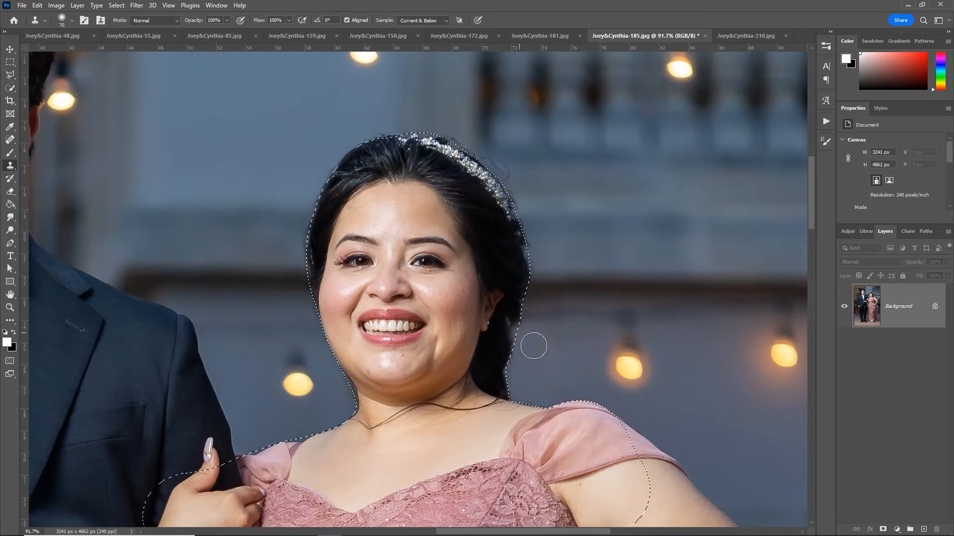
drag(500, 169, 470, 148)
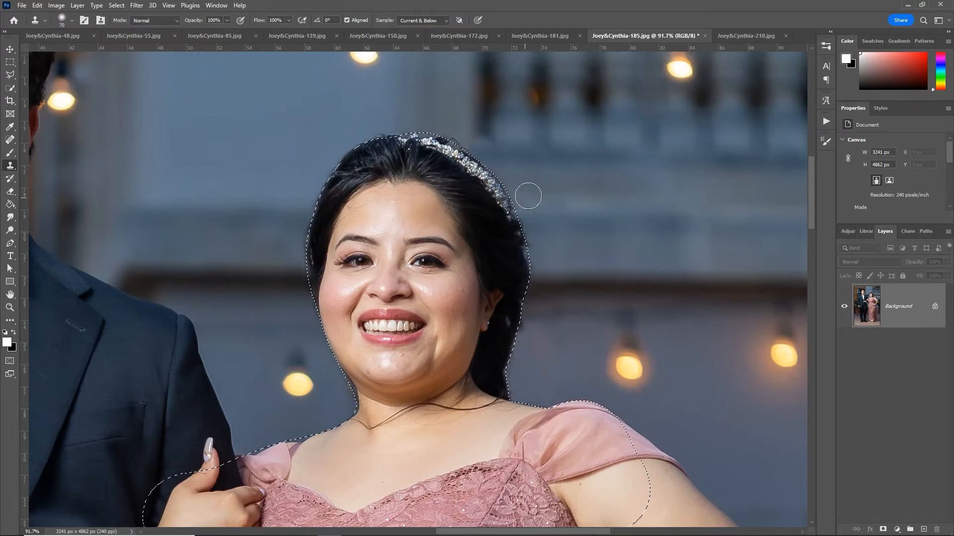
key(ctrl+d)
key(ctrl+z)
drag(454, 381, 472, 325)
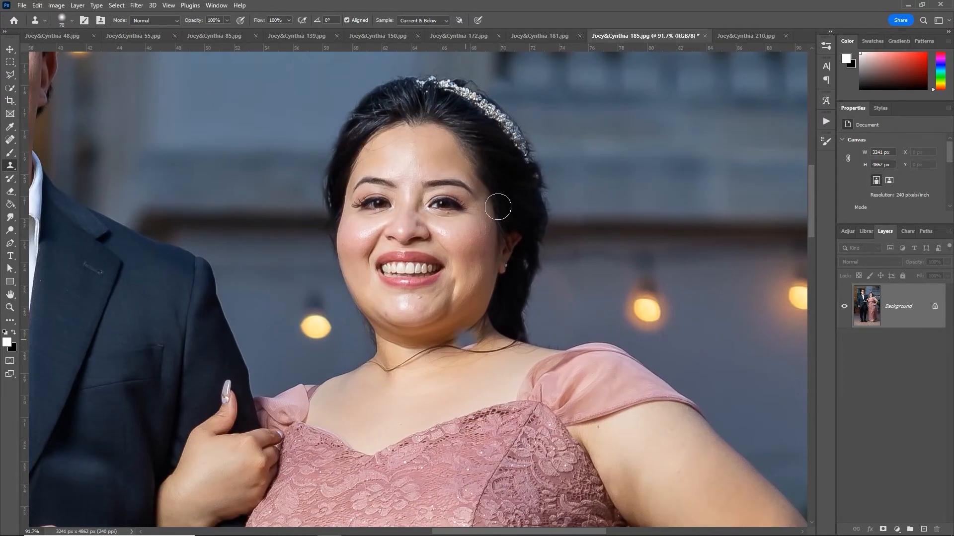
Heal the dark hair strands lying across the woman's neck and collarbone
scroll(491, 348, up, 5)
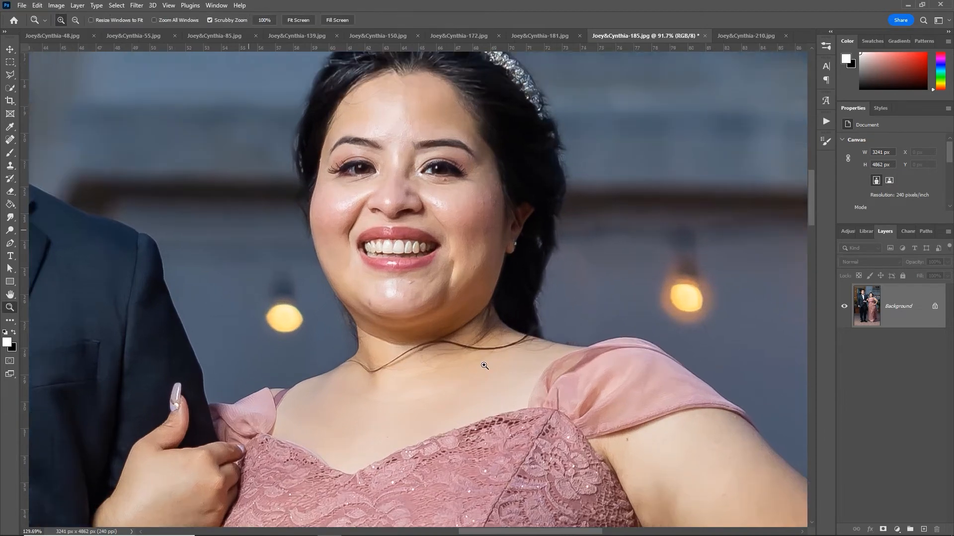
key(j)
mouse_move(557, 320)
mouse_down()
mouse_move(530, 334)
mouse_move(460, 338)
mouse_move(395, 329)
mouse_move(346, 368)
mouse_move(295, 359)
mouse_up()
mouse_move(411, 339)
mouse_down()
mouse_move(381, 353)
mouse_move(449, 338)
mouse_up()
drag(411, 362, 527, 342)
drag(458, 347, 502, 316)
Smooth the healed areas of her neck with the Clone Stamp, sampling clean skin nearby
key(s)
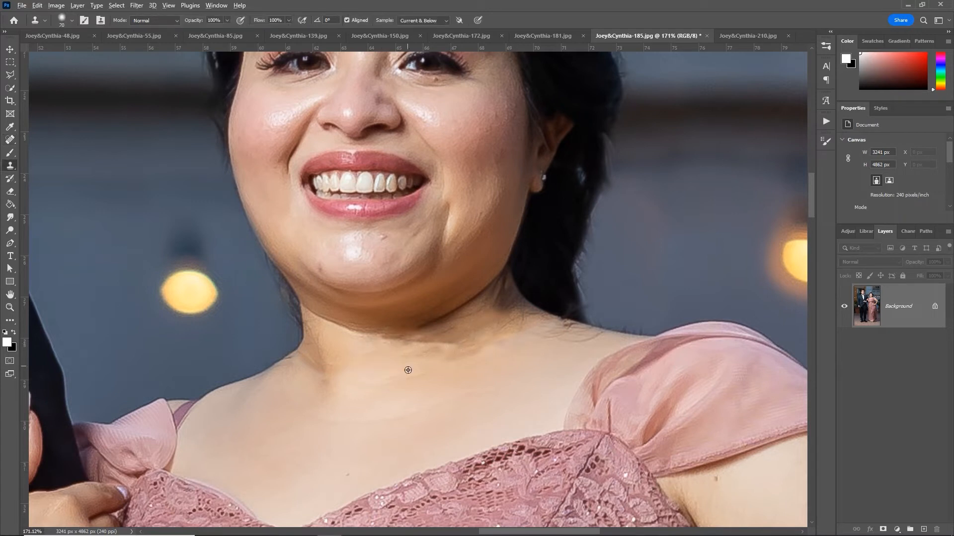
mouse_move(427, 349)
mouse_down()
mouse_move(455, 352)
mouse_move(413, 362)
mouse_move(456, 363)
mouse_move(490, 343)
mouse_move(449, 358)
mouse_move(538, 349)
mouse_up()
alt+click(422, 388)
mouse_move(395, 362)
mouse_down()
mouse_move(417, 357)
mouse_move(409, 356)
mouse_up()
alt+click(349, 375)
drag(336, 369, 339, 396)
Clone wall color at 40% opacity over the bright object between the pink skirt and the terracotta planter
key(z)
mouse_move(412, 379)
mouse_down()
mouse_move(373, 387)
mouse_move(464, 348)
mouse_up()
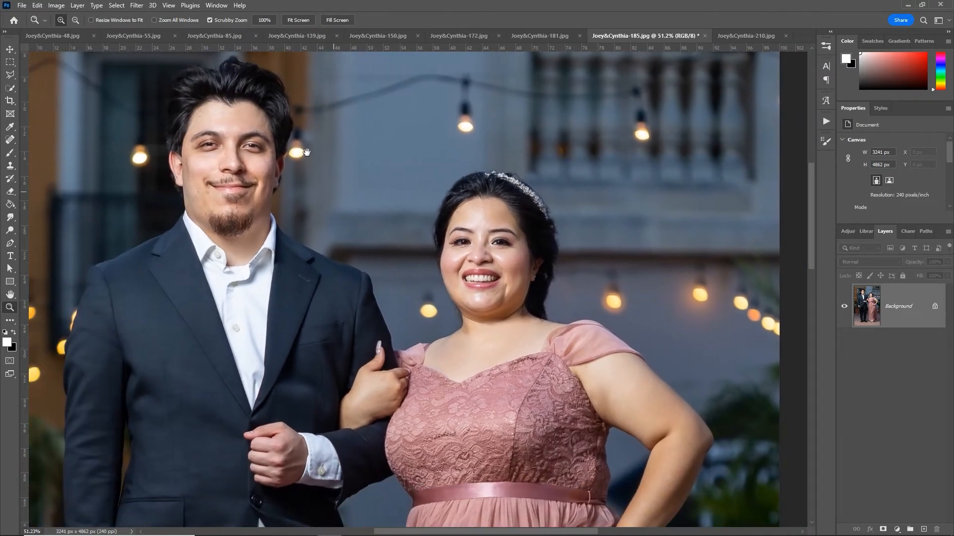
drag(306, 151, 315, 176)
drag(563, 356, 529, 378)
drag(536, 385, 460, 215)
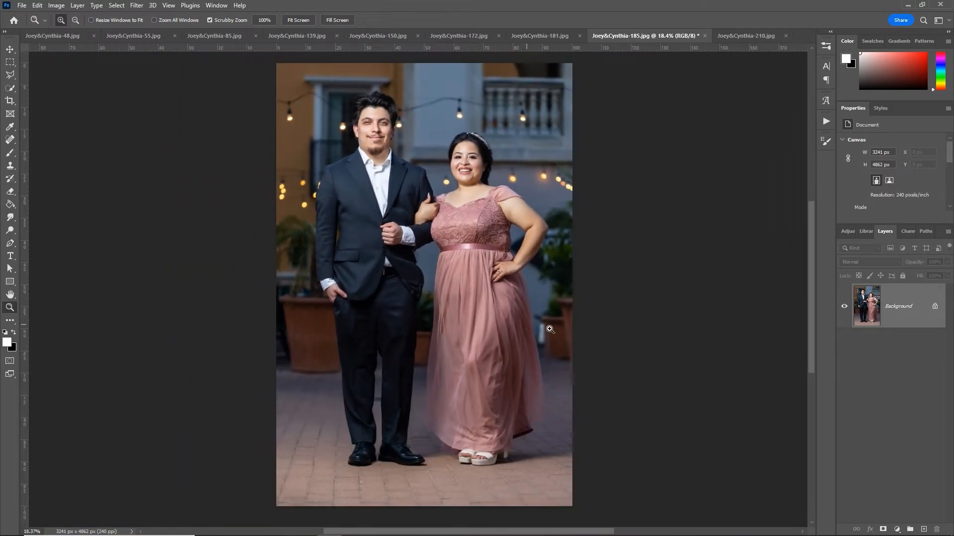
mouse_move(550, 329)
mouse_down()
mouse_move(645, 349)
mouse_move(451, 313)
mouse_move(435, 277)
mouse_move(419, 284)
mouse_move(408, 378)
mouse_move(410, 290)
mouse_up()
key(s)
key(0)
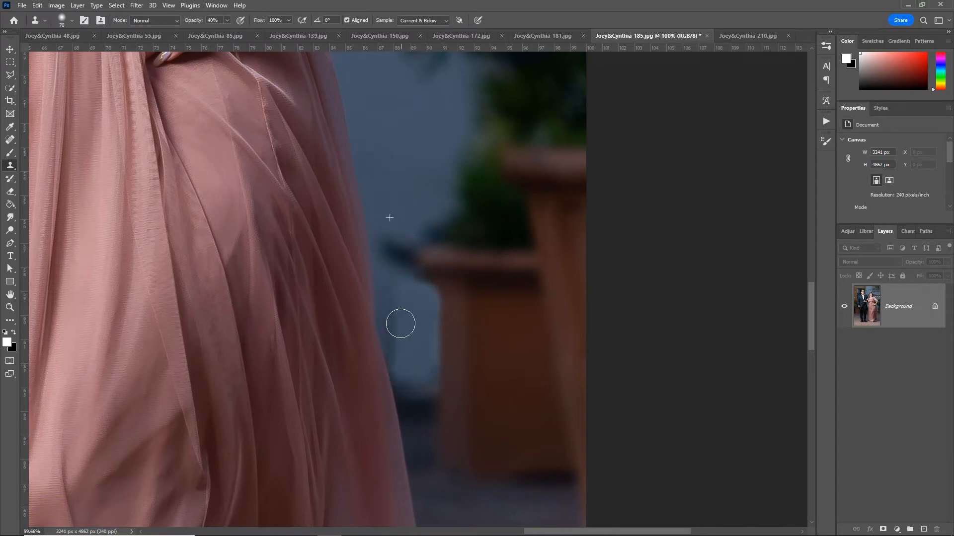
drag(400, 323, 391, 297)
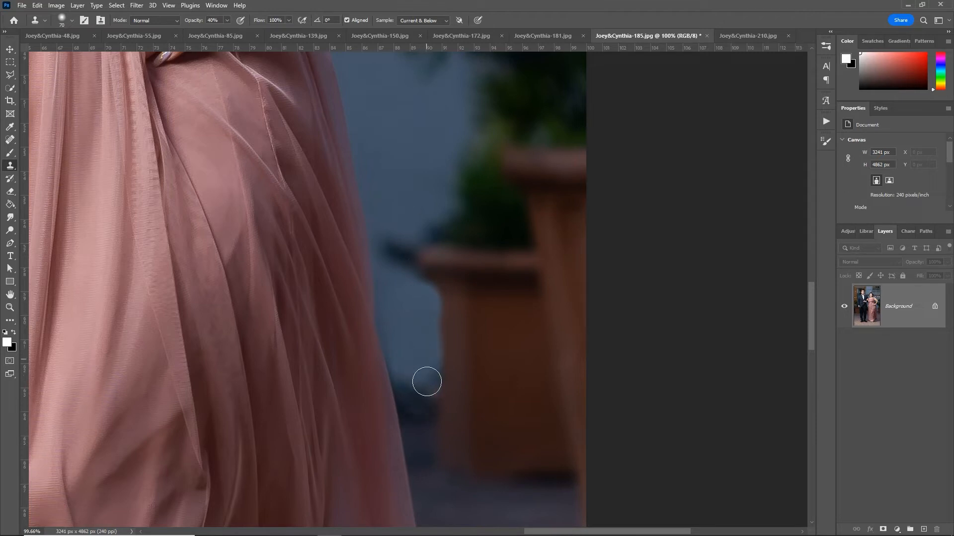
mouse_move(404, 262)
mouse_down()
mouse_move(394, 260)
mouse_move(386, 225)
mouse_move(402, 221)
mouse_up()
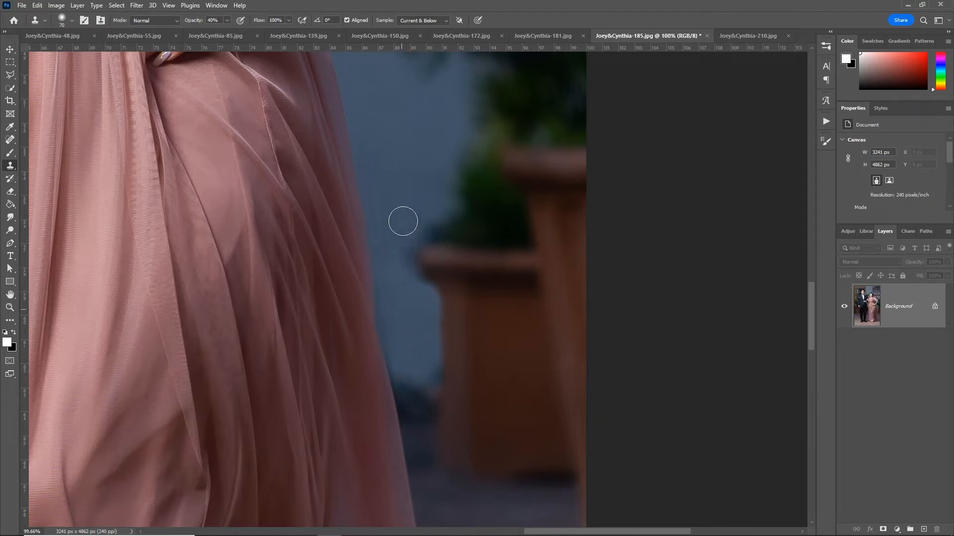
Check the whole 185 photo, close it and save the changes with the offered JPEG options
key(z)
mouse_move(402, 293)
mouse_down()
mouse_move(341, 283)
mouse_move(383, 272)
mouse_move(413, 295)
mouse_up()
key(space)
drag(413, 296, 406, 293)
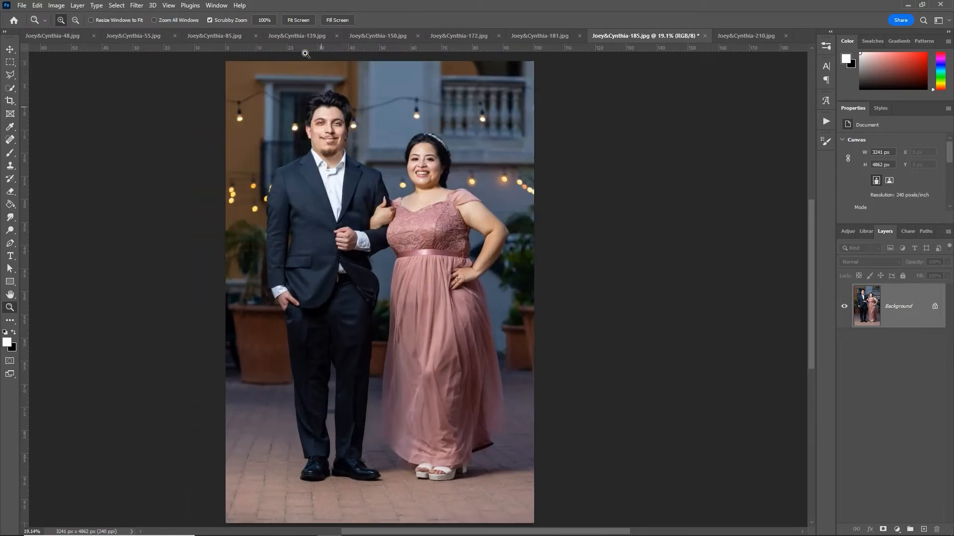
click(708, 36)
key(Return)
key(Return)
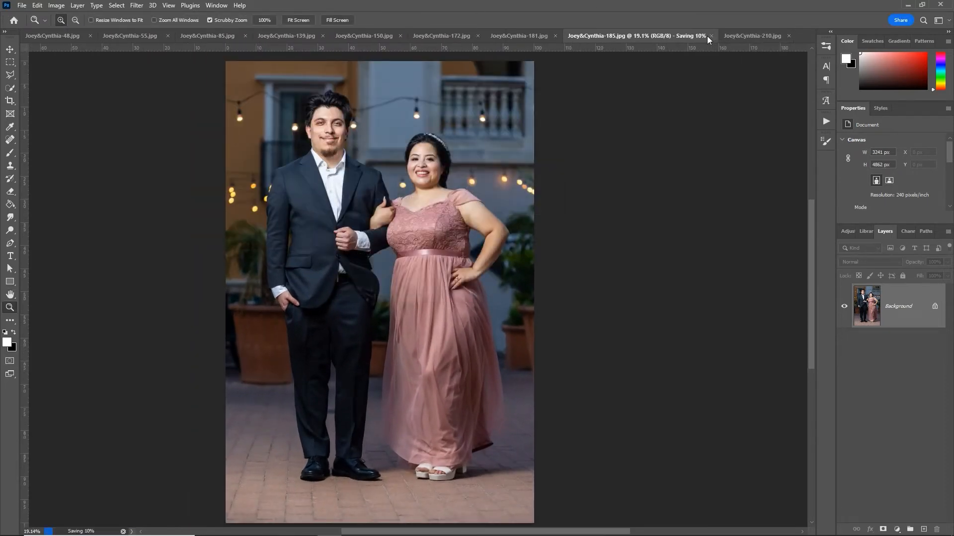
Apply Smart Sharpen to the 48 photo with Amount 162%, Radius 2.2 px, Reduce Noise 55% and Remove set to Lens Blur
drag(479, 172, 479, 203)
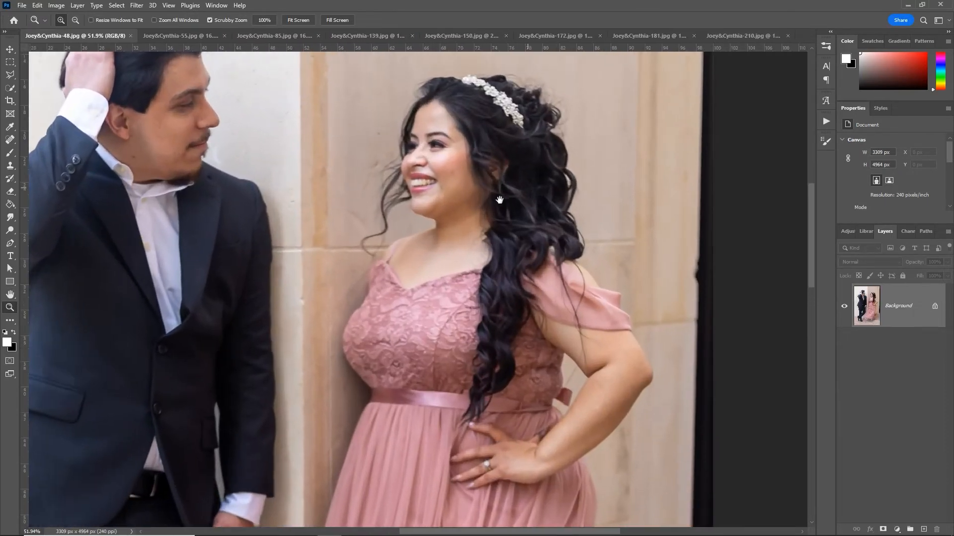
key(space)
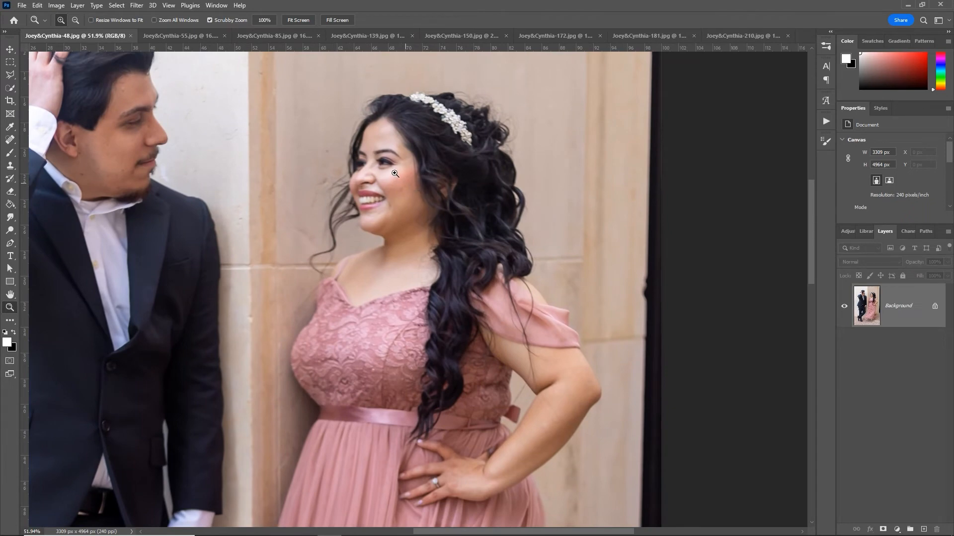
drag(395, 174, 472, 217)
key(space)
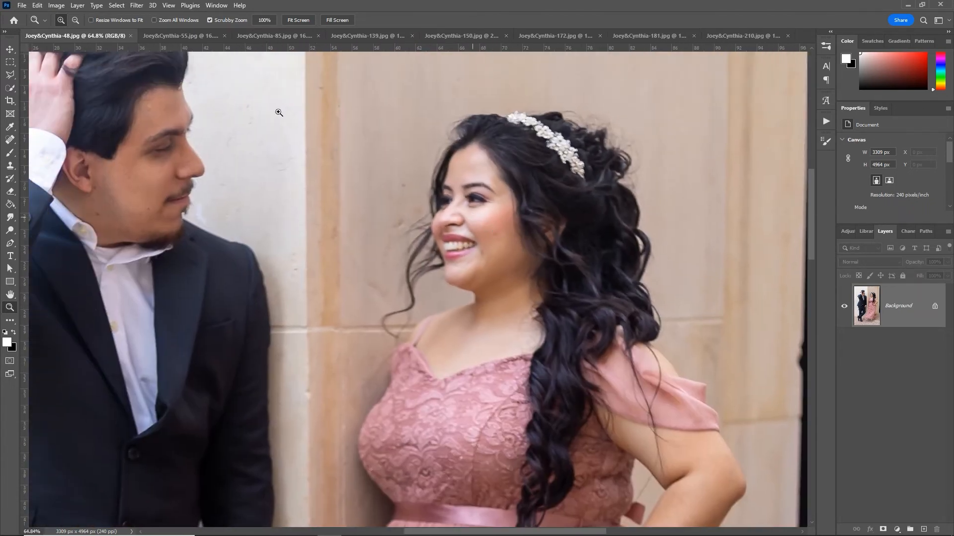
click(137, 5)
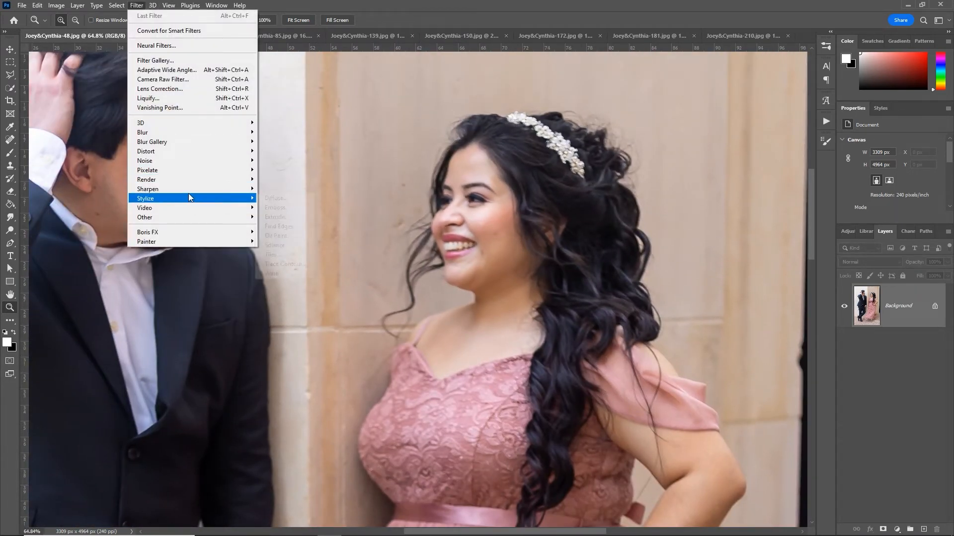
mouse_move(207, 191)
click(281, 217)
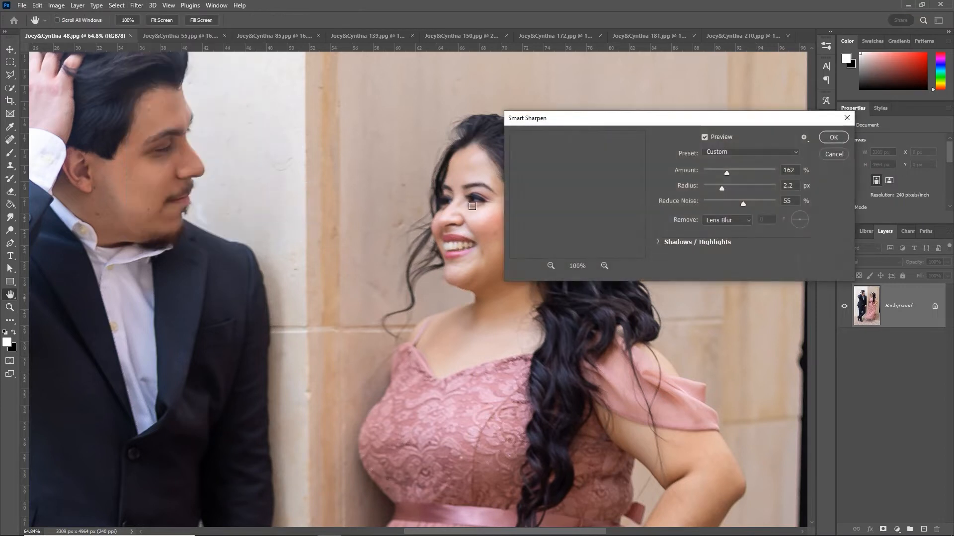
click(834, 138)
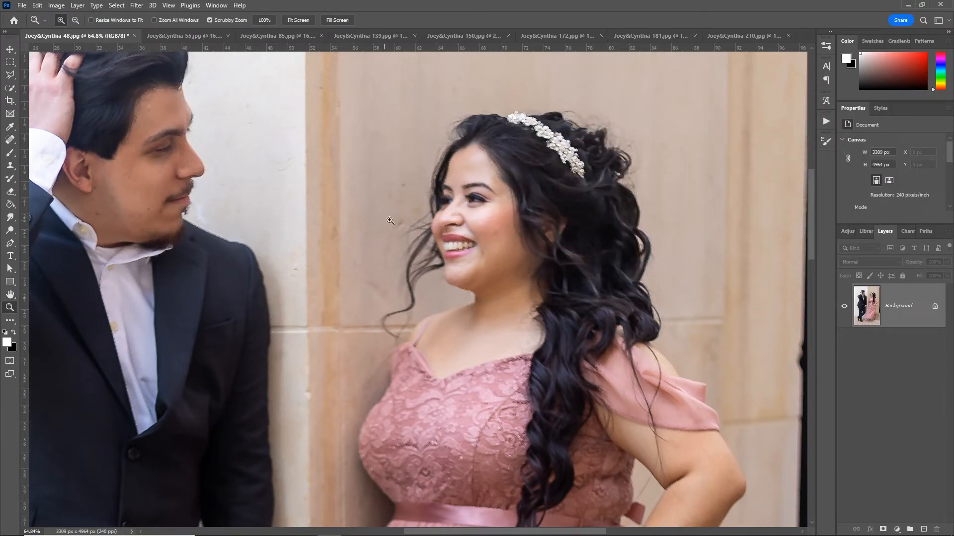
Quick Mask the woman's face, front hair, neck and upper bodice with a 175 px, 52% hardness brush, and convert it into a protecting selection
mouse_move(489, 227)
mouse_down()
mouse_move(497, 227)
mouse_move(455, 209)
mouse_move(465, 223)
mouse_up()
key(q)
key(b)
key(d)
right_click(466, 223)
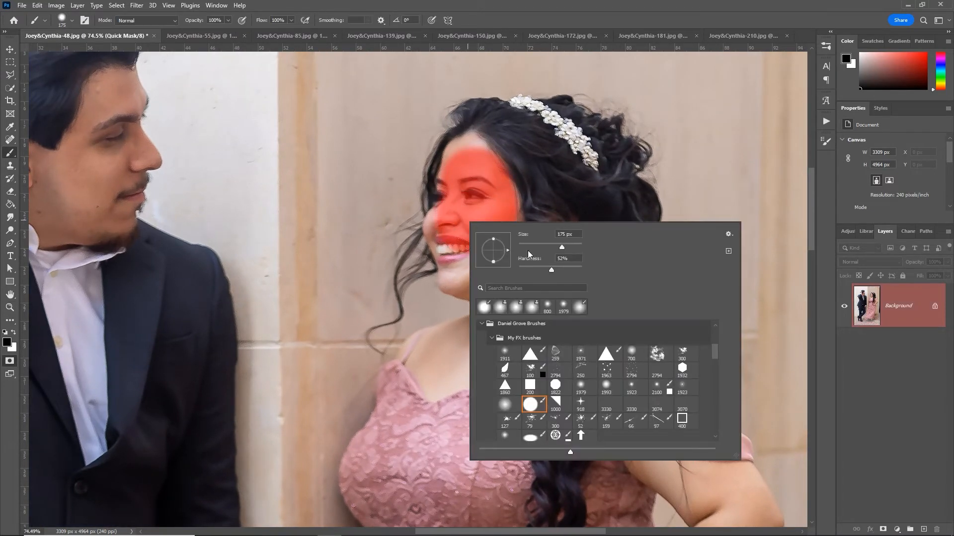
key(Return)
mouse_move(498, 189)
mouse_down()
mouse_move(477, 154)
mouse_move(447, 144)
mouse_move(456, 200)
mouse_move(433, 221)
mouse_move(450, 246)
mouse_move(469, 252)
mouse_move(471, 275)
mouse_move(497, 280)
mouse_move(505, 306)
mouse_move(475, 351)
mouse_move(438, 356)
mouse_move(412, 383)
mouse_move(410, 443)
mouse_move(522, 159)
mouse_move(492, 107)
mouse_up()
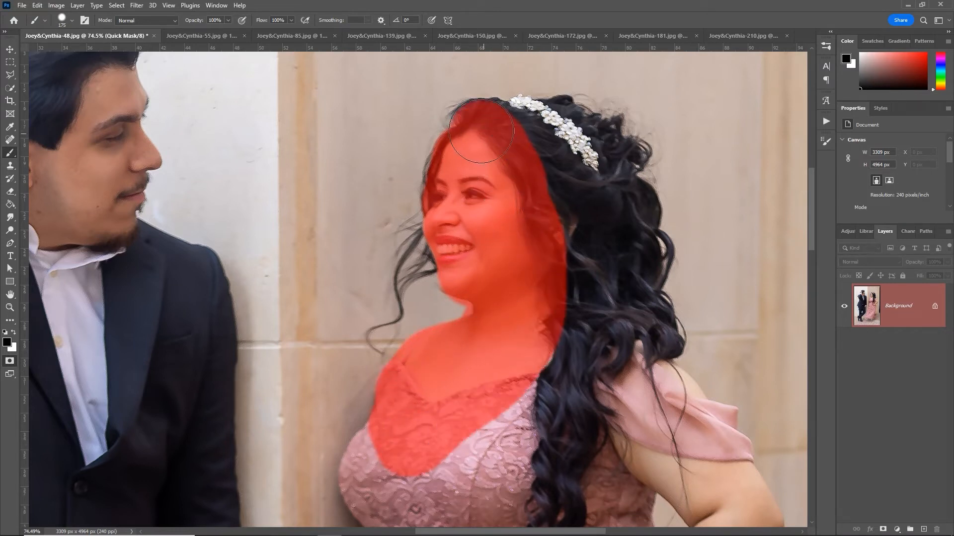
key(q)
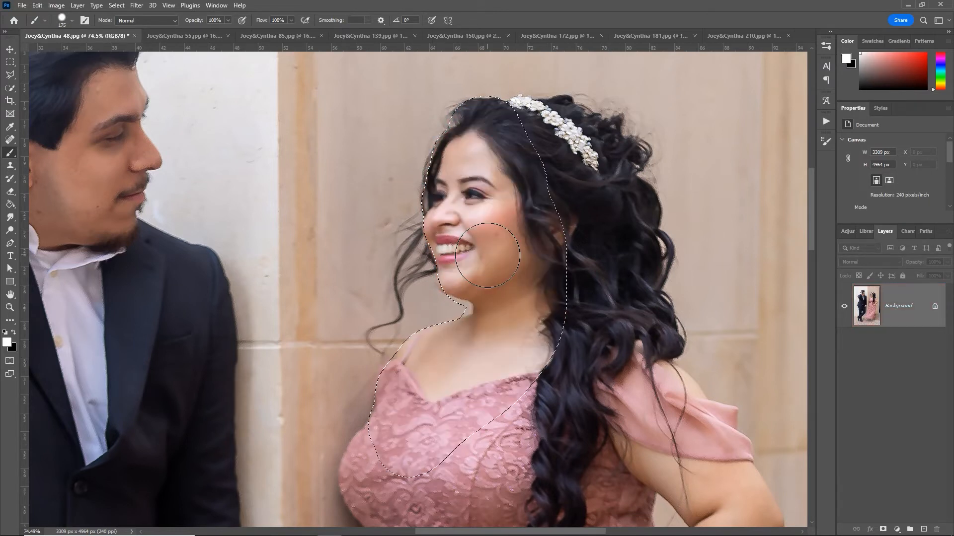
Clone the stone wall at 100% opacity over the stray hair hanging in front of the woman's face and shoulder
key(s)
mouse_move(403, 218)
mouse_down()
mouse_move(407, 244)
mouse_move(412, 209)
mouse_move(427, 259)
mouse_move(412, 283)
mouse_move(393, 252)
mouse_up()
key(0)
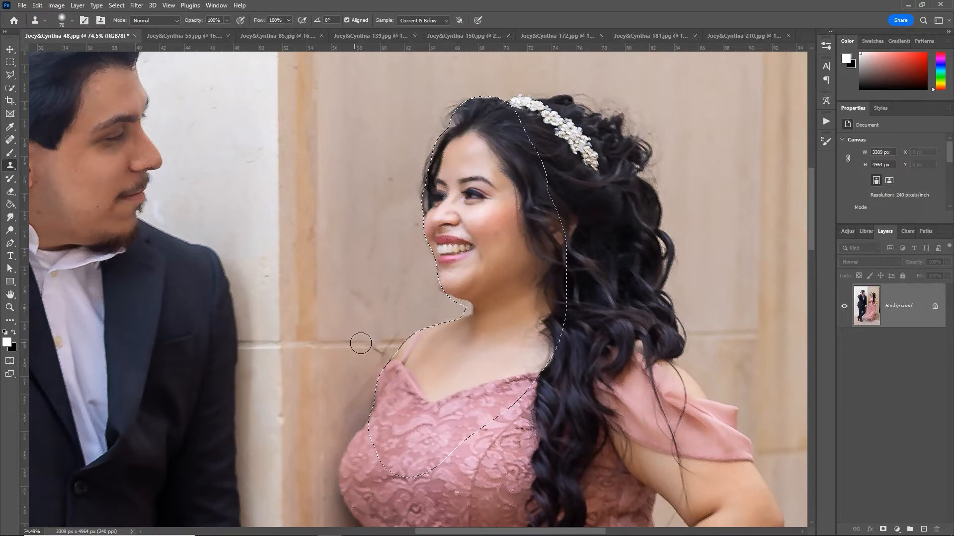
drag(367, 342, 374, 349)
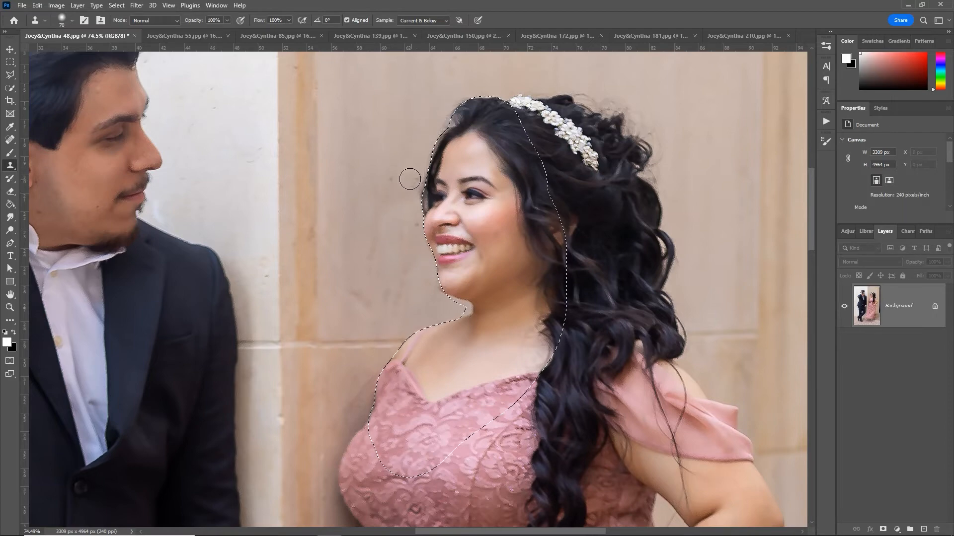
drag(698, 302, 619, 238)
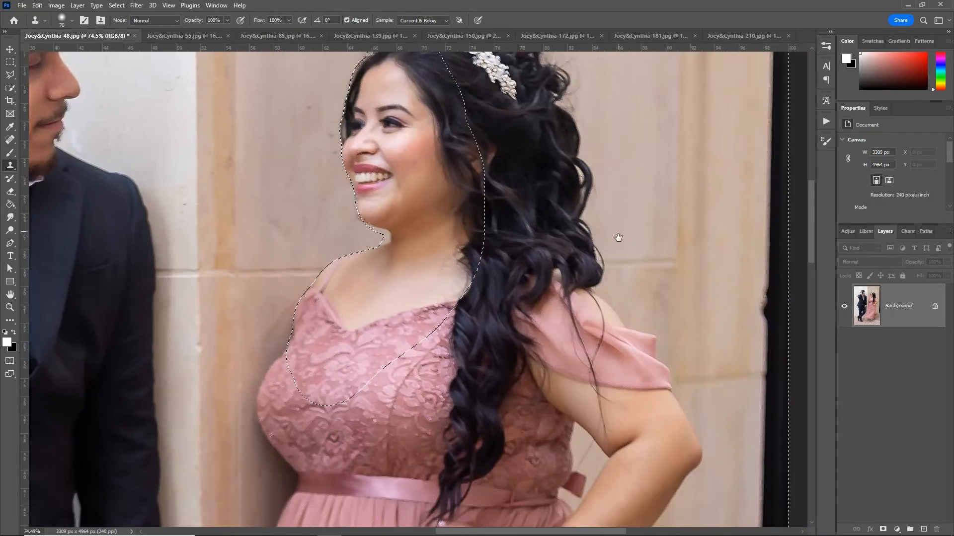
Deselect and remove the stray hairs lying across the woman's pink sleeve, shoulder and upper arm with the Spot Healing Brush
mouse_move(650, 416)
mouse_down()
mouse_move(673, 413)
mouse_move(628, 390)
mouse_up()
key(j)
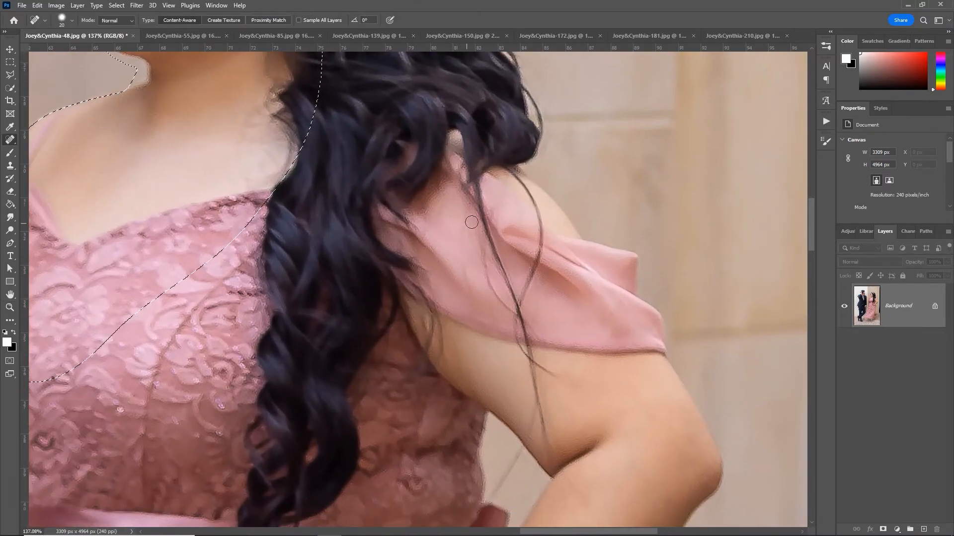
key(ctrl+d)
drag(479, 196, 525, 341)
drag(525, 339, 526, 343)
drag(525, 346, 545, 368)
drag(537, 250, 540, 214)
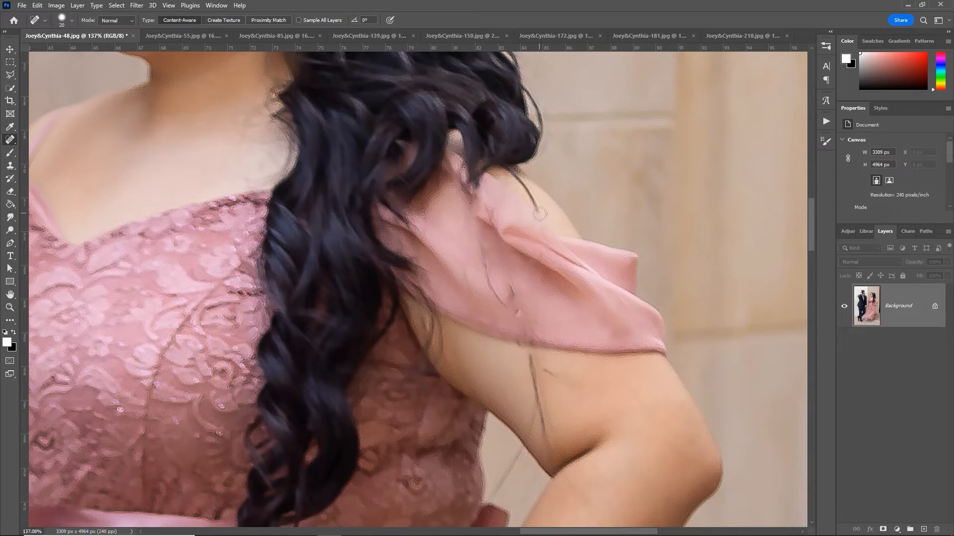
drag(514, 176, 514, 174)
mouse_move(486, 248)
mouse_down()
mouse_move(508, 310)
mouse_move(509, 296)
mouse_move(533, 397)
mouse_move(542, 382)
mouse_move(536, 431)
mouse_up()
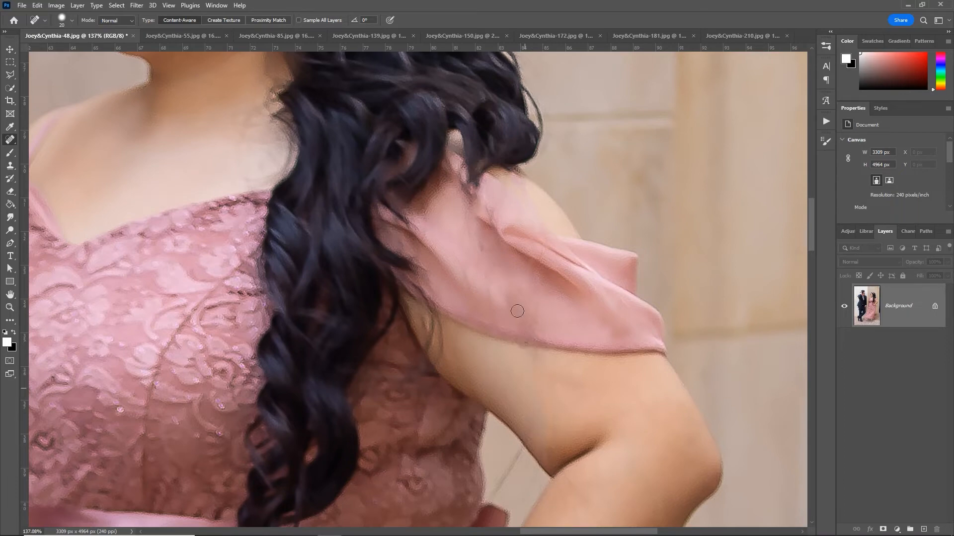
Remove the stray strand sticking up from the top of the man's hair with the Spot Healing Brush
key(z)
drag(480, 223, 437, 223)
drag(299, 97, 348, 99)
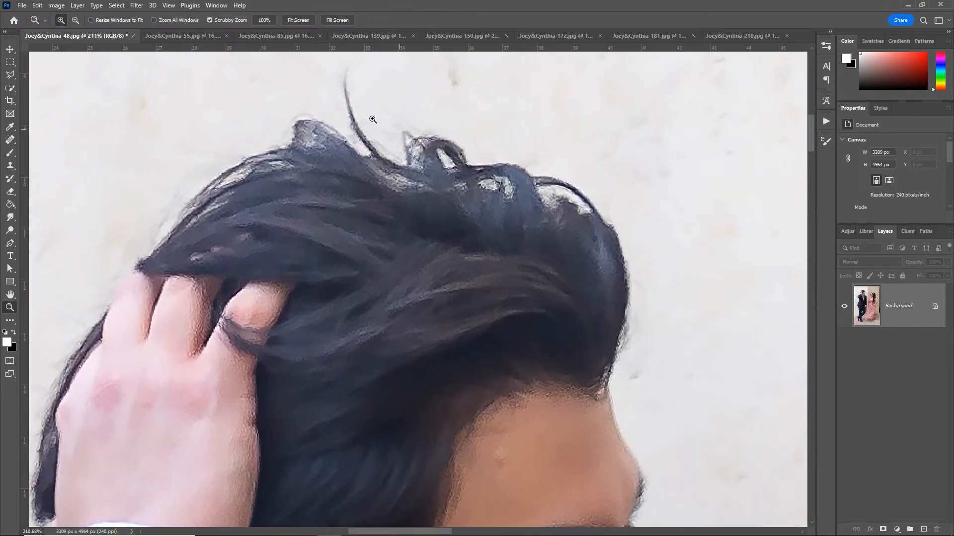
key(j)
drag(380, 151, 346, 61)
key(z)
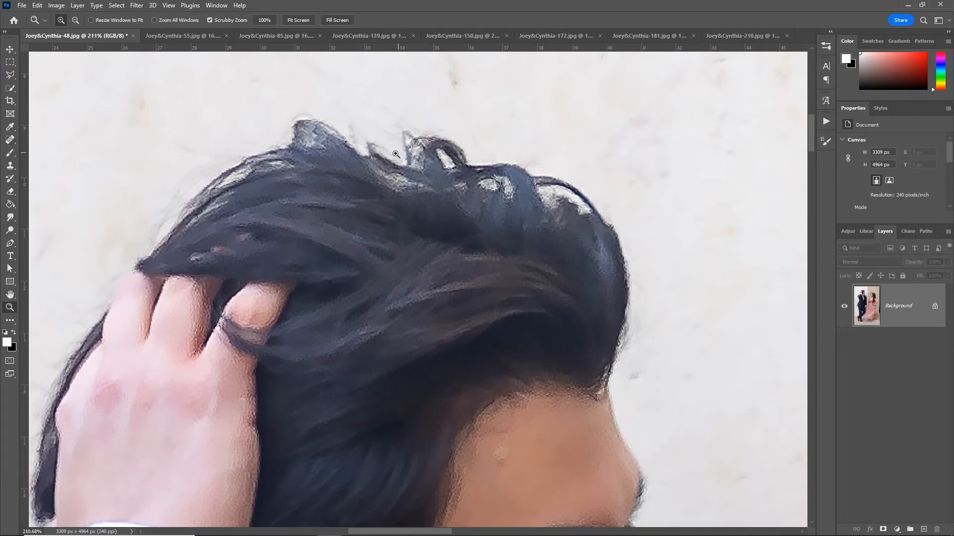
drag(395, 154, 283, 170)
drag(491, 236, 438, 110)
key(j)
mouse_move(559, 407)
mouse_down()
mouse_move(594, 382)
mouse_move(525, 348)
mouse_move(500, 283)
mouse_move(490, 343)
mouse_up()
Check the whole 48 photo, close it and save the changes with the offered JPEG options
key(z)
drag(517, 219, 542, 211)
click(135, 36)
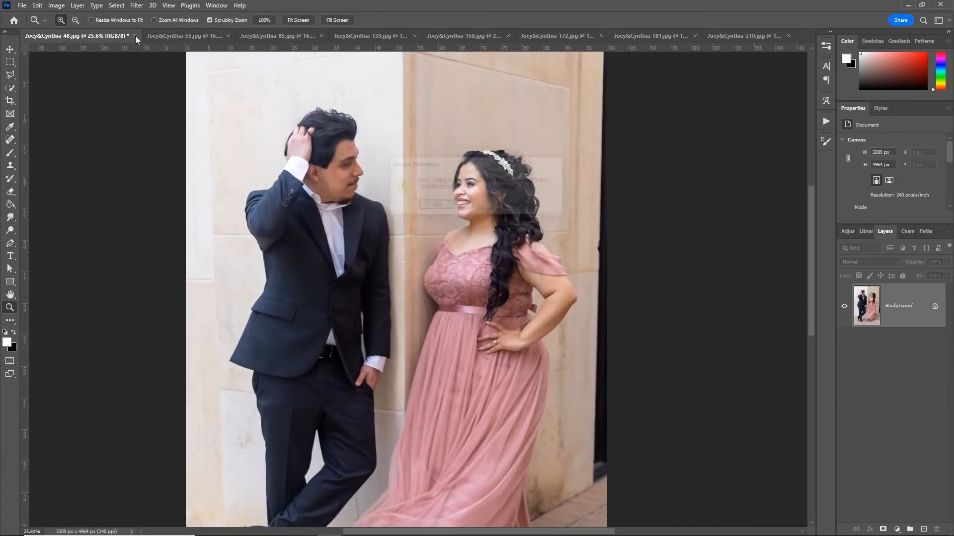
key(Return)
key(Return)
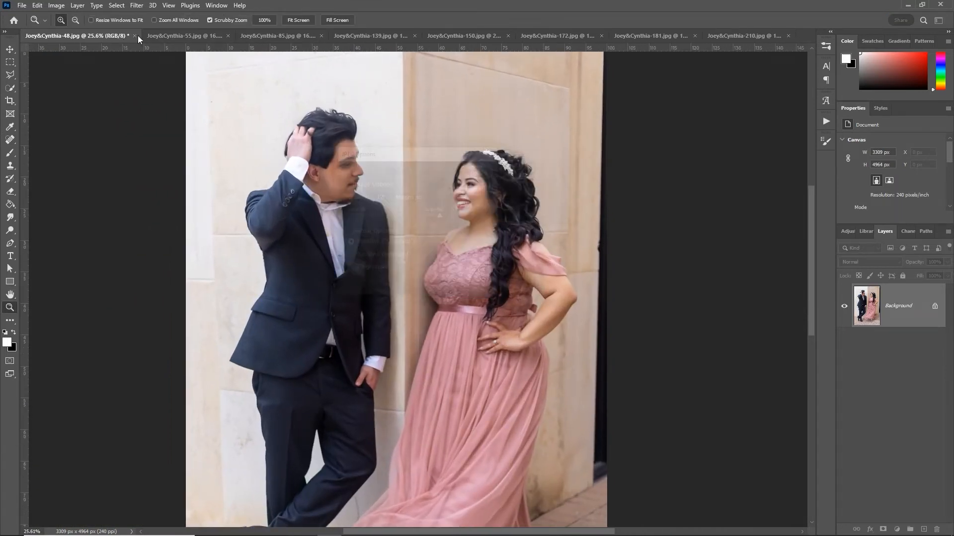
Try to remove the wall lamp in the 55 photo with a Content-Aware Fill of a rectangular selection, and undo it
drag(426, 89, 476, 100)
key(m)
drag(556, 373, 259, 149)
key(ctrl+j)
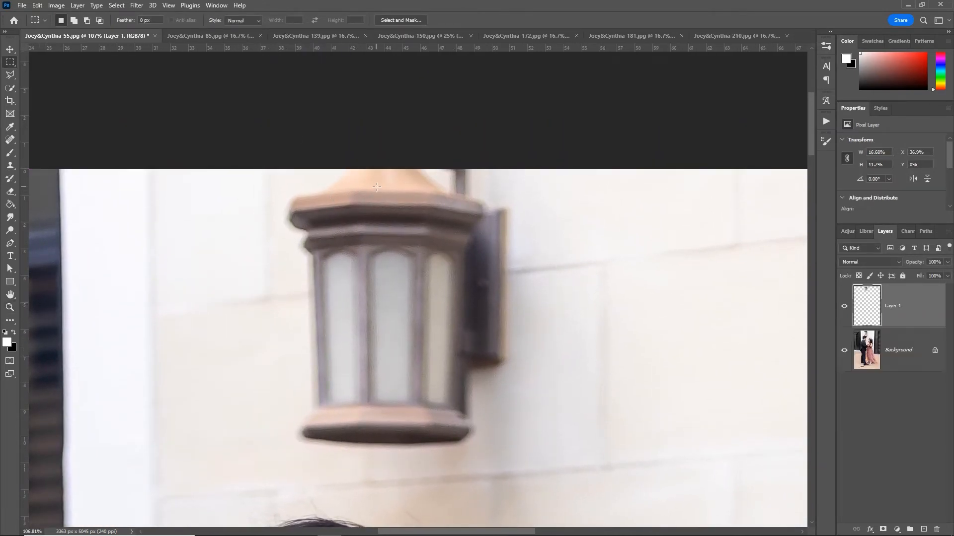
key(ctrl+z)
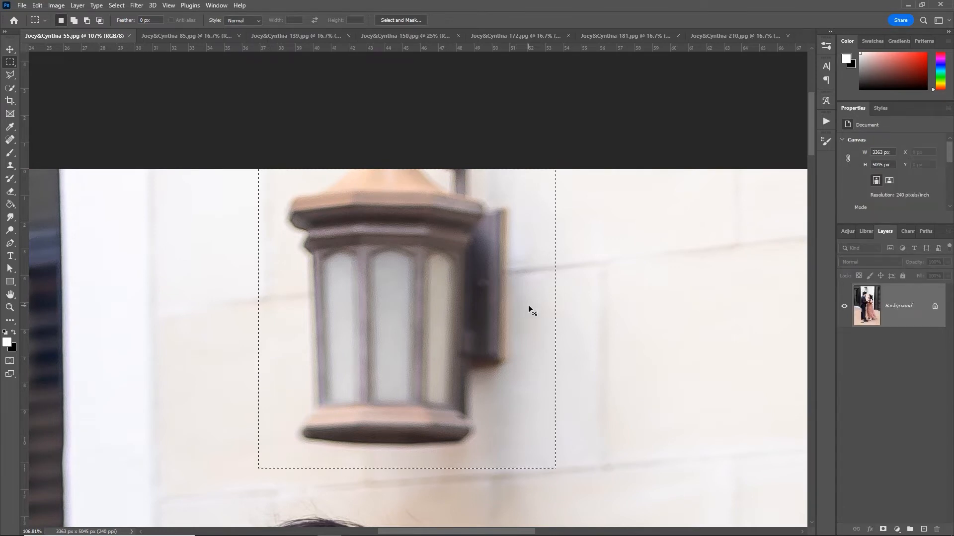
key(shift+BackSpace)
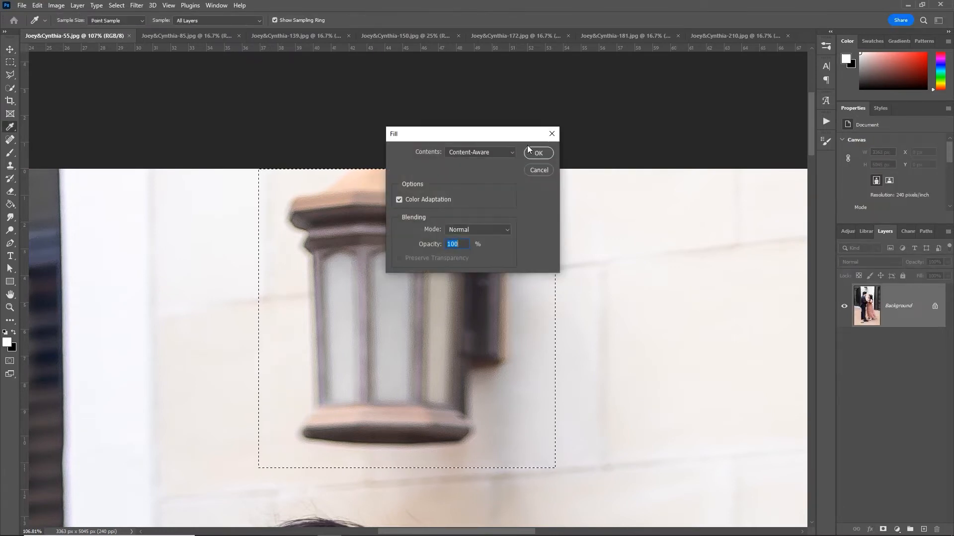
click(527, 148)
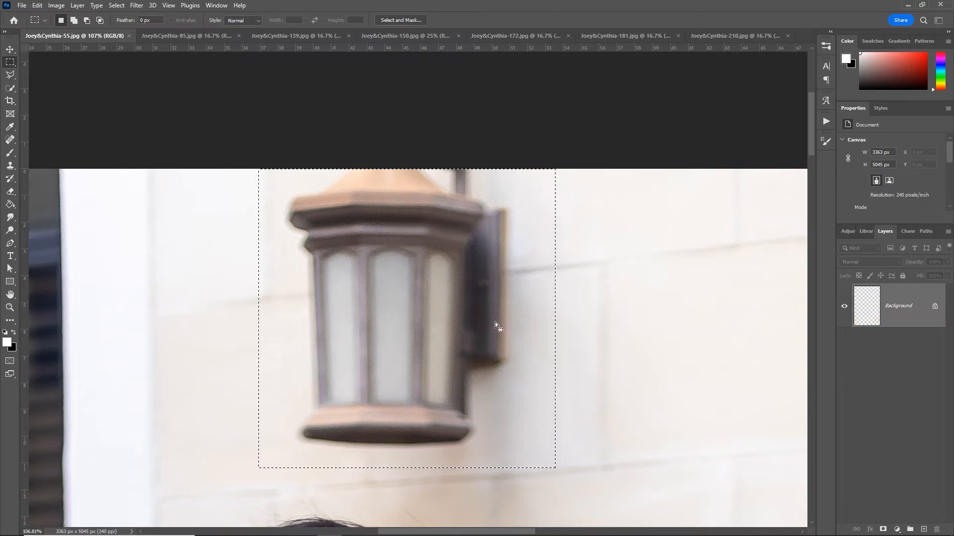
key(ctrl+d)
key(z)
mouse_move(505, 341)
mouse_down()
mouse_move(464, 346)
mouse_move(456, 325)
mouse_move(481, 326)
mouse_move(478, 306)
mouse_up()
key(ctrl+z)
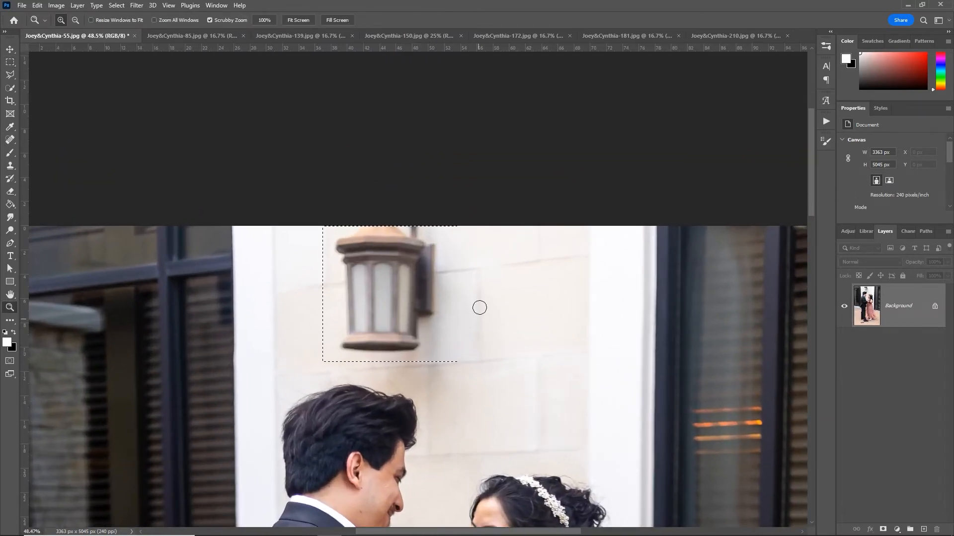
Deselect and clone the plain wall over the lamp at 100% opacity, enlarging the brush to 200 px
key(s)
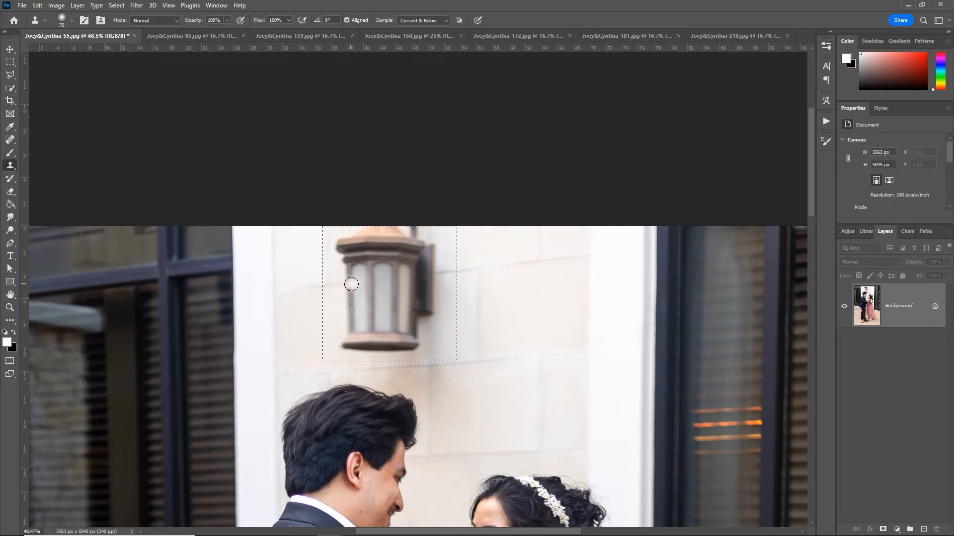
drag(351, 284, 353, 286)
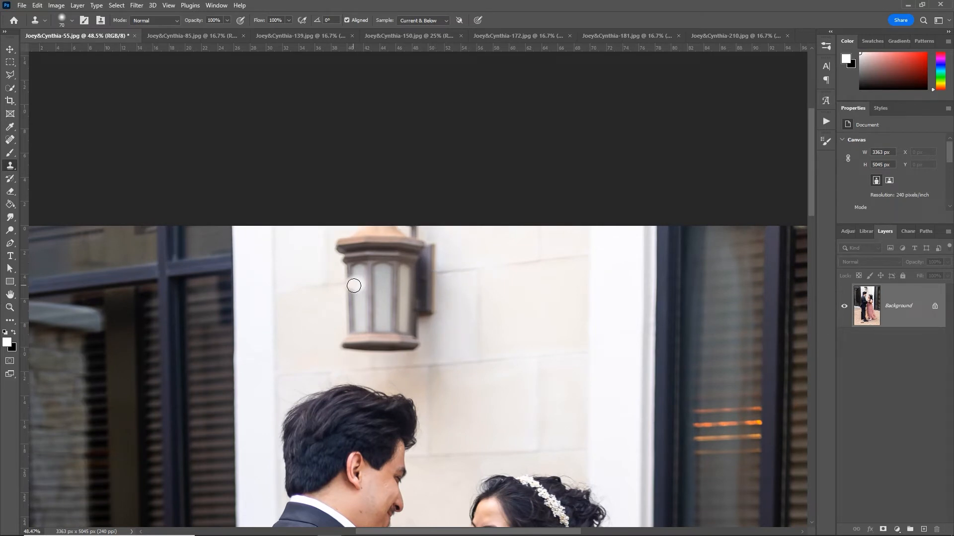
mouse_move(353, 286)
mouse_down()
mouse_move(353, 337)
mouse_move(409, 340)
mouse_move(423, 289)
mouse_move(412, 295)
mouse_move(402, 275)
mouse_move(421, 282)
mouse_move(400, 246)
mouse_move(428, 244)
mouse_up()
key(bracketright)
key(bracketright)
alt+click(523, 300)
mouse_move(369, 241)
mouse_down()
mouse_move(352, 249)
mouse_move(362, 252)
mouse_up()
Blend the leftover lamp shadows into the wall above the couple with the Clone Stamp at 50% opacity
alt+click(541, 308)
key(5)
mouse_move(468, 309)
mouse_down()
mouse_move(441, 292)
mouse_move(452, 294)
mouse_move(436, 343)
mouse_move(434, 294)
mouse_move(433, 343)
mouse_move(376, 342)
mouse_move(390, 357)
mouse_move(370, 354)
mouse_move(383, 351)
mouse_move(387, 366)
mouse_move(358, 365)
mouse_up()
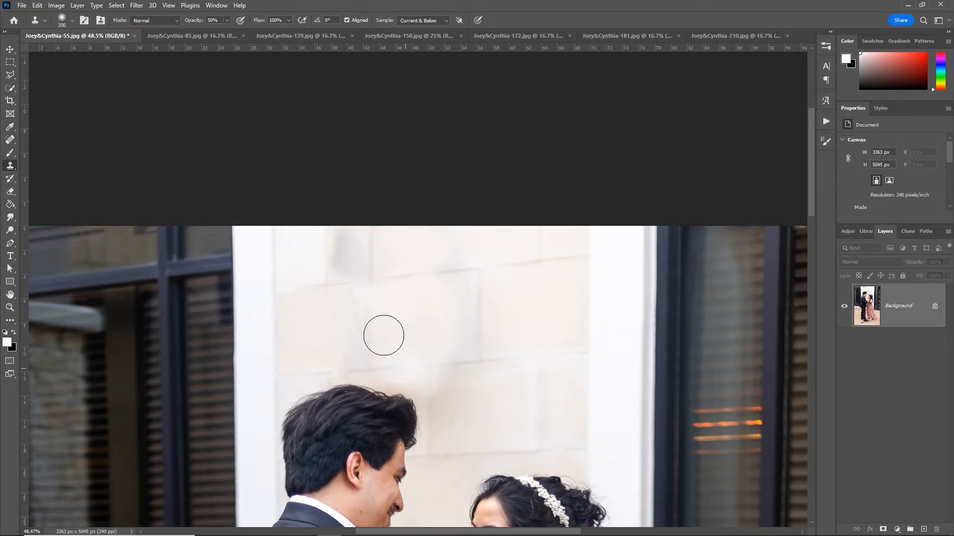
alt+click(526, 353)
mouse_move(446, 371)
mouse_down()
mouse_move(462, 340)
mouse_move(430, 395)
mouse_move(450, 401)
mouse_move(456, 380)
mouse_move(461, 410)
mouse_up()
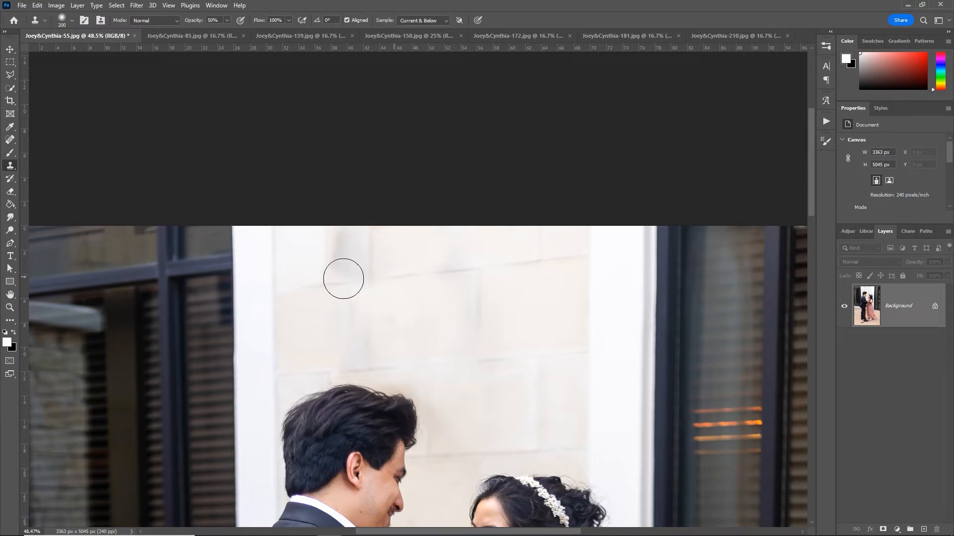
drag(343, 284, 334, 231)
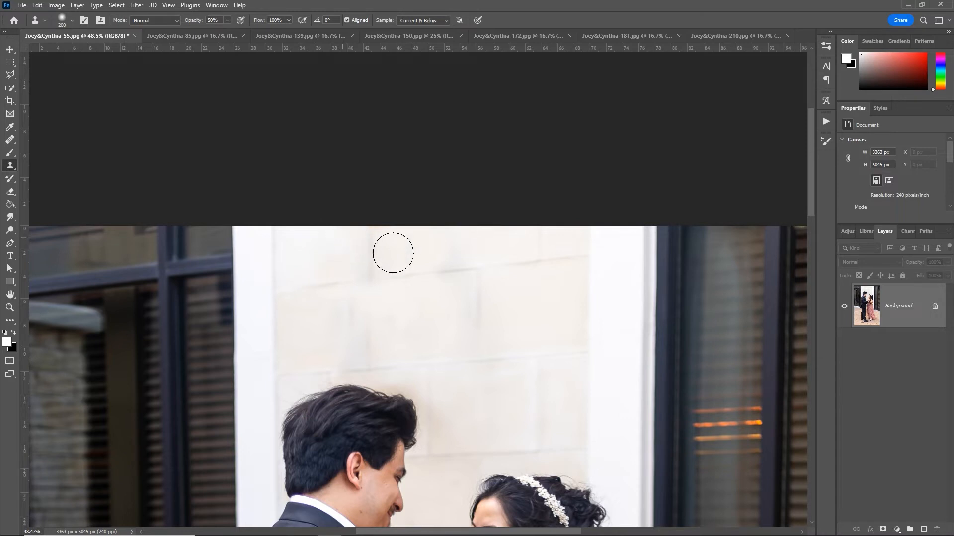
Select the round drain cover on the paving near the man's shoe with a rectangular marquee and fill it with Content-Aware
key(z)
drag(546, 404, 483, 390)
key(space)
drag(483, 390, 480, 291)
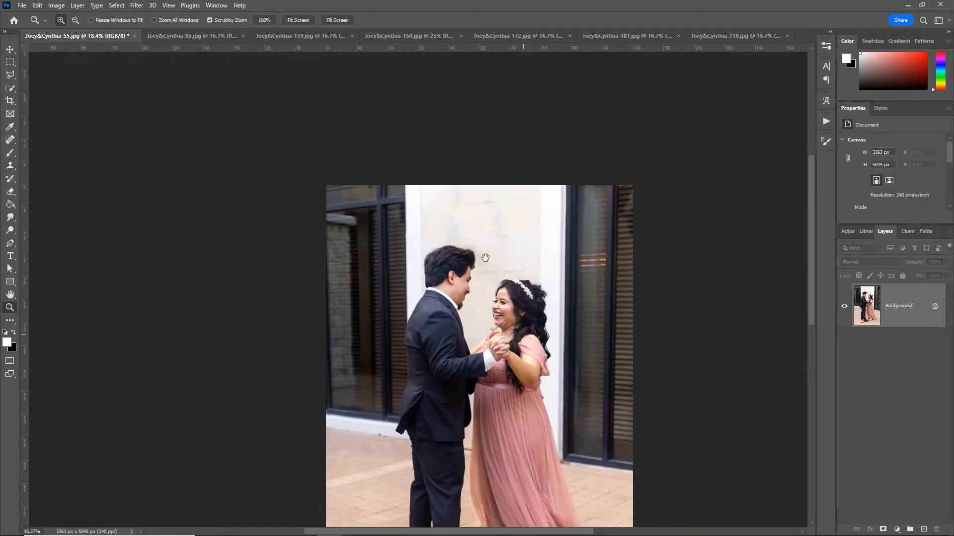
drag(485, 258, 476, 237)
drag(444, 426, 426, 278)
drag(347, 353, 346, 305)
drag(351, 305, 426, 309)
key(space)
drag(418, 311, 415, 337)
key(m)
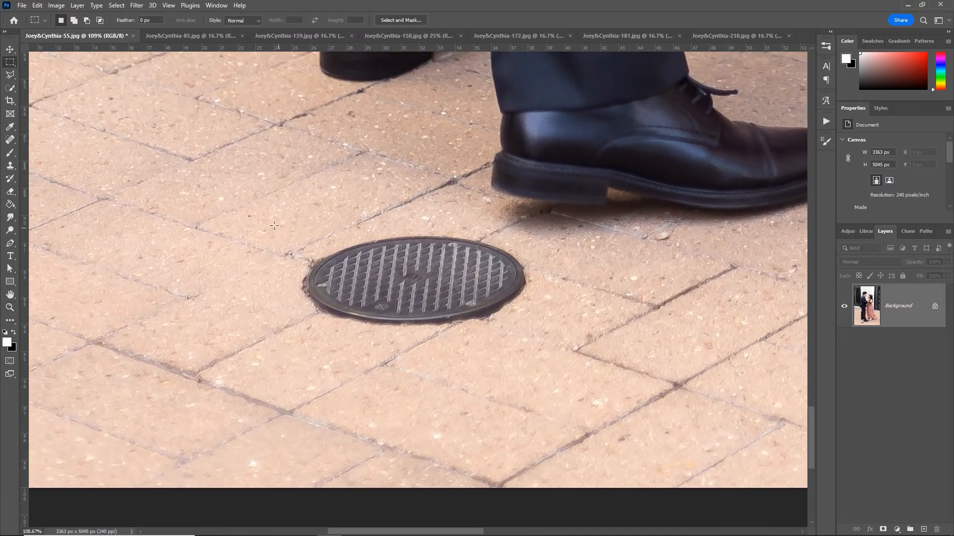
drag(276, 227, 555, 337)
key(shift+F5)
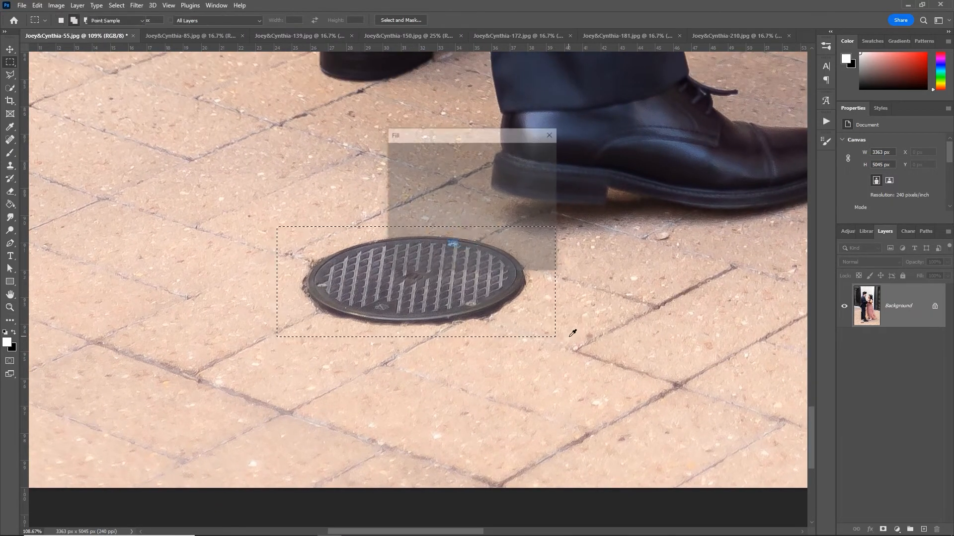
key(Return)
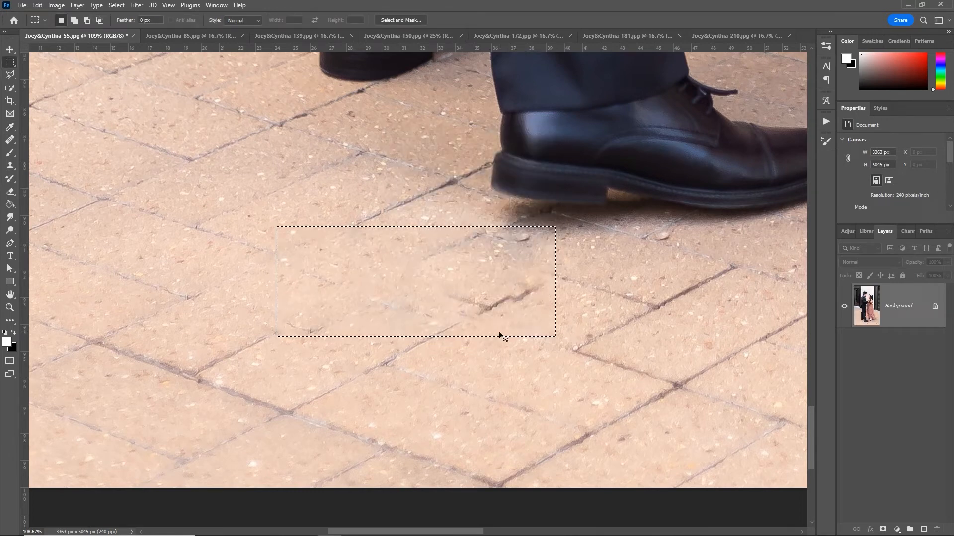
Deselect and clone clean paving at 50% opacity over the leftover marks where the drain cover was
key(ctrl+d)
key(s)
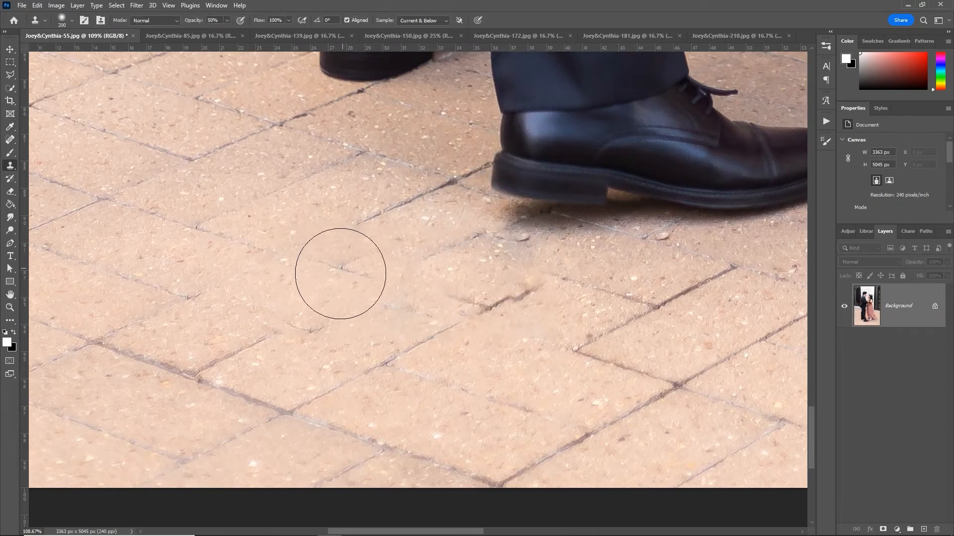
mouse_move(341, 278)
mouse_down()
mouse_move(440, 297)
mouse_move(428, 307)
mouse_up()
Spot-heal the stray curl beside the woman's chin and the thin line on the wall in front of her nose
key(z)
drag(478, 282, 439, 363)
drag(488, 163, 436, 312)
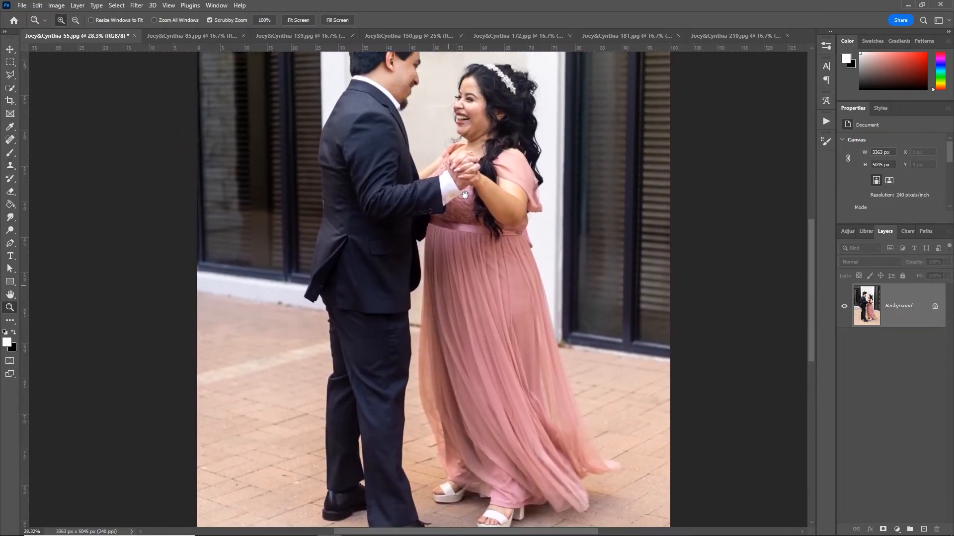
drag(480, 113, 511, 184)
drag(508, 186, 532, 206)
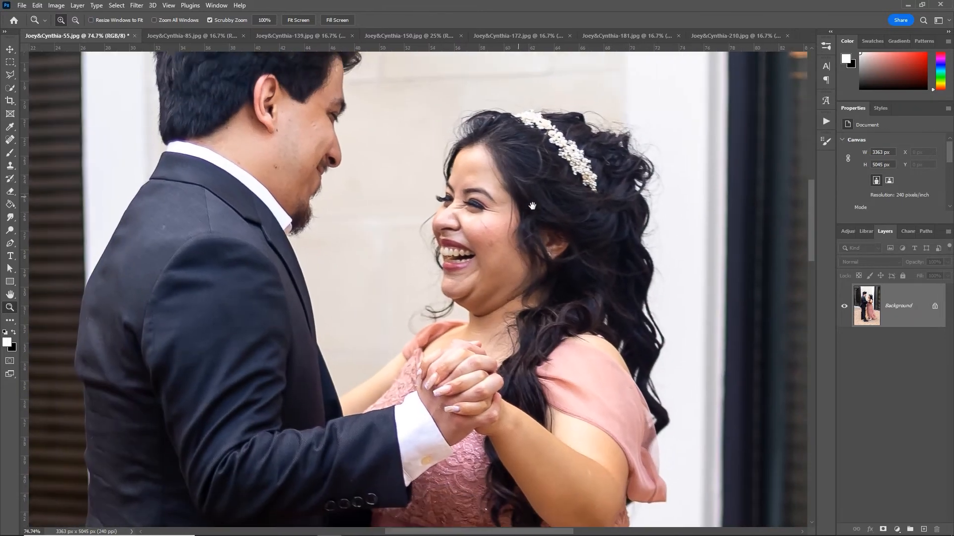
key(j)
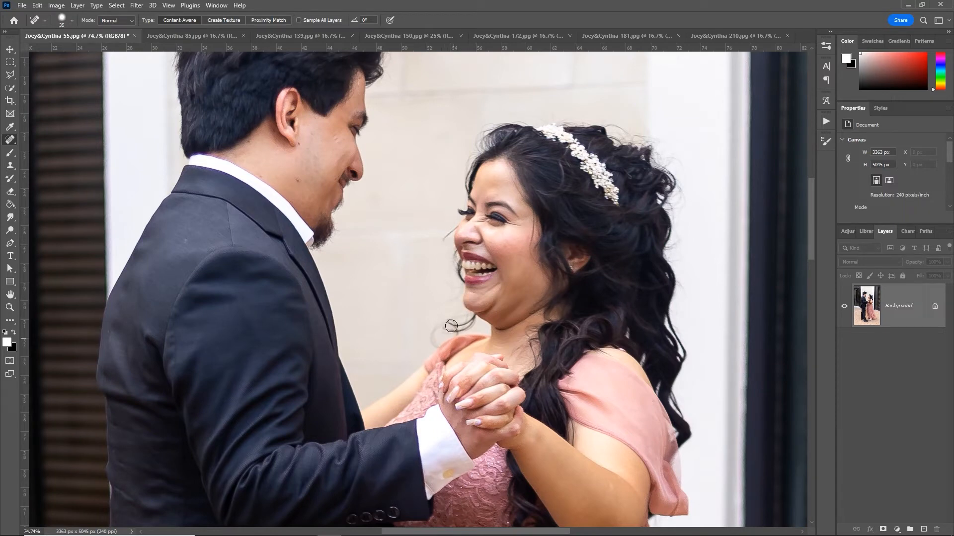
drag(443, 328, 446, 328)
key(z)
mouse_move(498, 255)
mouse_down()
mouse_move(460, 246)
mouse_move(519, 249)
mouse_move(505, 250)
mouse_up()
key(j)
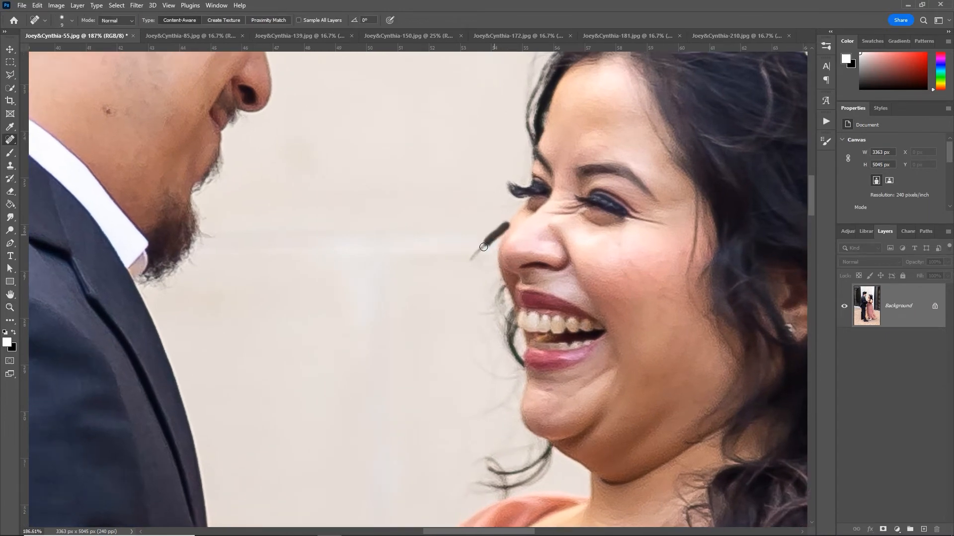
mouse_move(465, 264)
mouse_down()
mouse_move(459, 251)
mouse_move(443, 258)
mouse_move(443, 235)
mouse_move(420, 236)
mouse_up()
Clone clean areas at 50% opacity over the dark marks where the white wall base meets the paving behind the man
key(z)
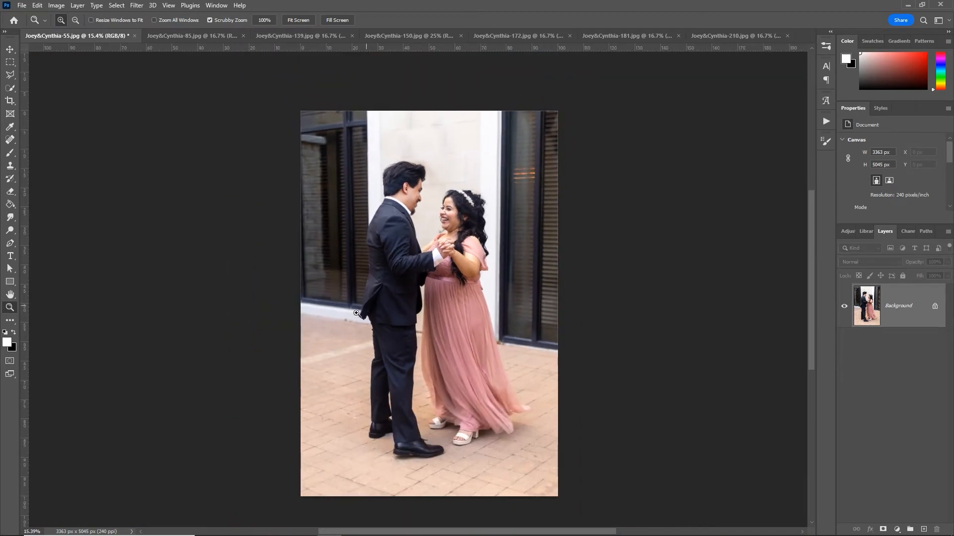
drag(332, 319, 370, 334)
key(s)
alt+click(328, 326)
click(401, 333)
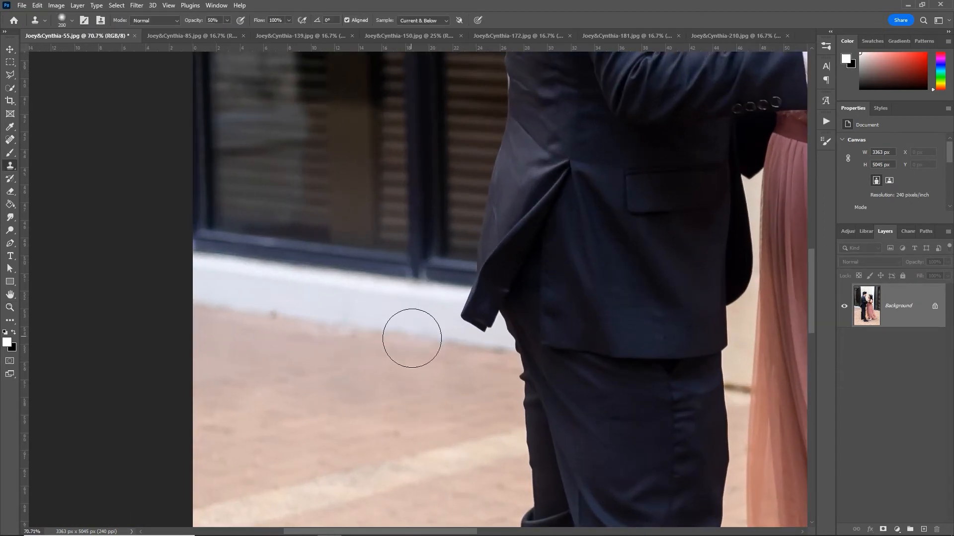
Check the whole 55 photo, close it and save the changes as a JPEG with quality 12
key(z)
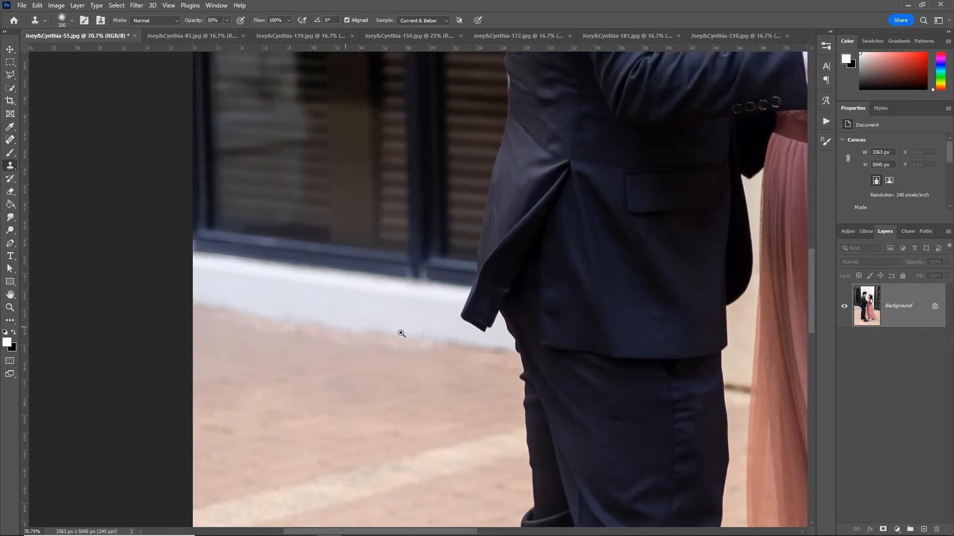
drag(401, 332, 332, 340)
drag(506, 286, 544, 264)
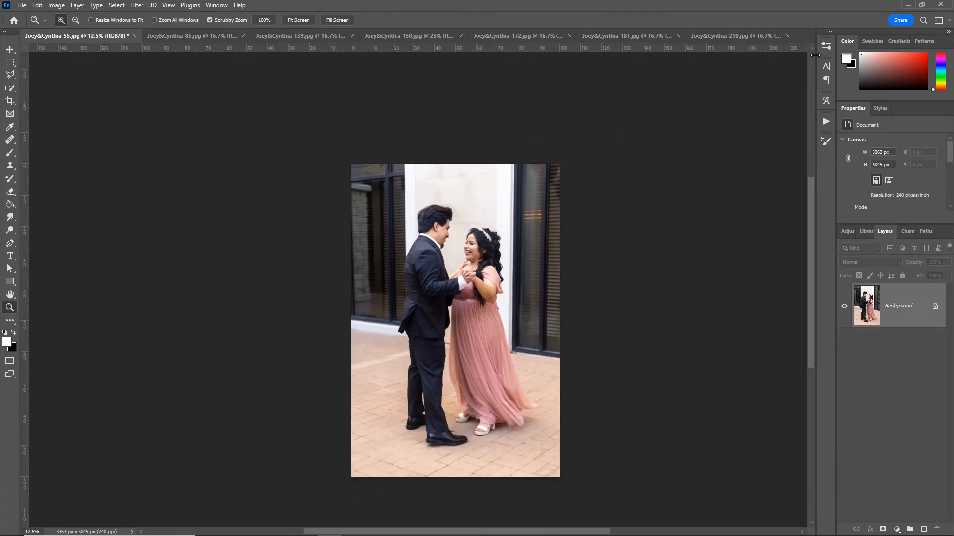
key(ctrl+w)
click(444, 204)
text(12)
key(Return)
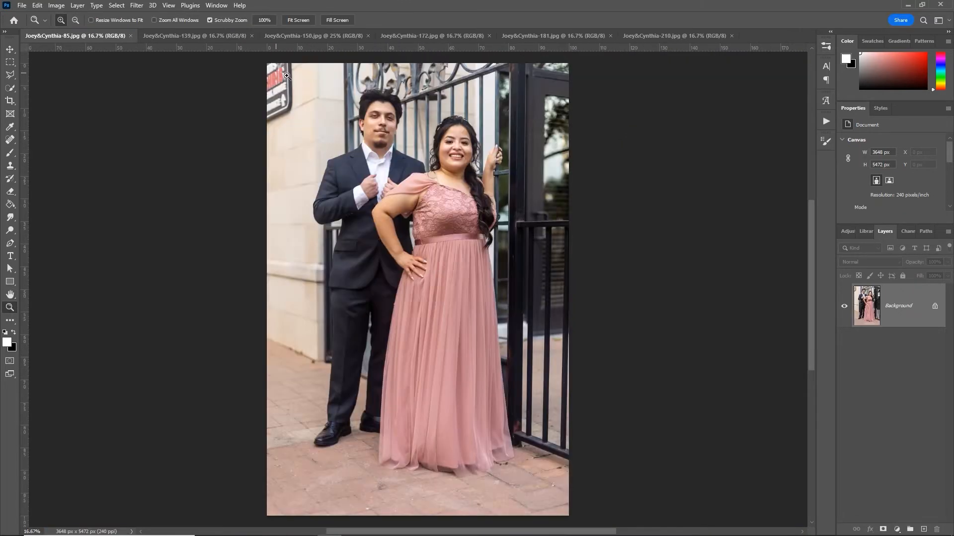
Outline the restaurant sign in the upper corner of the 85 photo with the Polygonal Lasso and fill it with Content-Aware
drag(287, 75, 398, 147)
key(l)
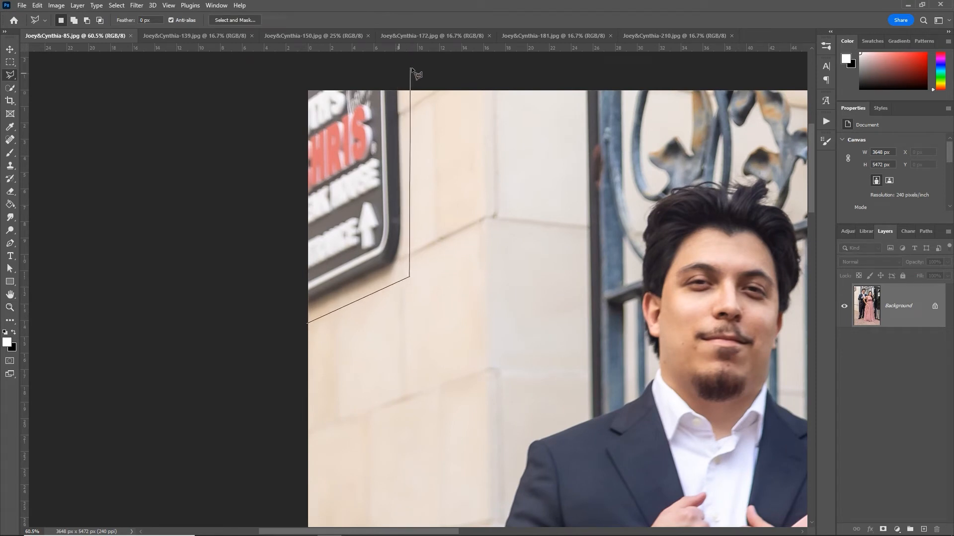
click(308, 327)
key(Delete)
key(Return)
Spot-heal the white speck on the brick paving near the lower edge of the 85 photo
key(z)
drag(437, 292, 308, 301)
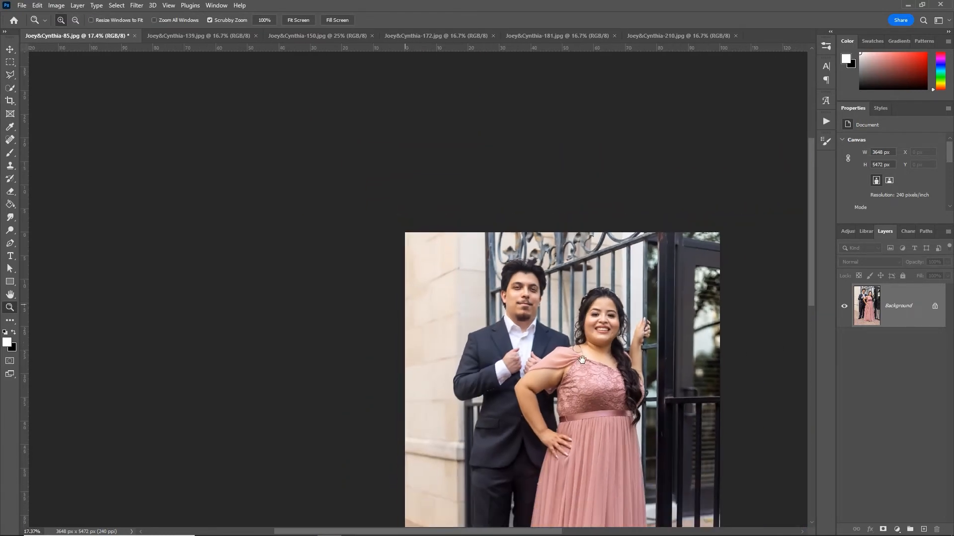
drag(580, 359, 527, 222)
drag(566, 314, 507, 338)
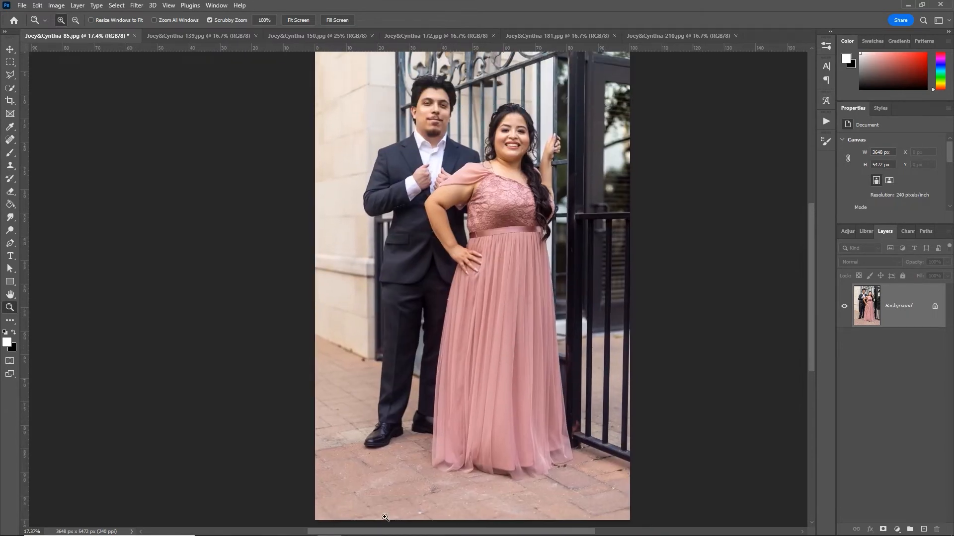
drag(419, 515, 434, 445)
mouse_move(433, 446)
mouse_down()
mouse_move(472, 435)
mouse_move(571, 442)
mouse_up()
key(j)
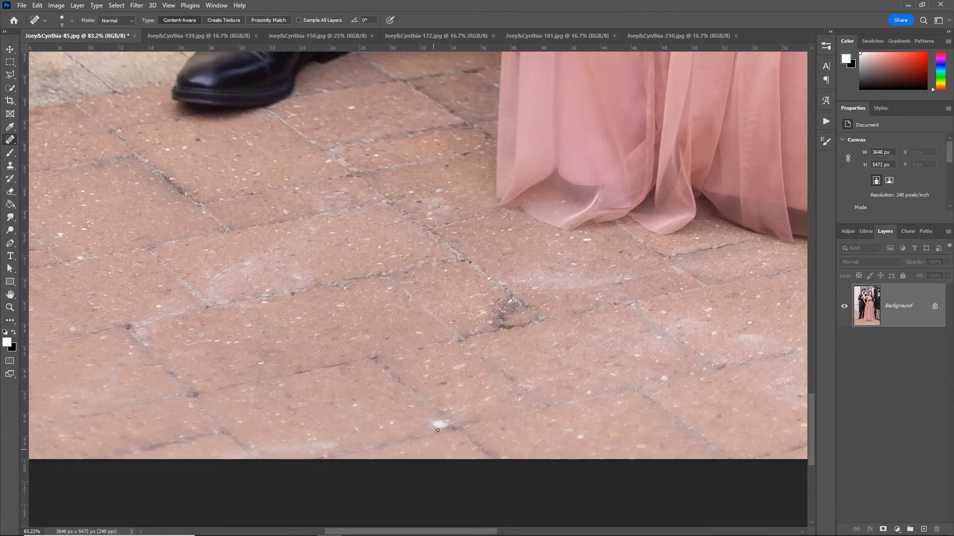
key(z)
key(ctrl+0)
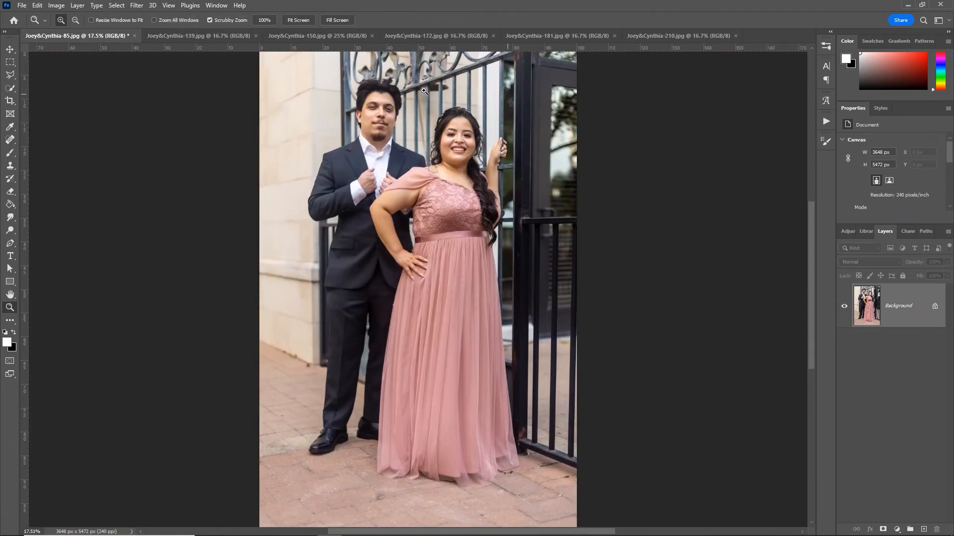
Spot-heal the stray mark beside the outer corner of the woman's eye, next to her hairline, in the 85 photo
drag(445, 103, 507, 202)
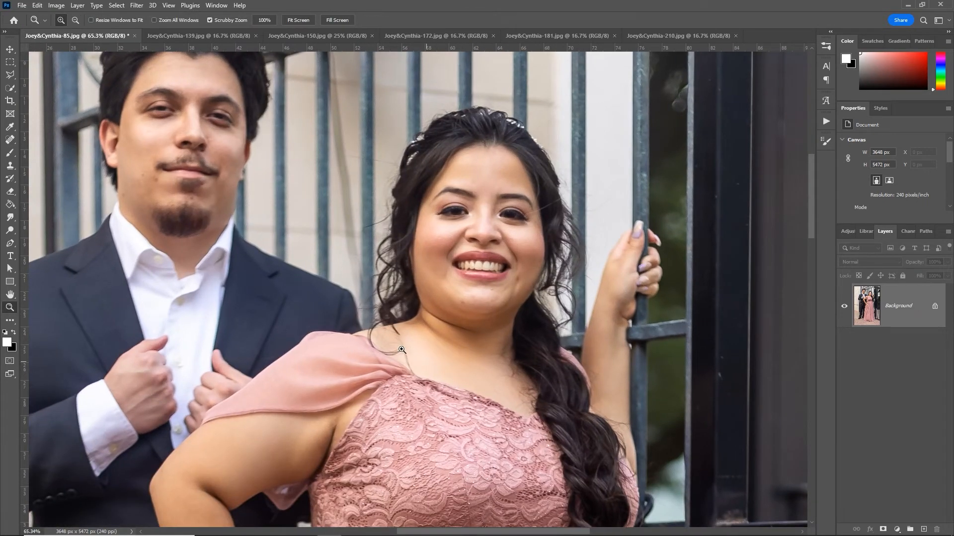
mouse_move(402, 350)
mouse_down()
mouse_move(432, 348)
mouse_move(393, 326)
mouse_move(383, 298)
mouse_up()
key(j)
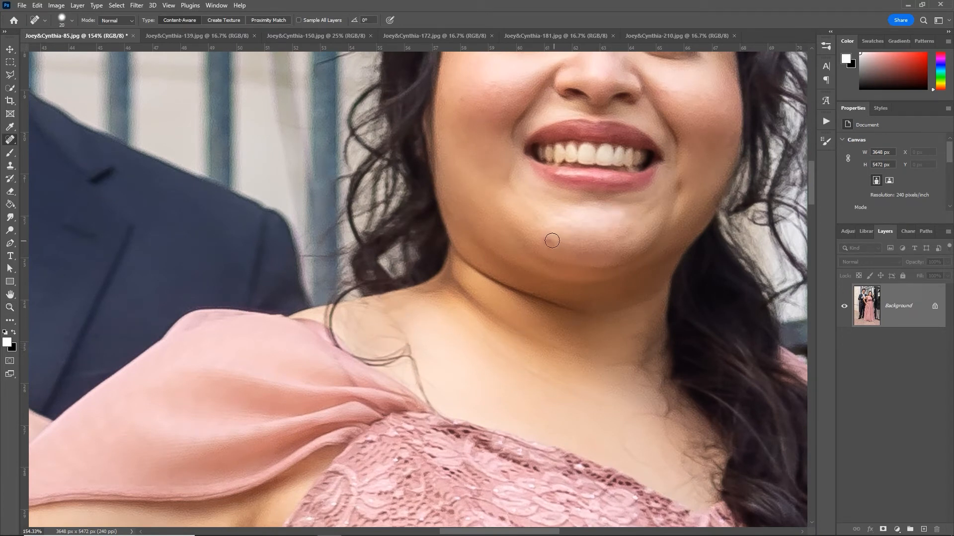
drag(547, 258, 489, 424)
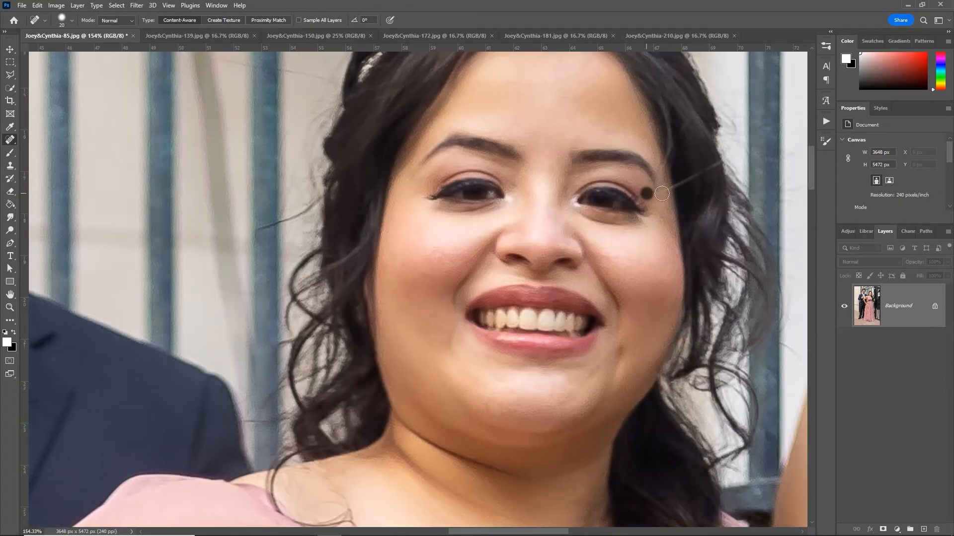
key(z)
drag(642, 238, 461, 233)
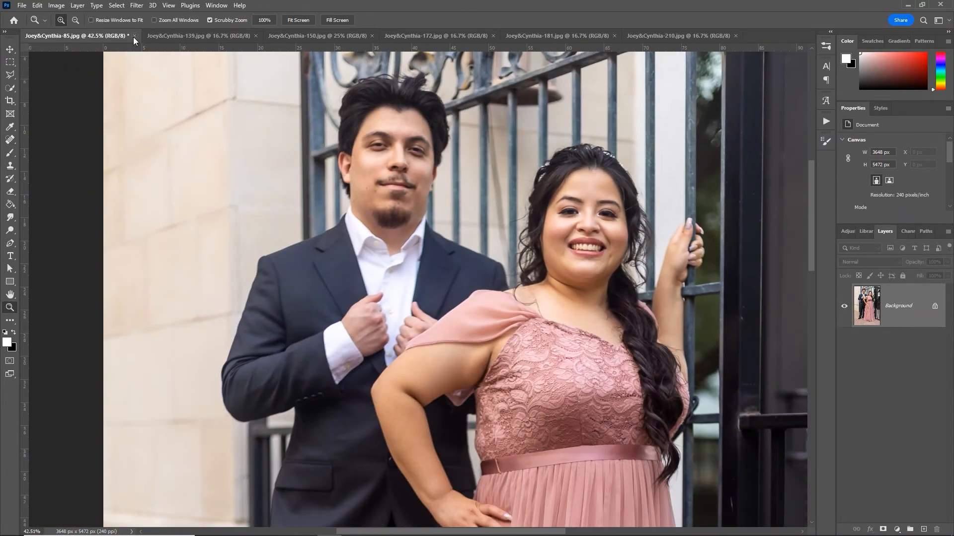
Close the 85 photo and save the changes as a JPEG with quality 12
click(134, 36)
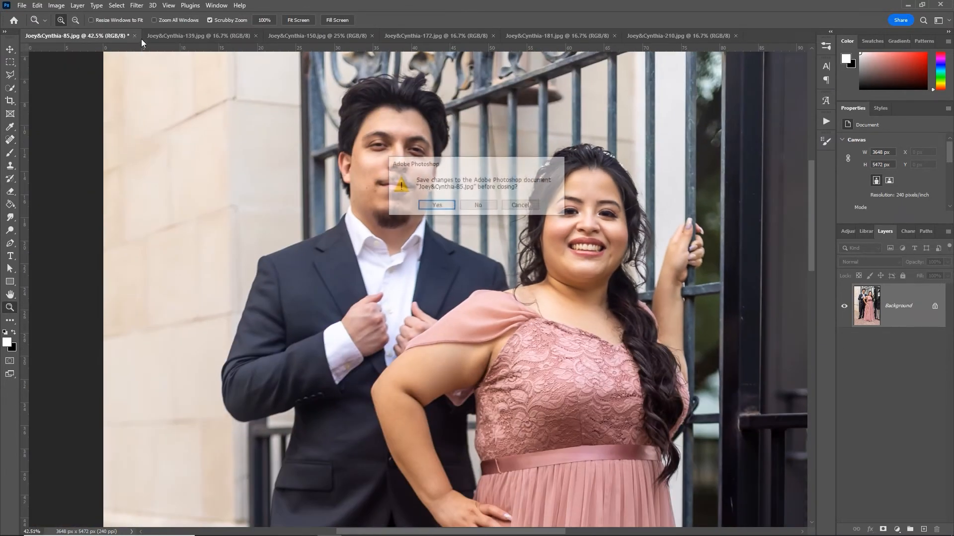
click(427, 206)
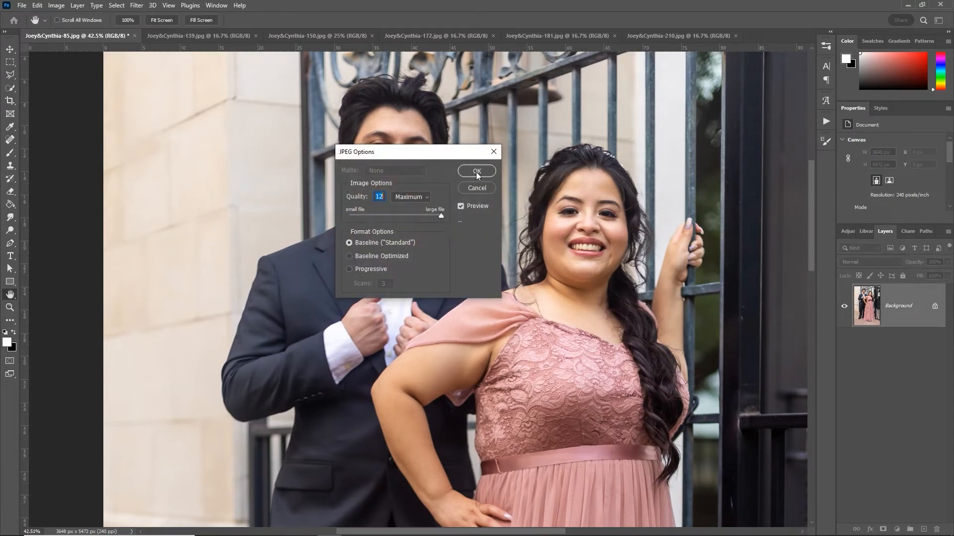
click(476, 171)
Paint a Quick Mask over the woman's head, neck and shoulders in the 139 photo and convert it so only the surroundings are selected
key(q)
key(b)
mouse_move(360, 208)
mouse_down()
mouse_move(331, 146)
mouse_move(356, 131)
mouse_move(412, 152)
mouse_move(445, 219)
mouse_move(402, 309)
mouse_move(403, 373)
mouse_up()
mouse_move(371, 328)
mouse_down()
mouse_move(335, 303)
mouse_move(313, 261)
mouse_move(311, 176)
mouse_up()
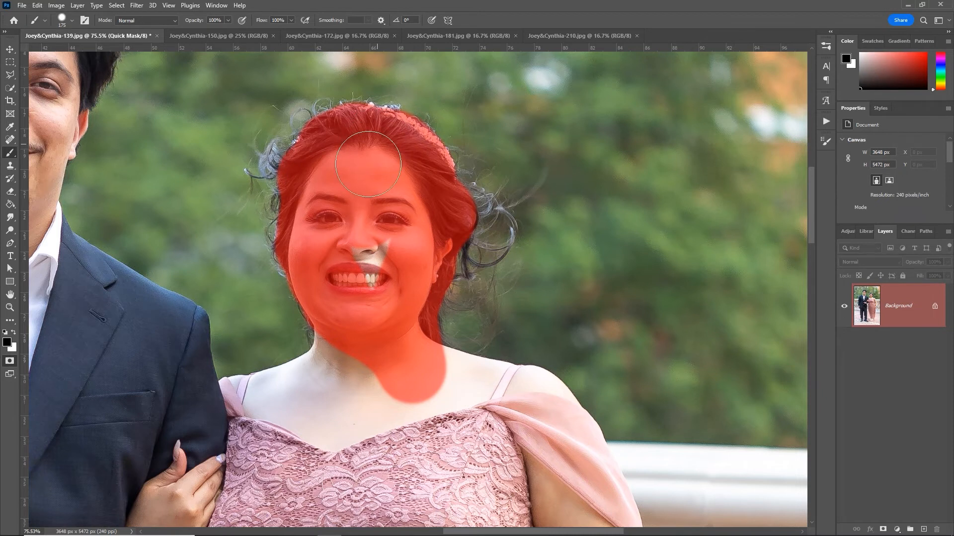
mouse_move(368, 165)
mouse_down()
mouse_move(370, 330)
mouse_move(344, 343)
mouse_move(338, 370)
mouse_move(504, 389)
mouse_move(551, 417)
mouse_move(353, 387)
mouse_move(308, 389)
mouse_move(213, 425)
mouse_up()
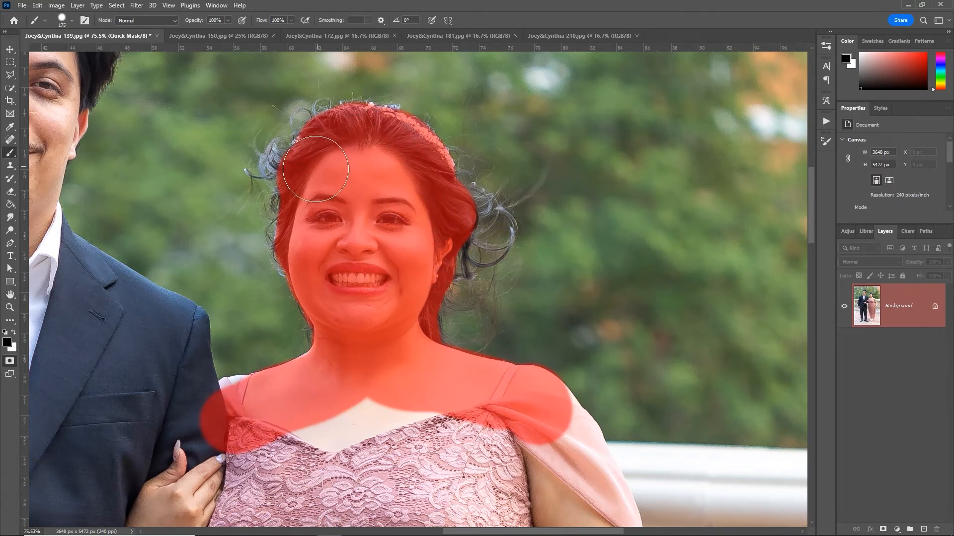
key(q)
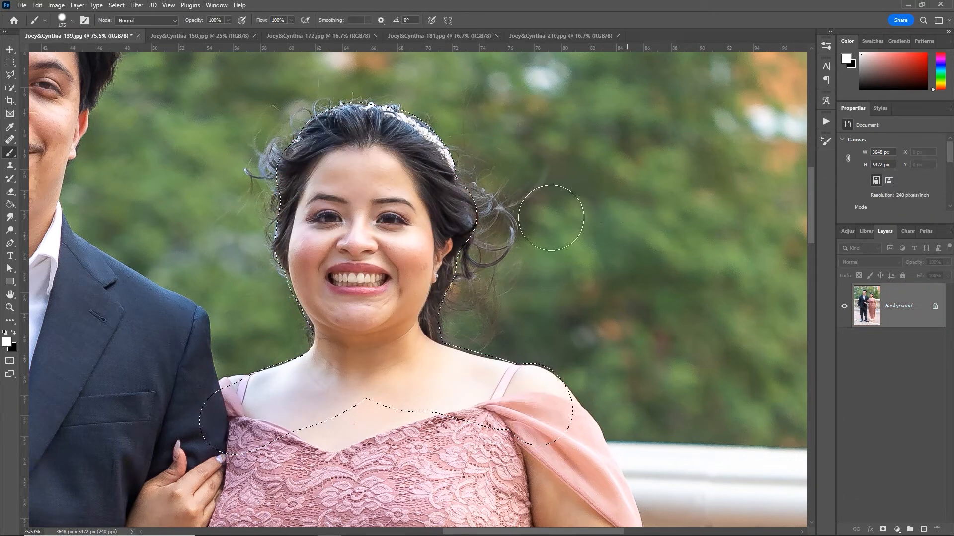
mouse_move(648, 185)
mouse_down()
mouse_move(194, 355)
mouse_move(405, 130)
mouse_up()
key(ctrl+z)
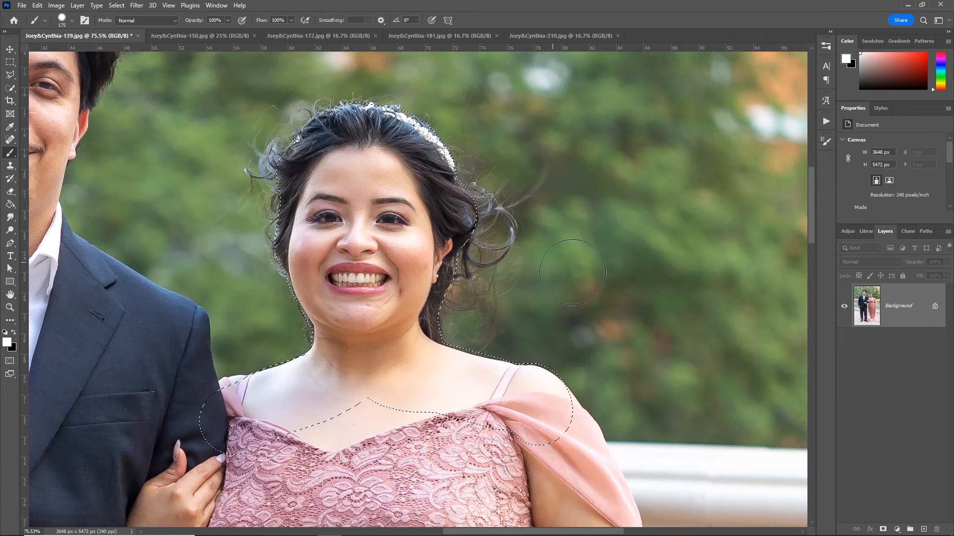
Clone green background at 100% opacity over the flyaway curls beside the woman's ear, undoing any stroke that lands on her face
key(s)
alt+click(614, 209)
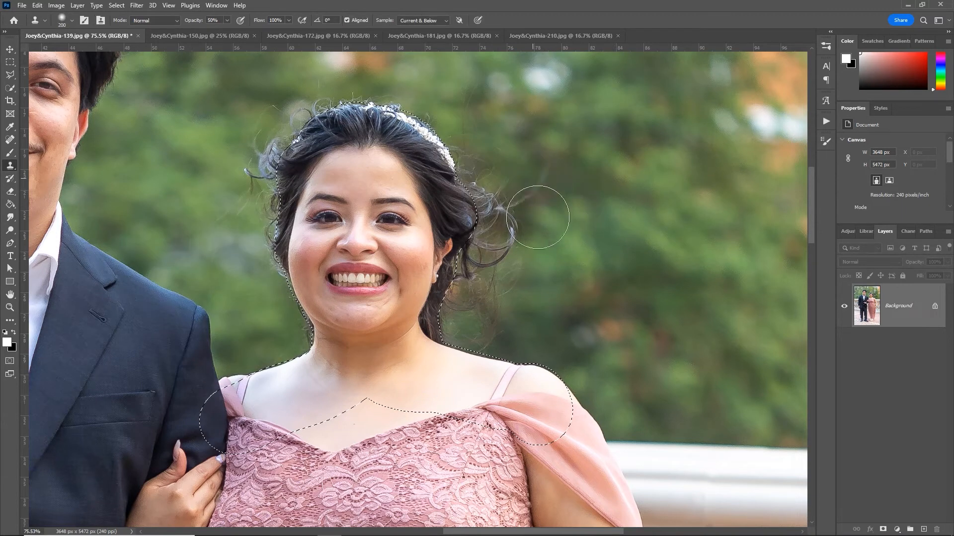
drag(534, 190, 530, 249)
key(0)
mouse_move(514, 211)
mouse_down()
mouse_move(524, 244)
mouse_move(513, 266)
mouse_move(487, 269)
mouse_move(485, 313)
mouse_move(501, 314)
mouse_move(460, 332)
mouse_move(521, 339)
mouse_up()
drag(481, 258, 570, 286)
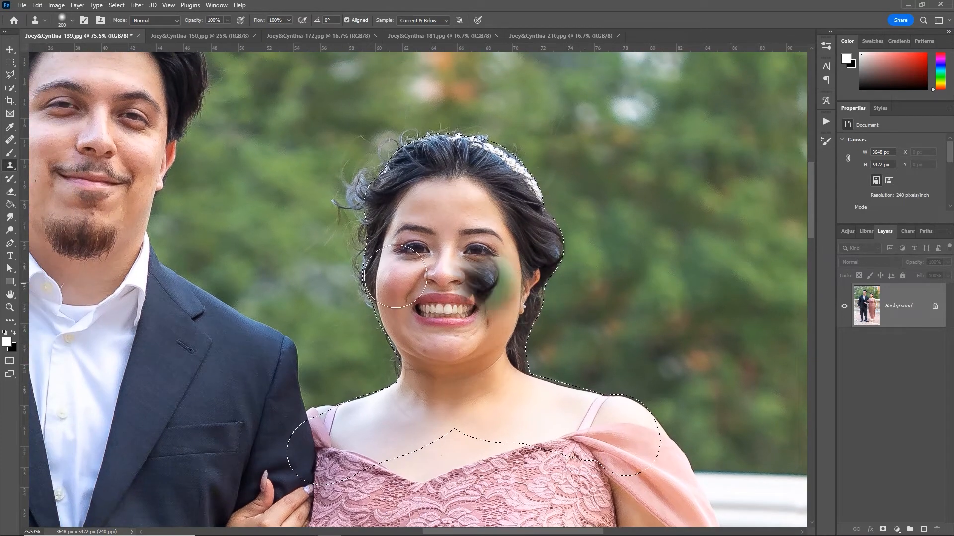
key(ctrl+z)
Clone blurred foliage over the stray hairs above the woman's head and on the side facing the man
mouse_move(328, 242)
mouse_down()
mouse_move(352, 166)
mouse_move(397, 124)
mouse_up()
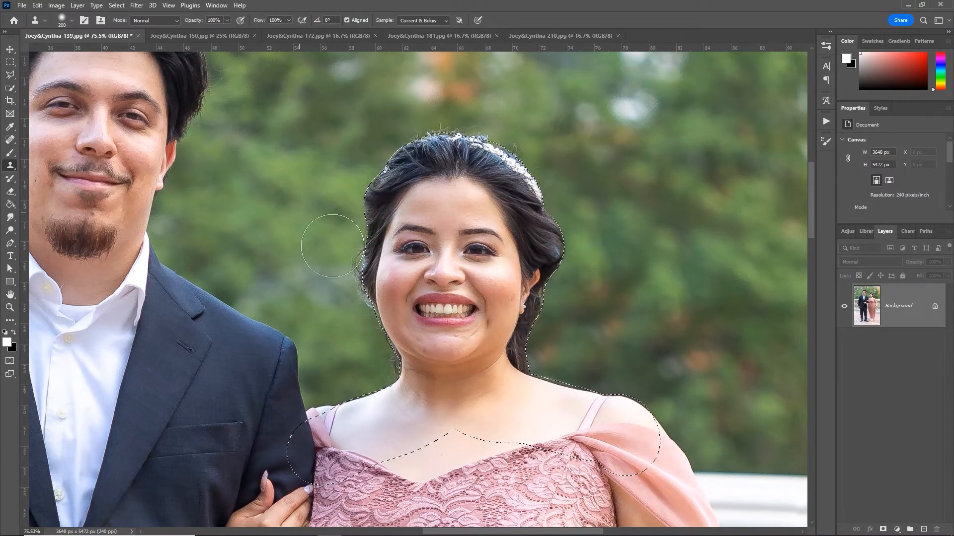
drag(338, 263, 342, 227)
mouse_move(360, 113)
mouse_down()
mouse_move(365, 174)
mouse_move(562, 212)
mouse_move(454, 186)
mouse_up()
alt+click(334, 164)
alt+click(616, 185)
drag(440, 126, 408, 160)
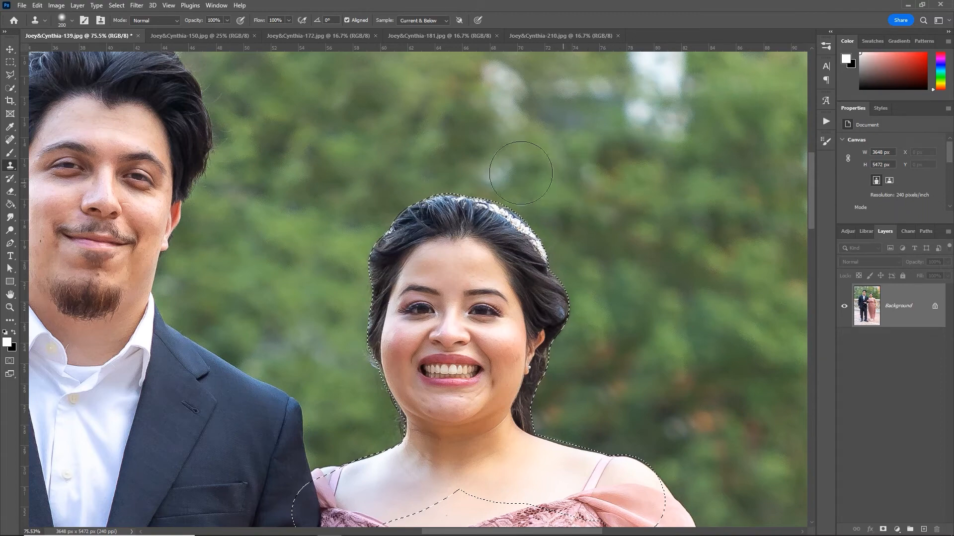
Deselect the woman's outline and undo the clone stroke that covers the hair below her ear
drag(249, 158, 555, 297)
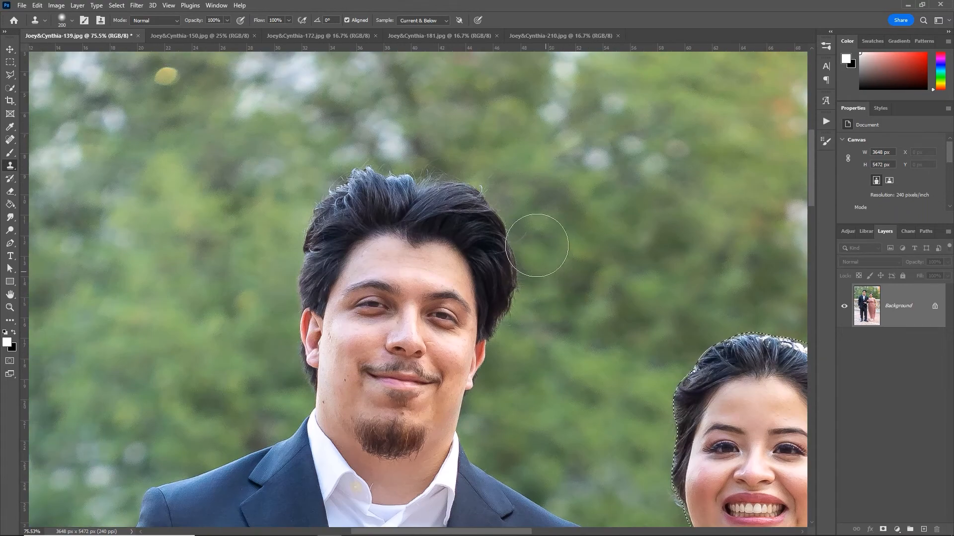
drag(673, 361, 412, 175)
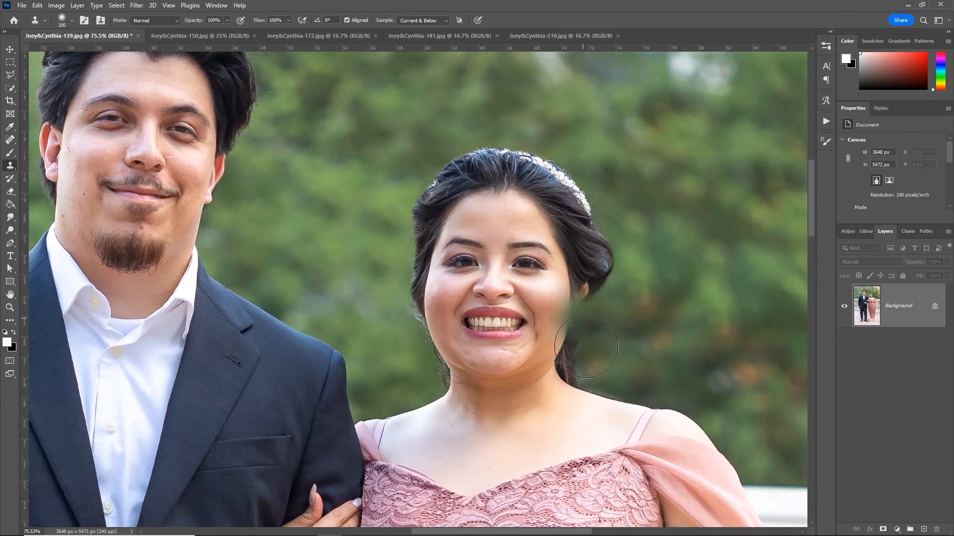
key(ctrl+z)
key(z)
drag(421, 258, 699, 405)
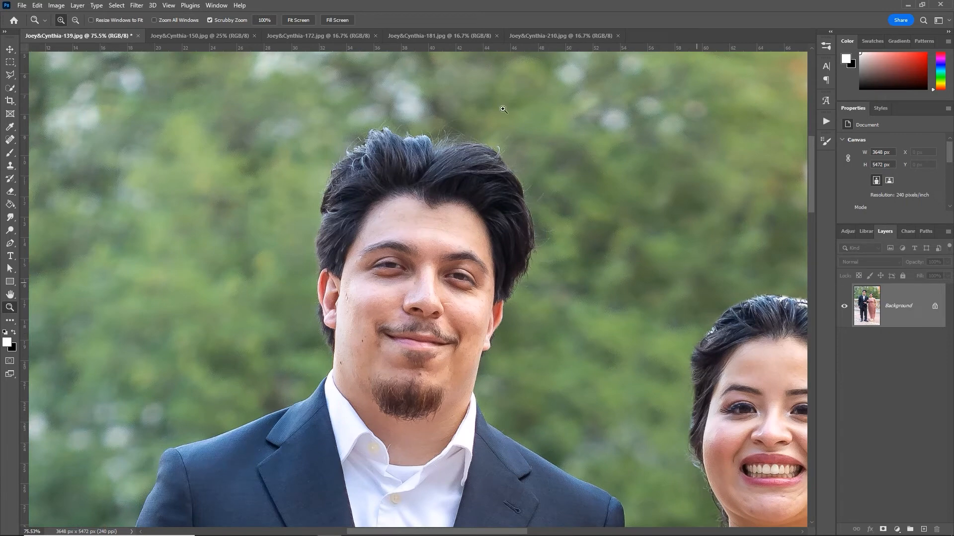
click(298, 20)
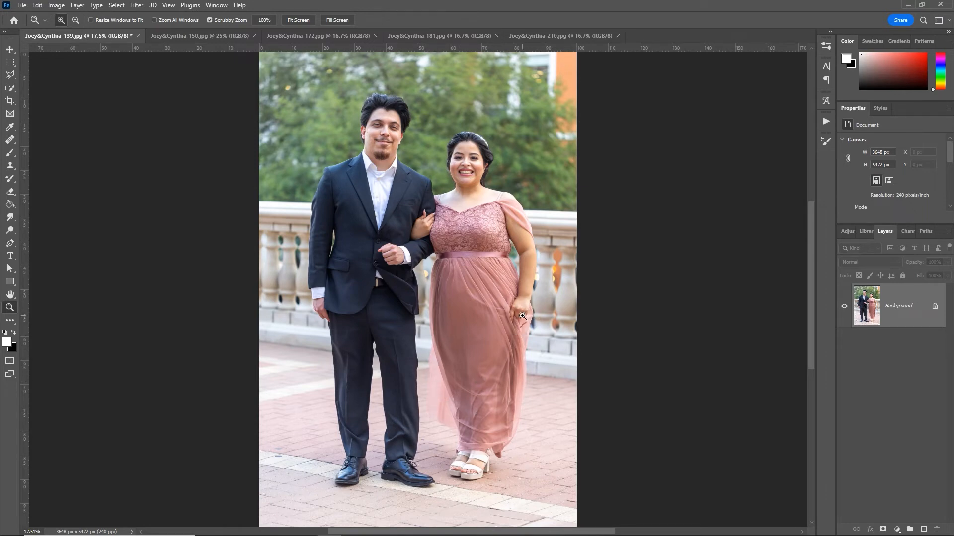
Spot-heal small blemishes on the couple's faces in the 139 photo
drag(522, 315, 589, 315)
drag(497, 300, 458, 254)
drag(390, 106, 453, 155)
drag(338, 173, 351, 176)
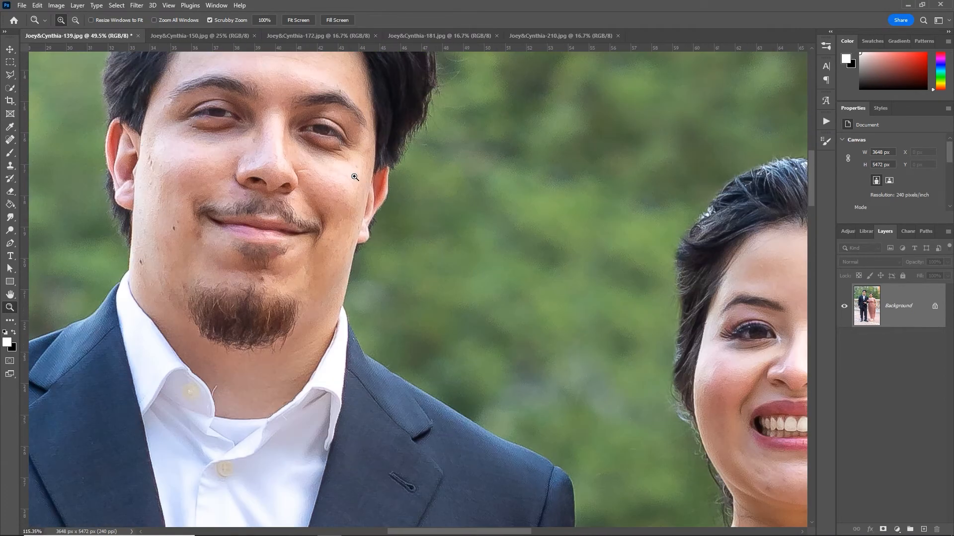
key(j)
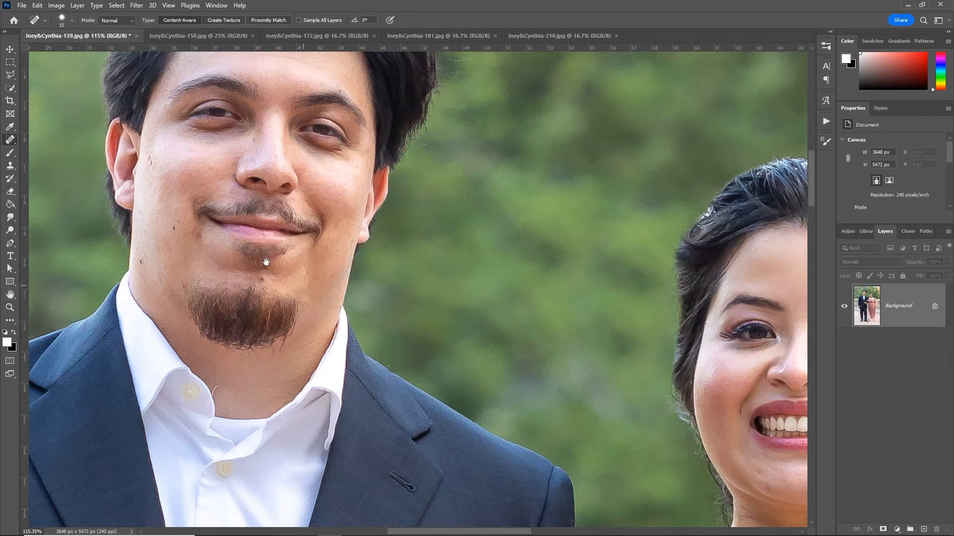
drag(266, 262, 159, 225)
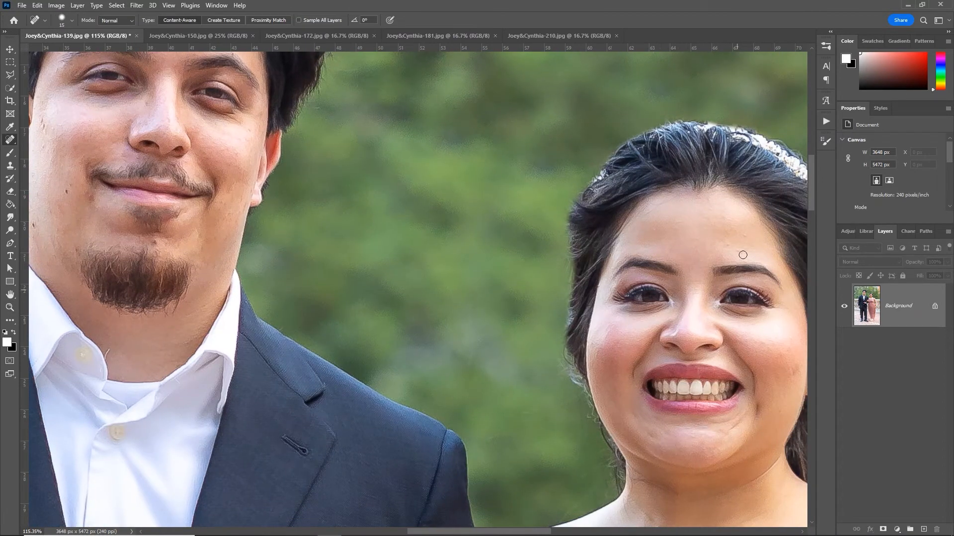
key(z)
drag(720, 297, 428, 147)
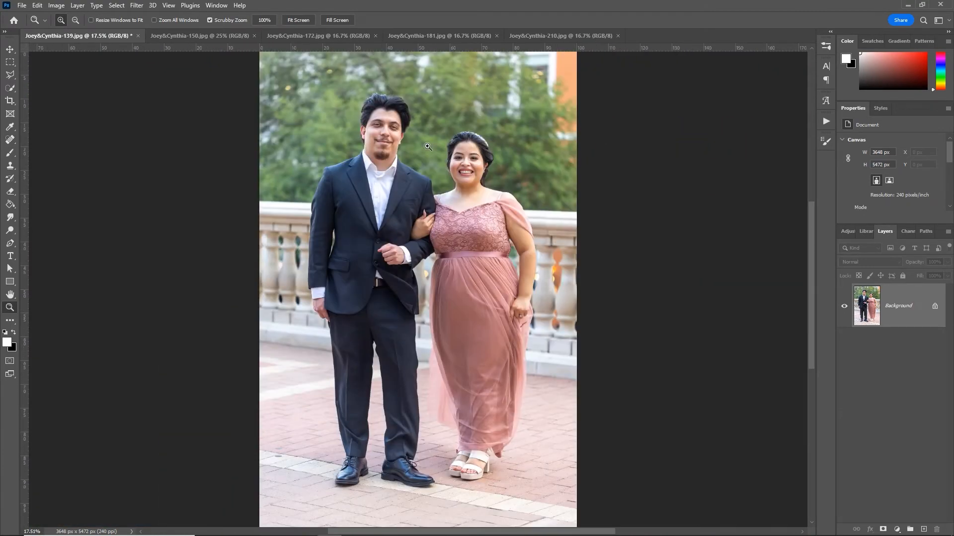
Spot-heal the mark on the brick paving beside the man's feet, just above the pale stone strip
drag(277, 462, 295, 440)
key(j)
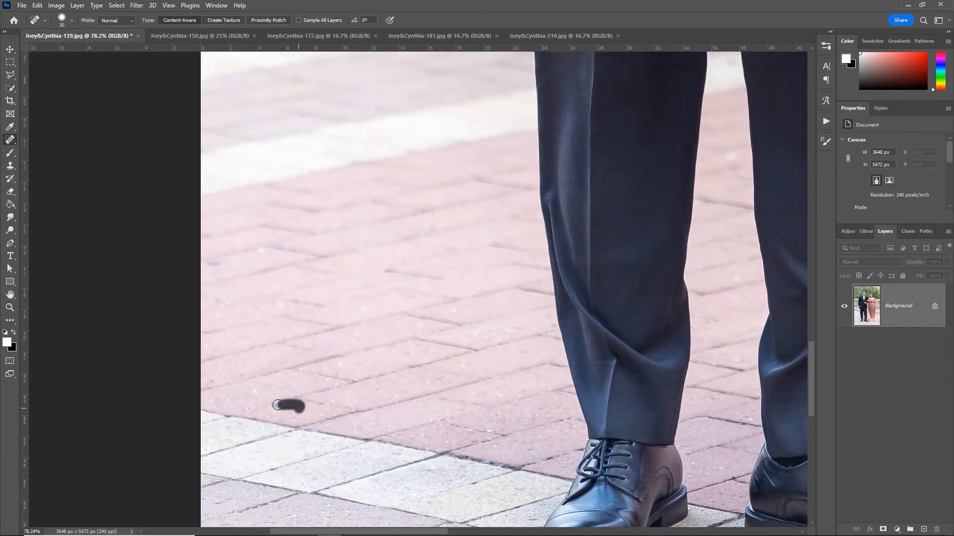
key(z)
click(297, 20)
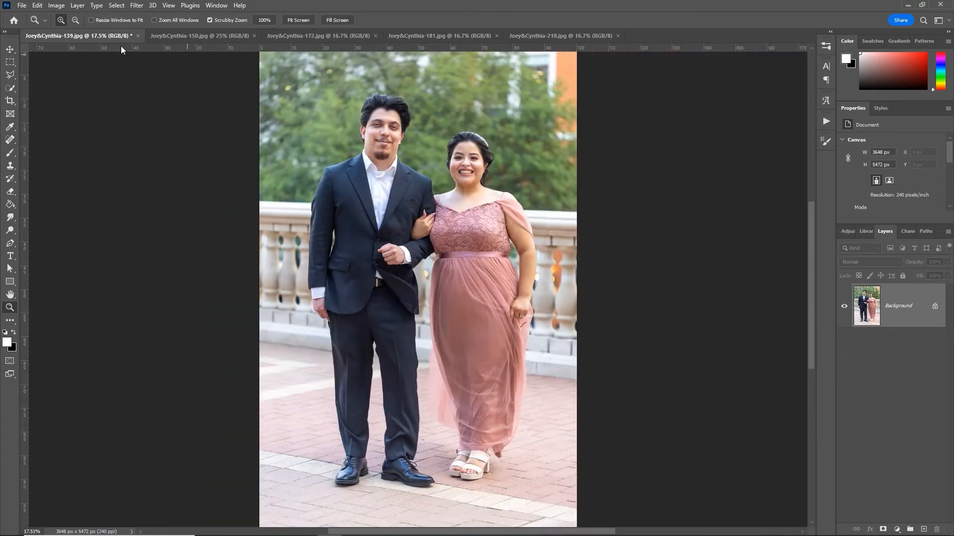
Close the 139 photo and save the changes as a Maximum quality JPEG
click(138, 36)
click(443, 208)
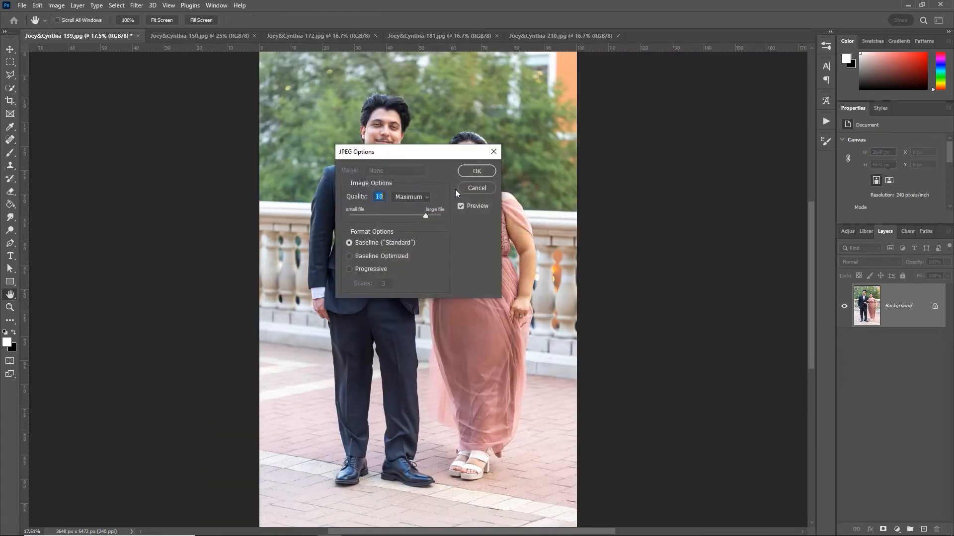
click(476, 171)
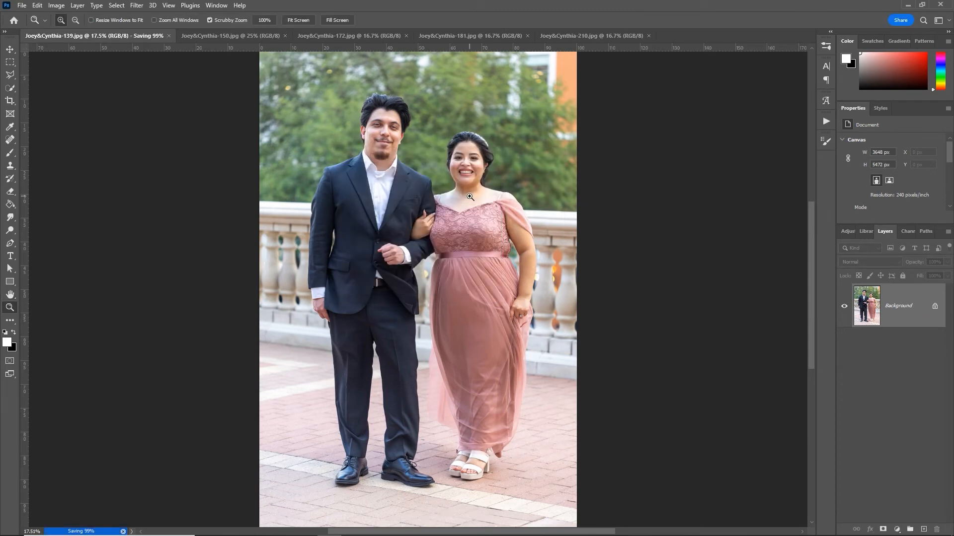
click(76, 36)
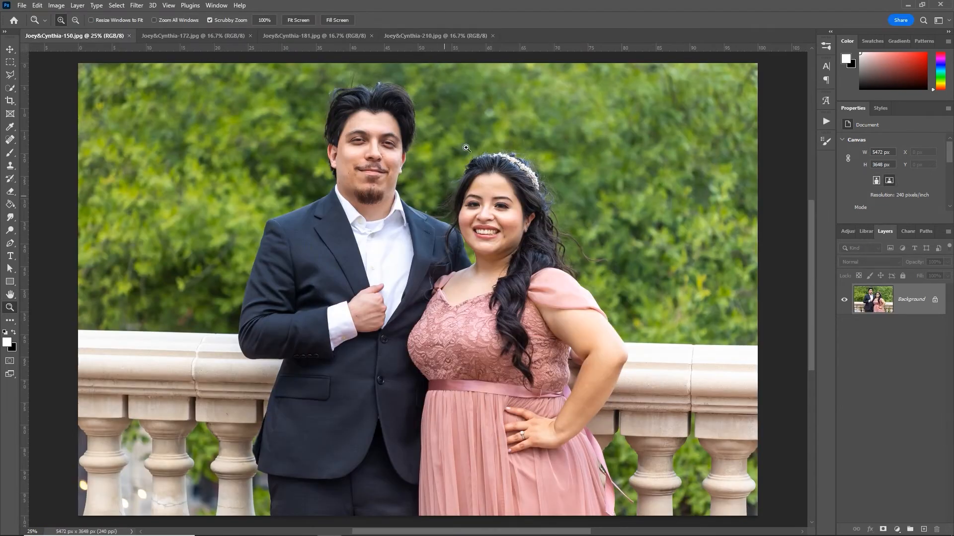
Paint a Quick Mask over the man's hair and face in the 150 photo and convert it so only the surroundings are selected
drag(362, 78, 419, 151)
key(q)
key(b)
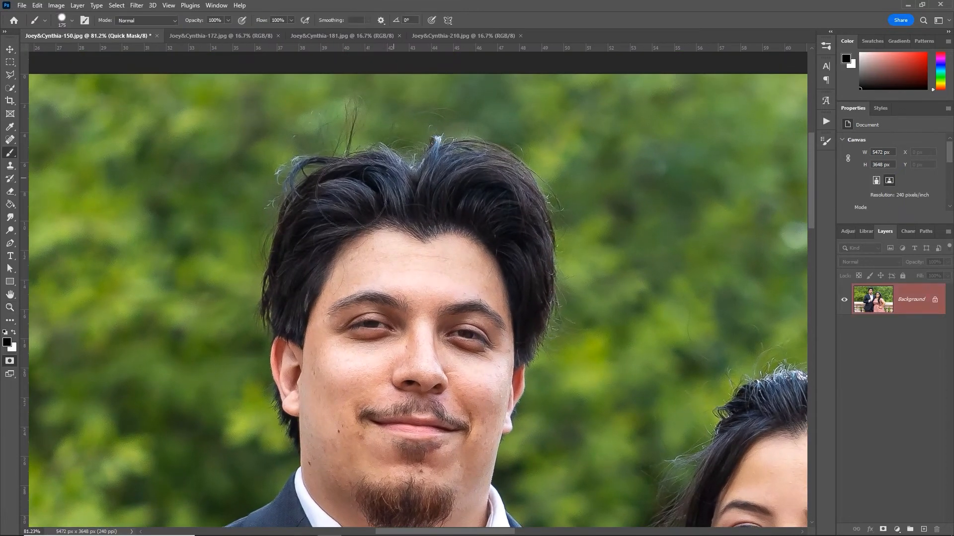
mouse_move(335, 211)
mouse_down()
mouse_move(318, 233)
mouse_move(314, 295)
mouse_move(304, 272)
mouse_move(302, 297)
mouse_move(362, 188)
mouse_move(338, 204)
mouse_move(472, 175)
mouse_move(507, 207)
mouse_move(521, 271)
mouse_up()
mouse_move(513, 317)
mouse_down()
mouse_move(474, 287)
mouse_move(418, 417)
mouse_move(415, 264)
mouse_move(448, 271)
mouse_move(374, 275)
mouse_move(344, 407)
mouse_move(302, 344)
mouse_move(314, 399)
mouse_move(362, 451)
mouse_move(410, 367)
mouse_move(465, 398)
mouse_move(450, 475)
mouse_move(424, 297)
mouse_up()
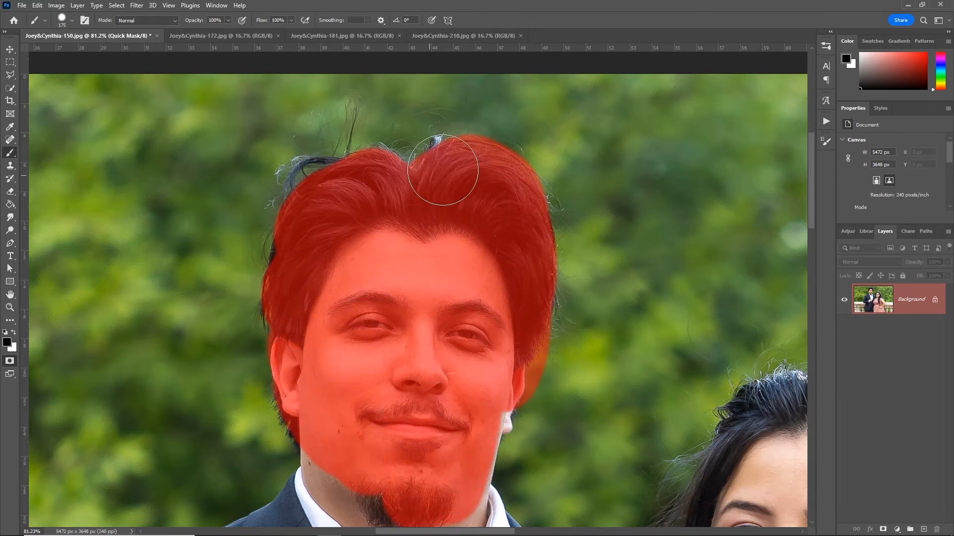
key(x)
key(q)
Clone clean background foliage over the stray hairs along the side and top of the man's head
key(s)
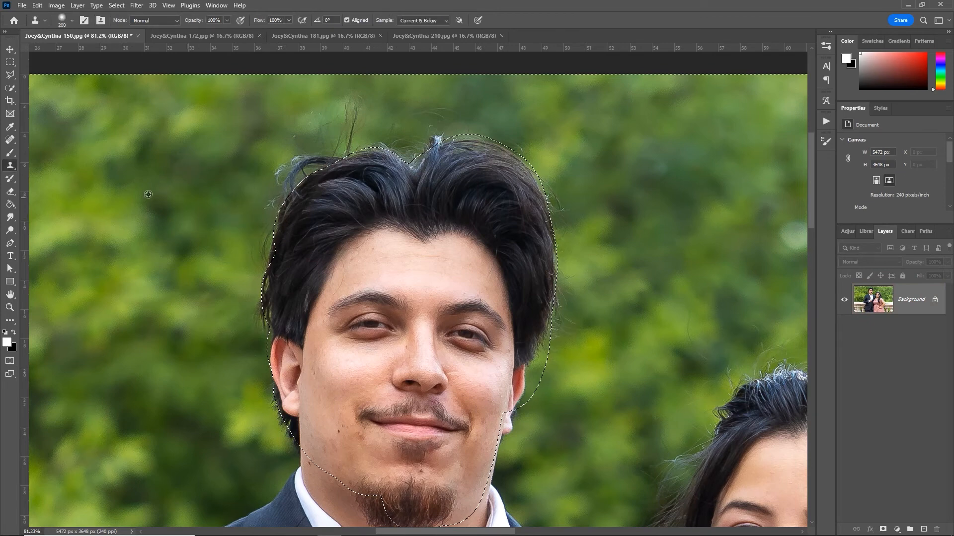
mouse_move(273, 192)
mouse_down()
mouse_move(351, 121)
mouse_move(324, 145)
mouse_up()
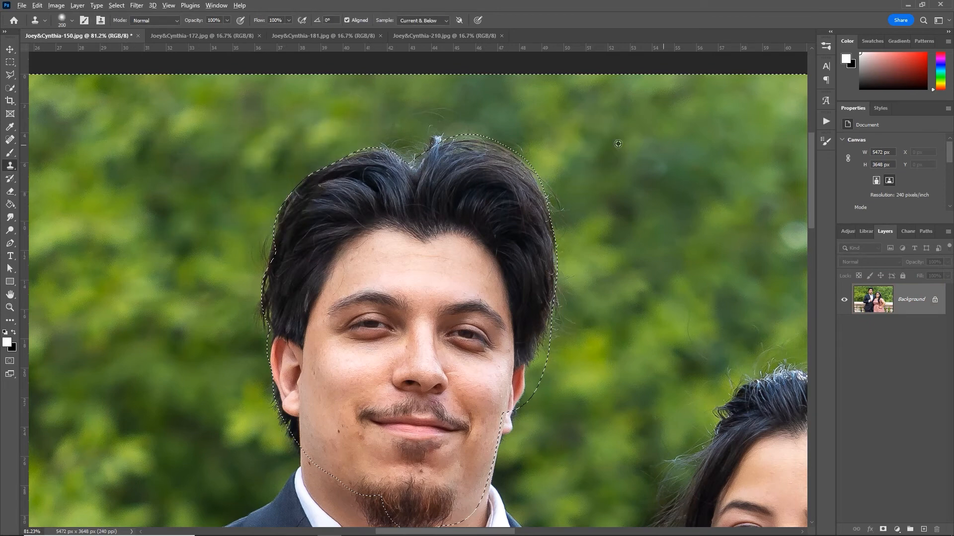
alt+click(550, 107)
mouse_move(493, 141)
mouse_down()
mouse_move(404, 127)
mouse_move(472, 164)
mouse_up()
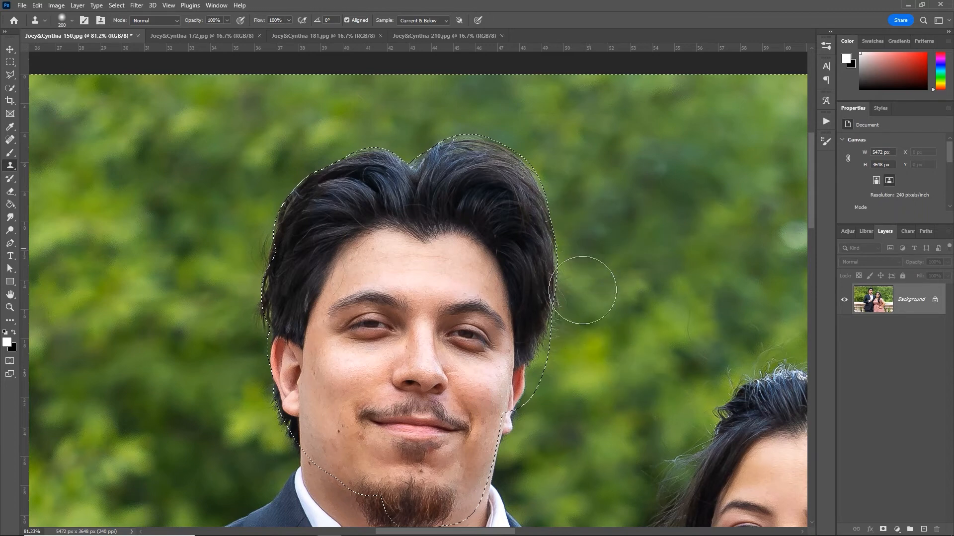
Paint a Quick Mask over the woman's hair, face, neck and upper shoulder, and convert it so only the surroundings are selected
scroll(457, 257, right, 5)
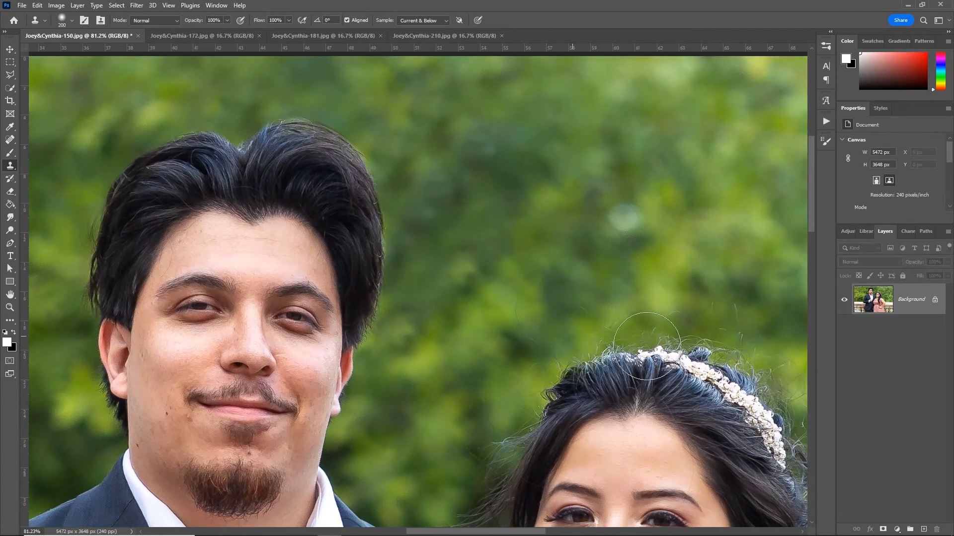
scroll(576, 348, right, 5)
scroll(576, 348, down, 3)
key(z)
drag(457, 273, 459, 238)
key(d)
key(q)
key(b)
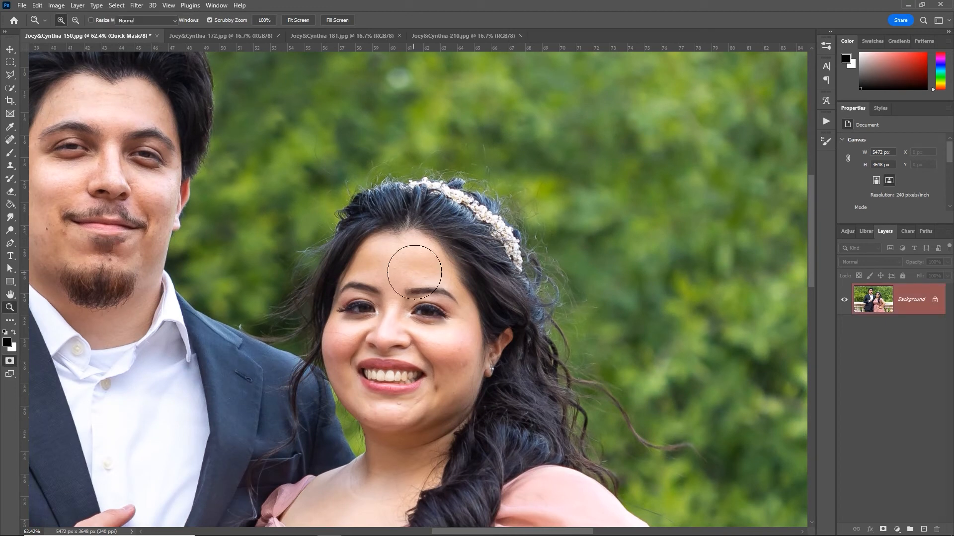
mouse_move(408, 271)
mouse_down()
mouse_move(419, 228)
mouse_move(399, 224)
mouse_move(395, 208)
mouse_move(373, 218)
mouse_move(342, 296)
mouse_move(344, 349)
mouse_move(366, 385)
mouse_move(401, 367)
mouse_move(425, 209)
mouse_move(475, 220)
mouse_move(473, 235)
mouse_move(497, 249)
mouse_move(530, 355)
mouse_move(525, 380)
mouse_up()
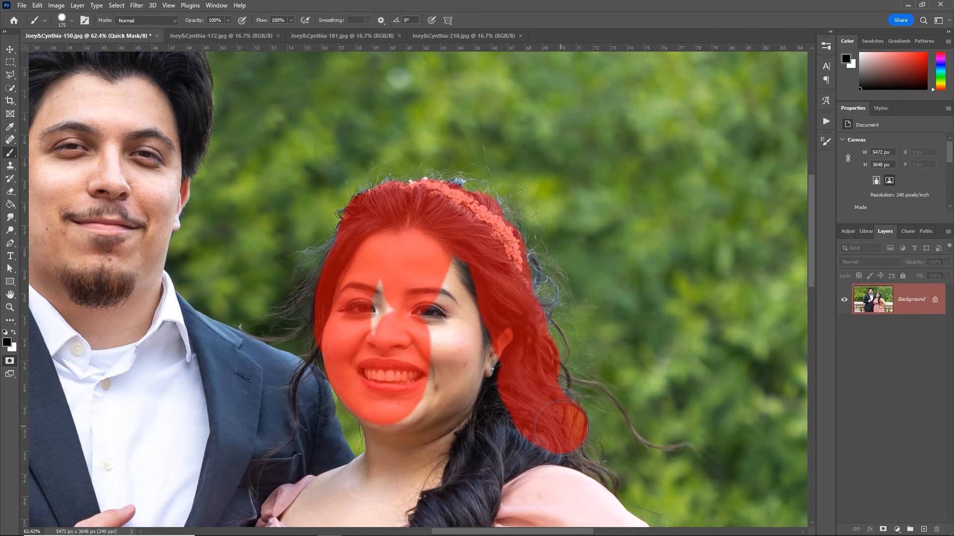
mouse_move(558, 479)
mouse_down()
mouse_move(493, 347)
mouse_move(467, 247)
mouse_move(471, 386)
mouse_move(405, 274)
mouse_move(384, 334)
mouse_move(400, 465)
mouse_move(387, 441)
mouse_move(393, 419)
mouse_up()
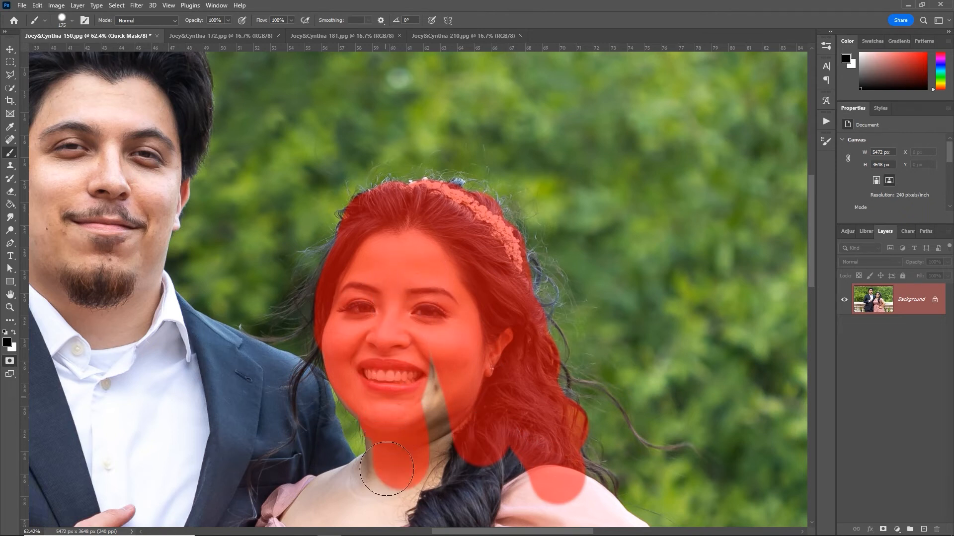
mouse_move(386, 468)
mouse_down()
mouse_move(473, 455)
mouse_move(522, 472)
mouse_move(484, 507)
mouse_move(400, 503)
mouse_move(376, 483)
mouse_up()
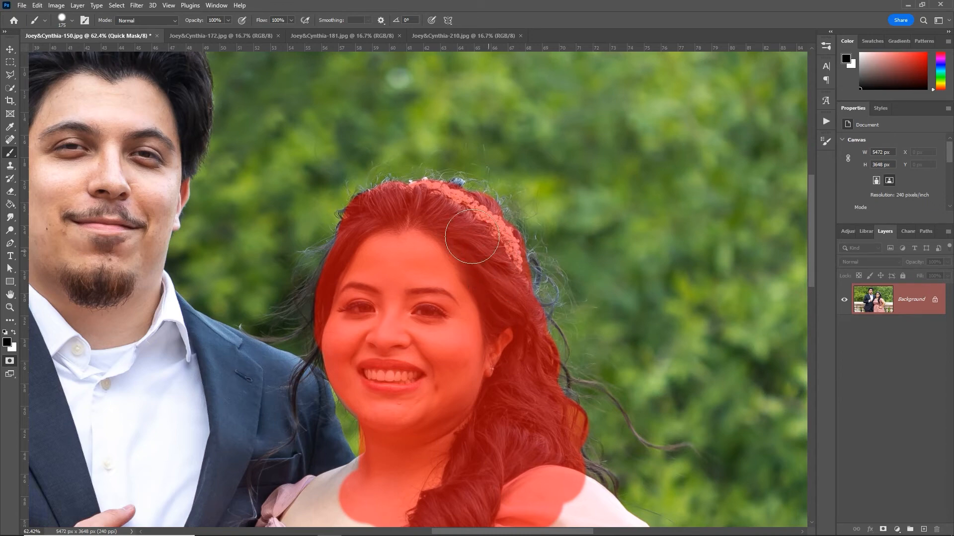
drag(386, 233, 394, 235)
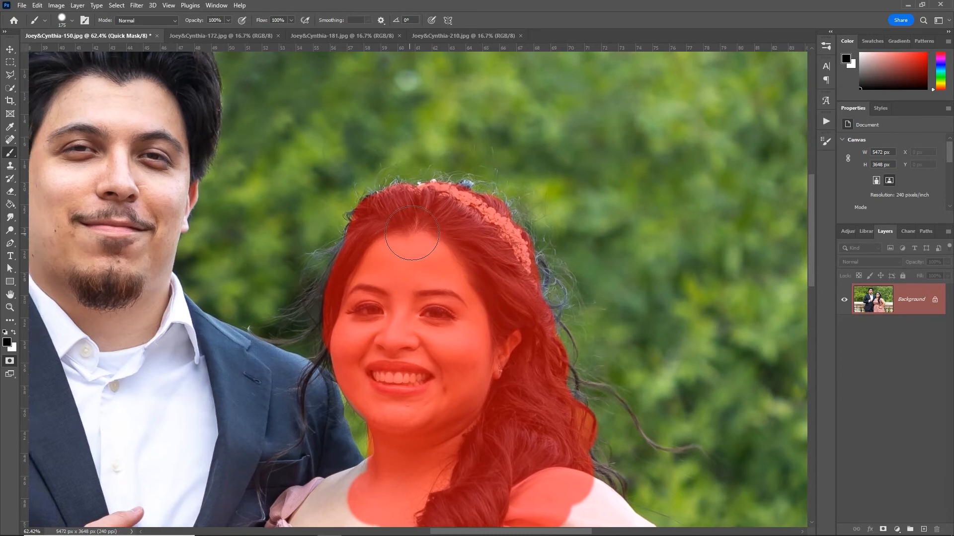
key(s)
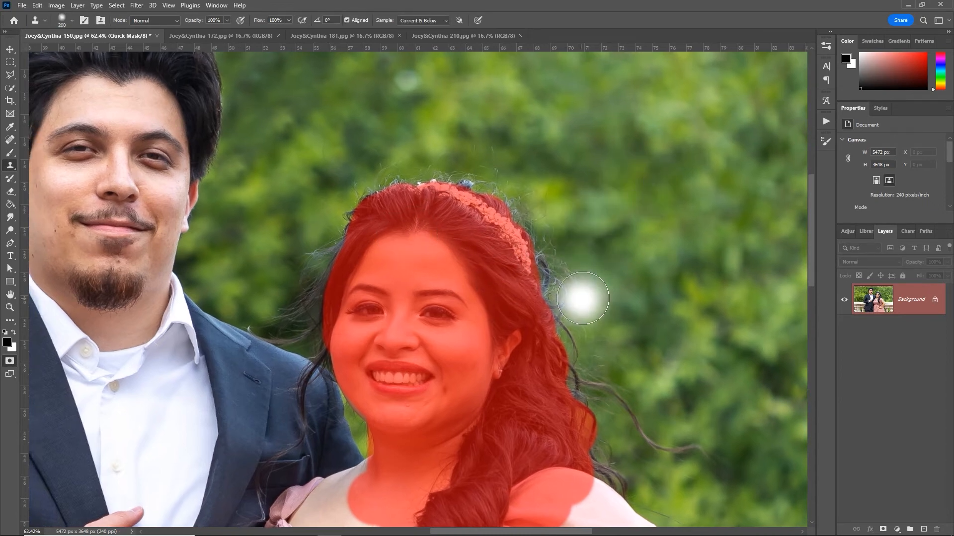
key(q)
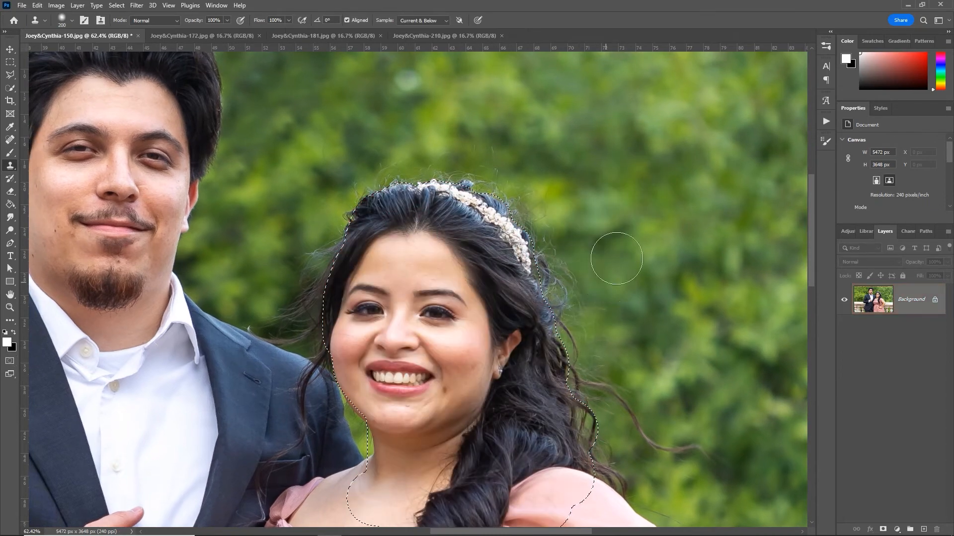
Clone background foliage over the flyaway hairs around both sides and the top of the woman's head
alt+click(668, 217)
mouse_move(556, 235)
mouse_down()
mouse_move(590, 368)
mouse_move(619, 410)
mouse_move(519, 323)
mouse_move(559, 391)
mouse_move(586, 395)
mouse_up()
drag(546, 323, 612, 396)
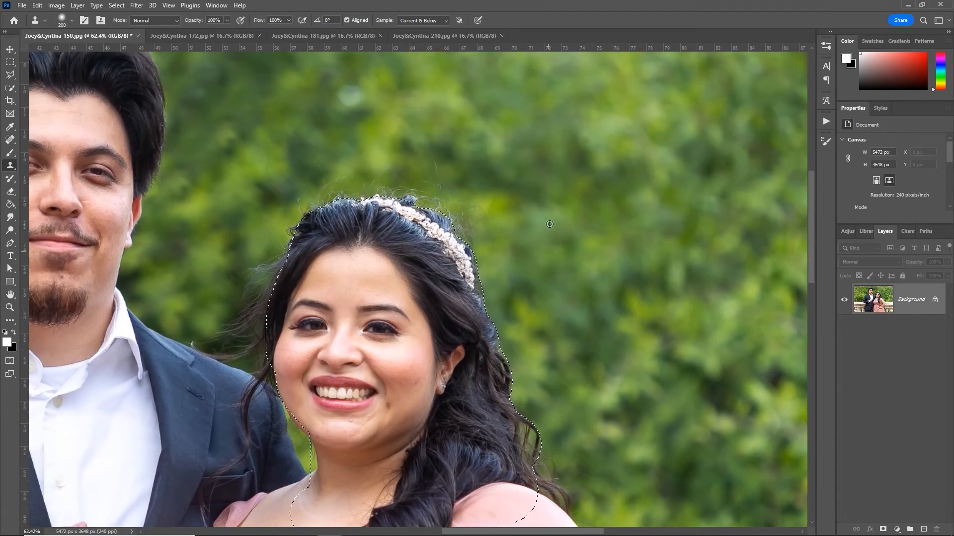
alt+click(549, 224)
mouse_move(490, 244)
mouse_down()
mouse_move(393, 178)
mouse_move(366, 188)
mouse_up()
drag(539, 244, 650, 300)
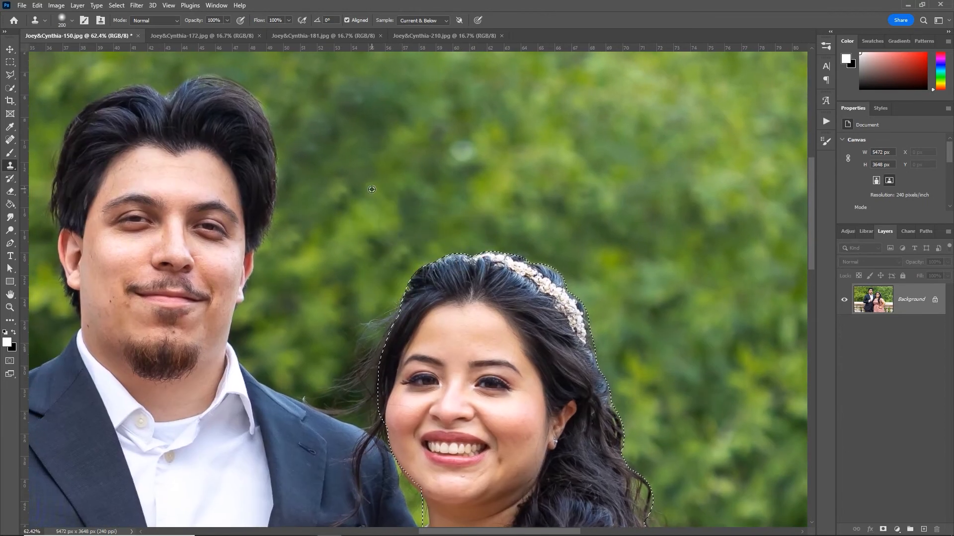
mouse_move(381, 317)
mouse_down()
mouse_move(357, 357)
mouse_move(370, 398)
mouse_move(413, 371)
mouse_up()
Clone foliage with an 80 px brush over the stray hairs above the man's shoulder beside the woman's face, and clear the selection
ctrl+click(404, 375)
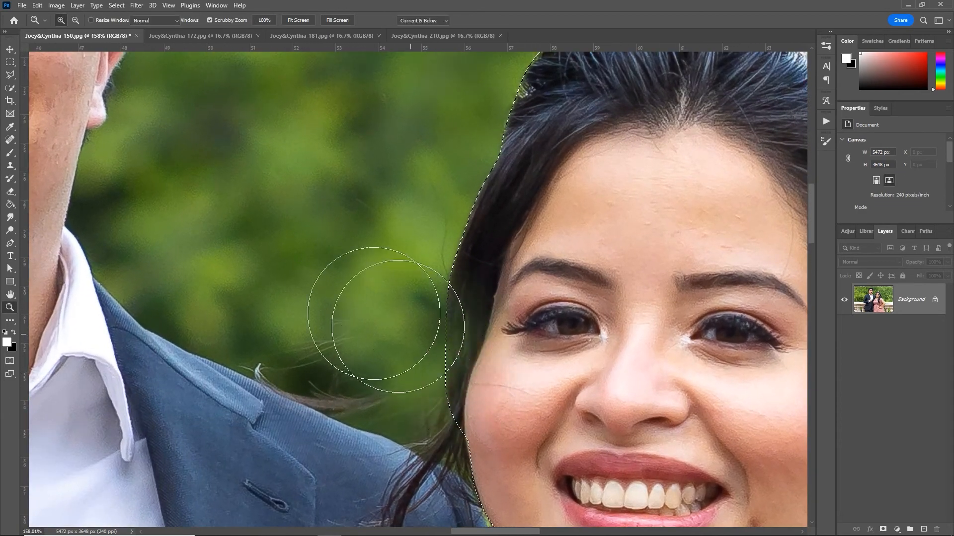
key([)
key([)
key([)
key([)
key([)
key([)
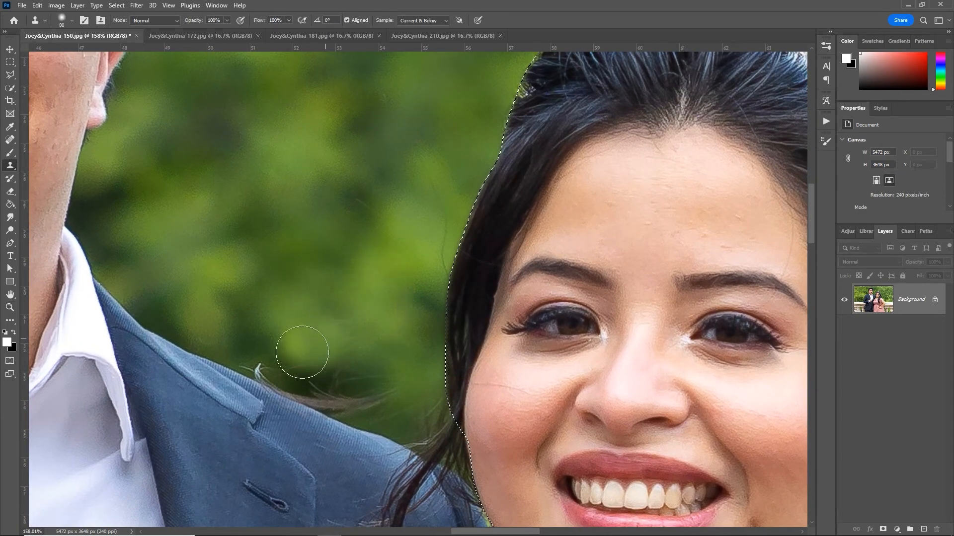
mouse_move(281, 352)
mouse_down()
mouse_move(394, 404)
mouse_move(310, 401)
mouse_move(413, 413)
mouse_move(385, 393)
mouse_move(419, 414)
mouse_move(426, 404)
mouse_move(414, 415)
mouse_move(264, 356)
mouse_up()
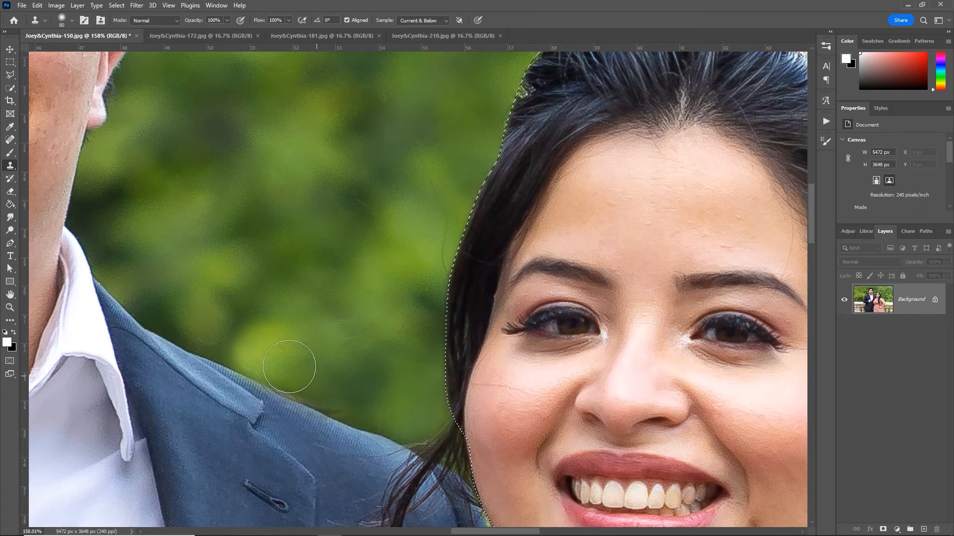
key(z)
drag(353, 371, 233, 372)
key(ctrl+d)
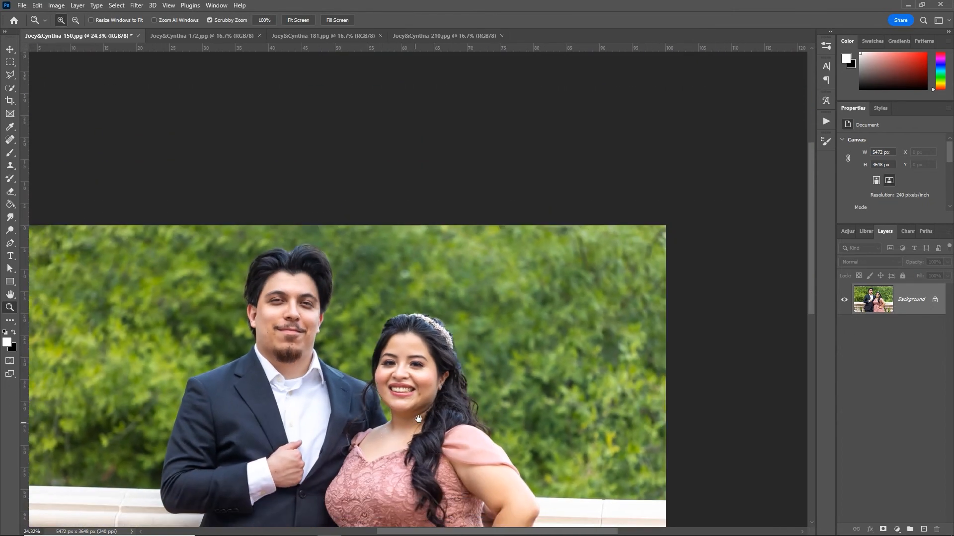
Spot-heal the small blemishes on the woman's chin
drag(416, 423, 422, 355)
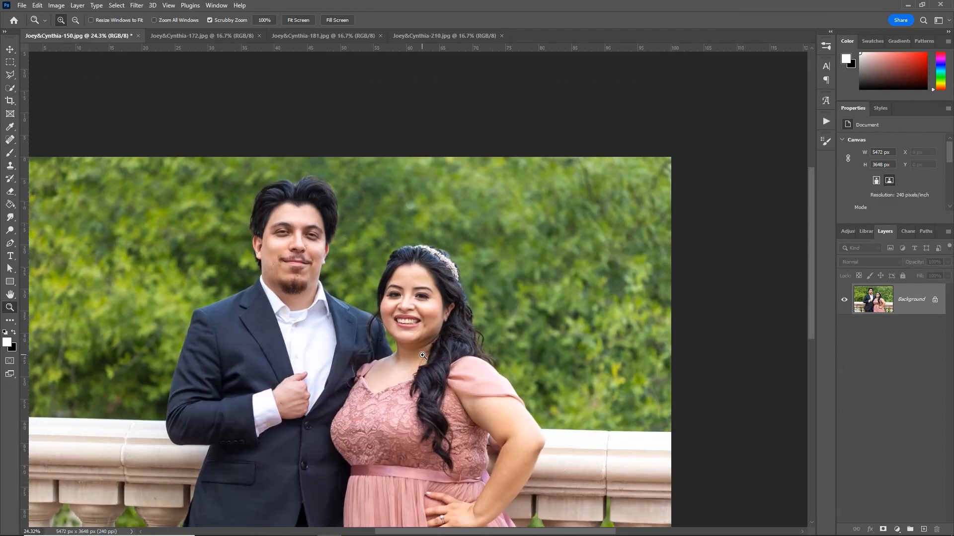
click(426, 312)
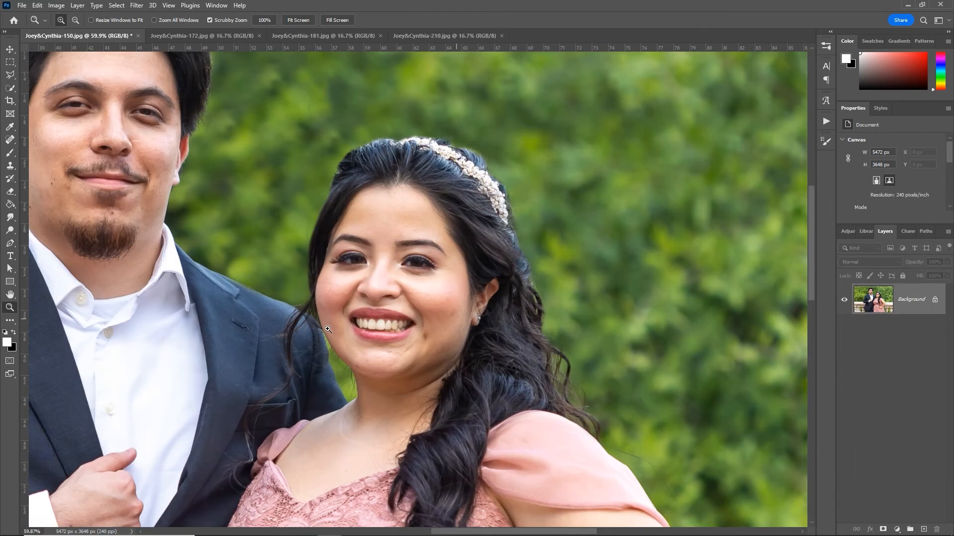
click(292, 387)
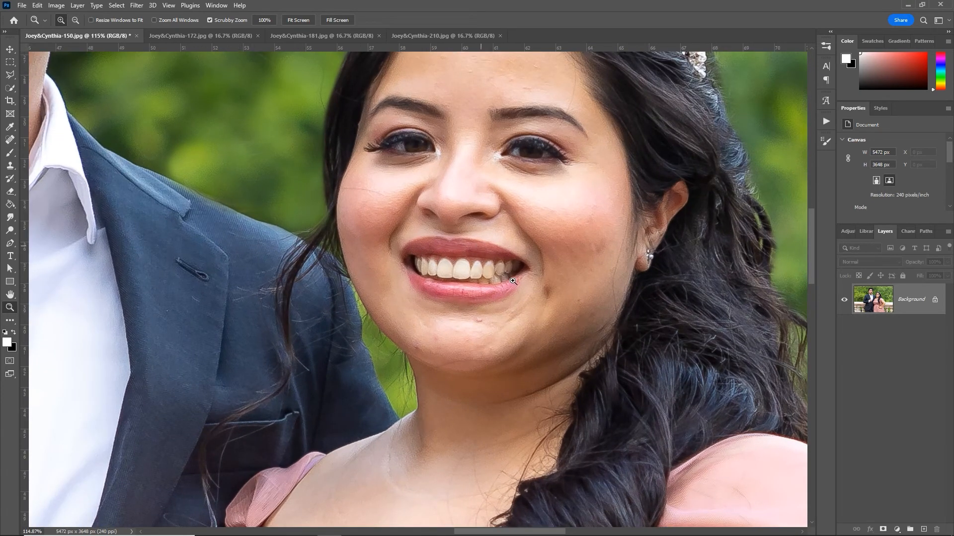
key(j)
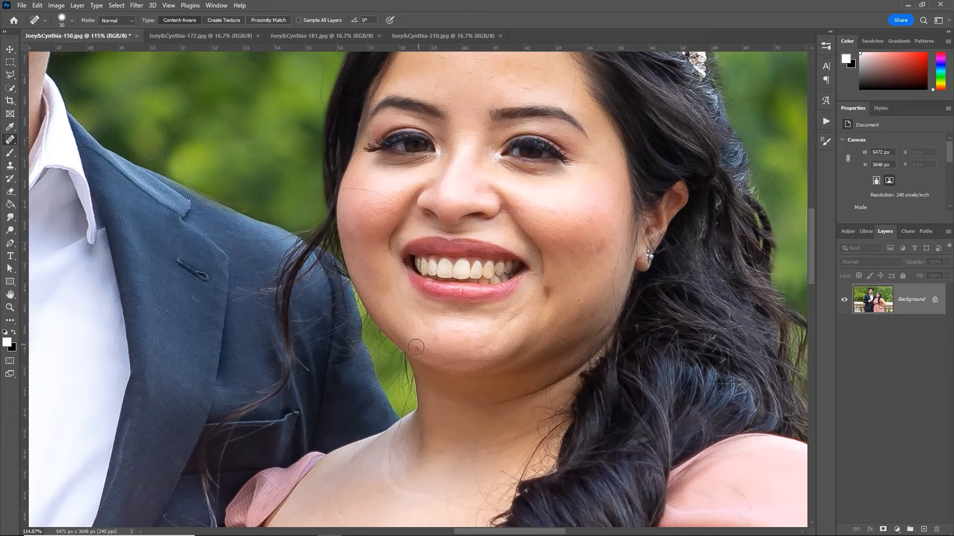
drag(431, 346, 460, 352)
click(463, 343)
Spot-heal the stray hair across the woman's cheek and the small blemishes on her forehead
drag(481, 243, 488, 312)
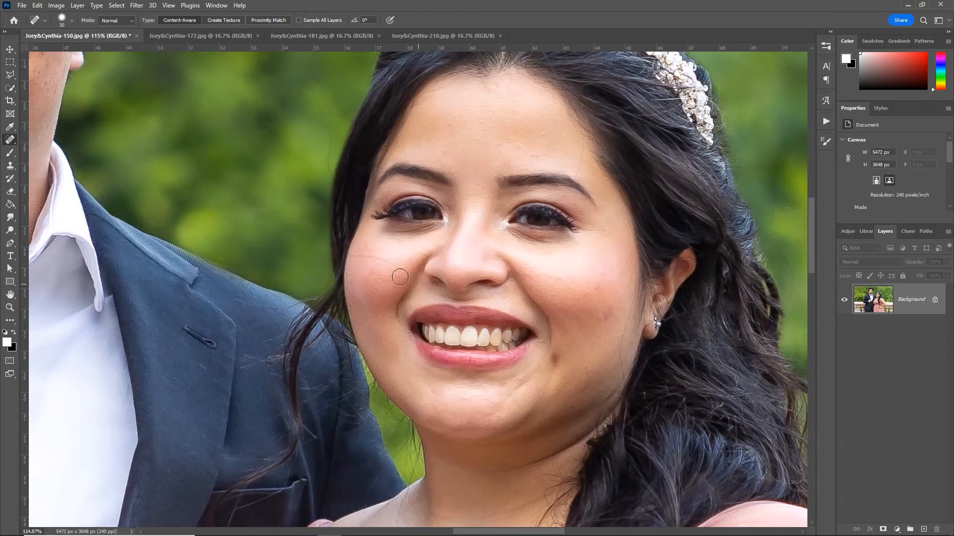
drag(386, 264, 356, 258)
click(540, 132)
drag(480, 139, 449, 122)
Inspect the man's face, the woman's face and the whole 150 photo for remaining flaws
key(z)
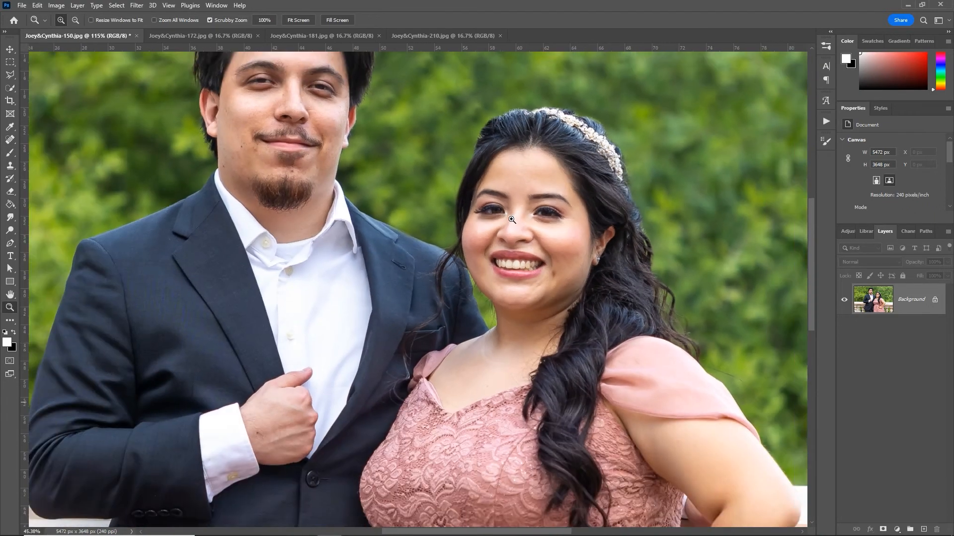
mouse_move(551, 279)
mouse_down()
mouse_move(327, 131)
mouse_move(355, 149)
mouse_up()
key(j)
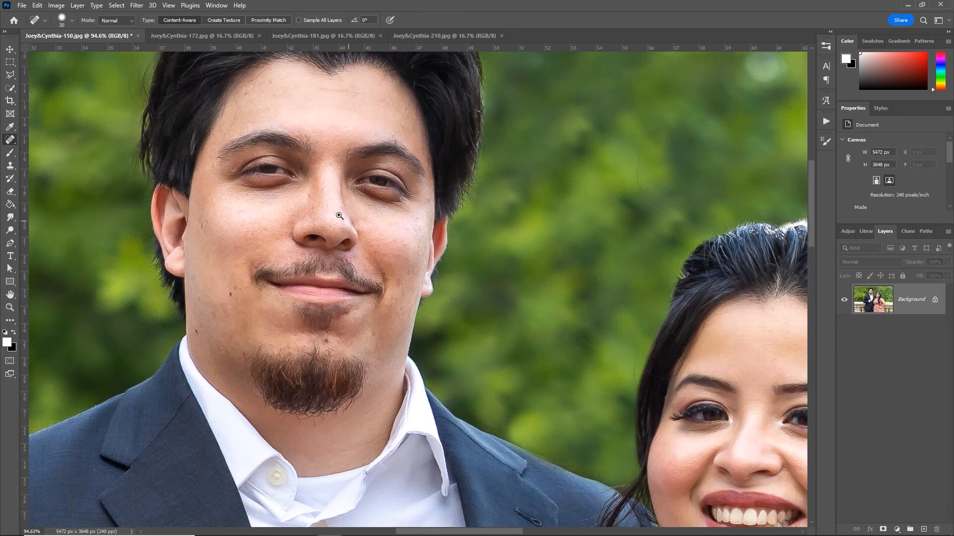
key(z)
drag(347, 221, 325, 221)
drag(467, 331, 386, 242)
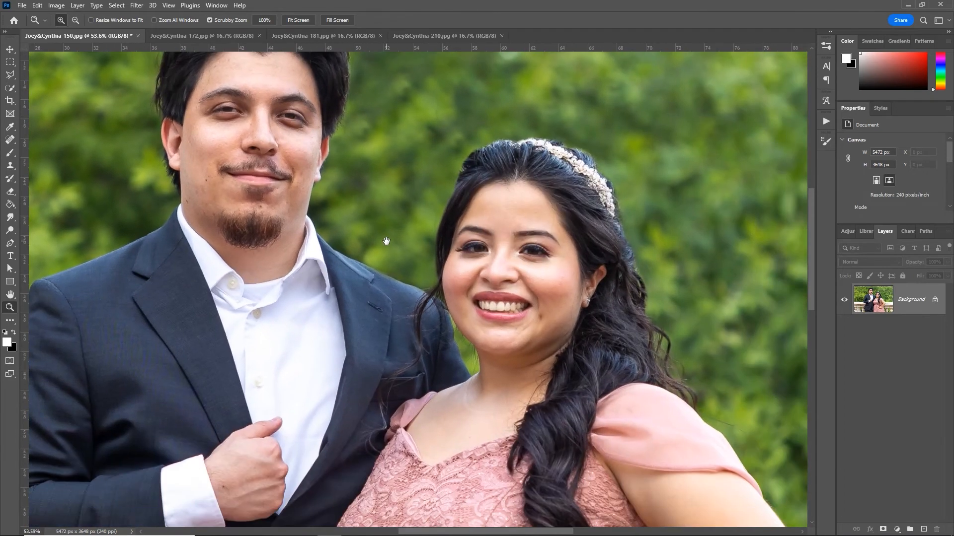
mouse_move(548, 286)
mouse_down()
mouse_move(576, 286)
mouse_move(553, 286)
mouse_up()
mouse_move(514, 235)
mouse_down()
mouse_move(537, 241)
mouse_move(444, 260)
mouse_up()
key(j)
key(z)
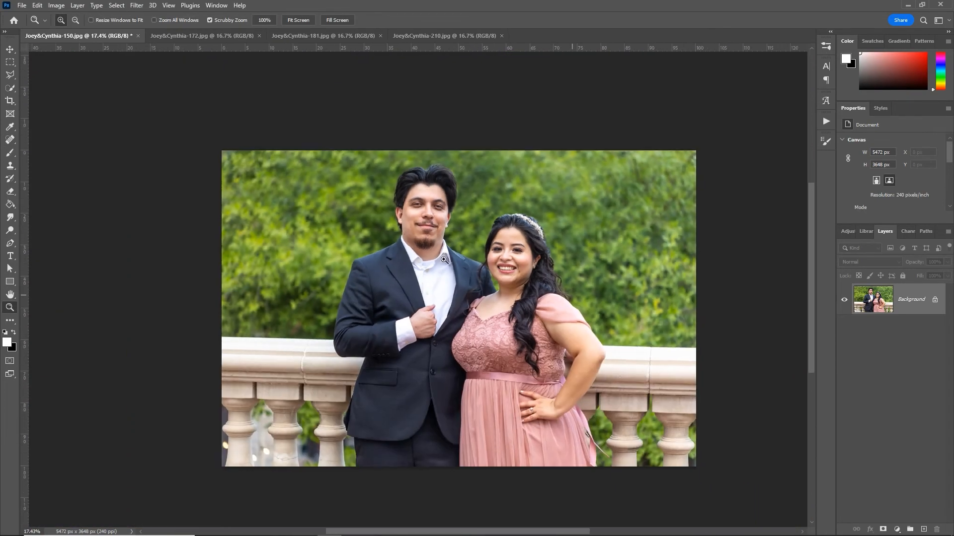
drag(549, 340, 569, 345)
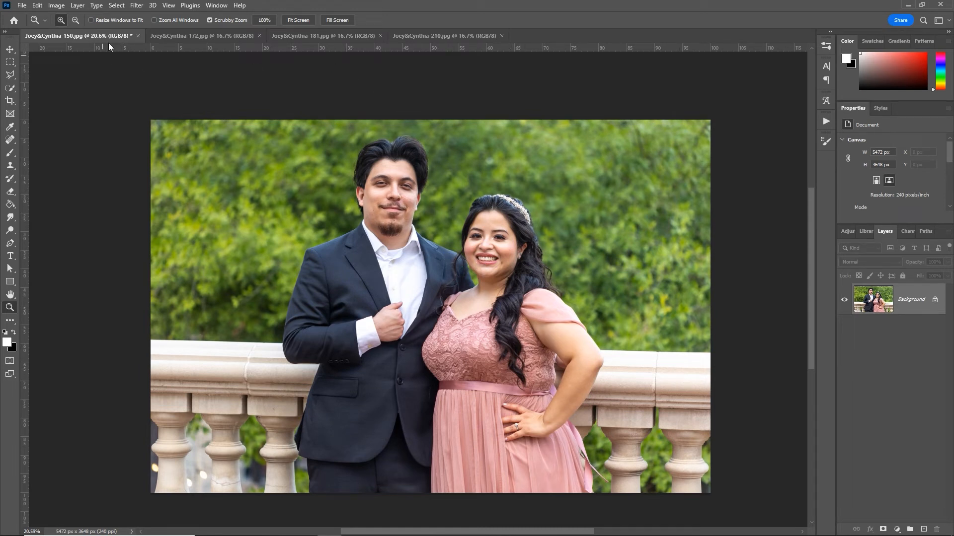
Close the 150 photo and save the changes as a JPEG
click(139, 36)
click(437, 204)
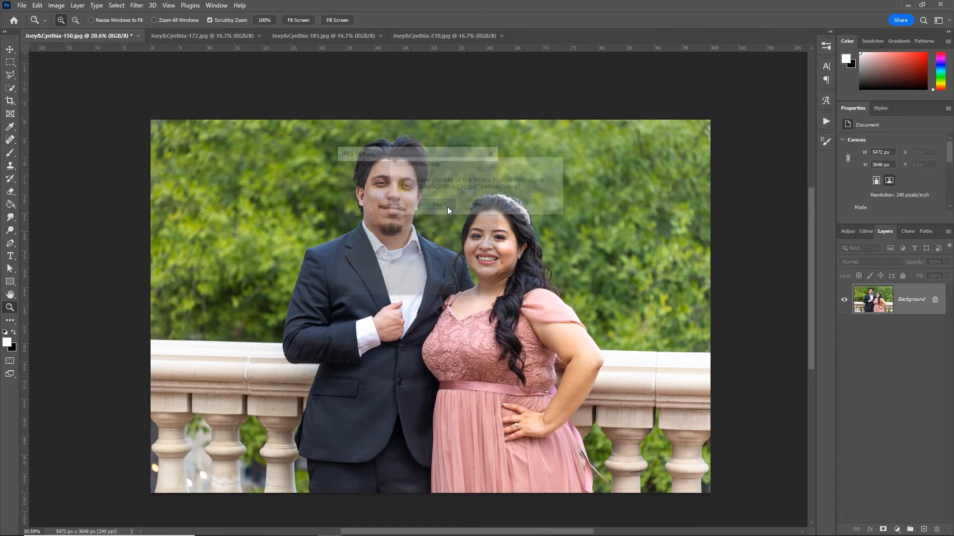
key(Return)
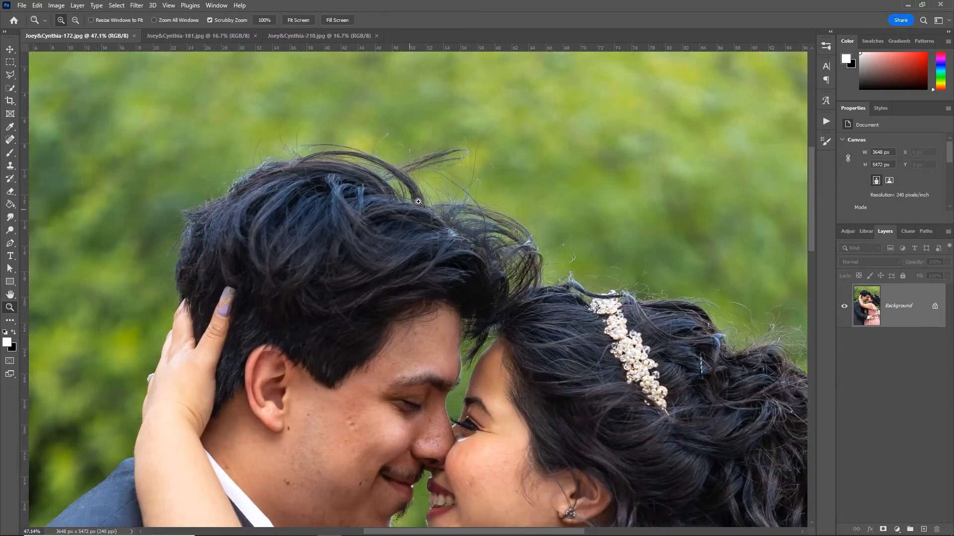
Paint a Quick Mask over the man's hair in the 172 photo, using a brush size of up to 300 px
key(q)
key(b)
key(d)
mouse_move(298, 191)
mouse_down()
mouse_move(316, 181)
mouse_move(298, 183)
mouse_move(342, 170)
mouse_move(392, 187)
mouse_up()
mouse_move(412, 226)
mouse_down()
mouse_move(437, 247)
mouse_move(431, 232)
mouse_move(495, 252)
mouse_move(368, 228)
mouse_move(300, 199)
mouse_move(276, 202)
mouse_move(448, 285)
mouse_move(317, 266)
mouse_move(250, 227)
mouse_move(221, 250)
mouse_move(340, 308)
mouse_move(468, 329)
mouse_up()
key(bracketright)
key(bracketright)
key(bracketright)
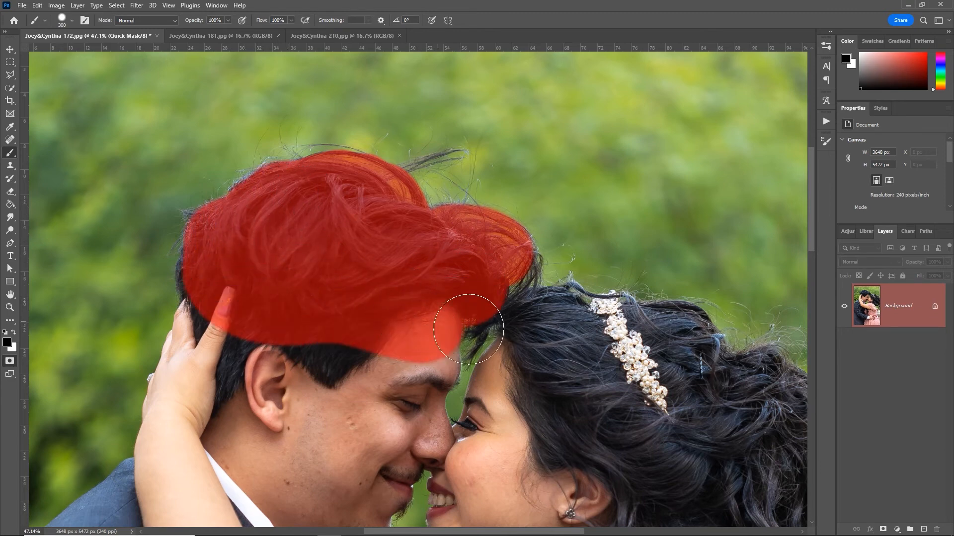
Extend the Quick Mask over the top of the woman's hair and headpiece, and convert it so only the surroundings are selected
drag(580, 367, 298, 264)
click(251, 214)
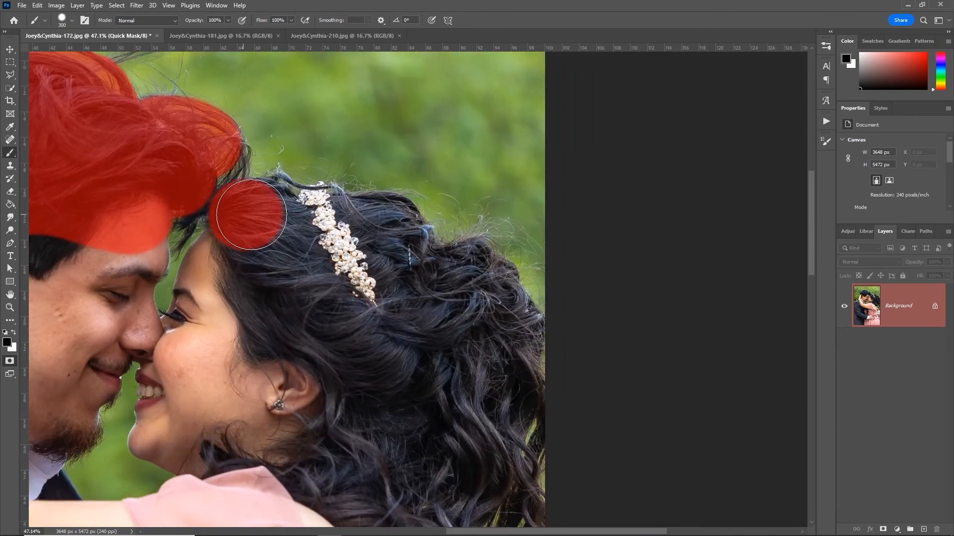
mouse_move(251, 214)
mouse_down()
mouse_move(372, 224)
mouse_move(406, 268)
mouse_move(448, 284)
mouse_move(474, 272)
mouse_move(464, 278)
mouse_move(484, 286)
mouse_move(480, 294)
mouse_move(509, 330)
mouse_up()
key(space)
mouse_move(314, 248)
mouse_down()
mouse_move(420, 339)
mouse_move(304, 239)
mouse_move(330, 269)
mouse_up()
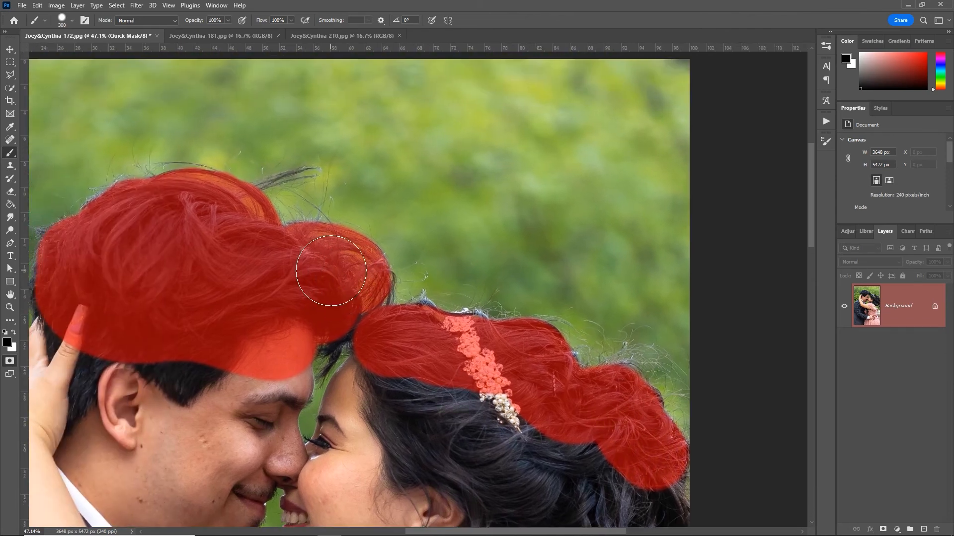
key(x)
key(q)
alt+click(403, 161)
drag(276, 169, 309, 177)
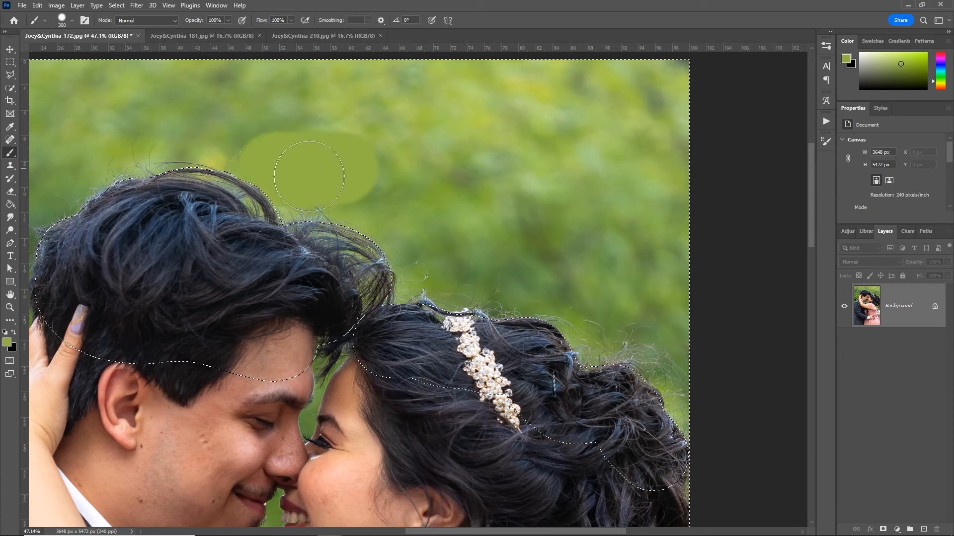
key(ctrl+z)
Clone blurred green background over the stray hairs above the man's hair and along the top of the woman's hair
key(s)
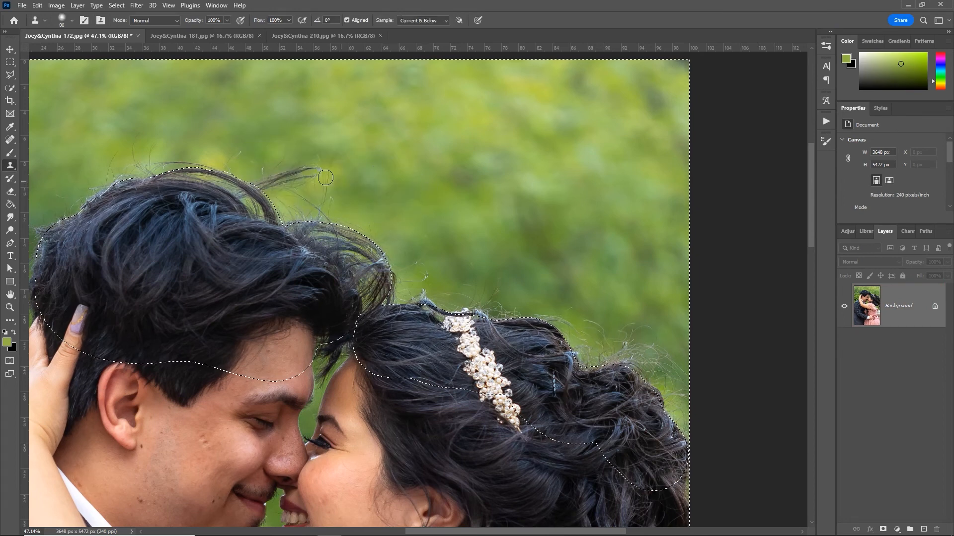
mouse_move(304, 174)
mouse_down()
mouse_move(235, 169)
mouse_move(296, 191)
mouse_up()
mouse_move(440, 255)
mouse_down()
mouse_move(420, 243)
mouse_move(417, 288)
mouse_move(500, 293)
mouse_move(481, 294)
mouse_move(390, 250)
mouse_up()
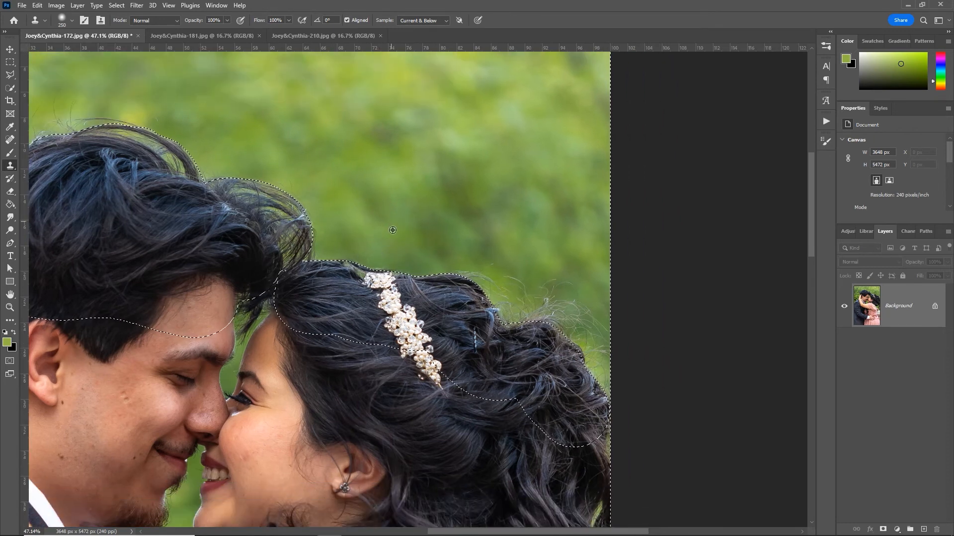
alt+click(393, 230)
mouse_move(479, 253)
mouse_down()
mouse_move(558, 288)
mouse_move(596, 349)
mouse_up()
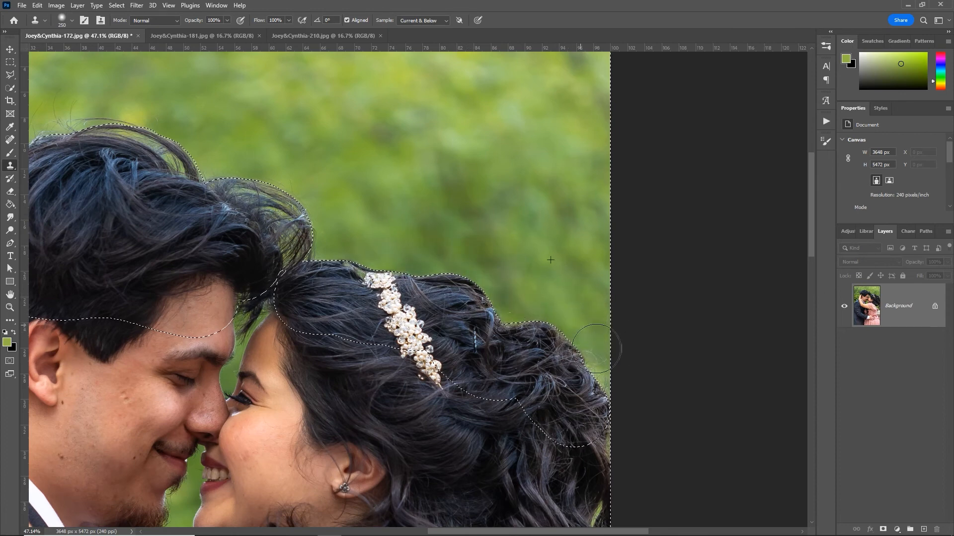
drag(380, 286, 433, 256)
drag(413, 292, 442, 200)
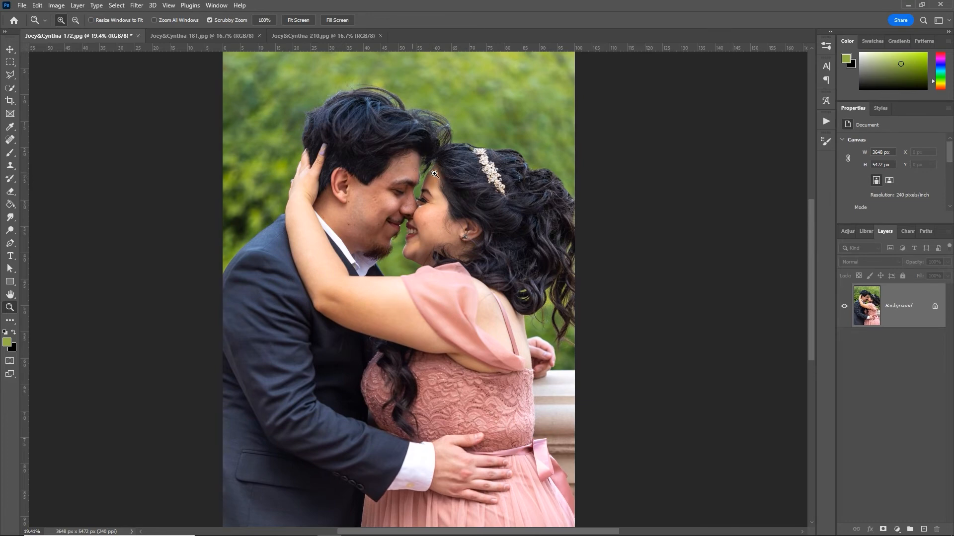
Brighten the 172 photo slightly with Curves by moving a midtone point to input 127, output 132
drag(435, 174, 436, 174)
key(ctrl+m)
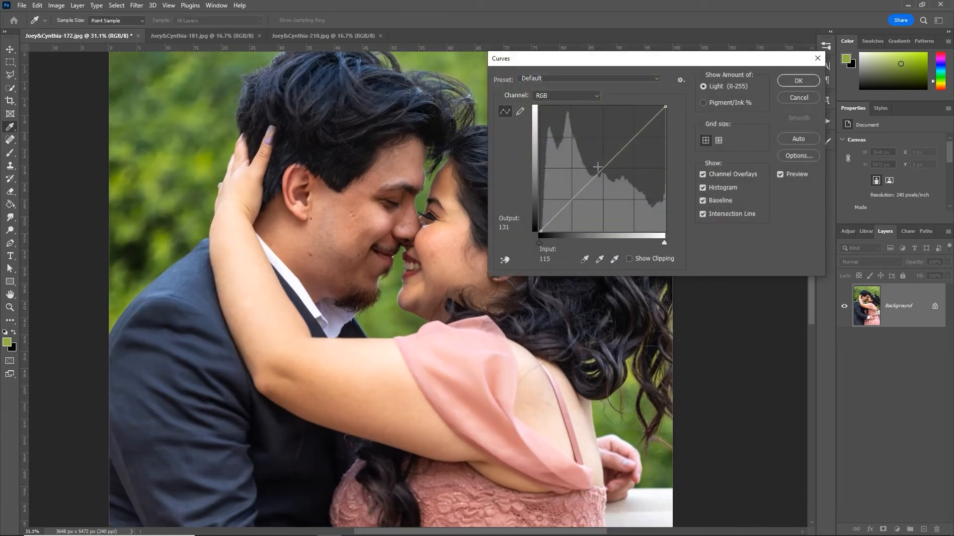
drag(598, 167, 602, 167)
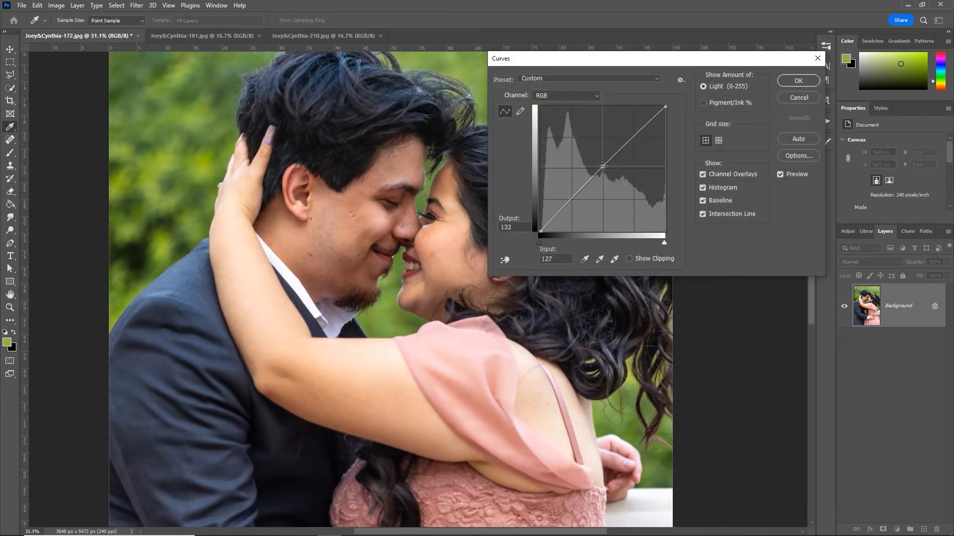
click(797, 81)
key(ctrl+0)
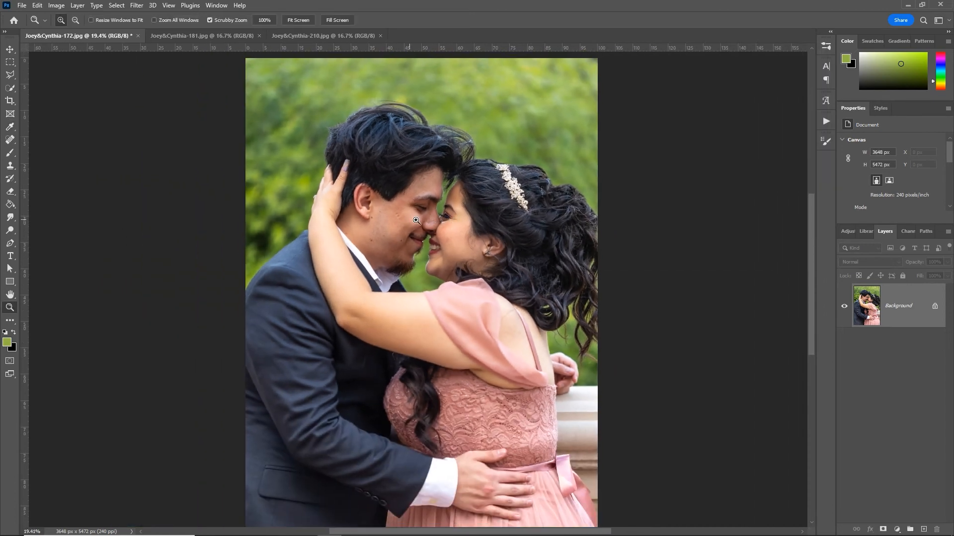
Retouch the skin near the man's mouth with the Spot Healing Brush and check the whole portrait
click(415, 220)
key(j)
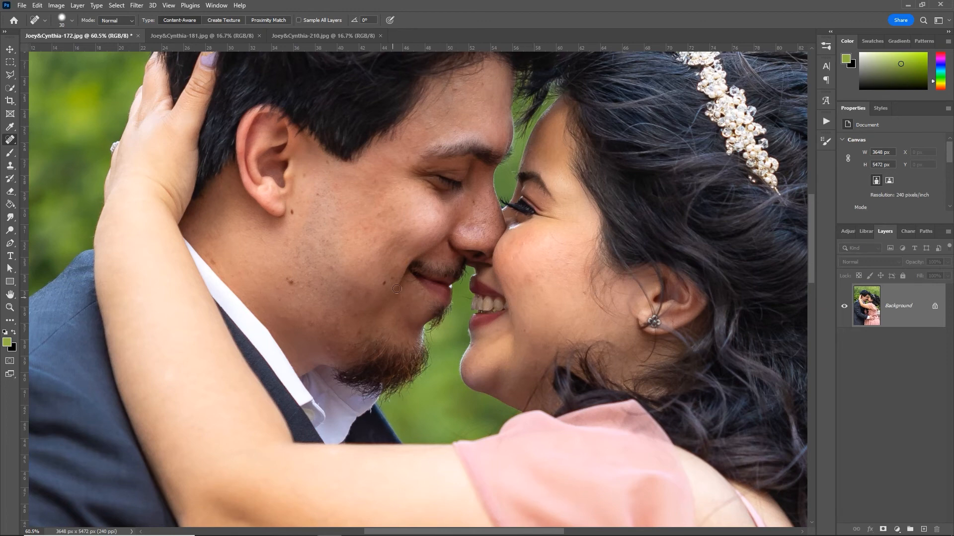
drag(454, 248, 384, 256)
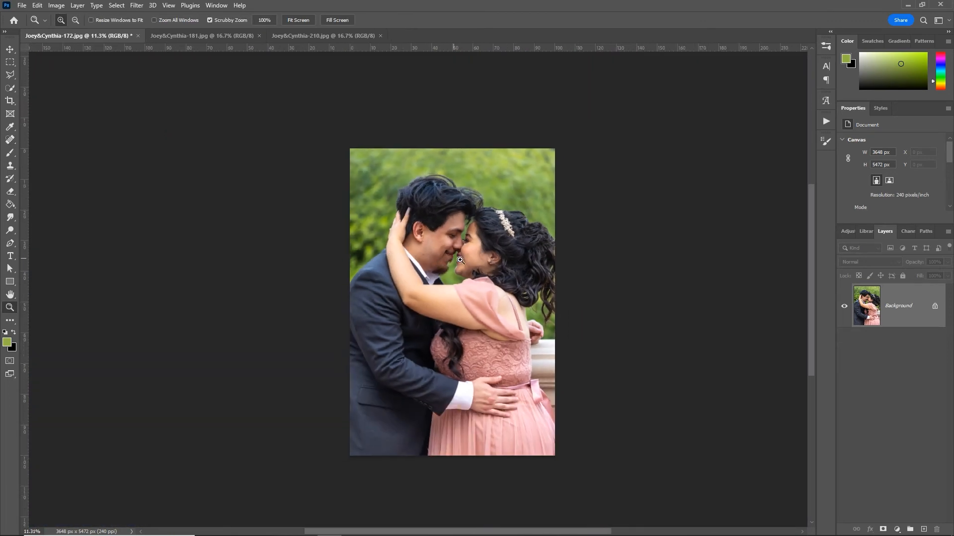
drag(460, 260, 489, 258)
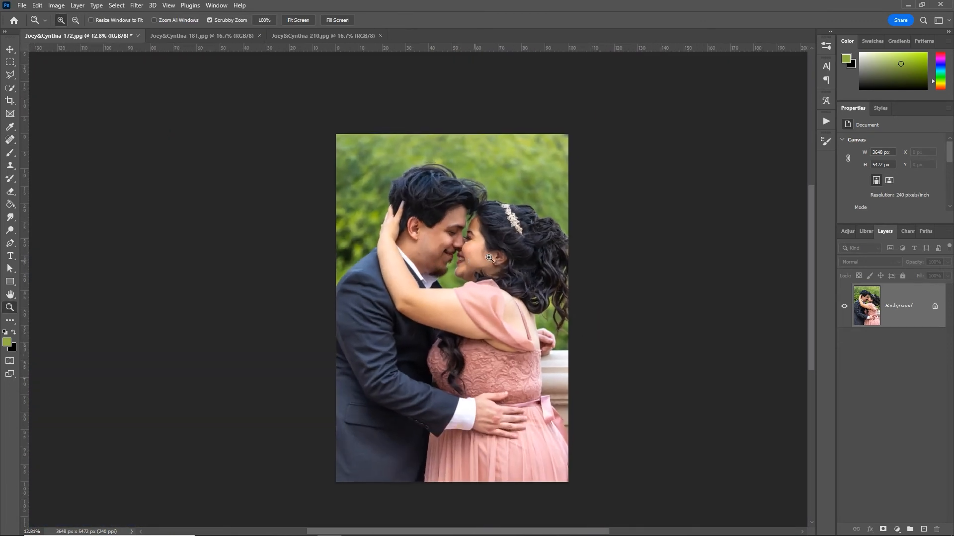
Close the 172 photo and save the changes as a JPEG at quality 10
click(138, 36)
click(435, 206)
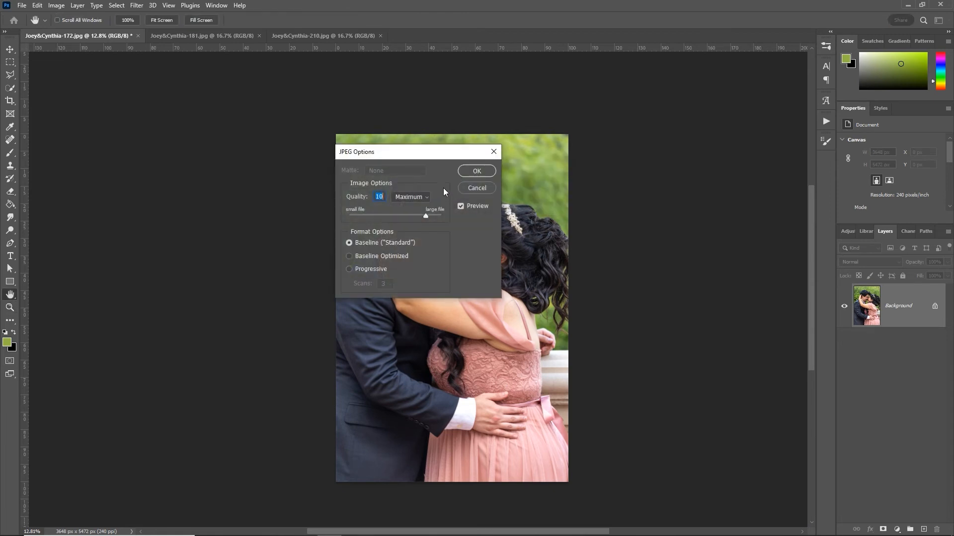
click(475, 172)
Select a rectangular area of the blue wall beside the woman in the 181 photo and fill it to clean the background
drag(545, 210, 609, 218)
key(m)
drag(498, 138, 606, 258)
key(shift+F5)
key(Return)
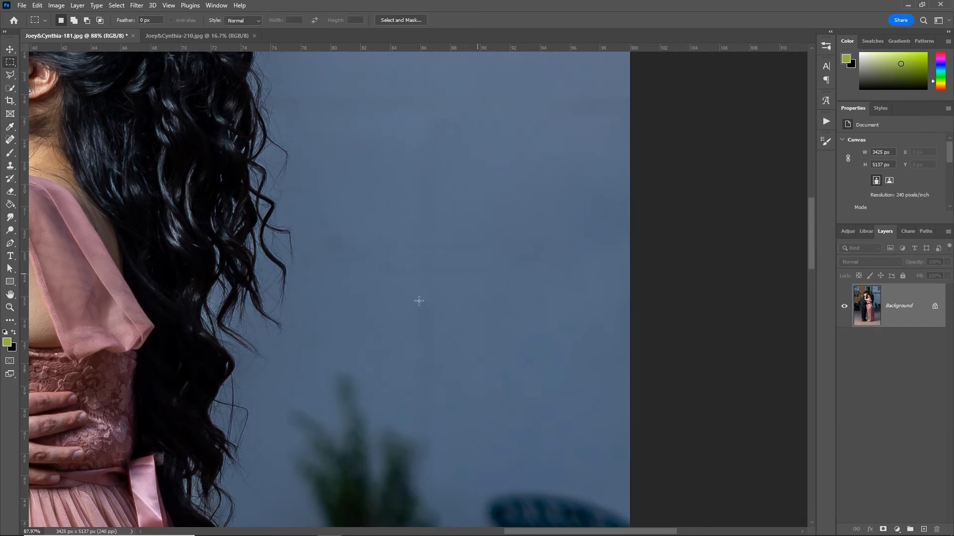
Try to clone the wall and railing over the blurred person in red at the photo's edge with a 250 px brush
key(z)
drag(379, 304, 249, 300)
drag(141, 343, 319, 312)
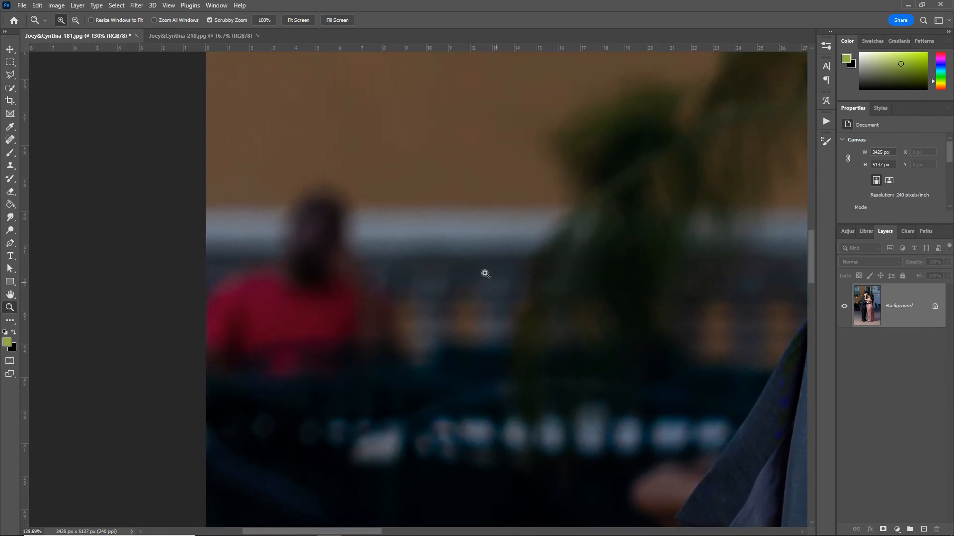
key(s)
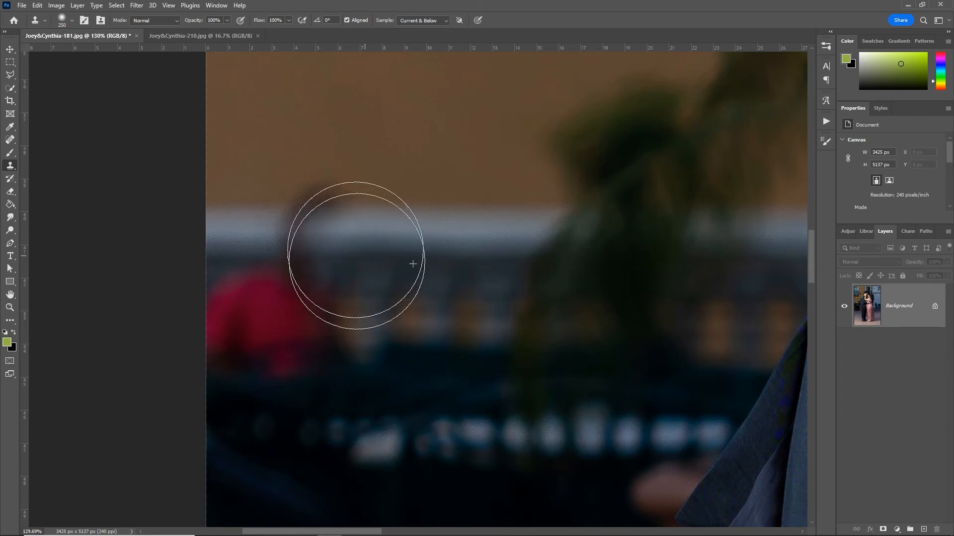
mouse_move(394, 259)
mouse_down()
mouse_move(398, 315)
mouse_move(366, 234)
mouse_move(361, 319)
mouse_move(315, 313)
mouse_move(318, 293)
mouse_up()
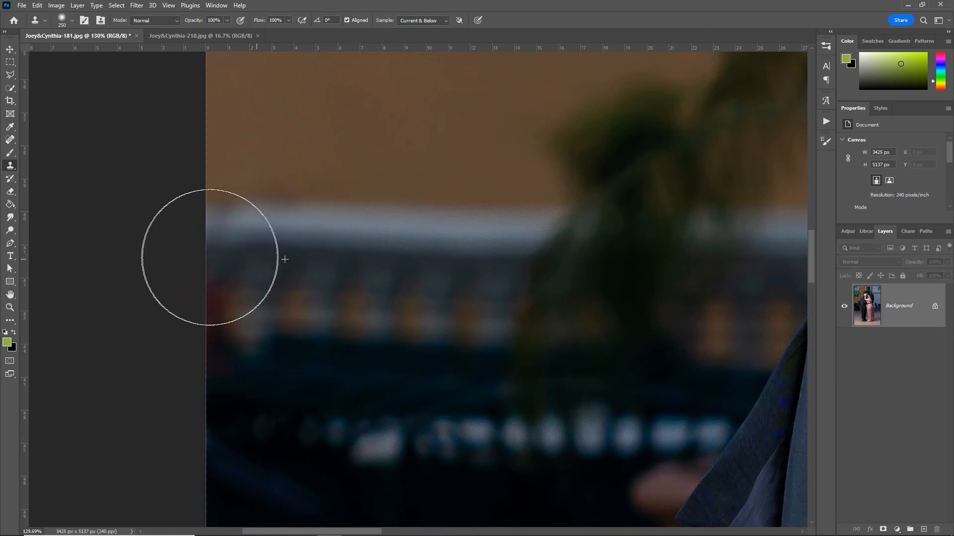
mouse_move(218, 257)
mouse_down()
mouse_move(286, 316)
mouse_move(297, 315)
mouse_move(204, 312)
mouse_move(219, 234)
mouse_up()
Check the cloned background behind the man, and undo the clone strokes over the person in red
key(z)
drag(482, 309, 383, 318)
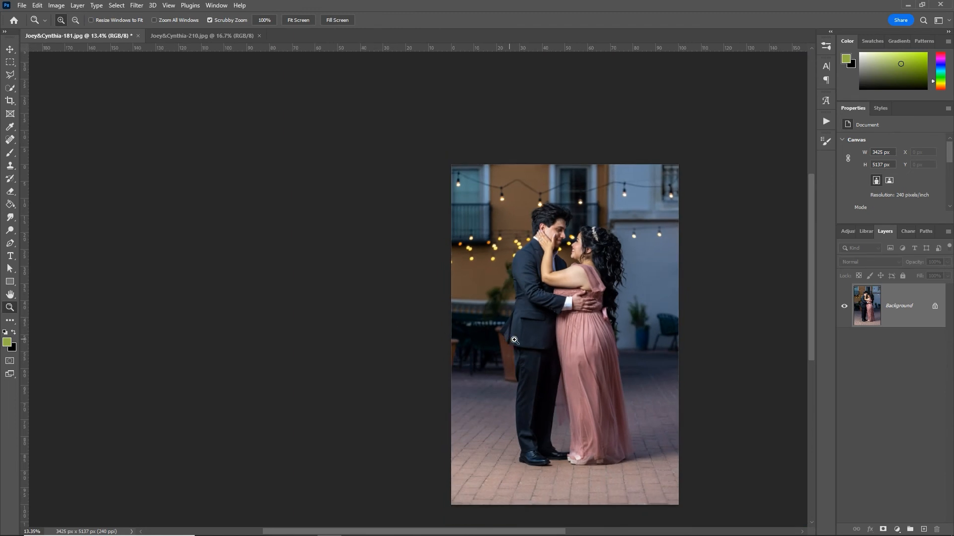
mouse_move(514, 340)
mouse_down()
mouse_move(463, 333)
mouse_move(444, 306)
mouse_move(451, 297)
mouse_move(437, 301)
mouse_move(462, 300)
mouse_up()
key(s)
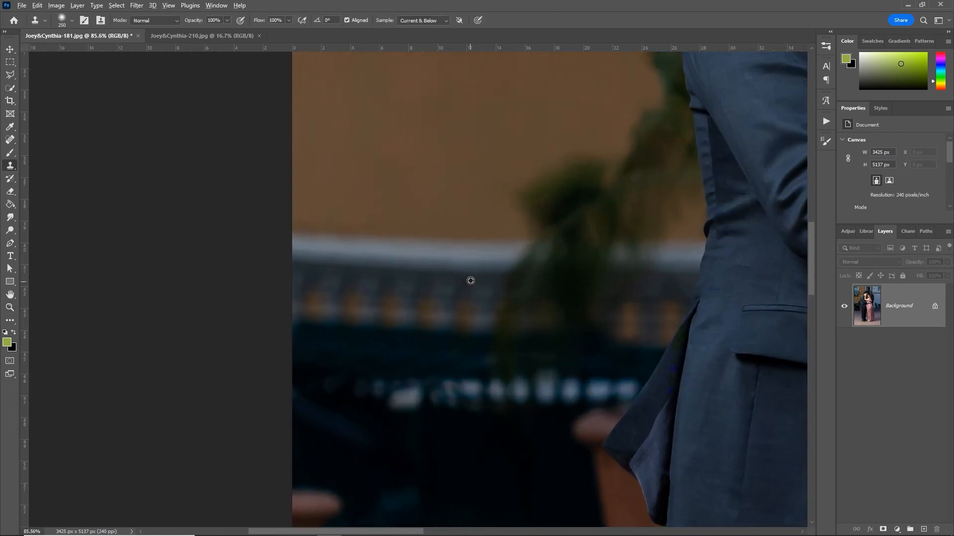
key(ctrl+z)
key(ctrl+z)
key(ctrl+z)
key(ctrl+z)
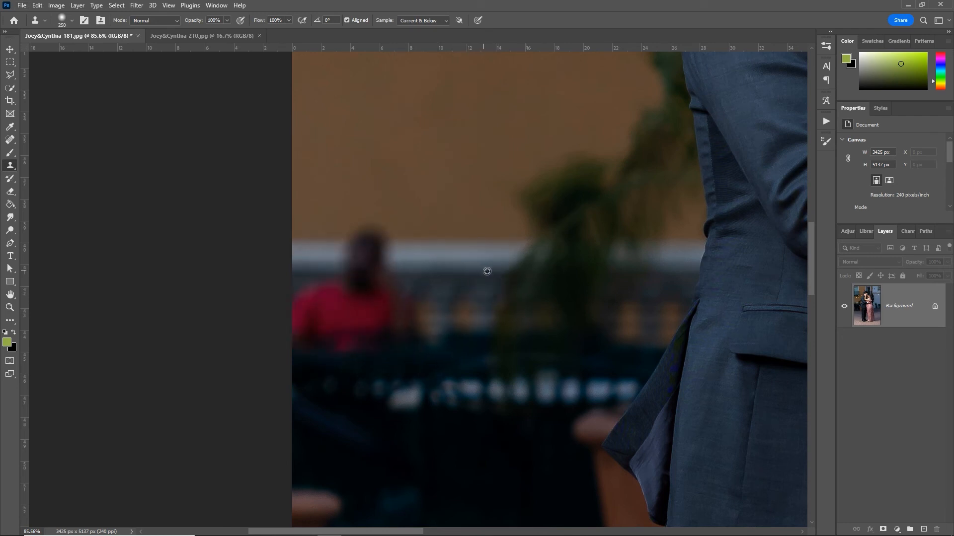
Clone the wall ledge and railing over the blurred person in red, using a smaller 125 px brush
alt+click(442, 273)
key(bracketleft)
key(bracketleft)
key(bracketleft)
key(bracketleft)
mouse_move(389, 273)
mouse_down()
mouse_move(374, 290)
mouse_move(362, 279)
mouse_move(381, 259)
mouse_move(346, 249)
mouse_move(311, 254)
mouse_move(351, 285)
mouse_move(327, 338)
mouse_move(293, 315)
mouse_up()
alt+click(401, 336)
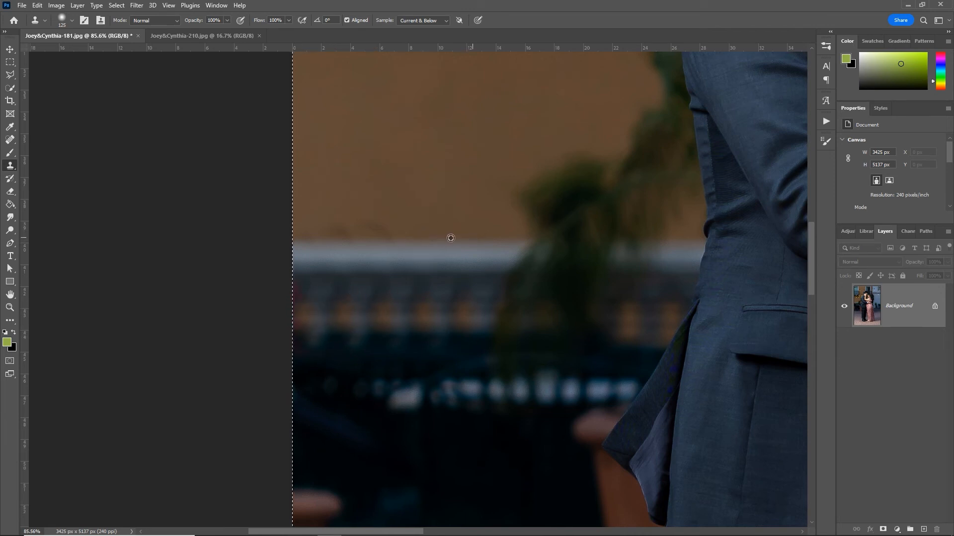
Clone away the remaining traces of the person along the ledge and at the photo's edge, and clear the selection
alt+click(451, 238)
drag(383, 238, 310, 241)
alt+click(384, 296)
drag(341, 299, 299, 300)
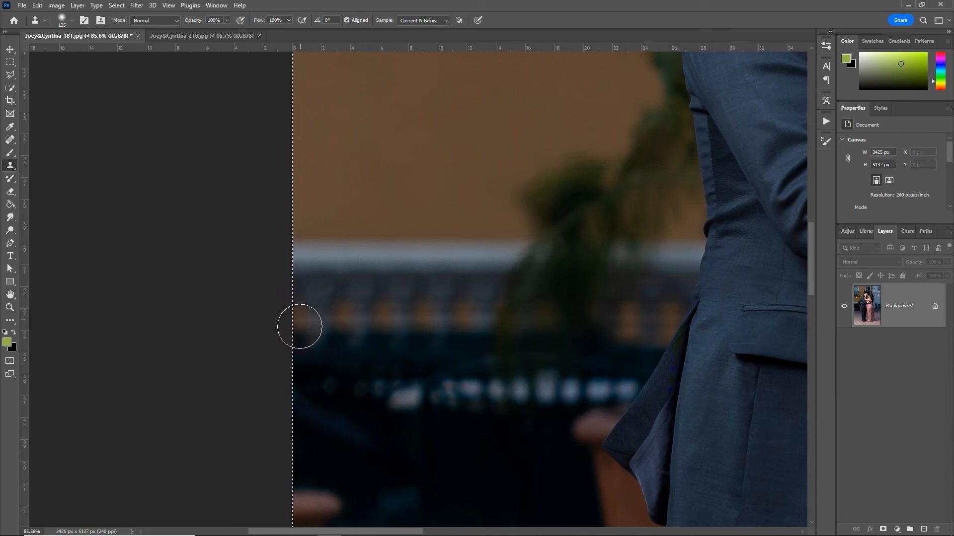
drag(519, 354, 481, 362)
drag(690, 357, 530, 321)
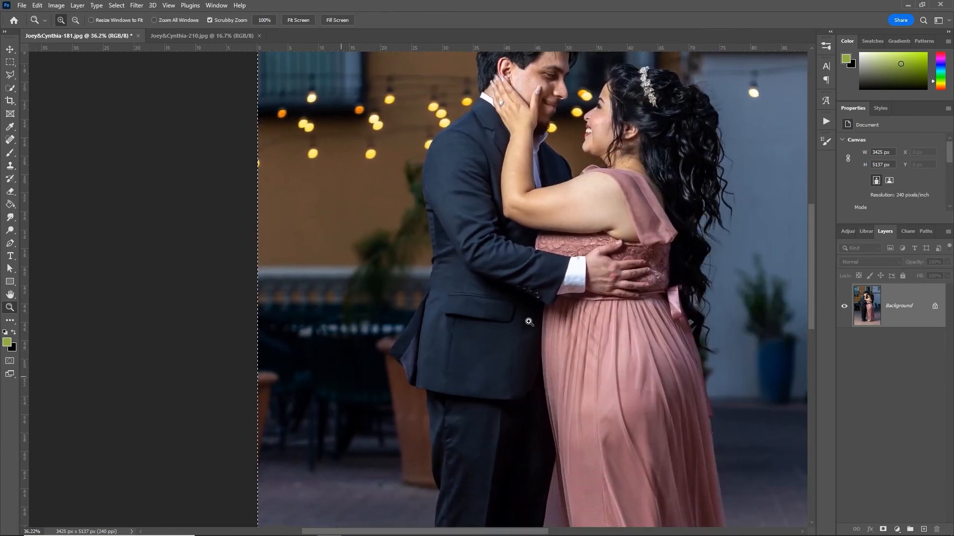
drag(613, 300, 562, 316)
key(ctrl+d)
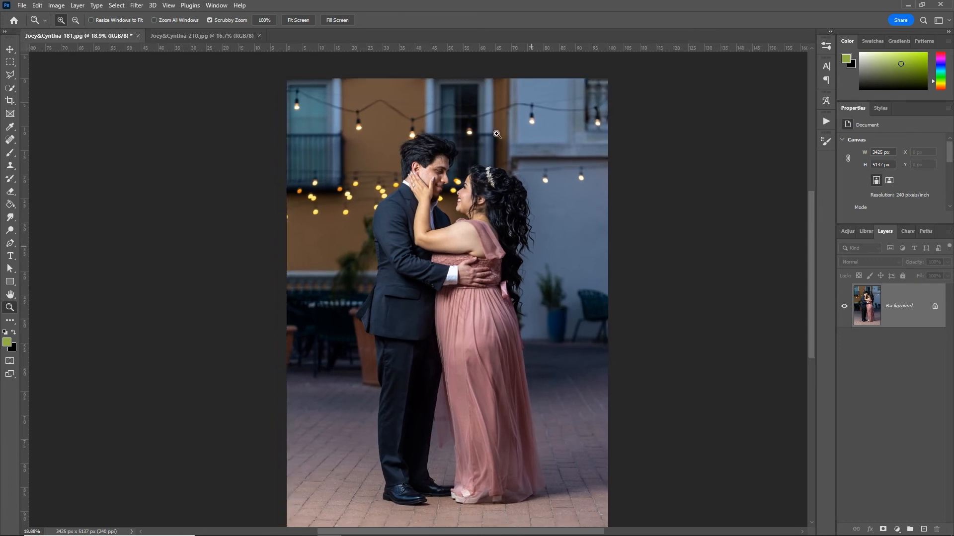
Add a new layer above the Background and set its blend mode to Screen
click(924, 529)
click(865, 262)
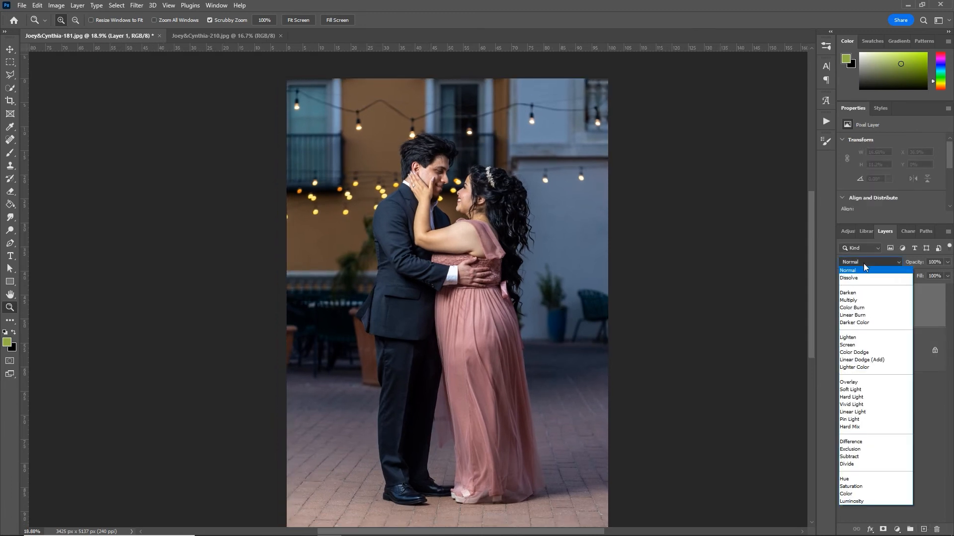
click(860, 346)
Prepare a soft 1923 px brush with a golden-yellow colour and test a glow on the bulb above the woman, undoing the dab
mouse_move(435, 104)
mouse_down()
mouse_move(471, 117)
mouse_move(449, 134)
mouse_up()
key(b)
right_click(439, 177)
double_click(604, 342)
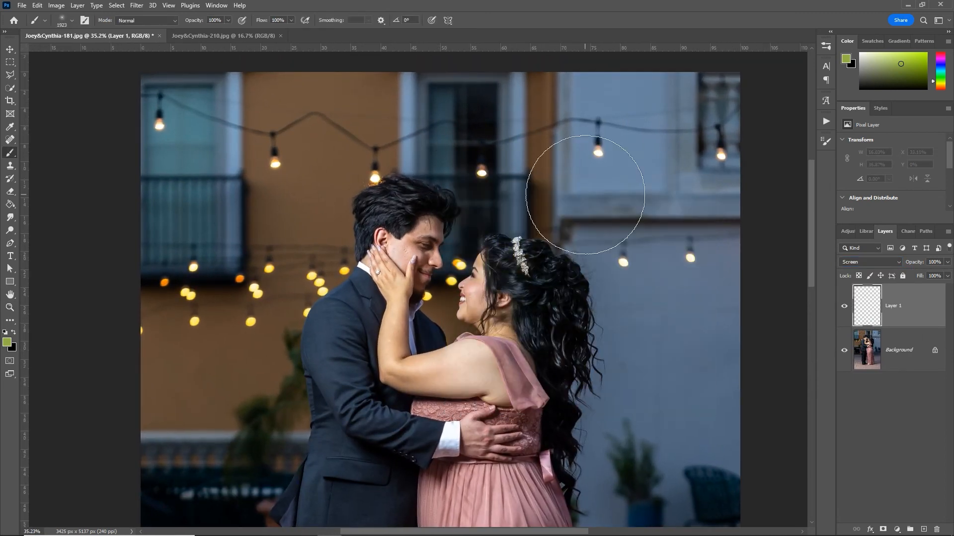
click(941, 88)
drag(940, 87, 942, 86)
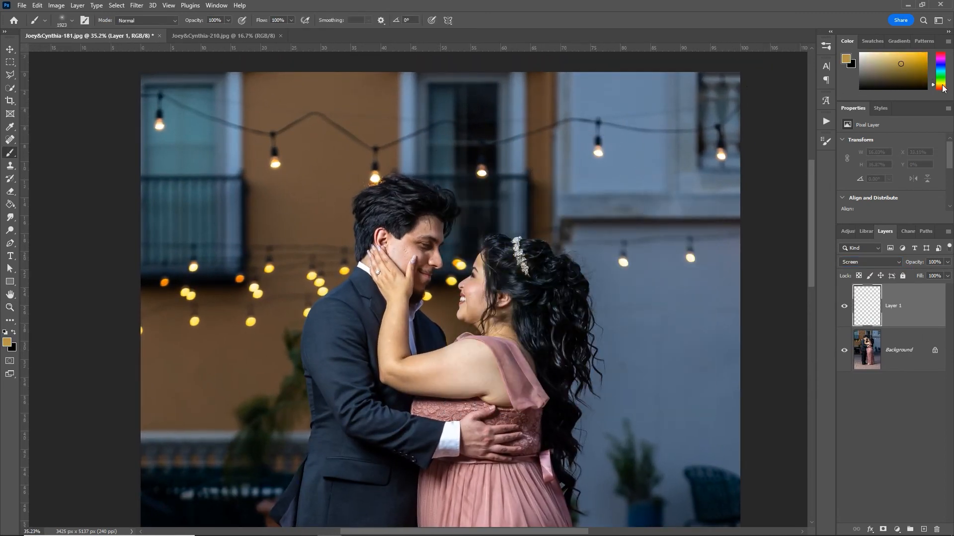
click(616, 176)
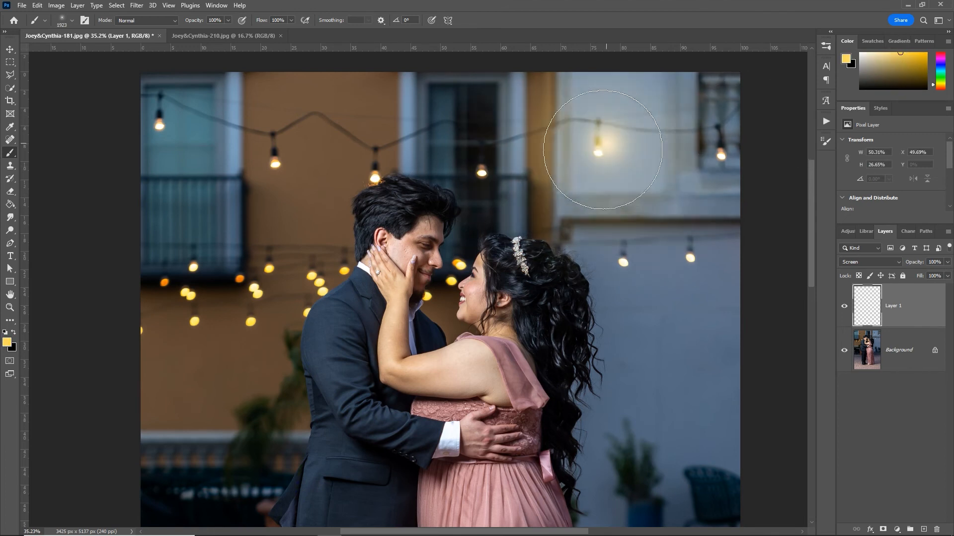
key(ctrl+z)
Reduce the brush to 700 px and dab a golden glow on the four large bulbs in front of the orange wall and windows
key(bracketleft)
key(bracketleft)
key(bracketleft)
key(bracketleft)
key(bracketleft)
key(bracketleft)
key(bracketleft)
key(bracketleft)
key(bracketleft)
key(bracketleft)
key(bracketleft)
key(bracketleft)
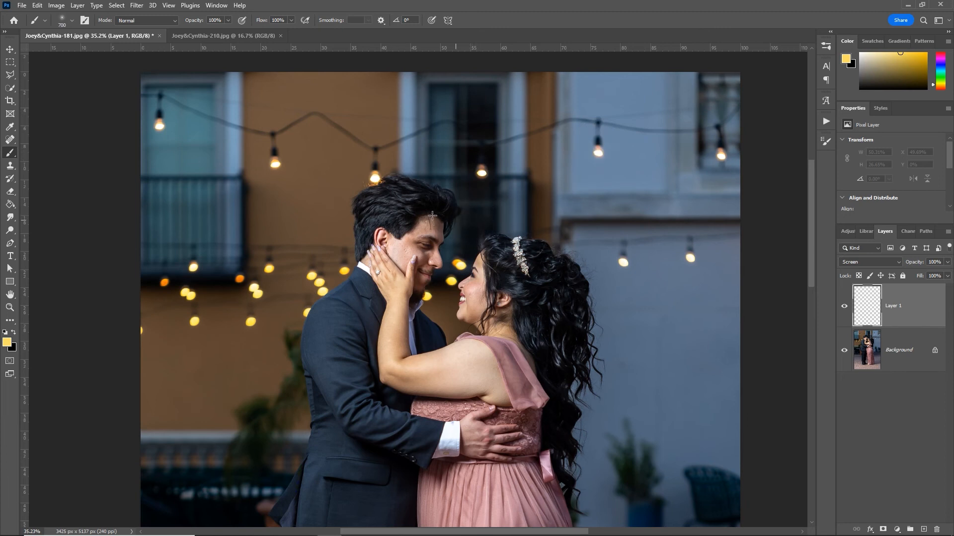
click(375, 178)
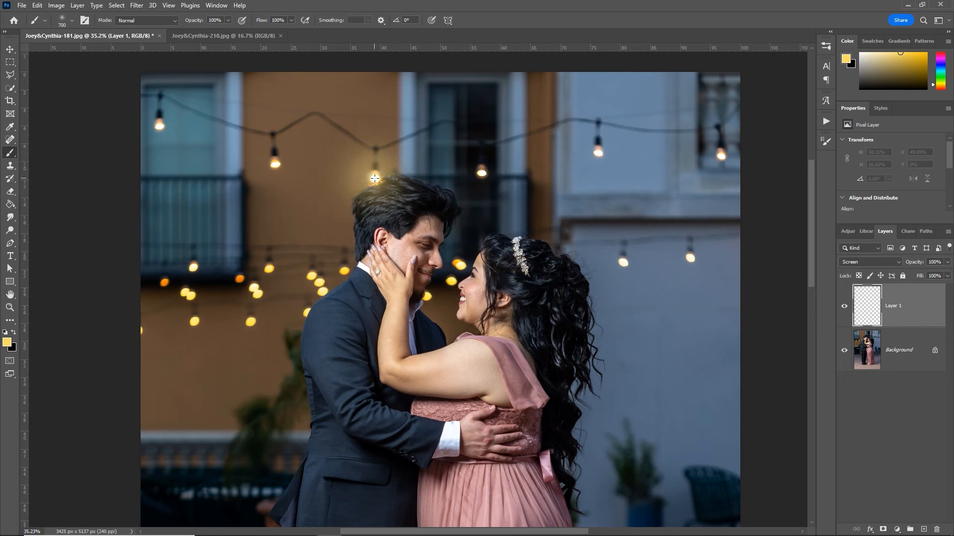
click(275, 164)
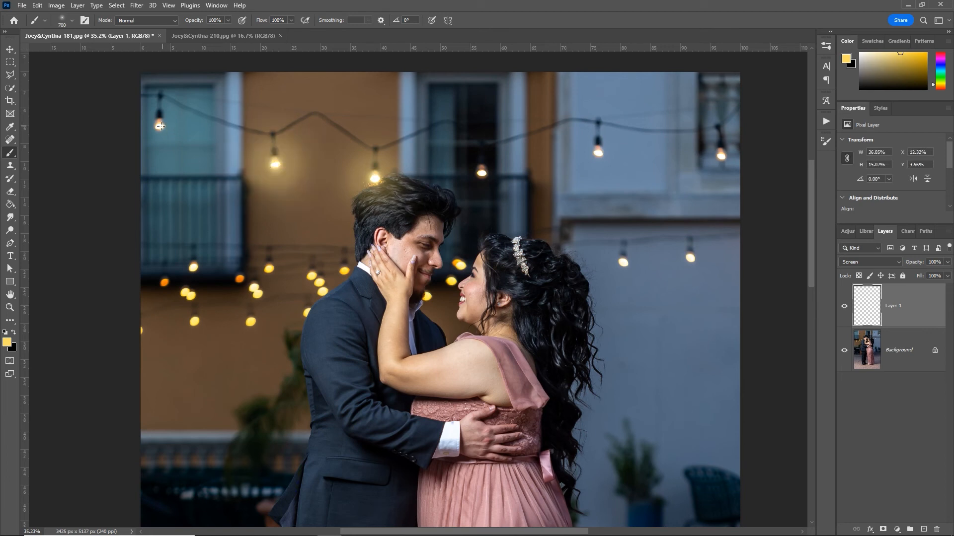
click(159, 126)
click(481, 172)
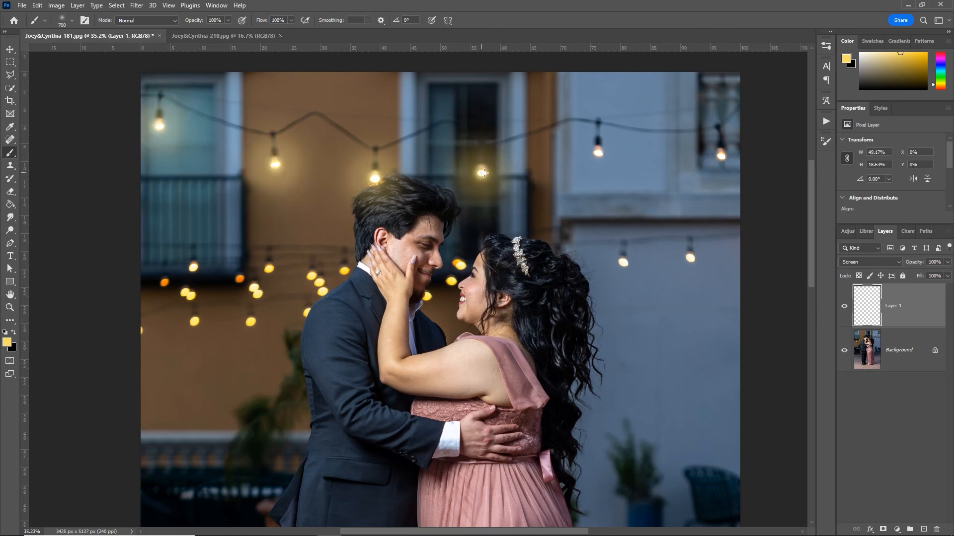
Dab a golden glow on the four bulbs hanging in front of the pale blue wall
click(598, 153)
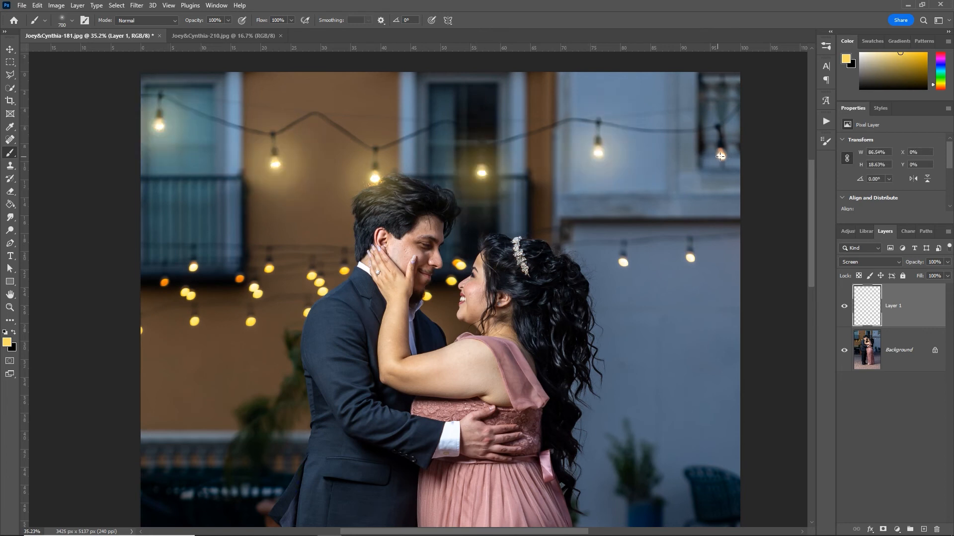
click(720, 156)
click(691, 257)
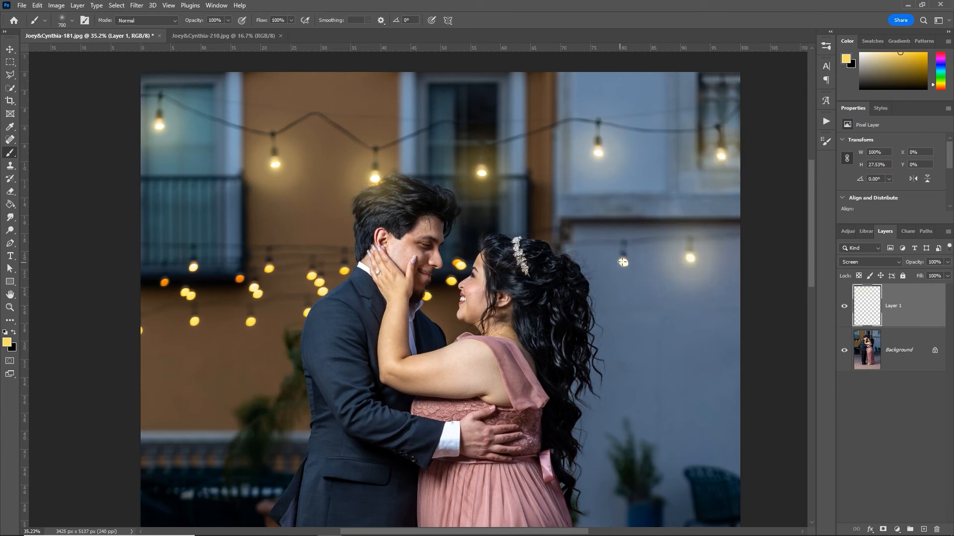
click(623, 263)
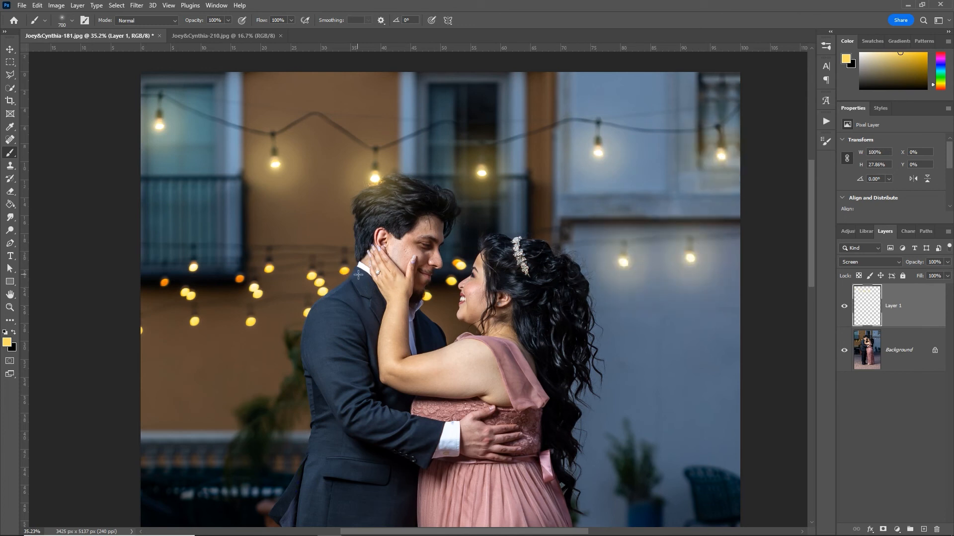
Try adding glows to two small string lights beside the man's shoulder
click(304, 274)
click(326, 290)
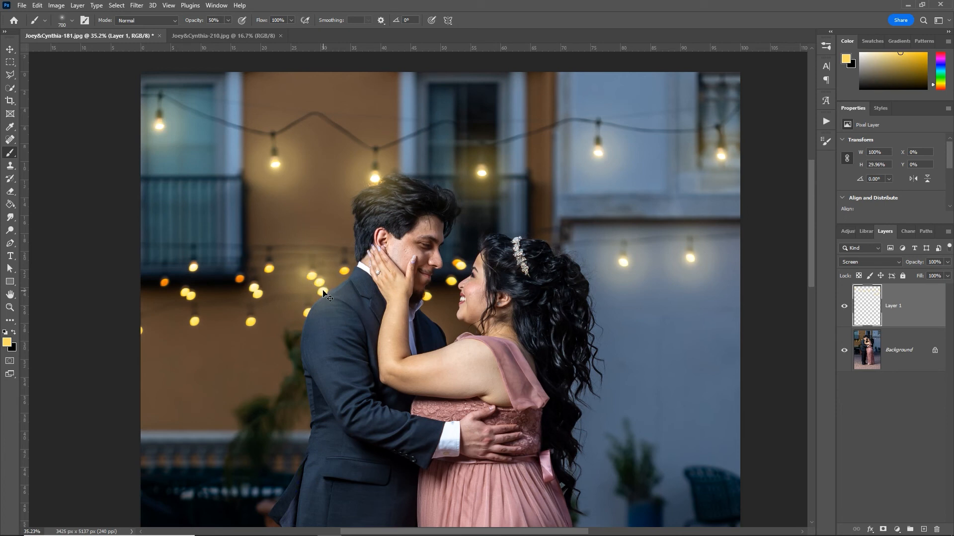
key(ctrl+z)
key(ctrl+z)
Dab golden glows on the small string lights beside the man and between the couple's faces
click(312, 277)
click(323, 291)
click(267, 268)
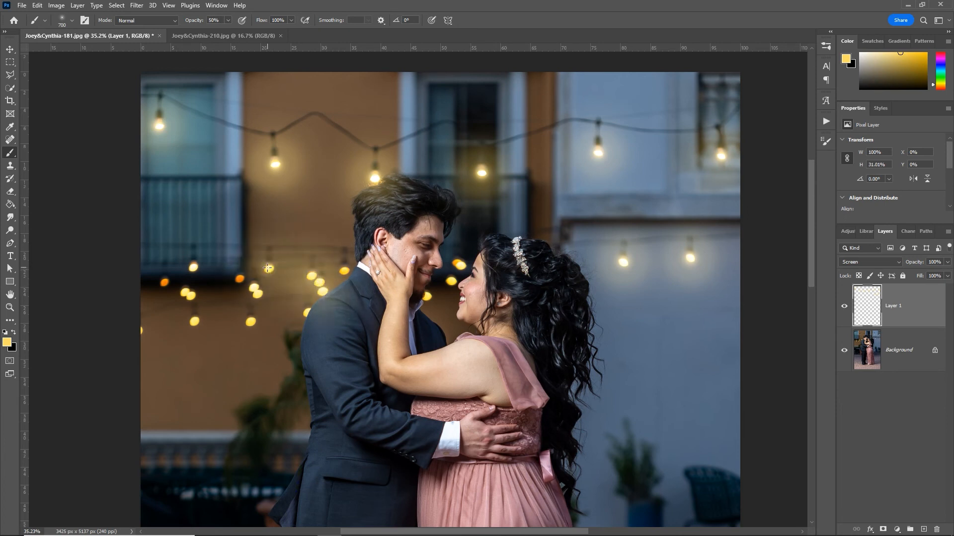
click(255, 289)
click(189, 295)
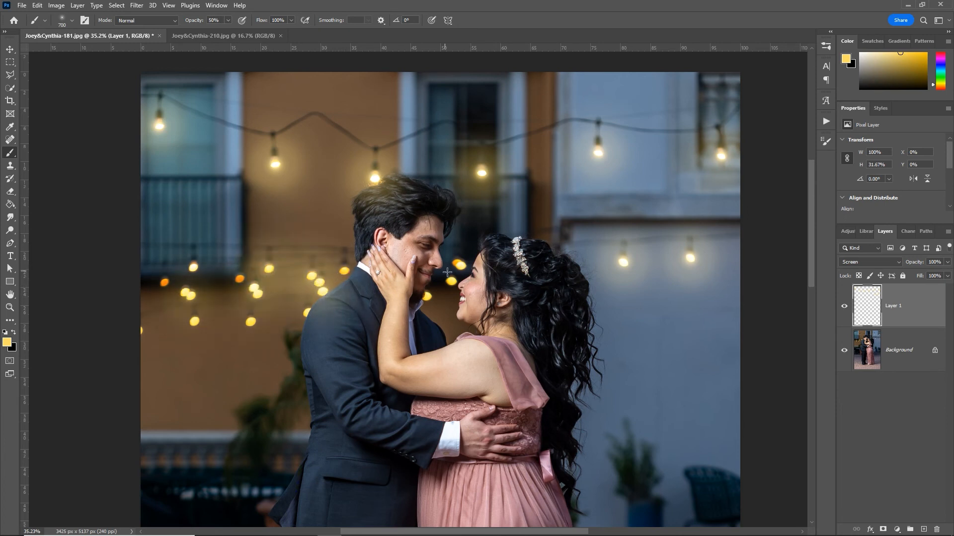
click(457, 263)
click(426, 297)
click(194, 320)
click(193, 267)
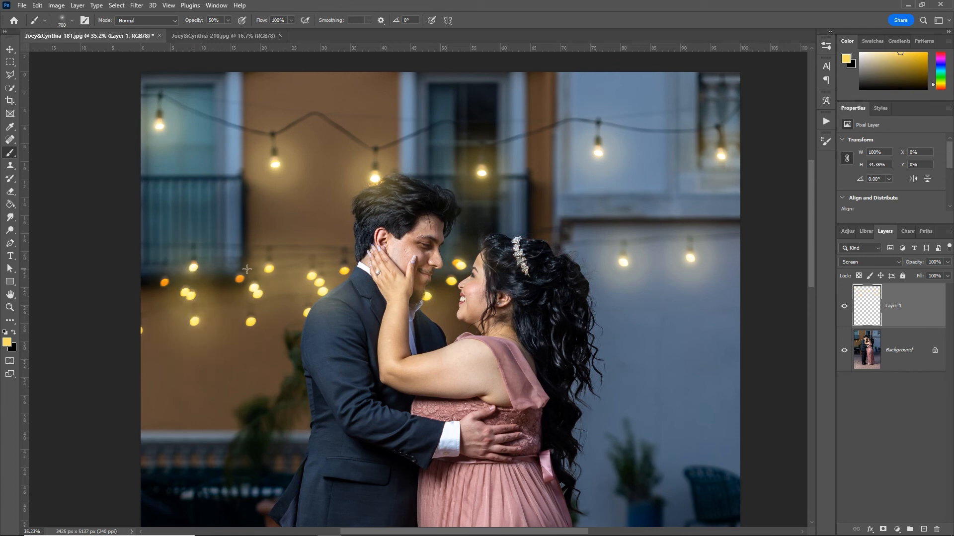
click(343, 270)
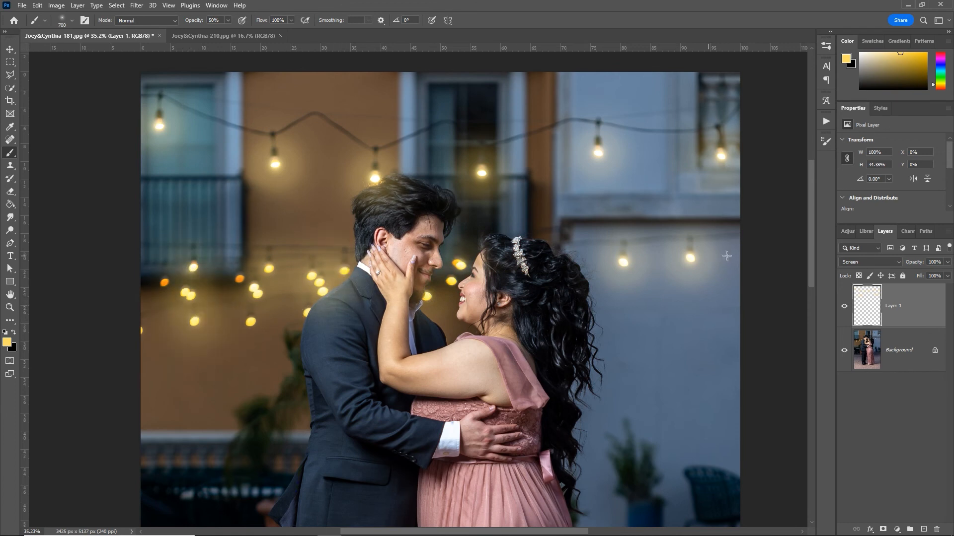
Reduce the glow layer's opacity to 51% and compare the photo with and without the glows
click(844, 307)
click(844, 307)
drag(918, 262, 909, 265)
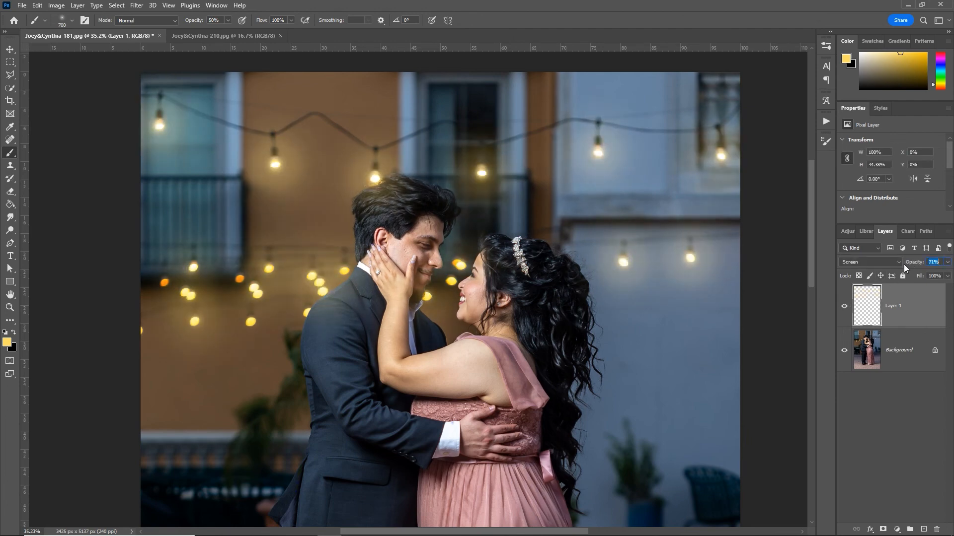
key(z)
key(ctrl+0)
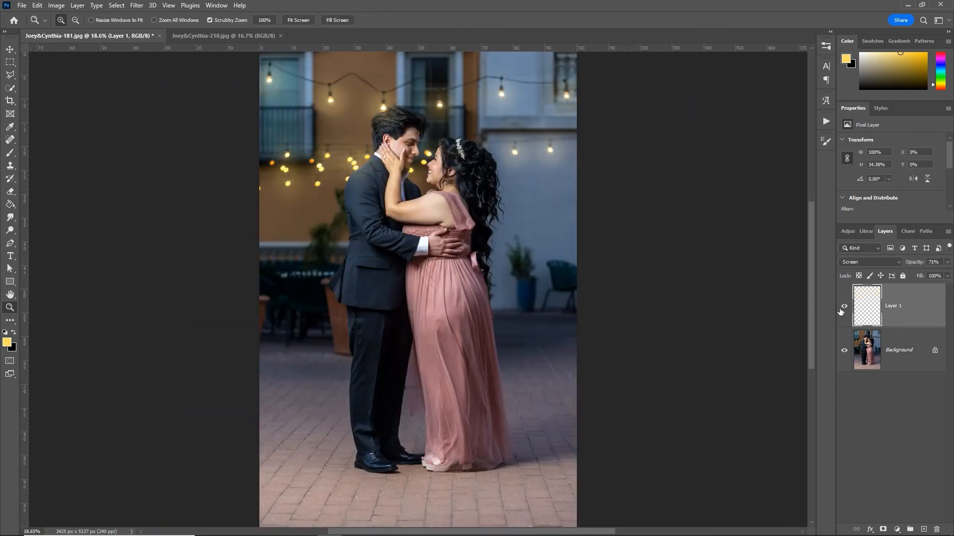
drag(915, 262, 906, 266)
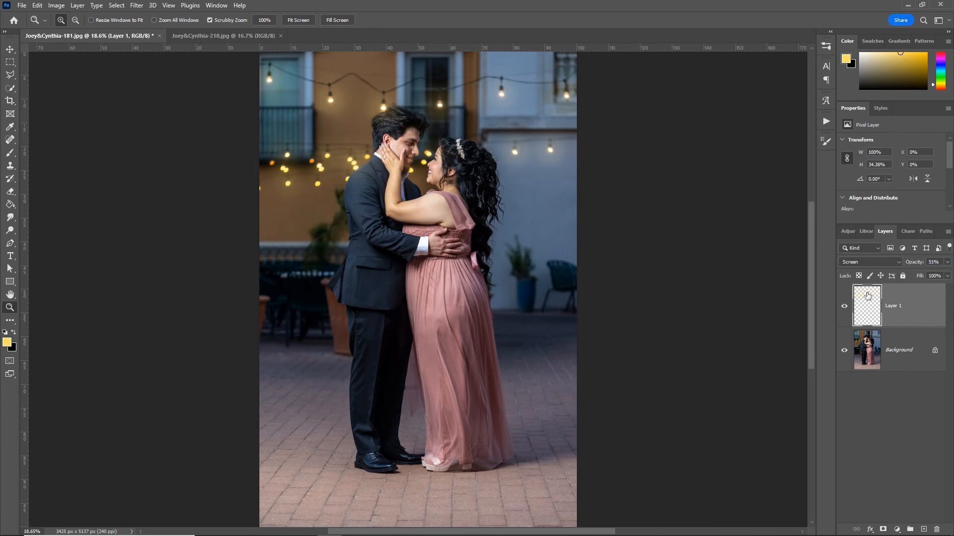
click(843, 306)
click(844, 306)
right_click(844, 310)
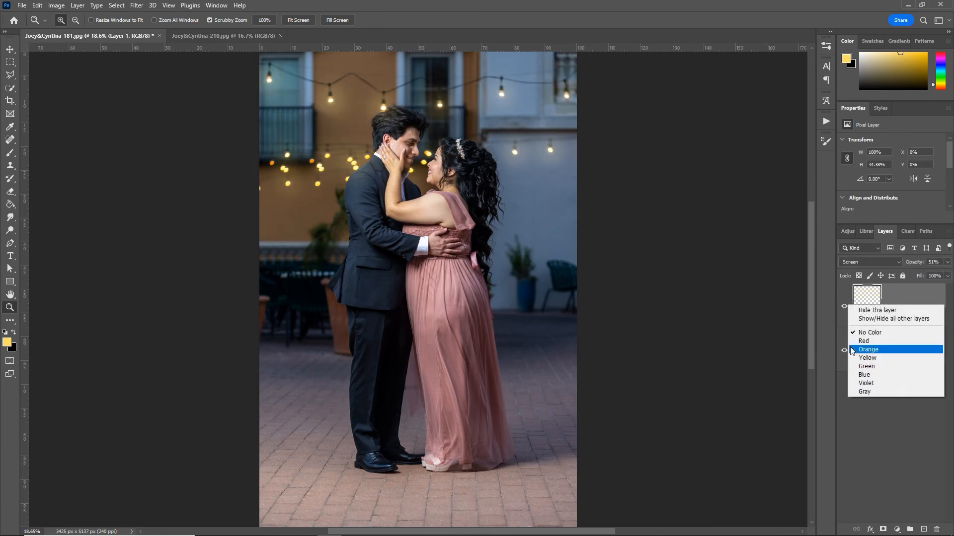
key(Escape)
Add a Curves adjustment directly above the Background and pull its midtones down to darken the photo
click(880, 355)
drag(475, 388, 374, 449)
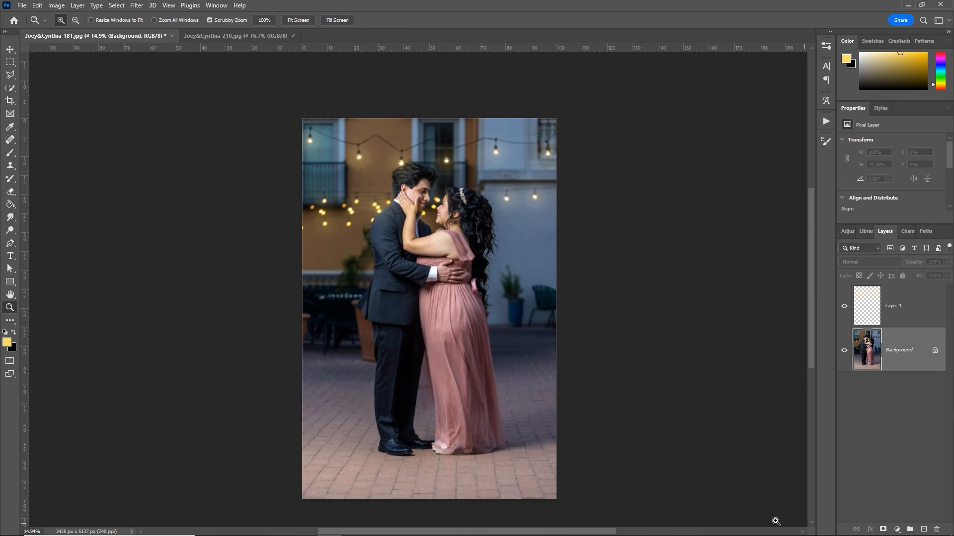
click(897, 529)
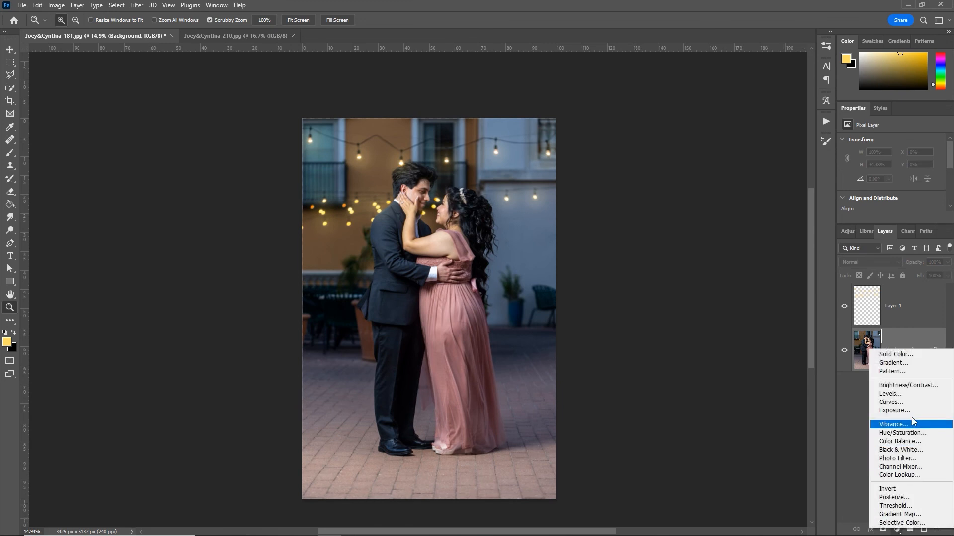
click(904, 402)
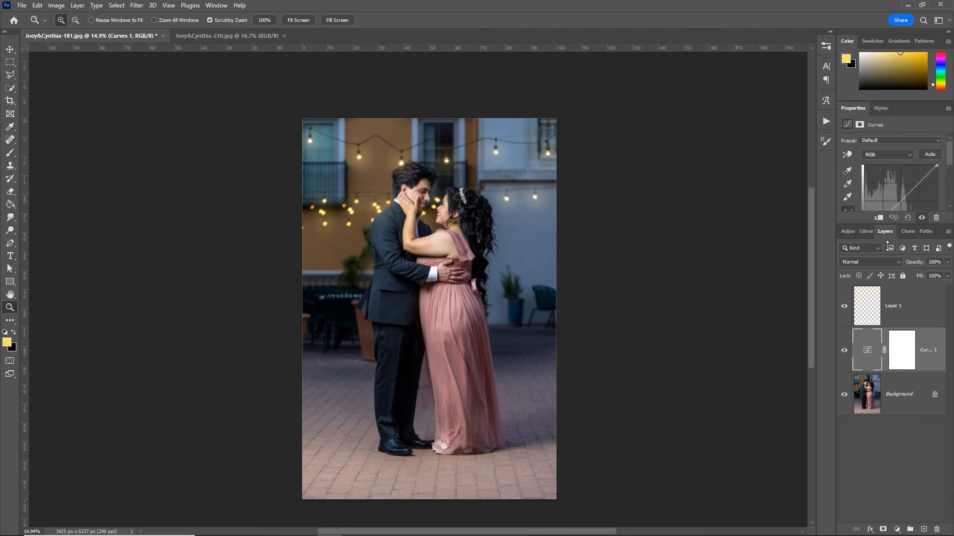
drag(887, 246, 882, 297)
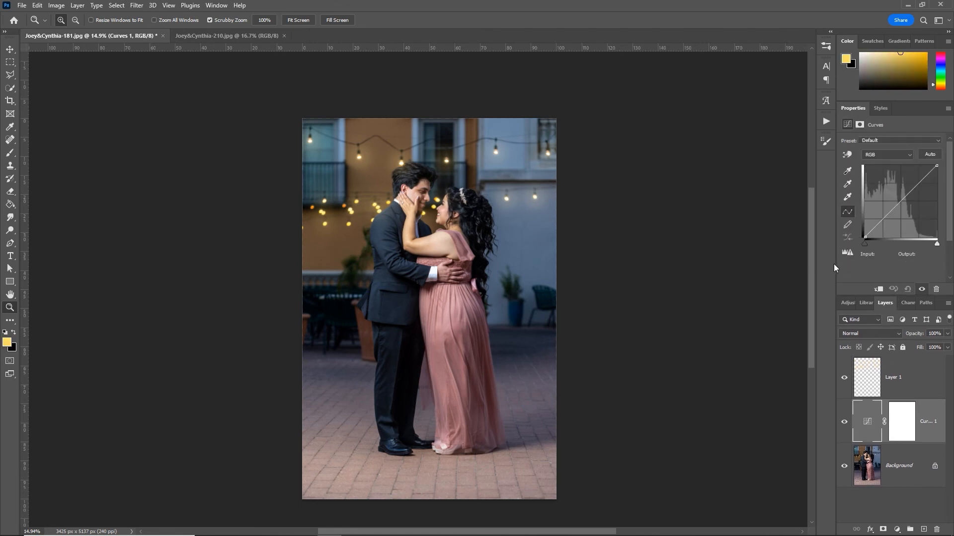
drag(834, 268, 773, 271)
drag(849, 244, 854, 261)
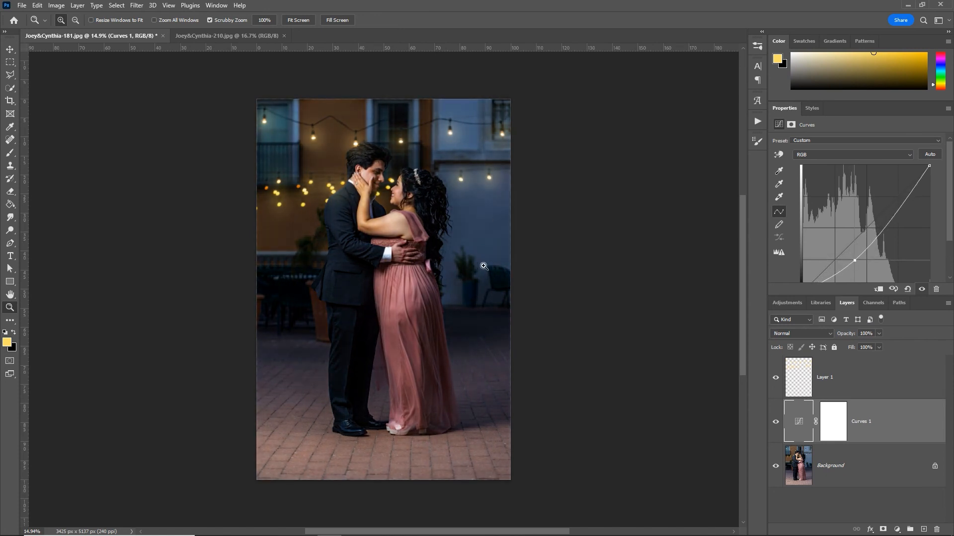
Invert the Curves mask to black and paint white around the couple with a soft 3500 px brush to darken the surroundings
click(830, 431)
key(b)
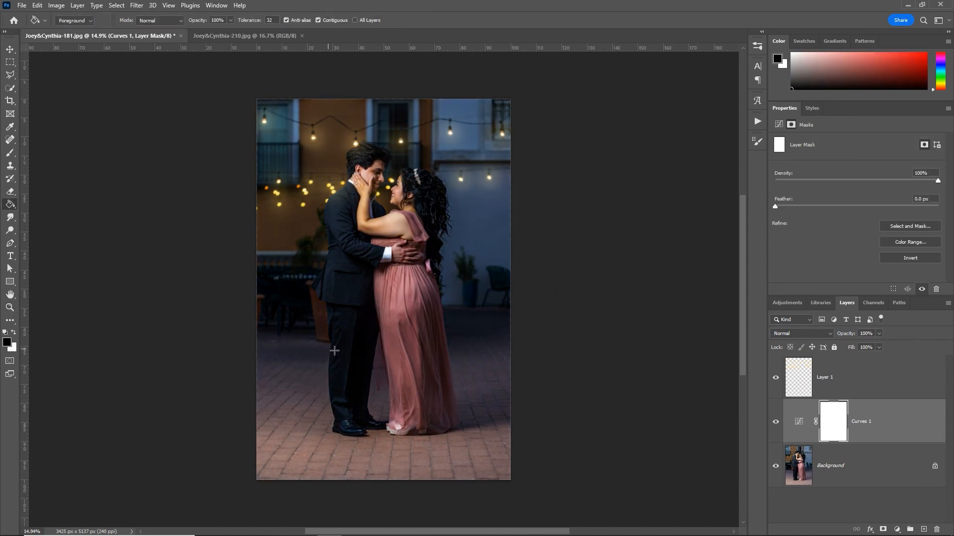
key(ctrl+i)
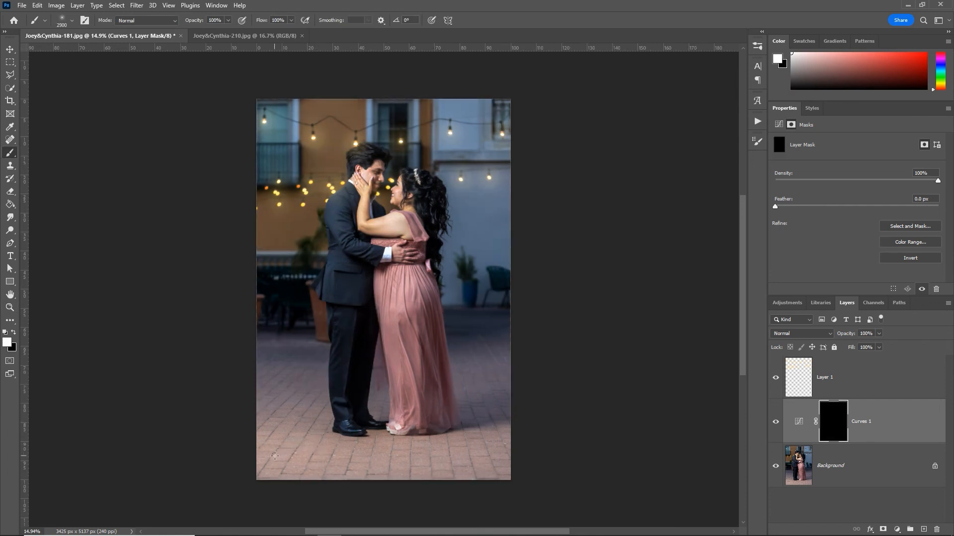
drag(266, 462, 523, 469)
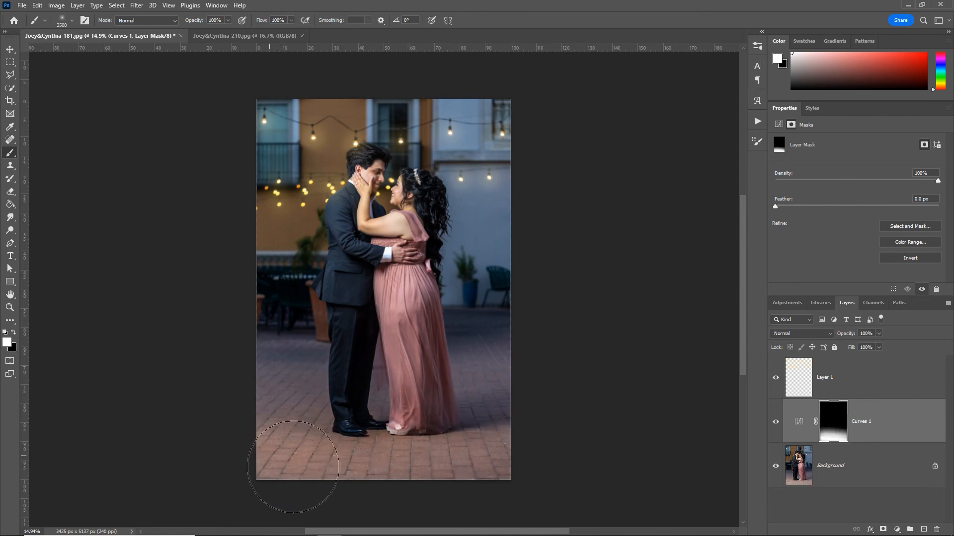
mouse_move(481, 442)
mouse_down()
mouse_move(516, 372)
mouse_move(482, 383)
mouse_move(487, 373)
mouse_move(501, 361)
mouse_move(521, 386)
mouse_move(496, 363)
mouse_move(555, 387)
mouse_up()
mouse_move(256, 383)
mouse_down()
mouse_move(222, 344)
mouse_move(251, 383)
mouse_move(265, 359)
mouse_up()
mouse_move(509, 277)
mouse_down()
mouse_move(493, 180)
mouse_move(512, 233)
mouse_move(513, 154)
mouse_move(463, 90)
mouse_move(532, 172)
mouse_move(392, 89)
mouse_move(283, 149)
mouse_move(221, 225)
mouse_move(269, 214)
mouse_up()
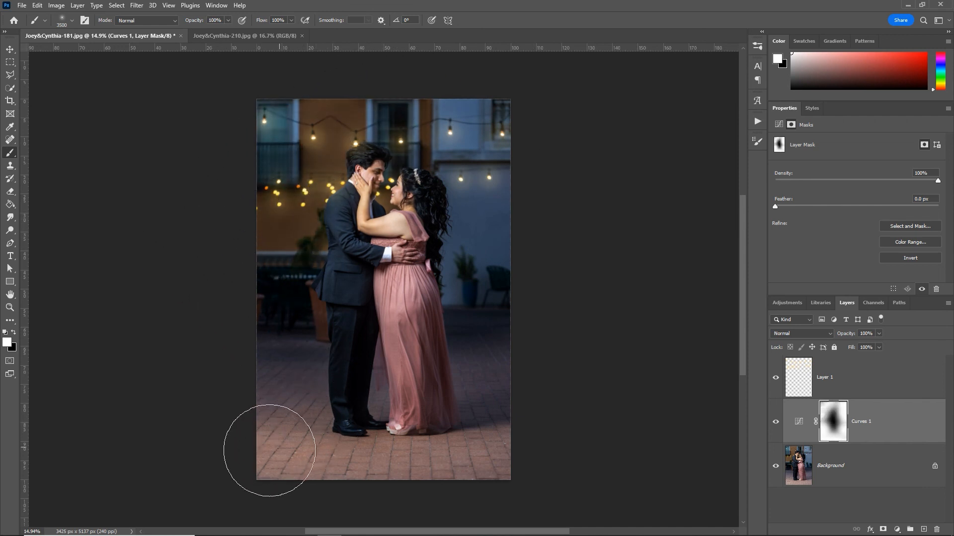
Compare the photo with and without the Curves darkening and inspect its layer mask
click(776, 423)
click(776, 423)
click(776, 422)
click(776, 422)
click(776, 422)
click(775, 422)
alt+click(828, 423)
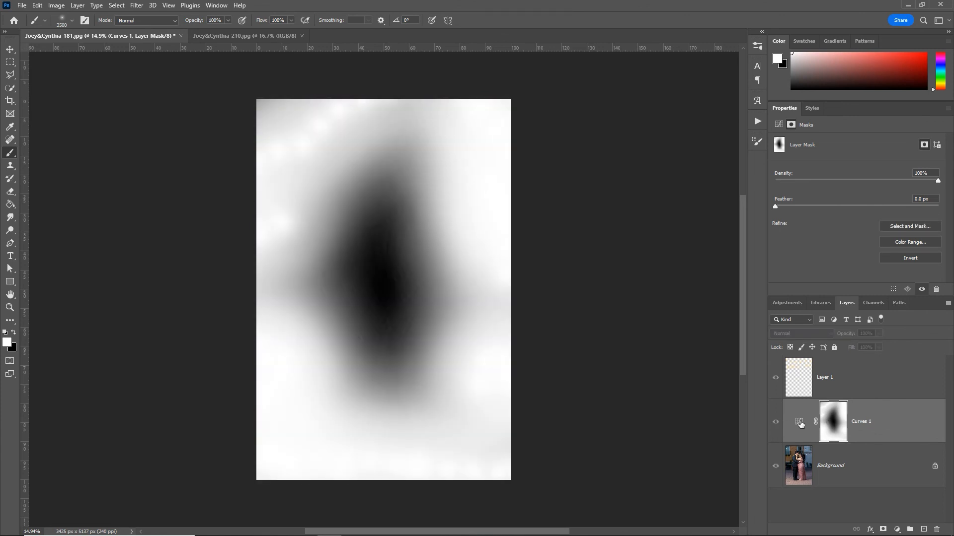
click(799, 422)
click(775, 422)
click(776, 423)
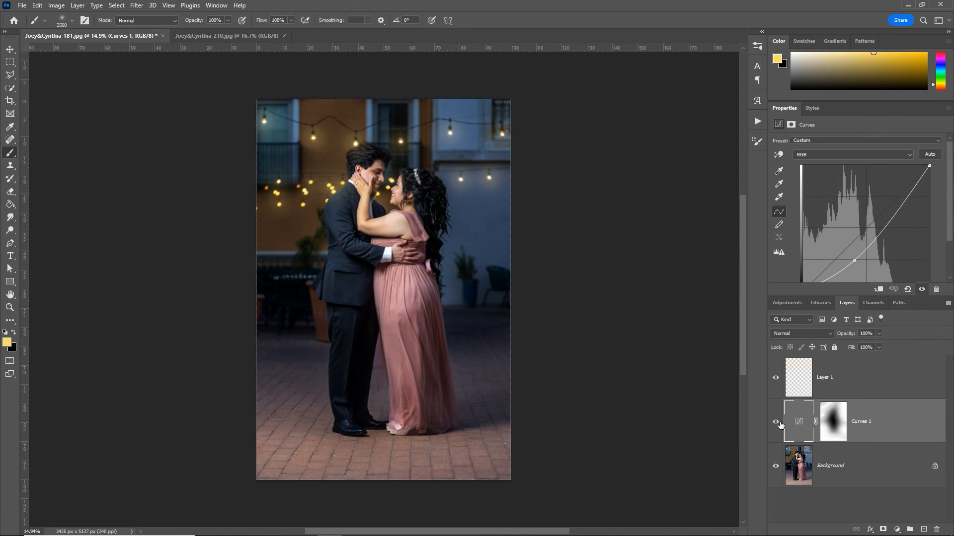
Apply Levels to the Curves mask, raising the black input level to keep the couple brighter
click(829, 437)
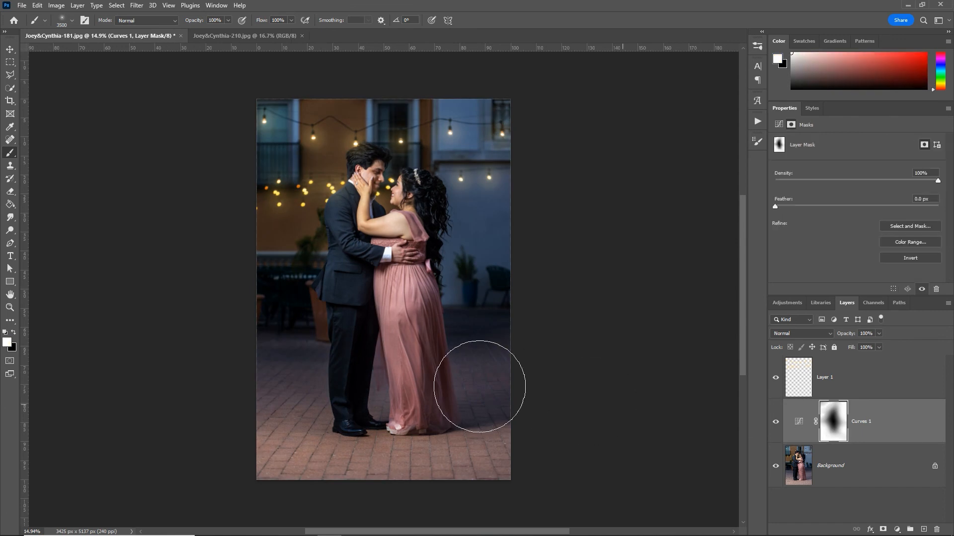
key(ctrl+l)
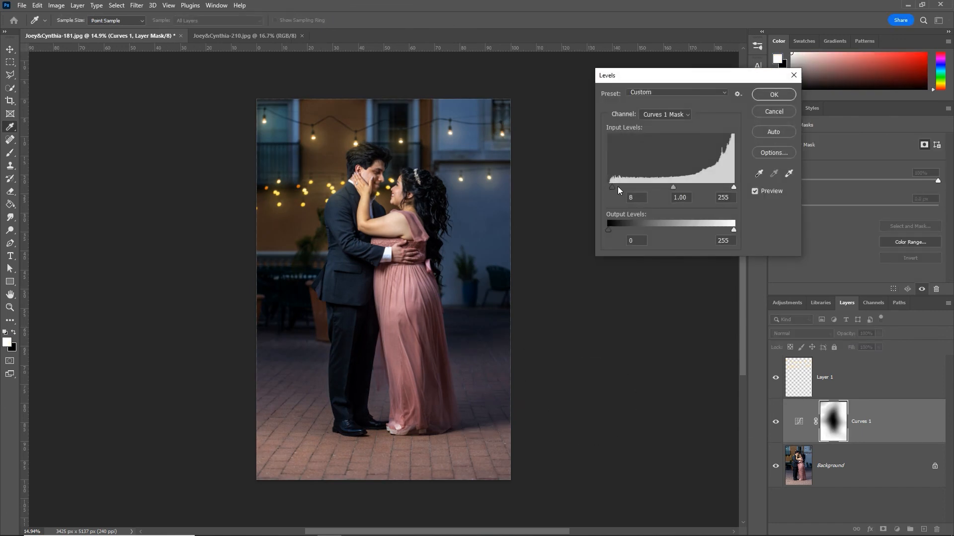
drag(617, 186, 651, 190)
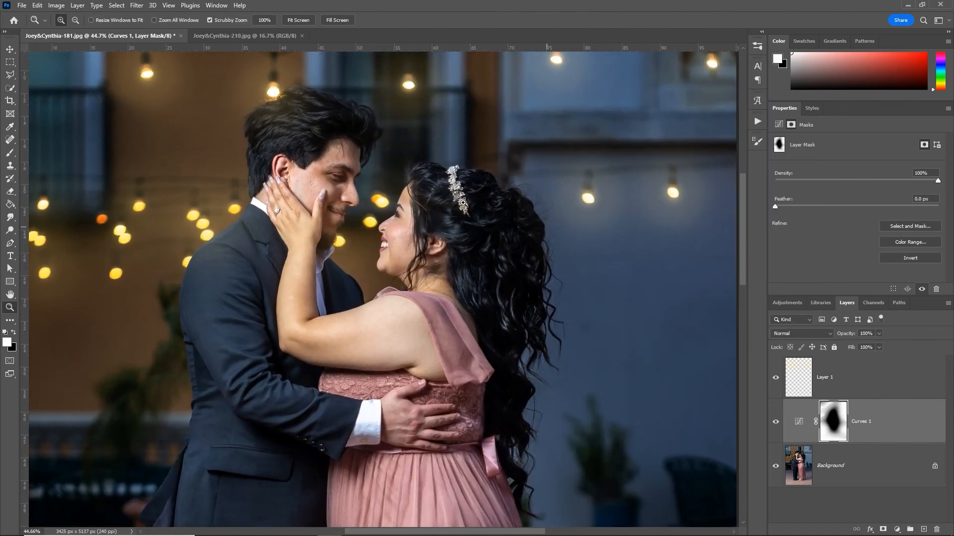
drag(513, 285, 439, 285)
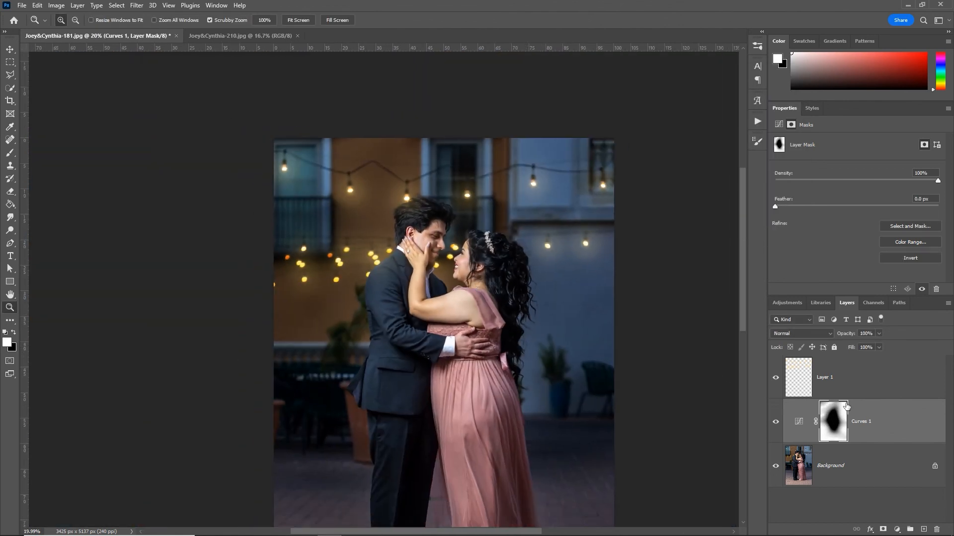
Flatten the 181 photo and close it, saving the changes as a JPEG
right_click(878, 462)
click(875, 441)
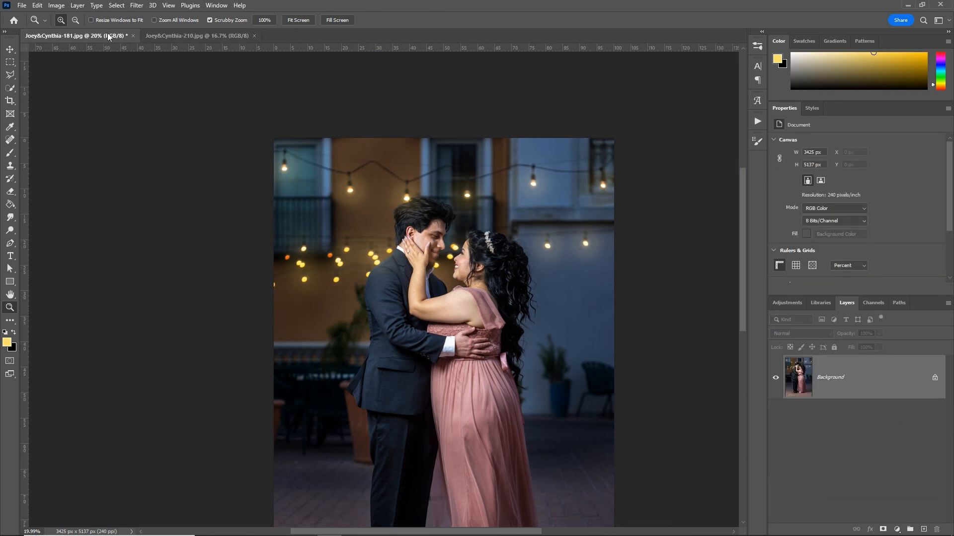
click(134, 36)
click(452, 210)
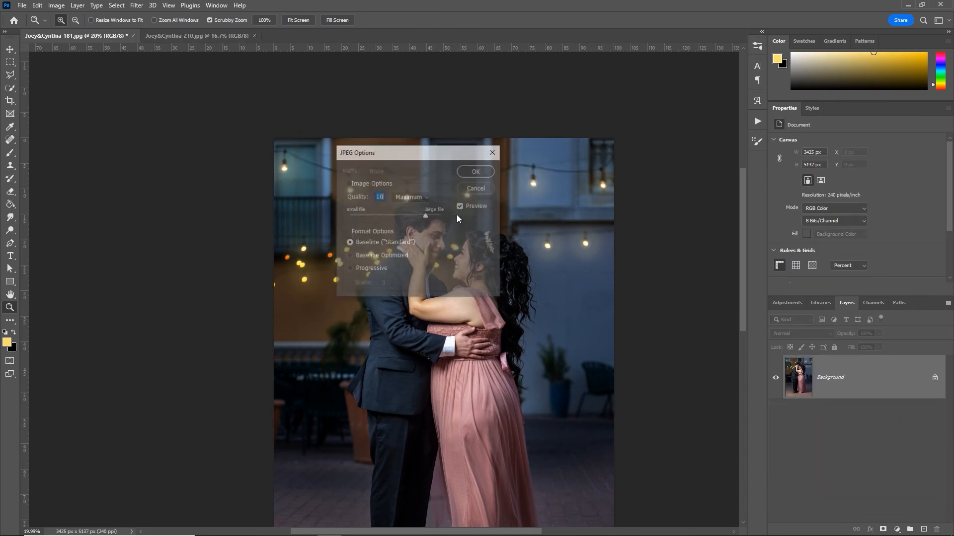